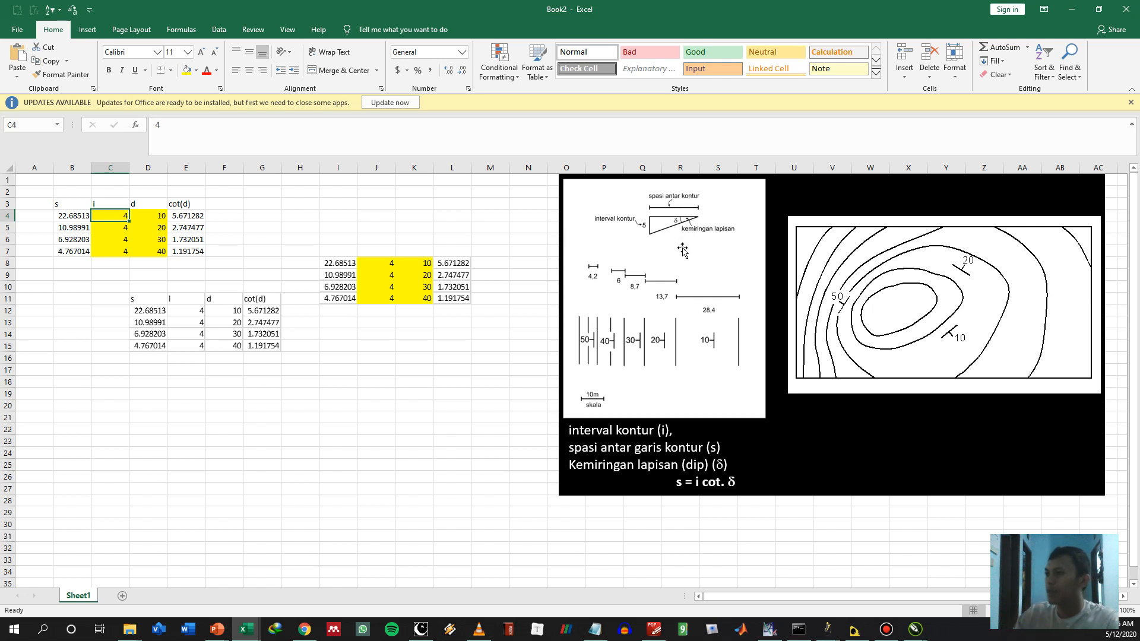
Examine the cot(d) formulas in E4 and E5, the inputs in C4 and D4, and the contour spacing formula in B4
click(152, 220)
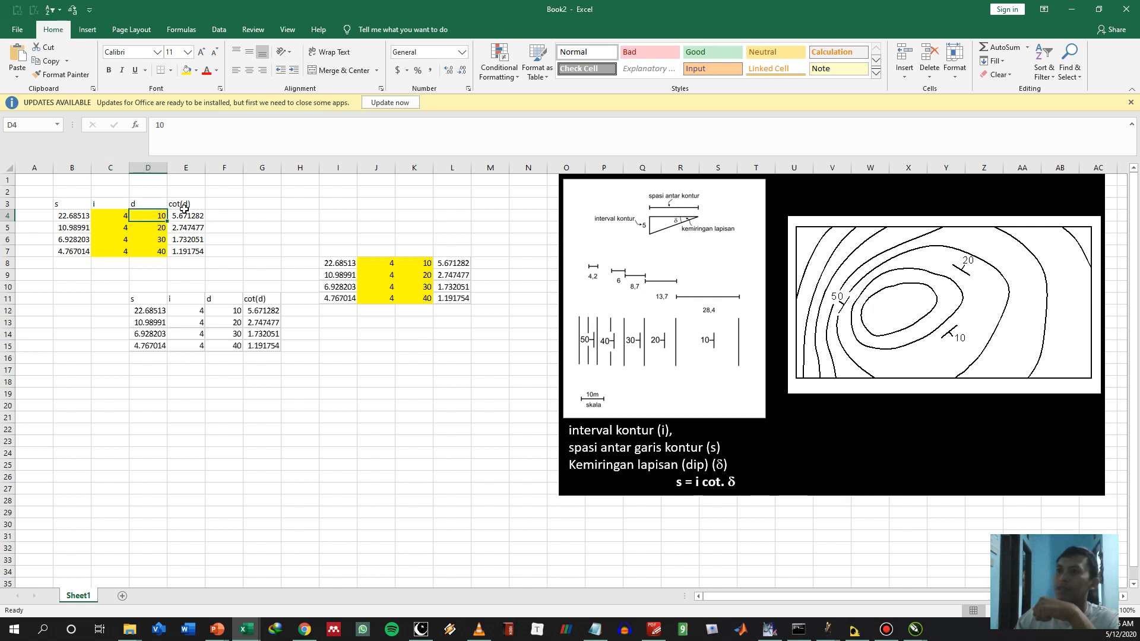
click(184, 213)
click(250, 138)
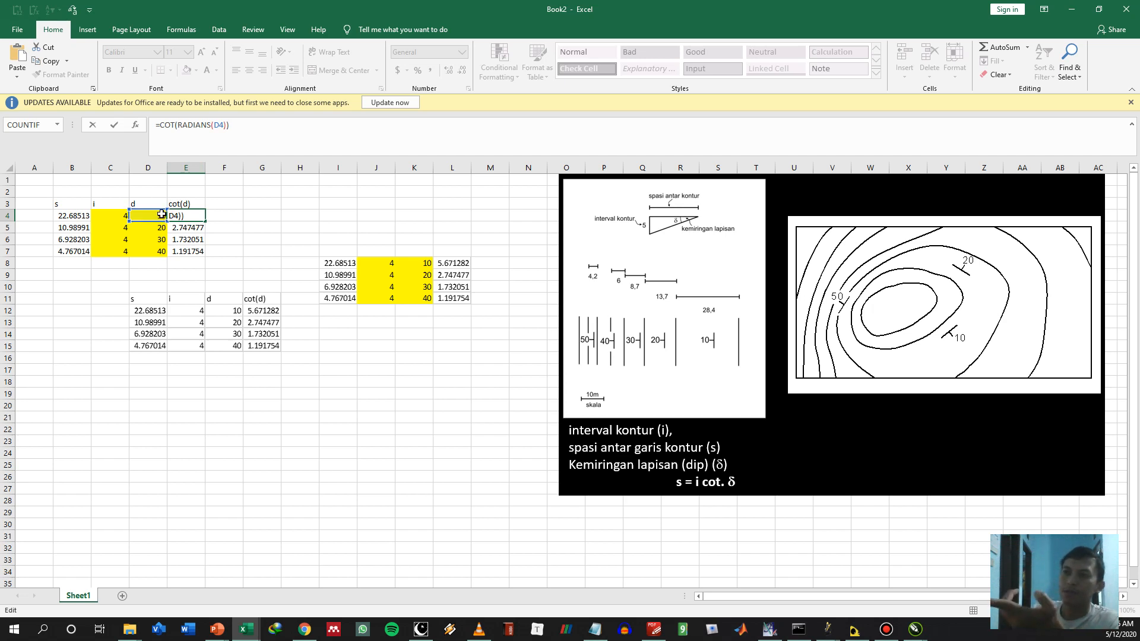
click(155, 218)
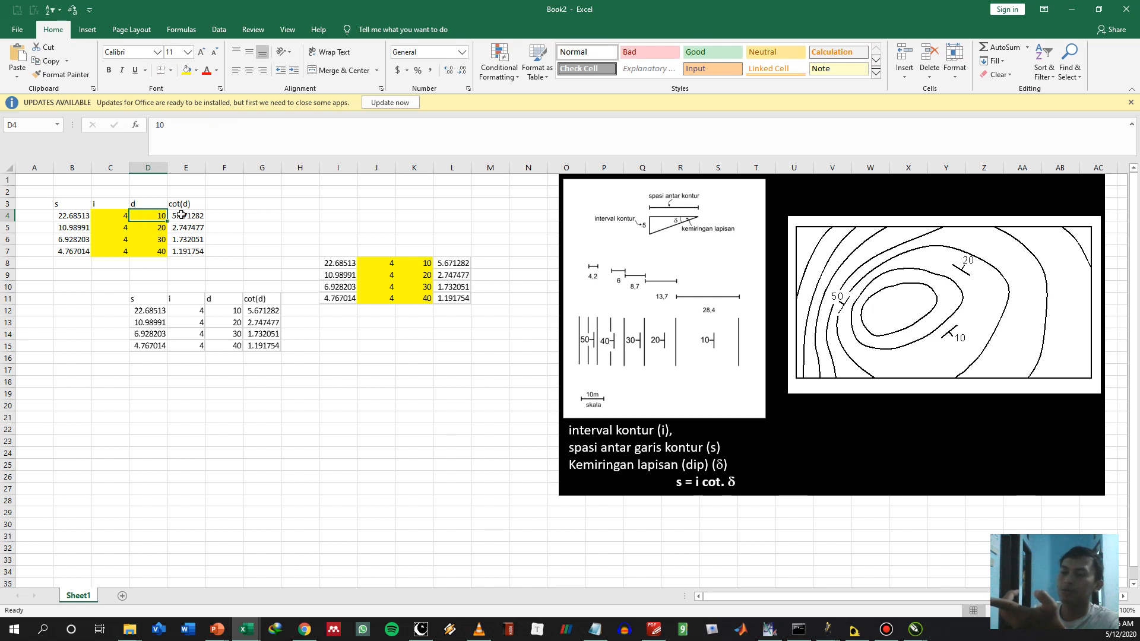
click(175, 228)
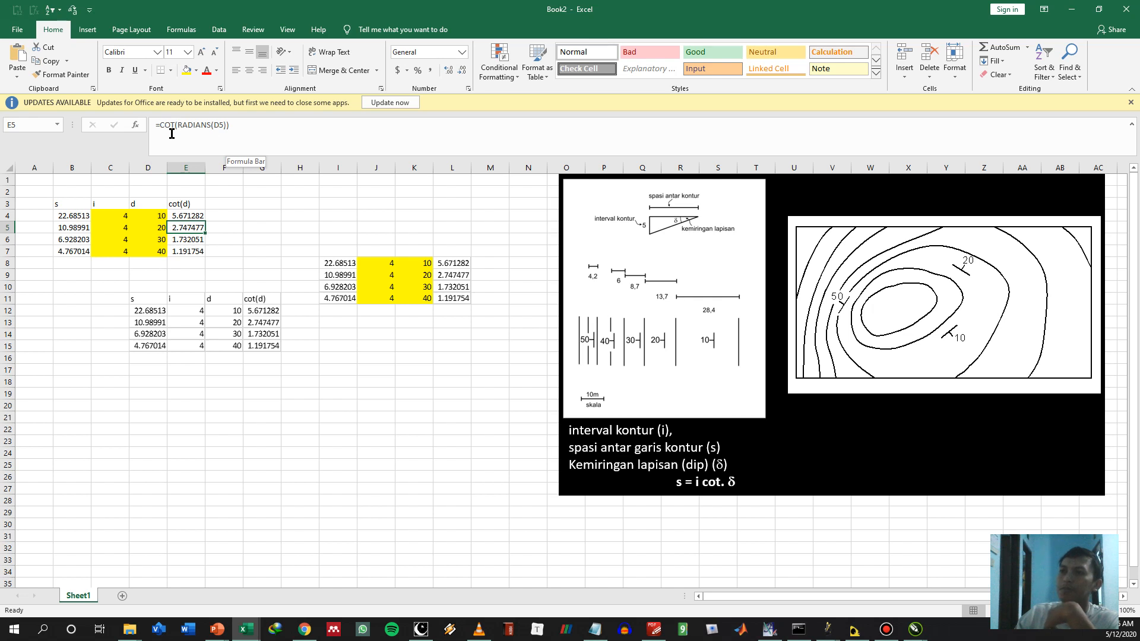
click(149, 215)
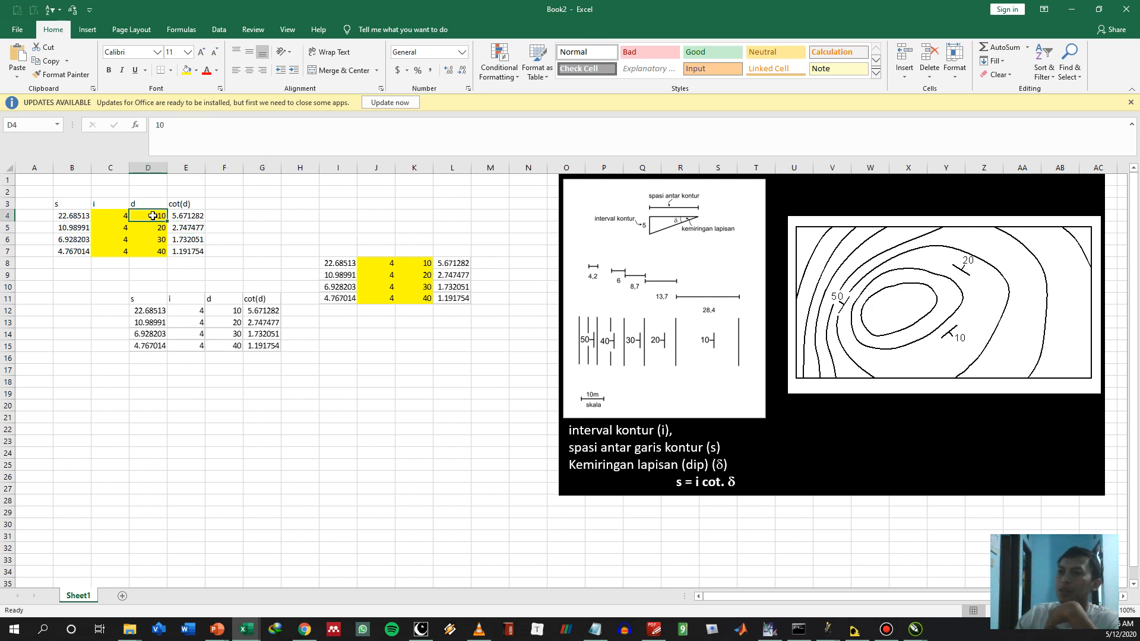
click(176, 217)
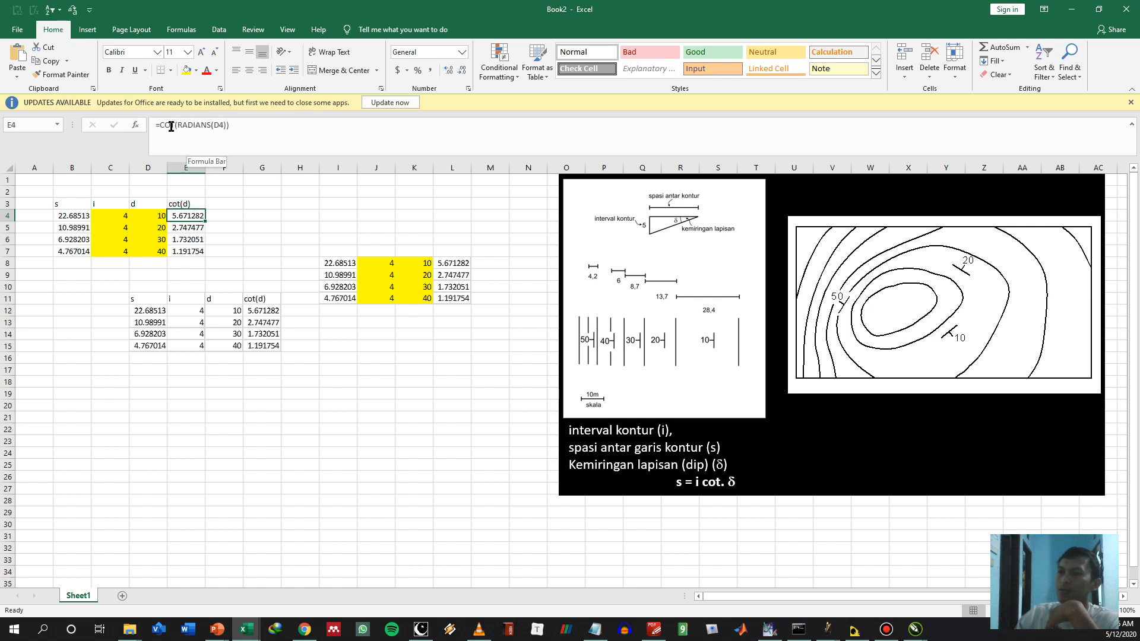
click(109, 216)
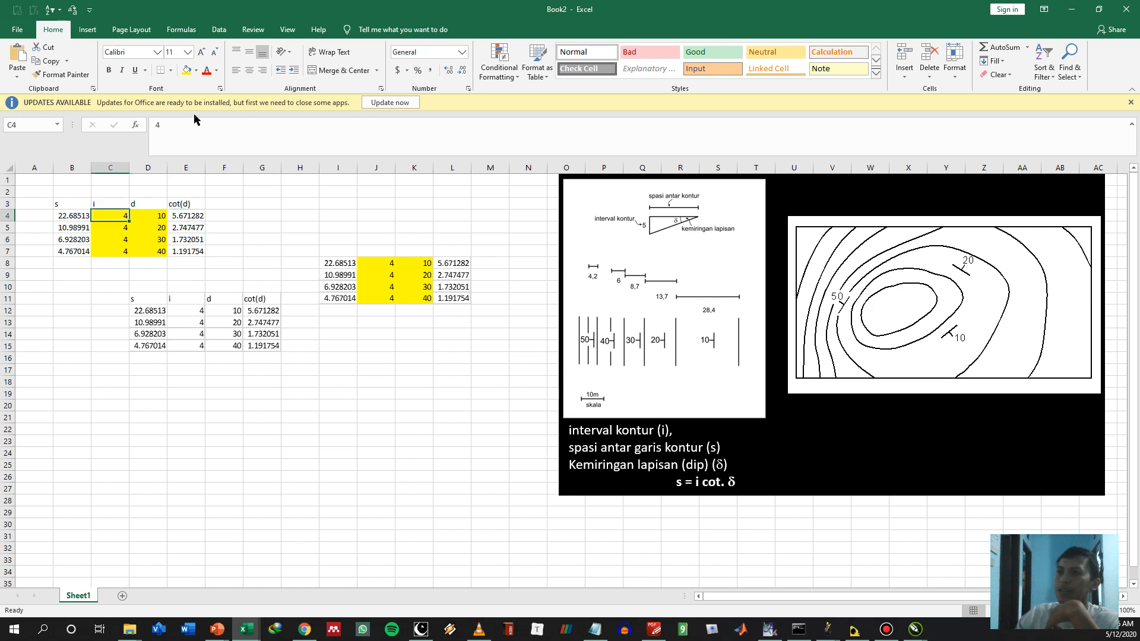
click(71, 216)
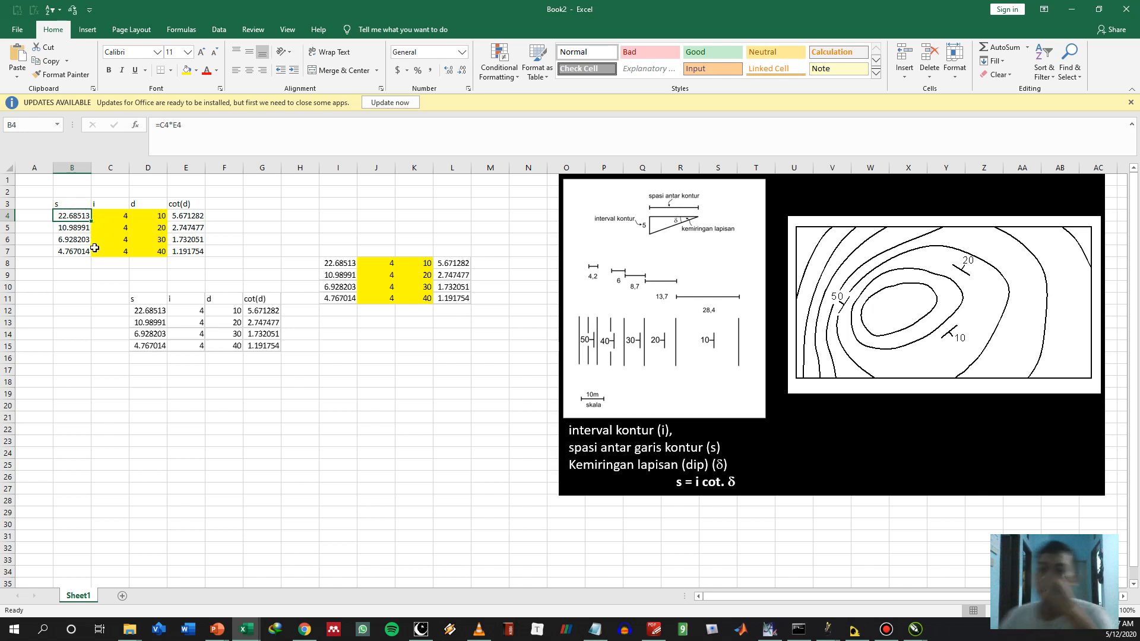
Try contour intervals of 5 and 10 in cell C4 and restore the interval to 4
click(110, 219)
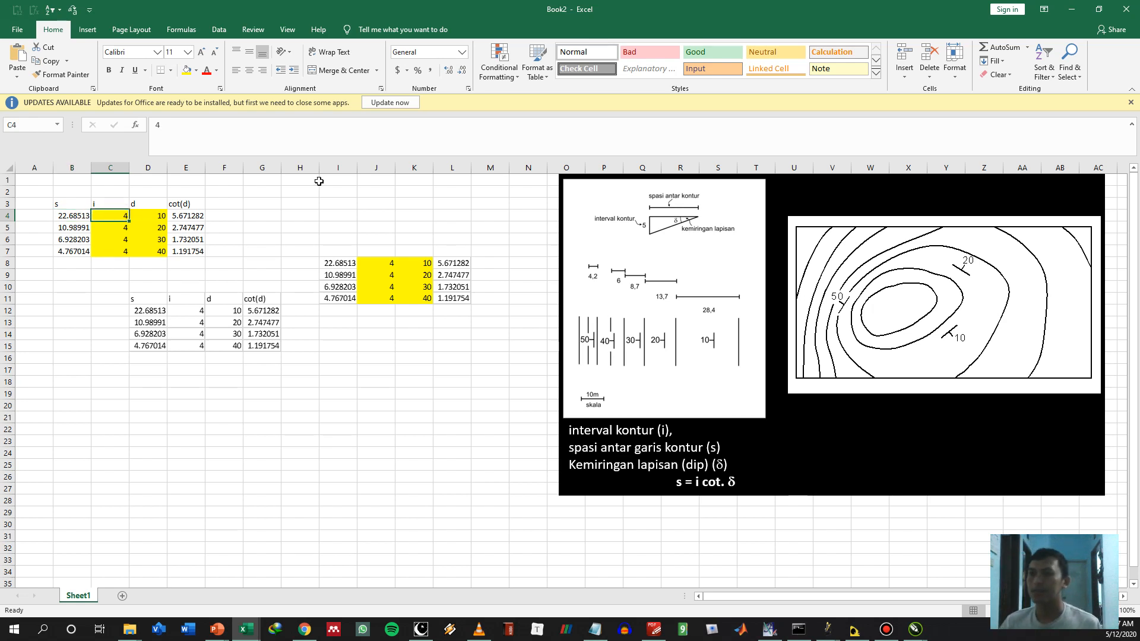
text(5)
key(Return)
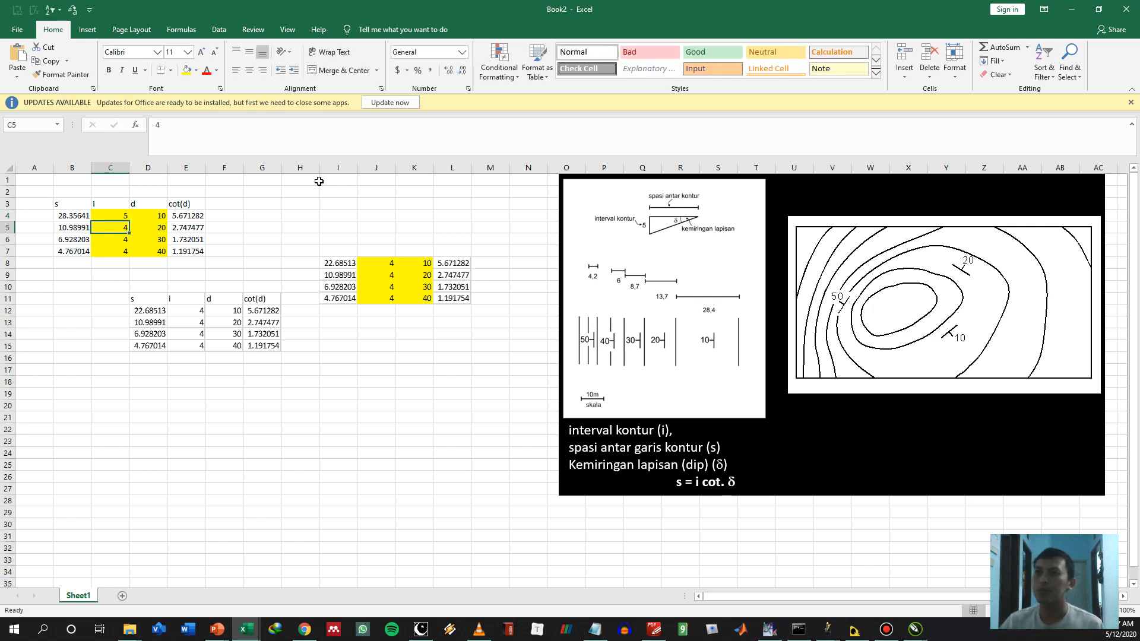
key(Up)
text(10)
key(Return)
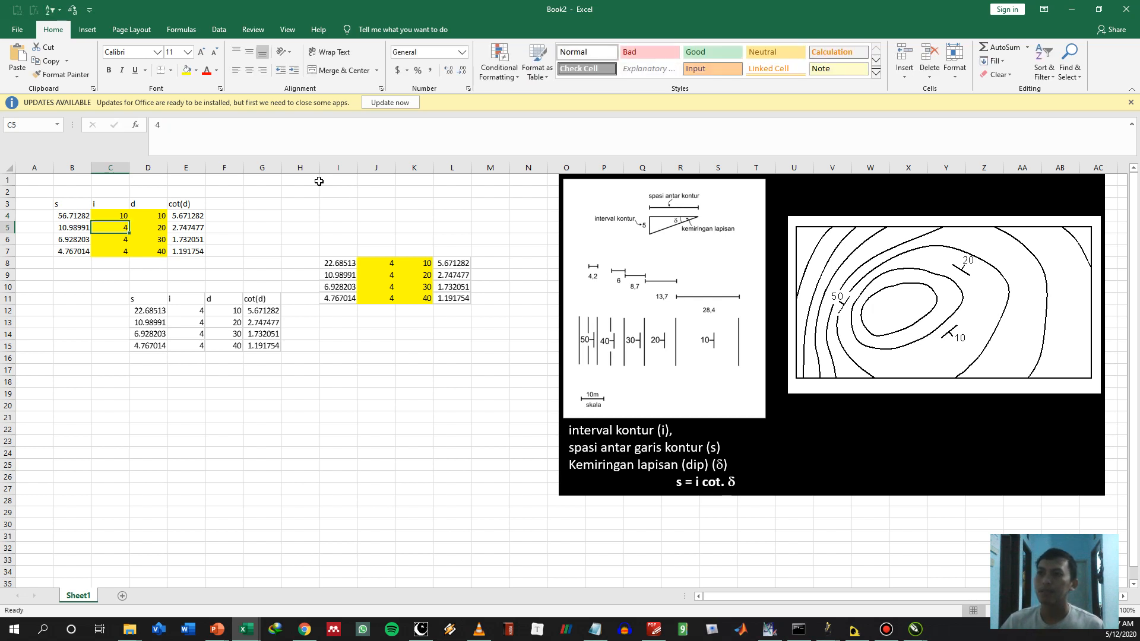
click(113, 216)
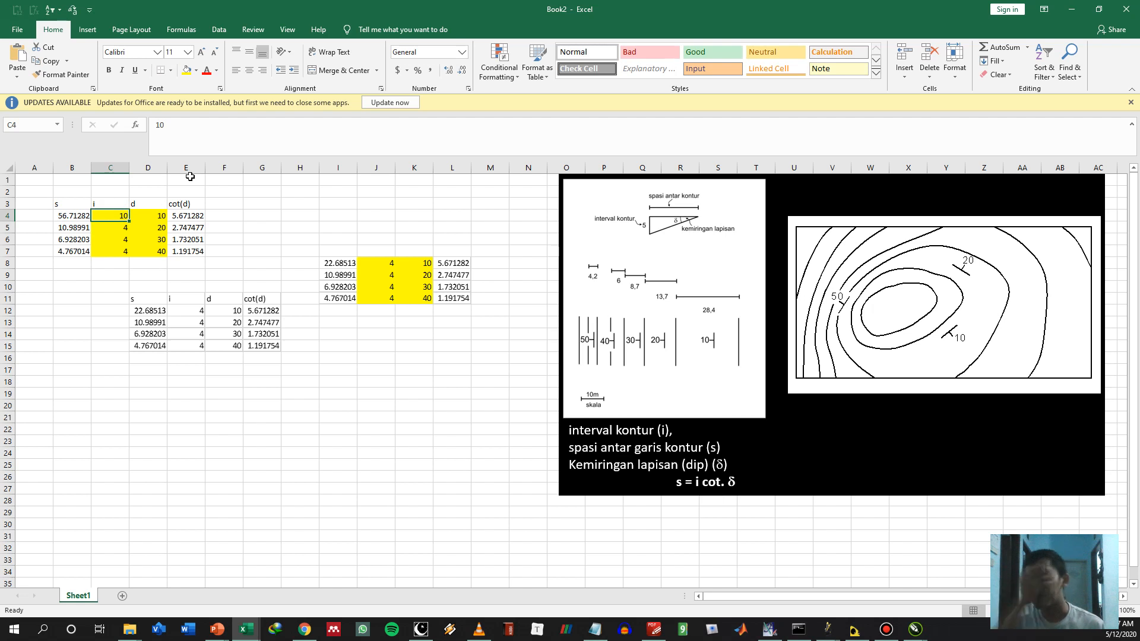
text(5)
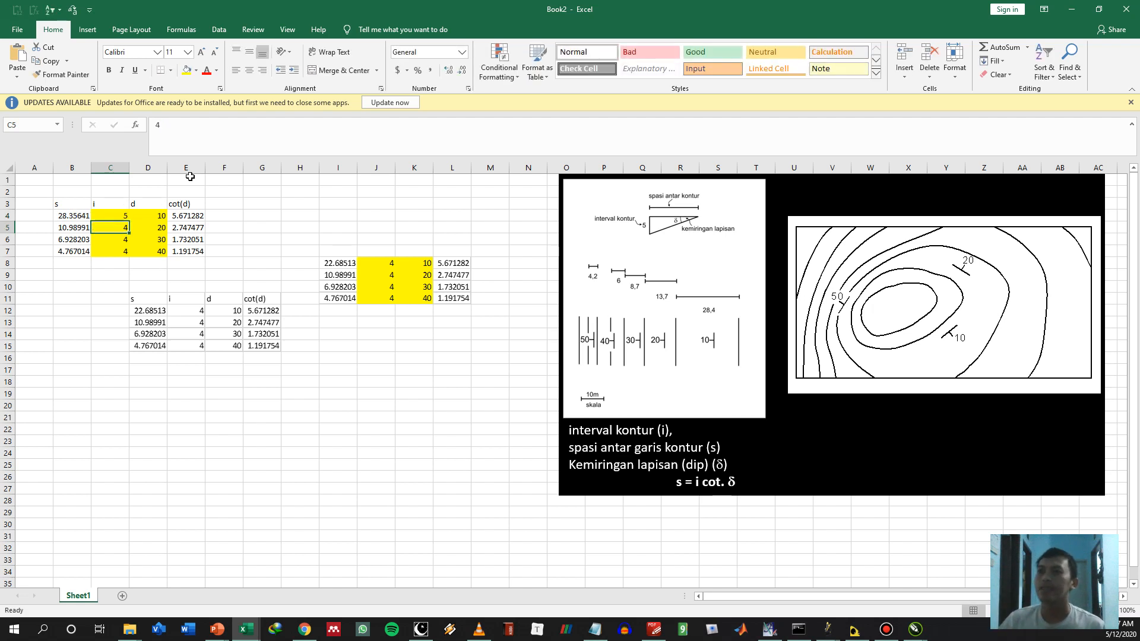
key(Return)
click(120, 216)
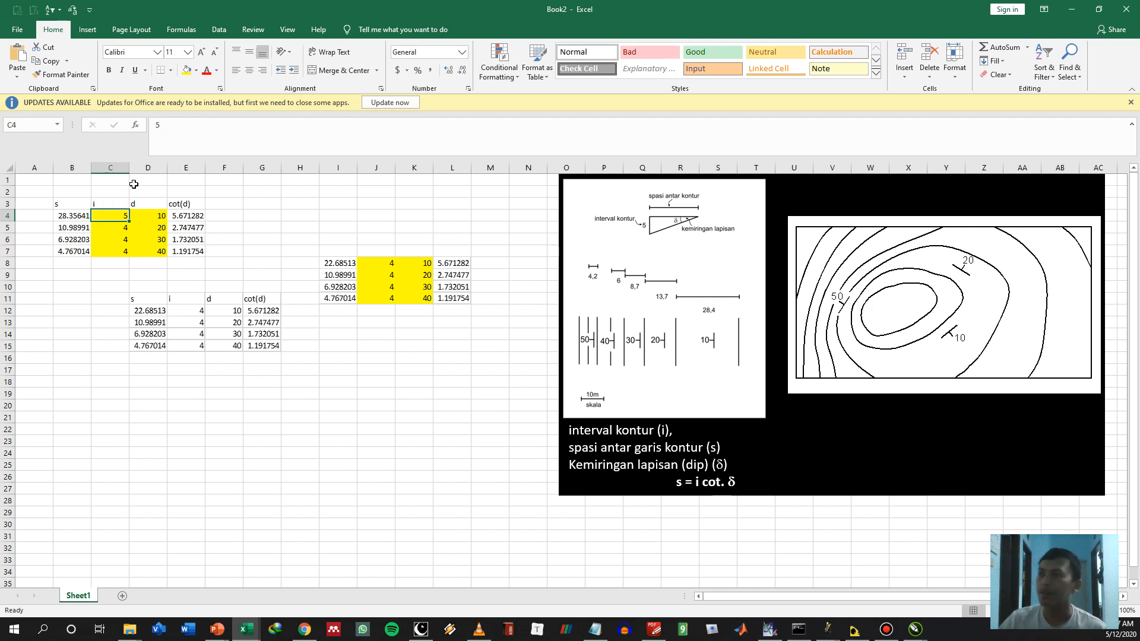
text(4)
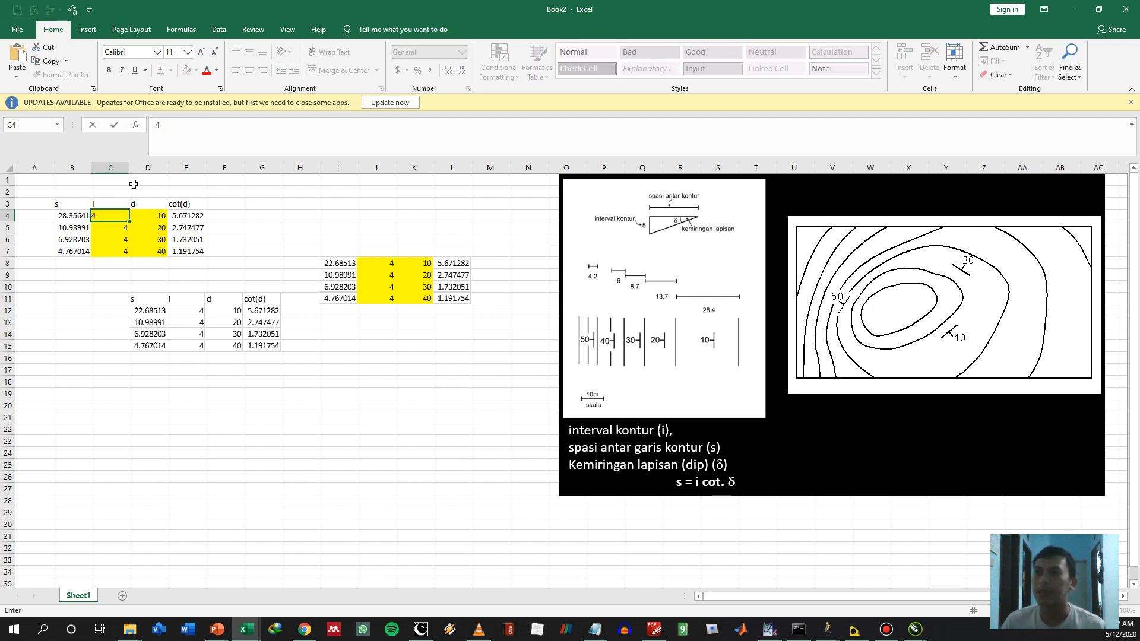
key(Return)
Select the picture of the yellow-highlighted table in the sheet and switch to CorelDRAW
click(304, 257)
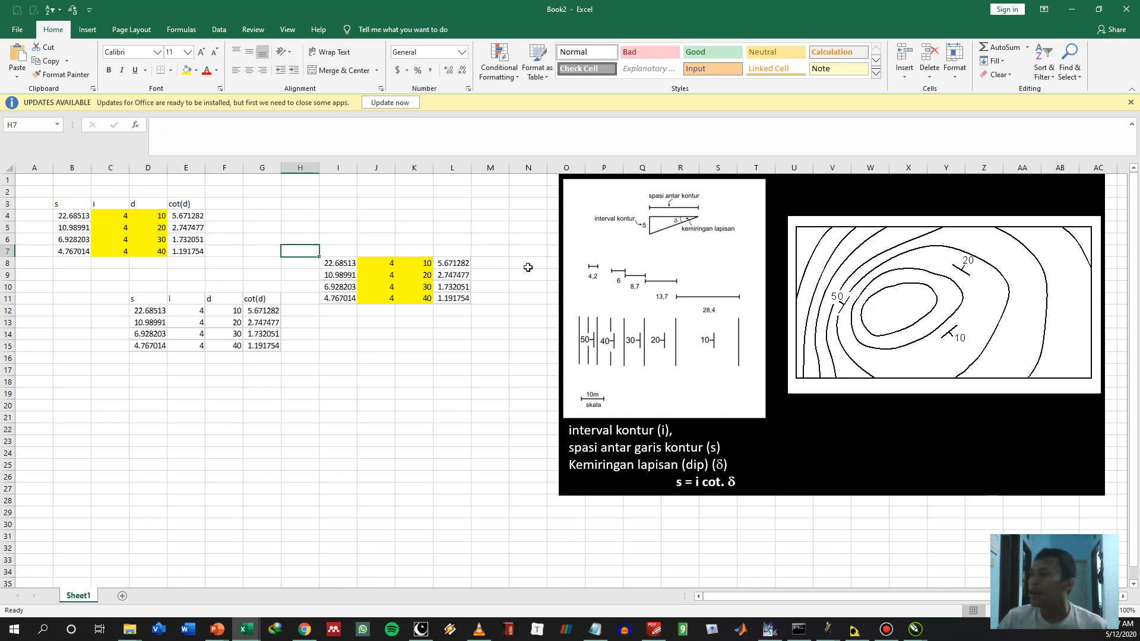
click(373, 348)
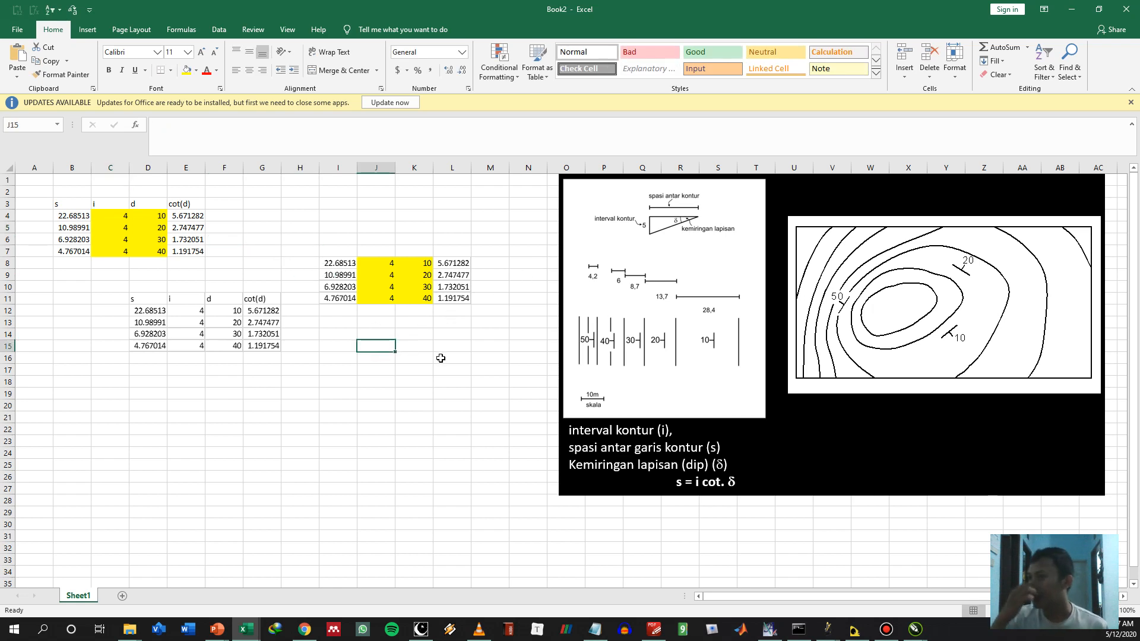
click(433, 285)
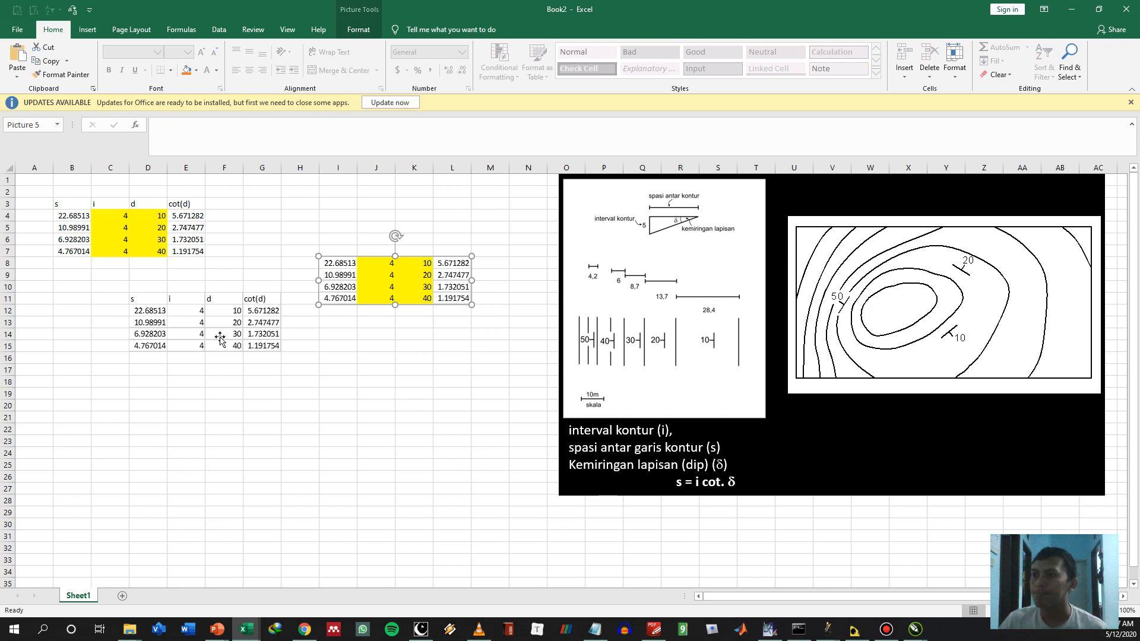
key(alt+Tab)
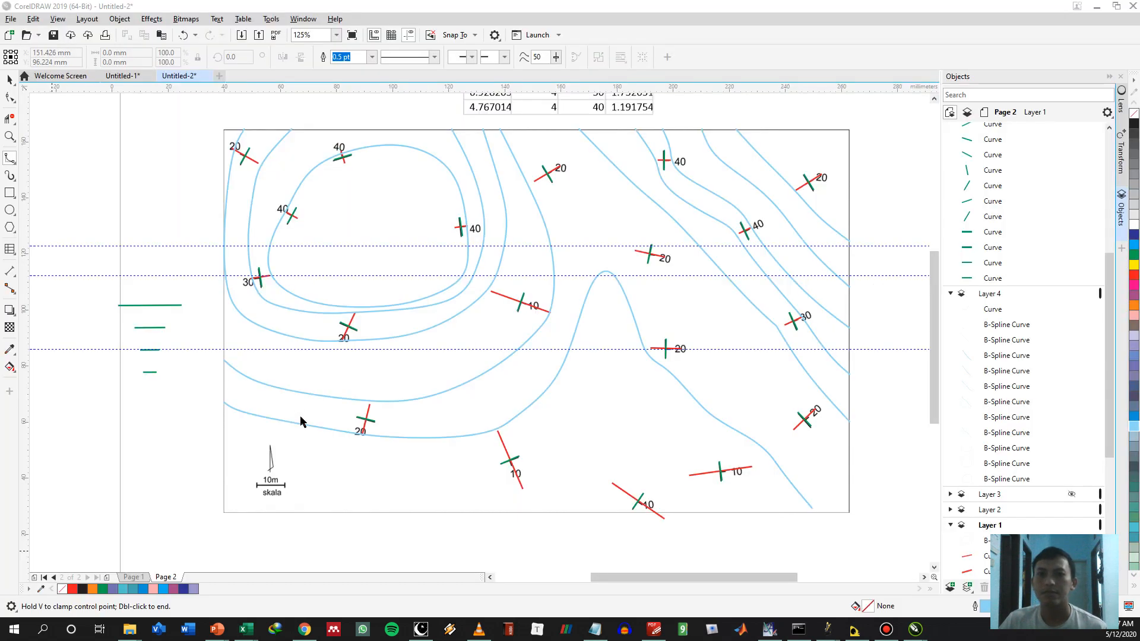
Examine the contour map on Page 2 and the uncontoured dip map on Page 3
drag(586, 178, 575, 224)
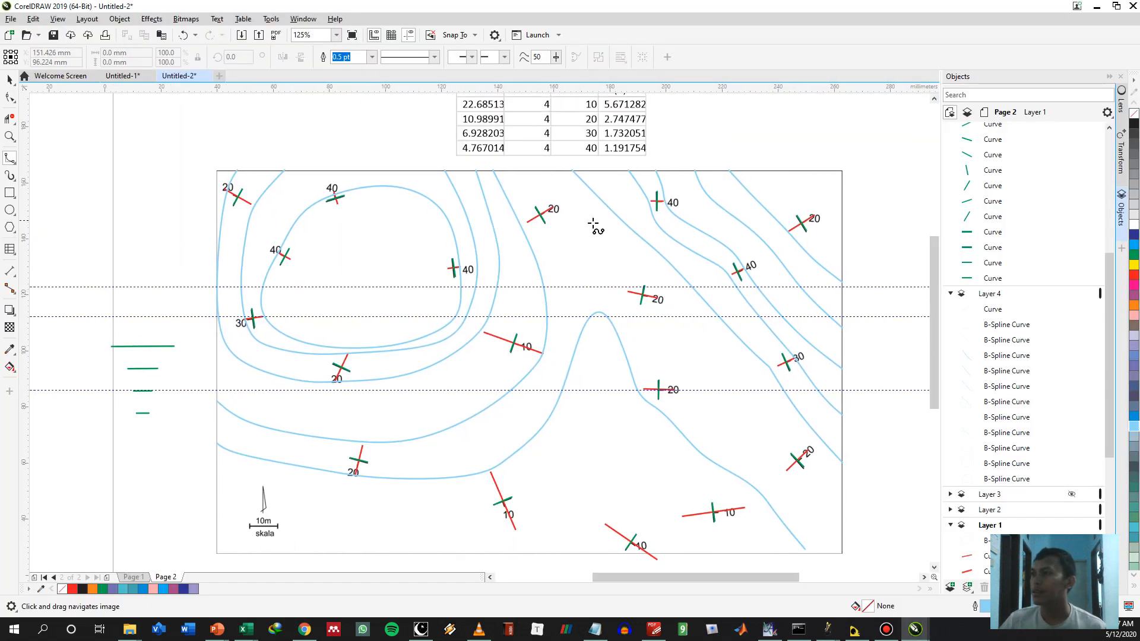
drag(625, 266, 626, 238)
scroll(1051, 248, up, 10)
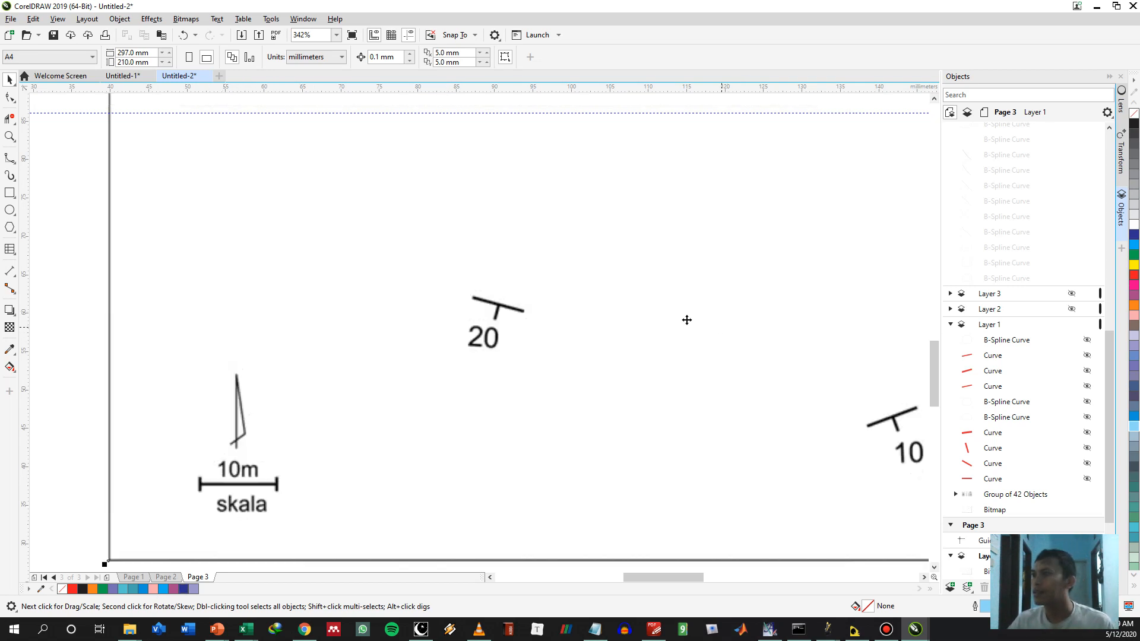
key(ctrl+z)
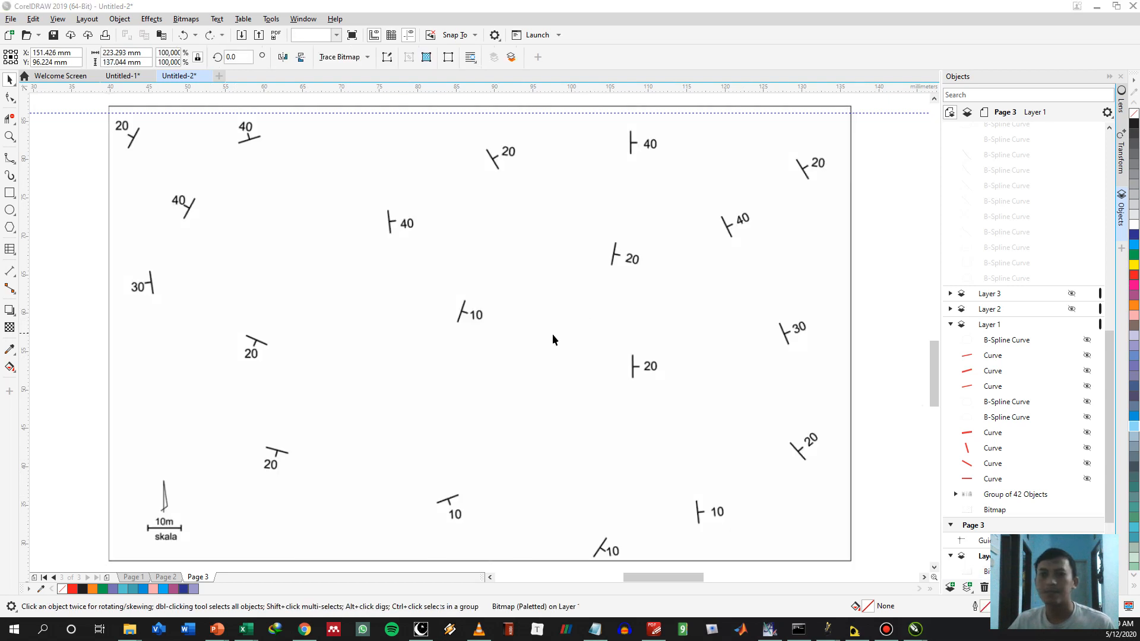
Copy the highlighted table picture from Excel and paste it into CorelDRAW, placing it below the dip map on Page 3
key(alt+Tab)
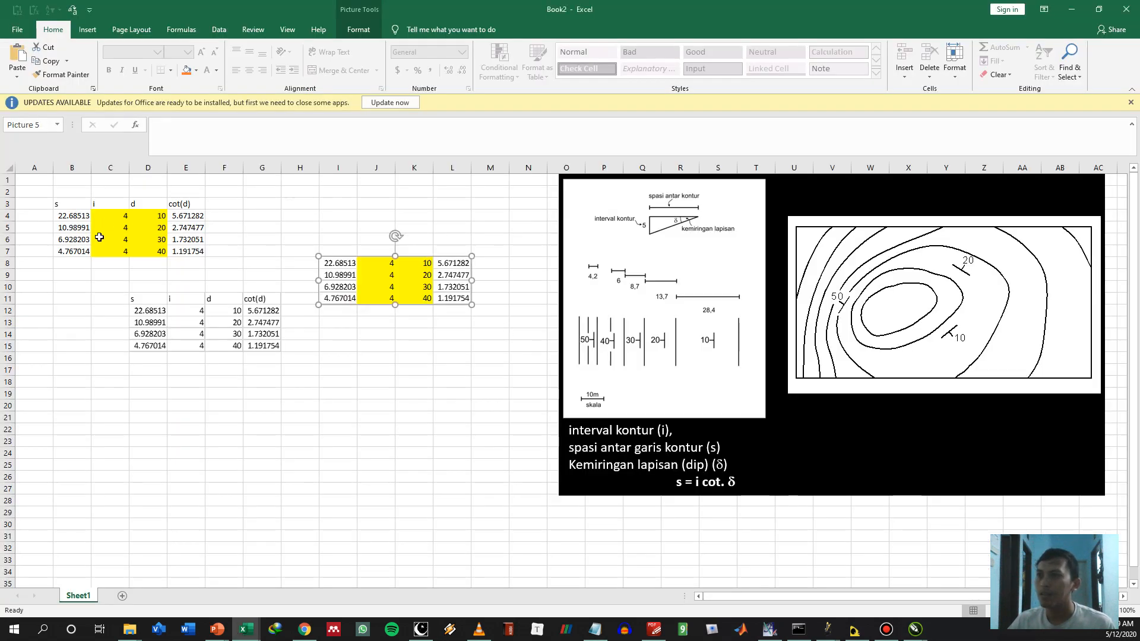
key(alt+Tab)
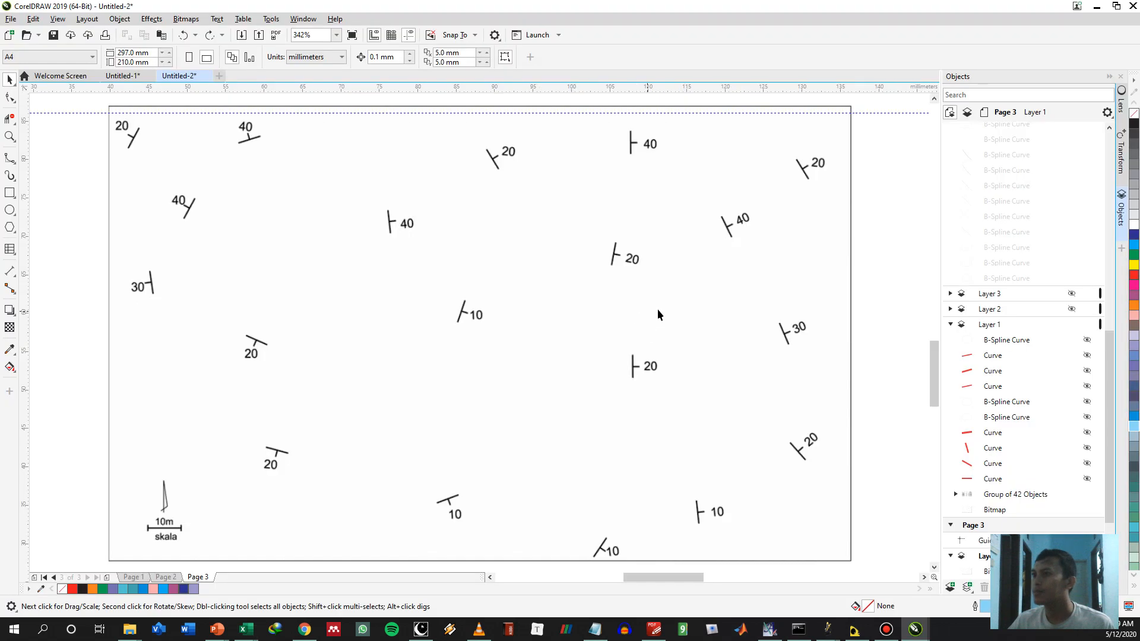
key(ctrl+v)
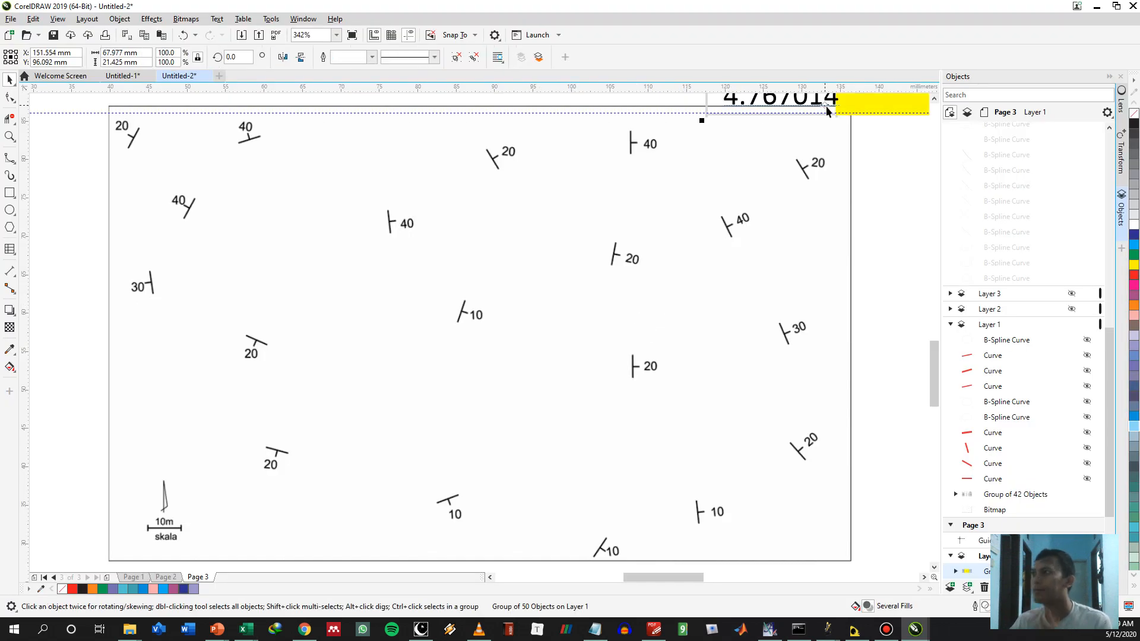
scroll(826, 108, down, 3)
drag(860, 102, 621, 399)
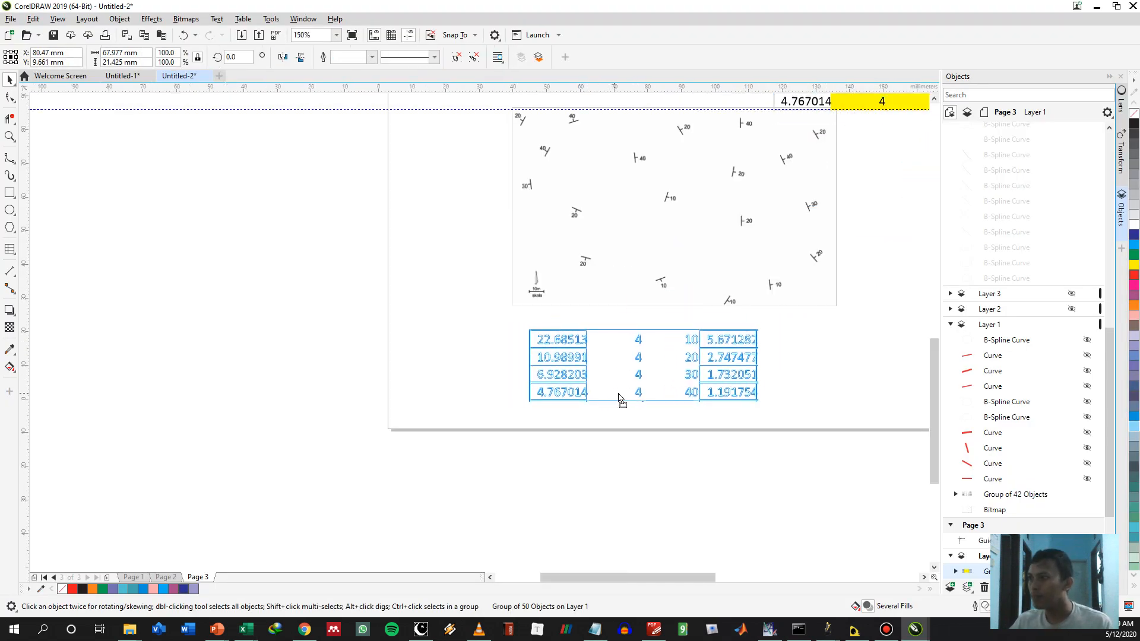
click(806, 348)
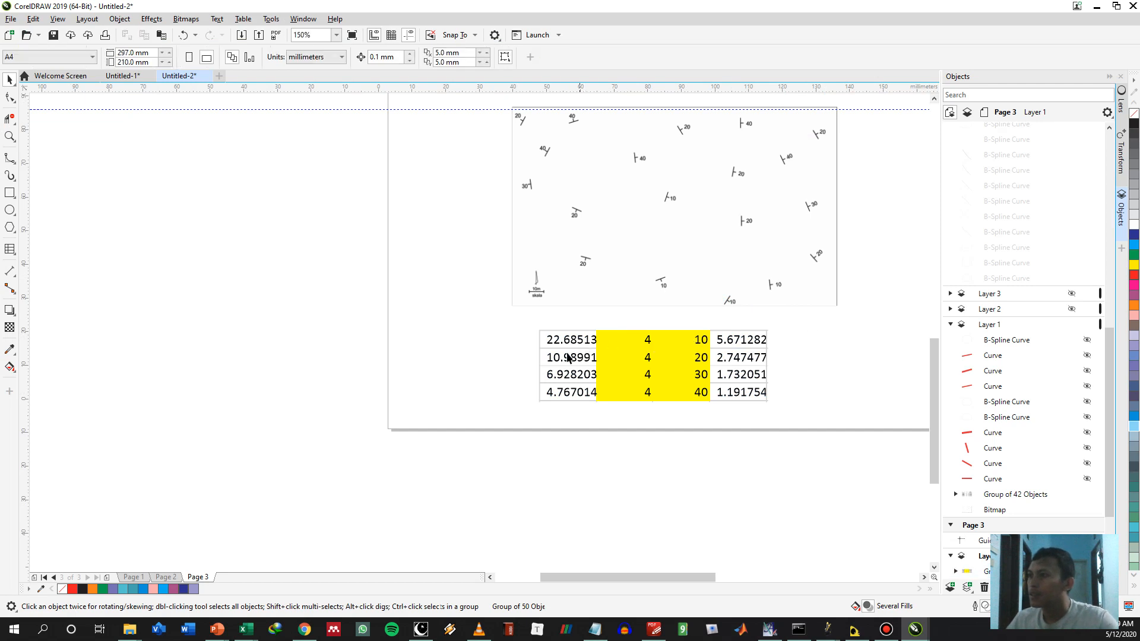
Draw a straight line about 4.3 mm long over the 10m scale bar and select its width value
scroll(537, 338, up, 2)
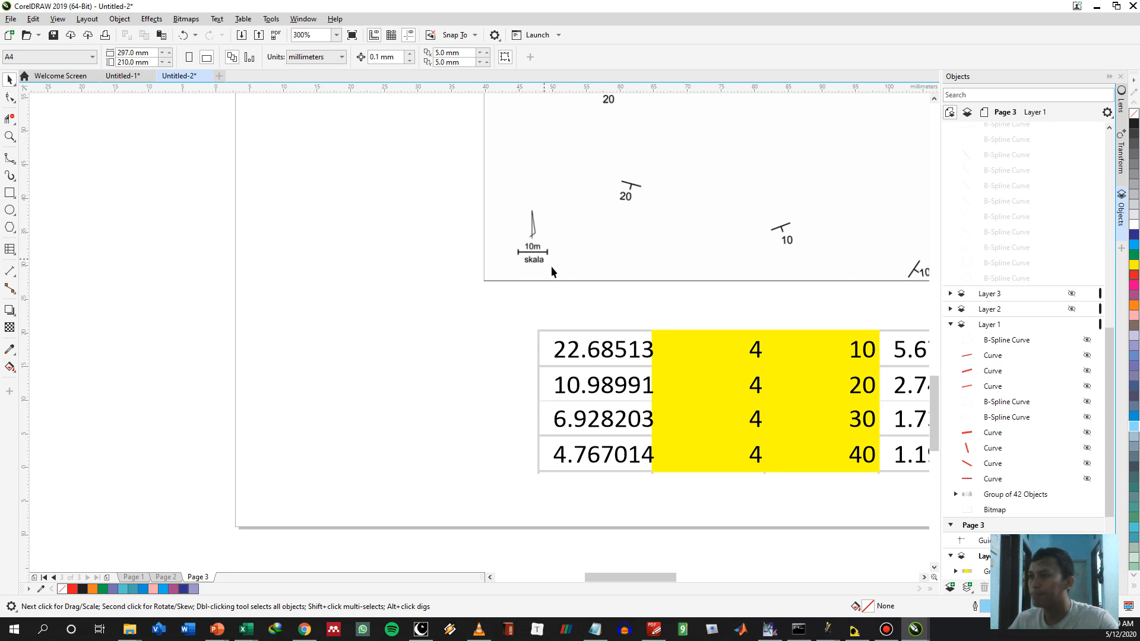
drag(588, 252, 438, 354)
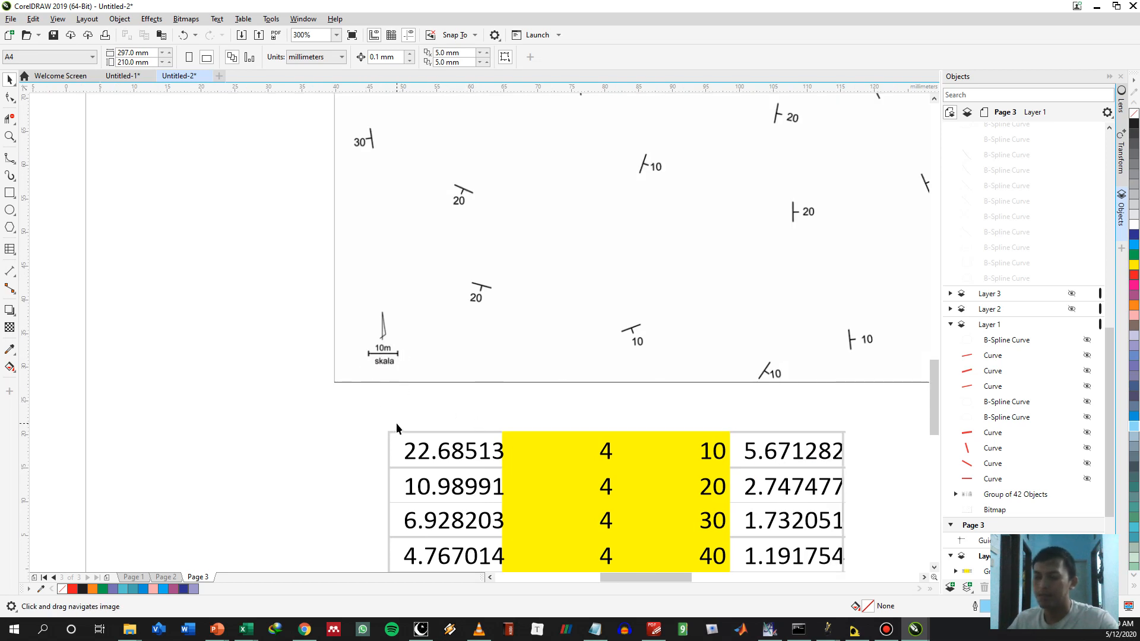
scroll(396, 423, up, 1)
key(F5)
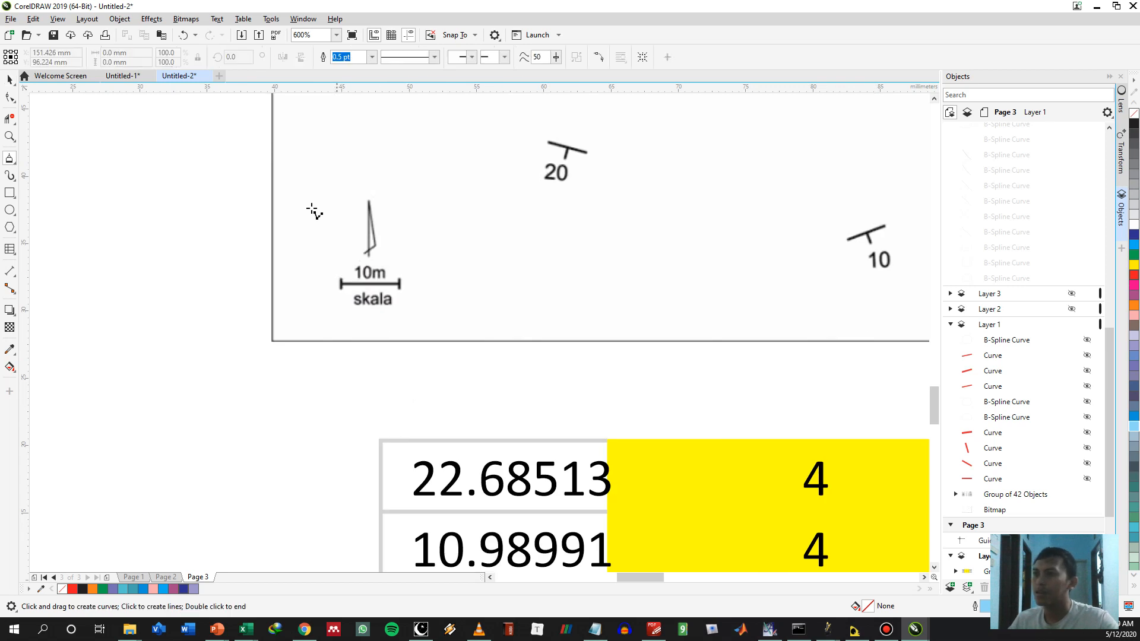
scroll(313, 262, up, 1)
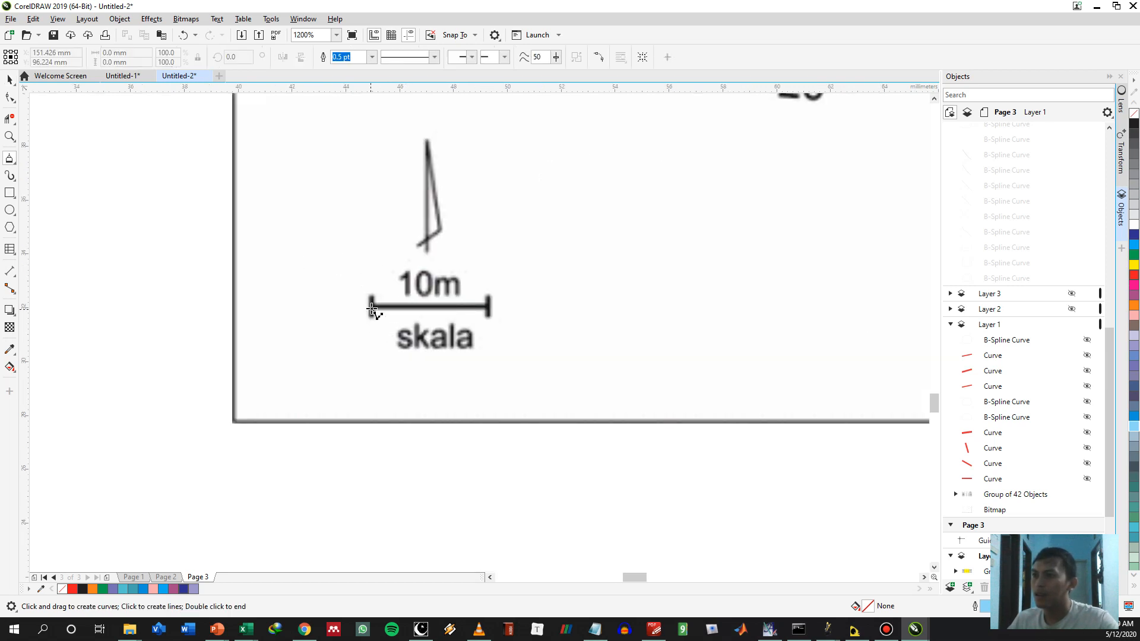
scroll(369, 296, up, 1)
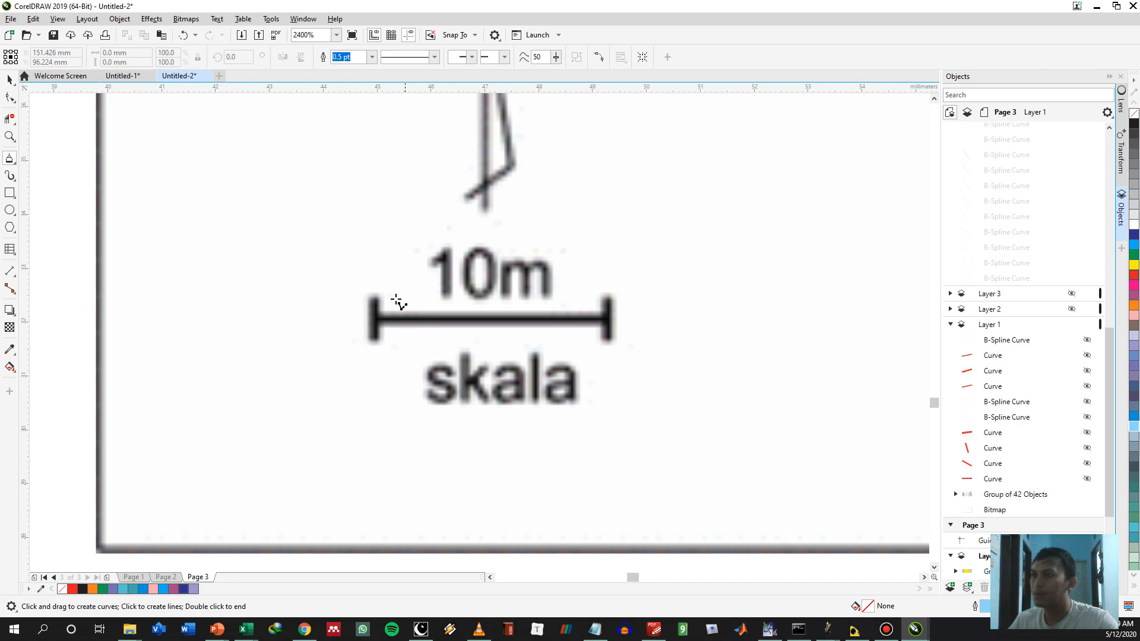
click(375, 321)
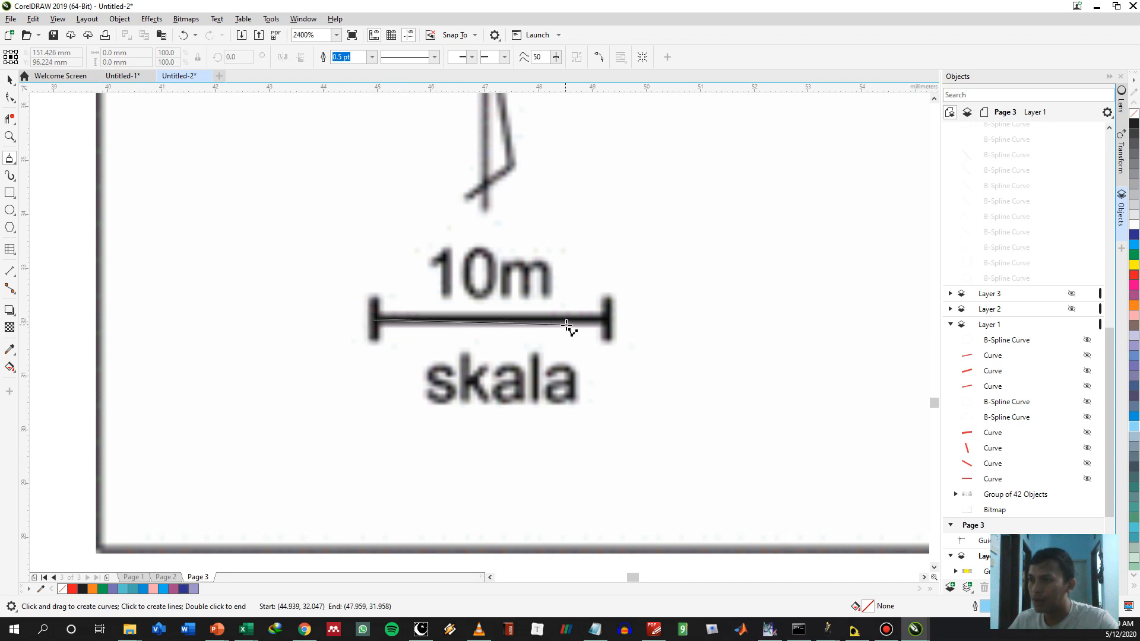
click(608, 320)
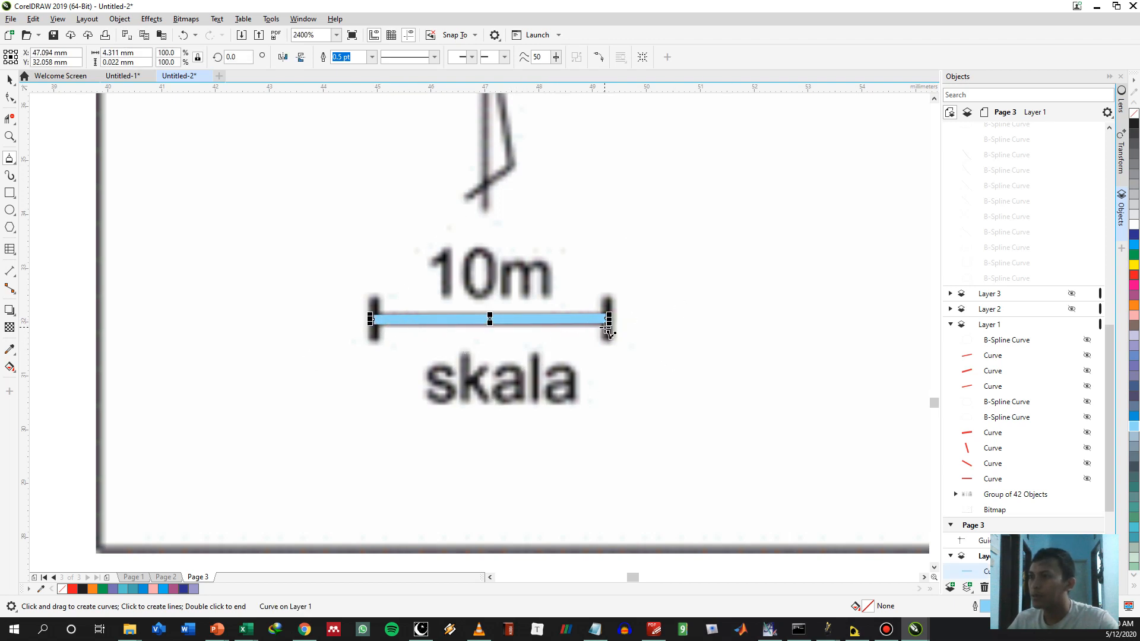
click(132, 53)
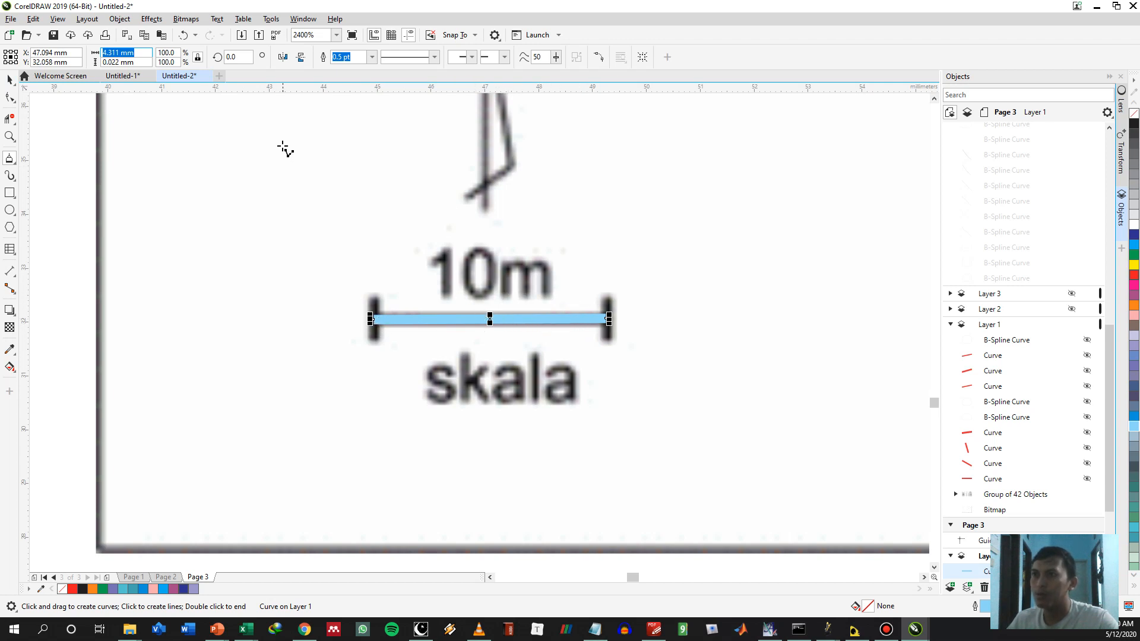
text(10)
key(Return)
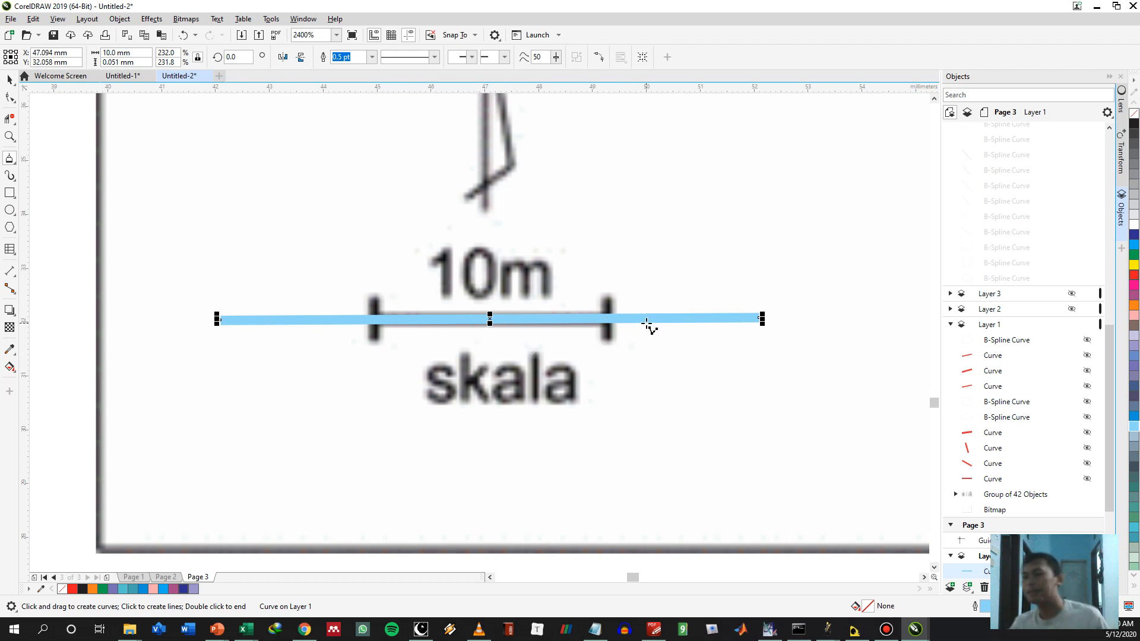
key(ctrl+z)
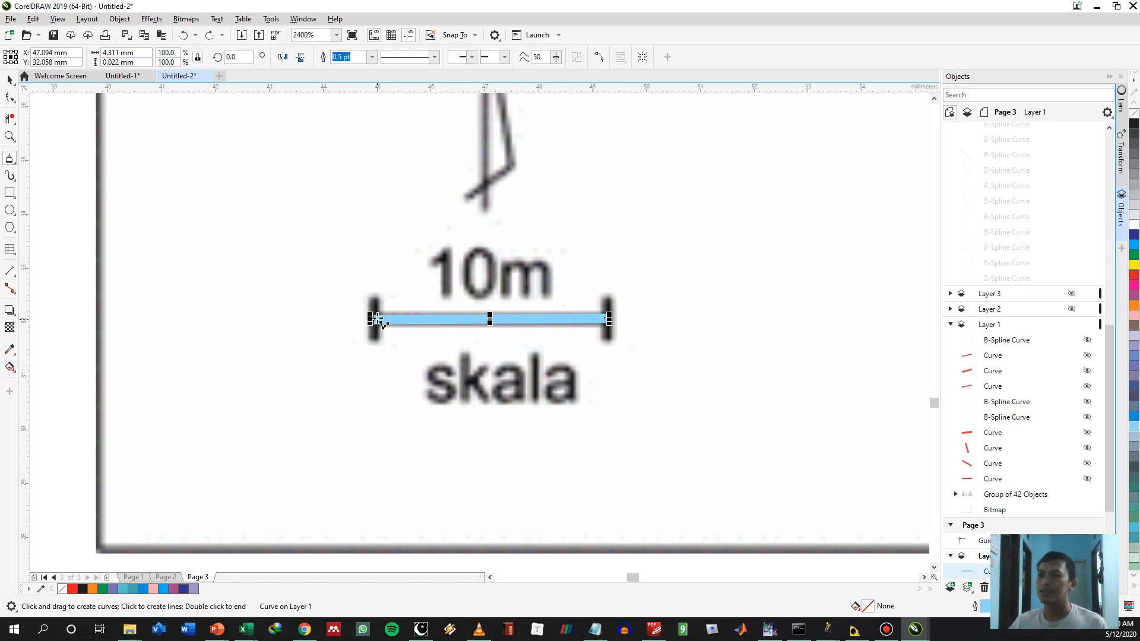
Select the line over the 10m scale bar, set its width to 10 mm and check its scale factor
key(space)
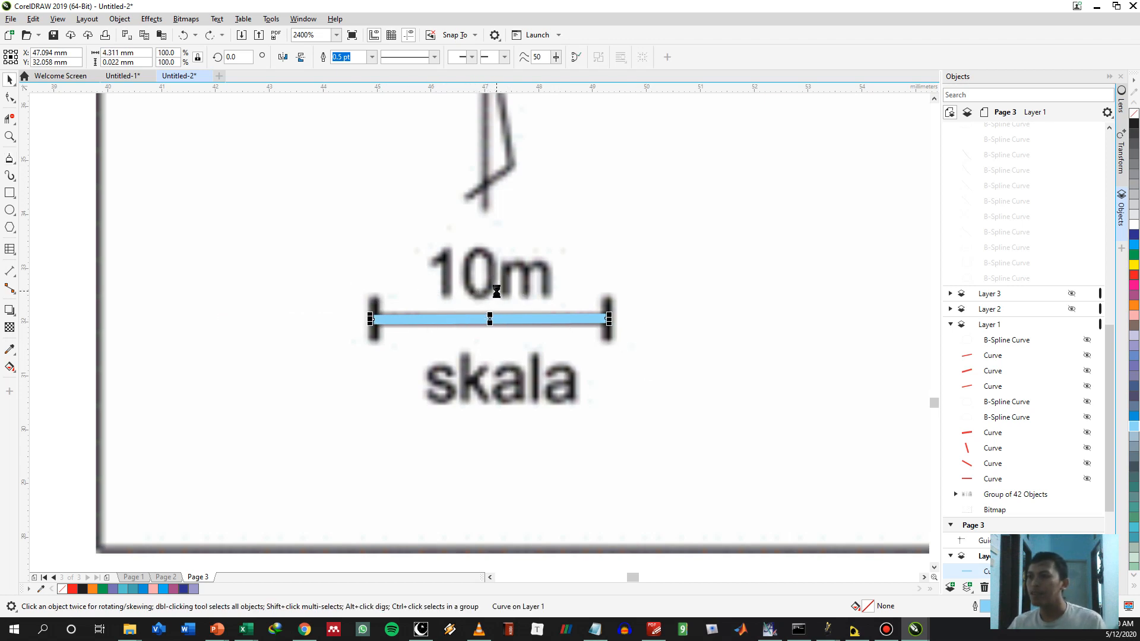
click(461, 320)
click(461, 321)
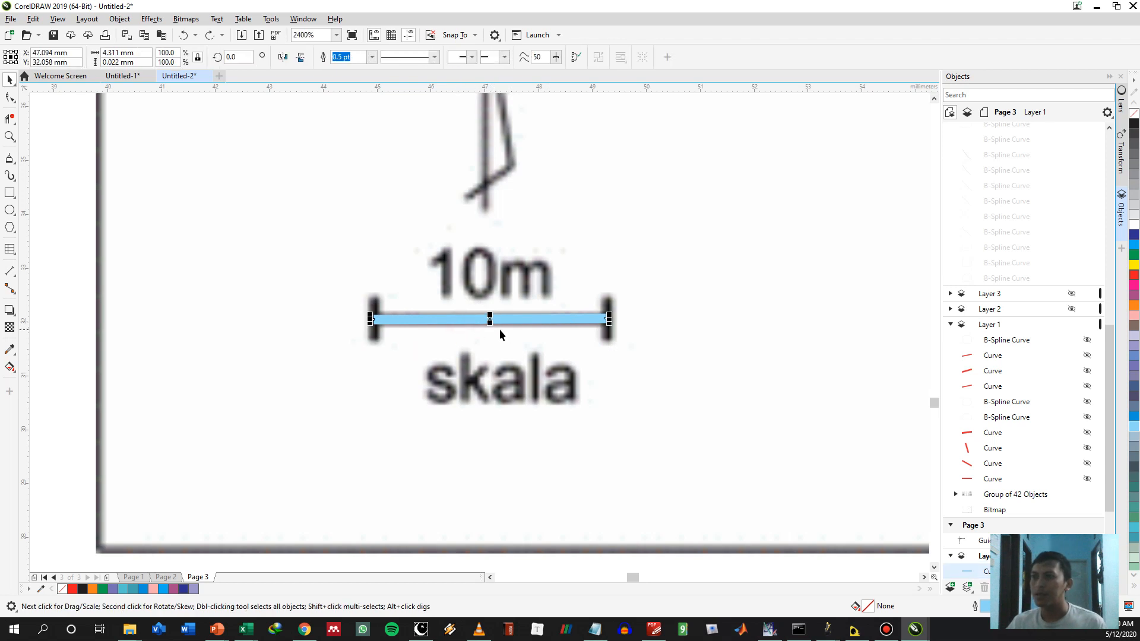
click(475, 320)
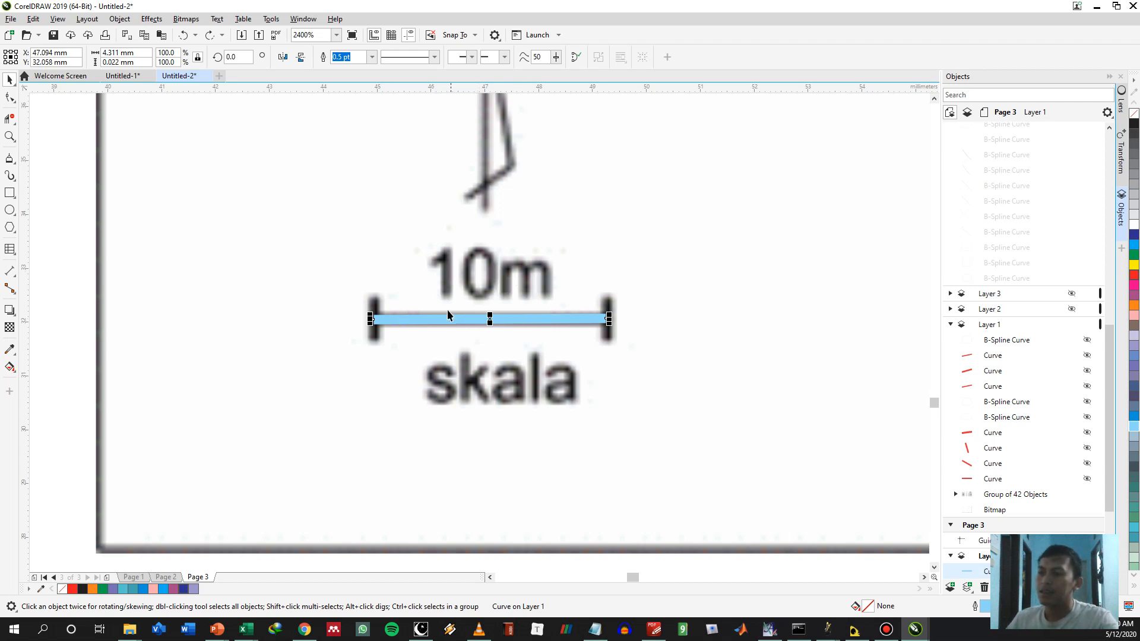
click(145, 54)
drag(145, 54, 41, 51)
text(10)
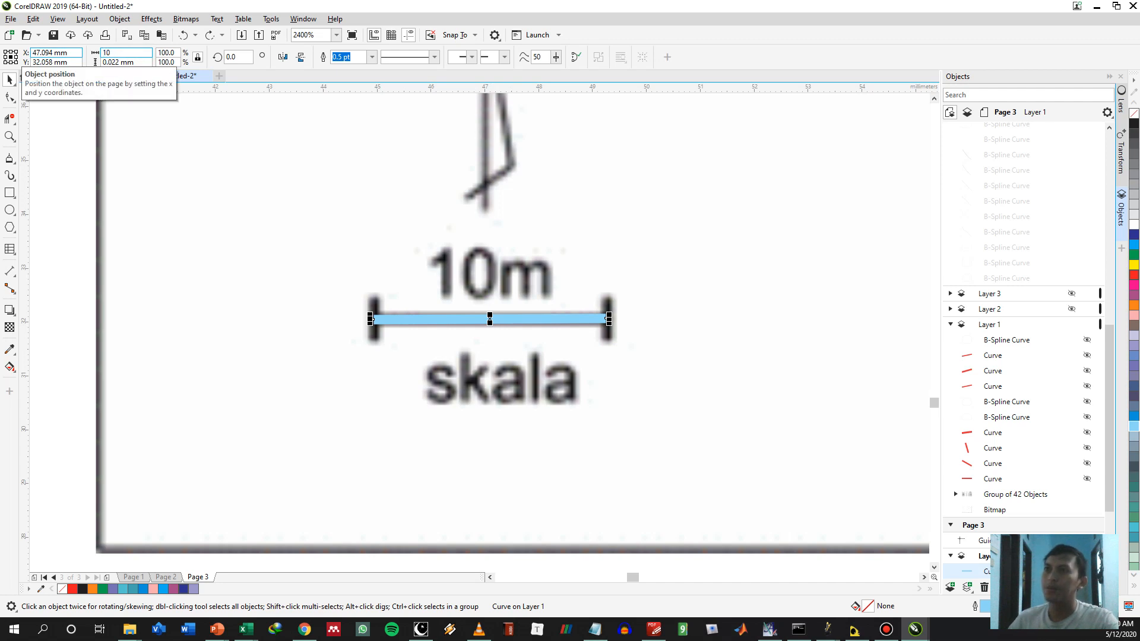
key(Return)
click(165, 53)
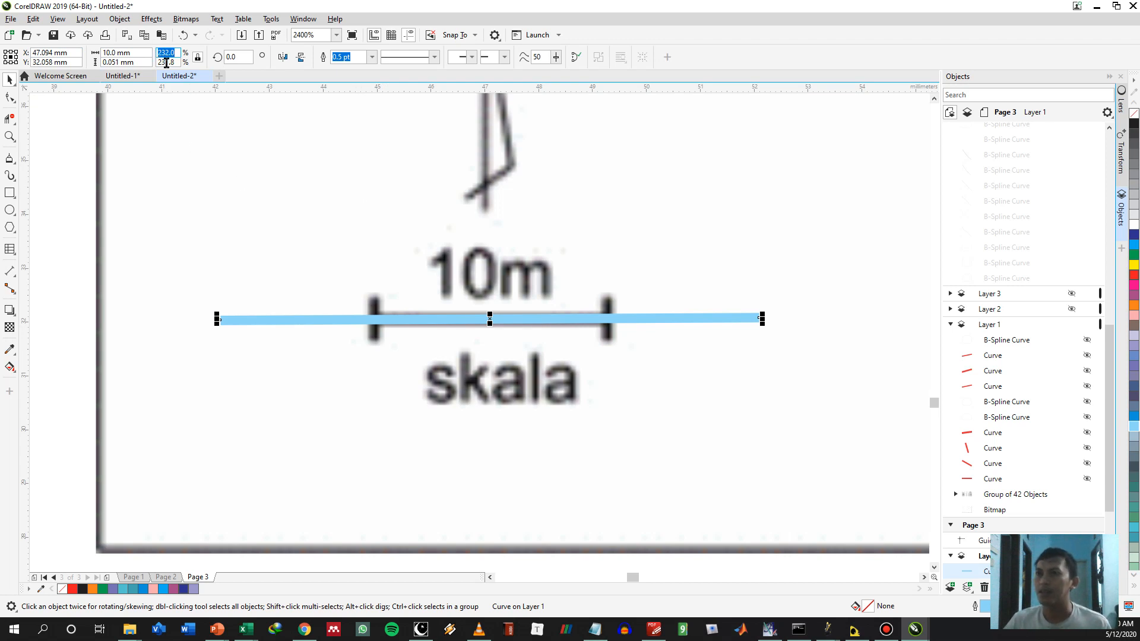
click(104, 177)
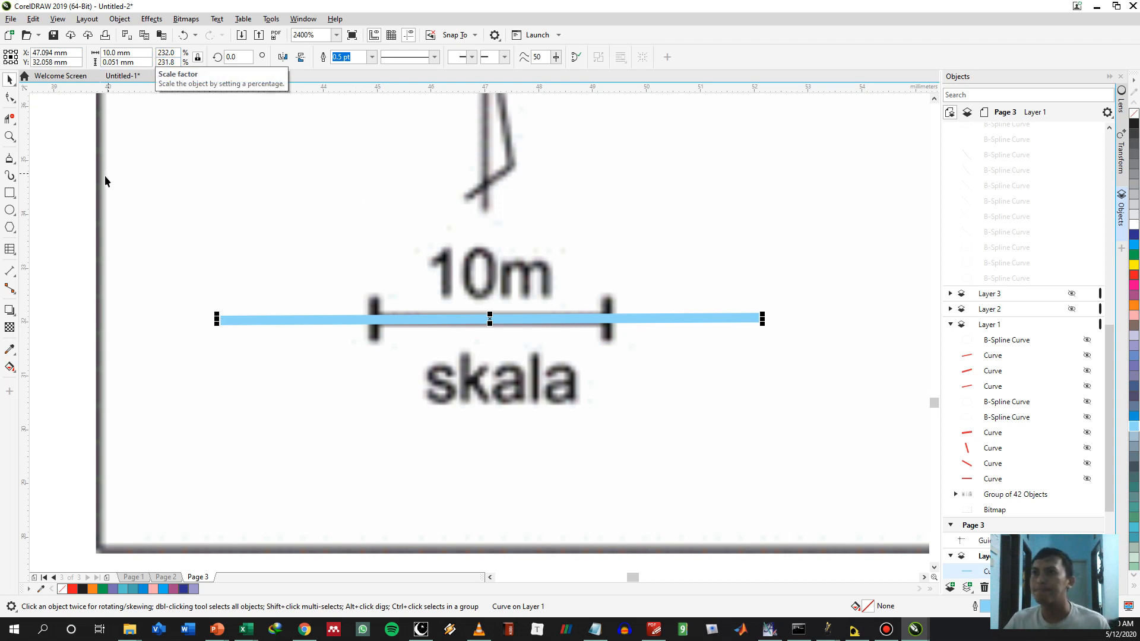
Scale the dip map bitmap to 232% and move it so that it sits above the highlighted table
click(389, 216)
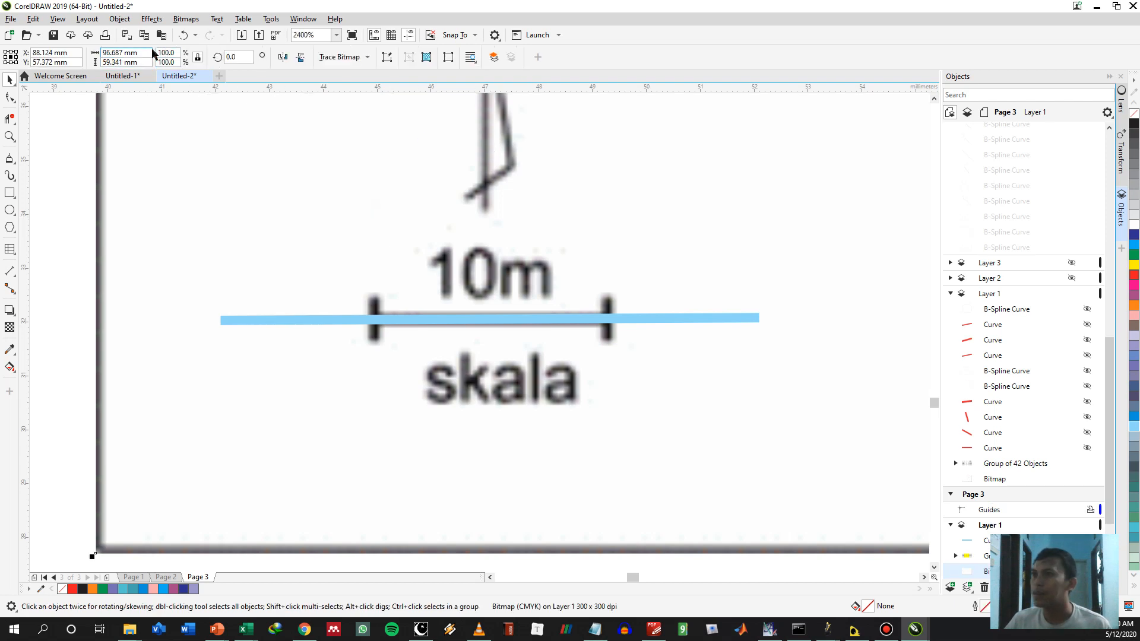
double_click(166, 52)
text(232)
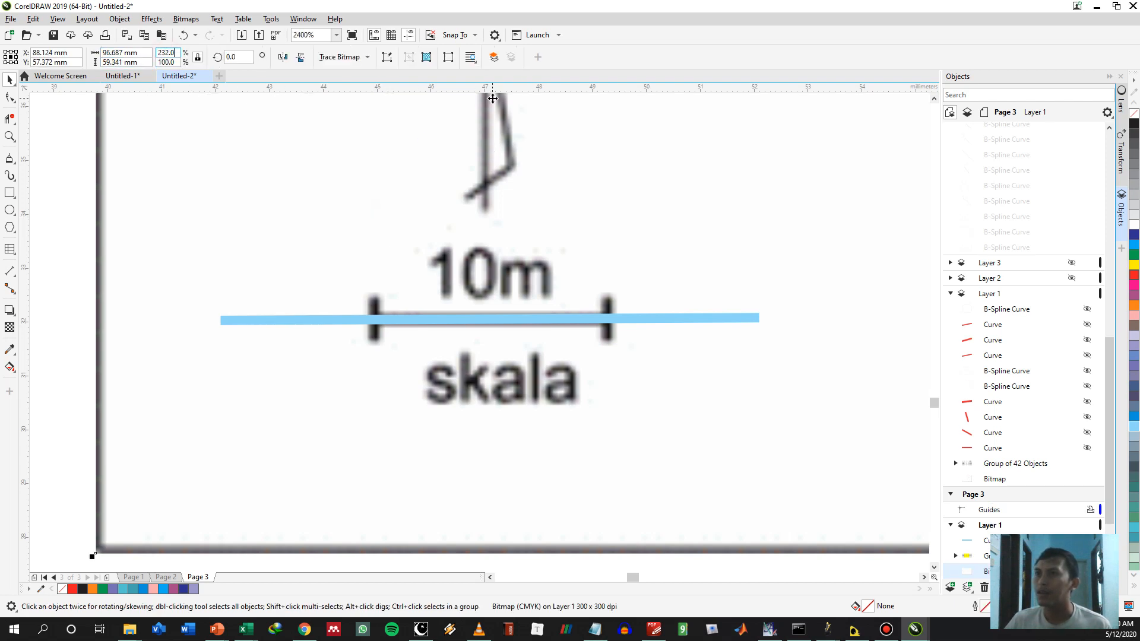
key(Return)
scroll(582, 197, down, 3)
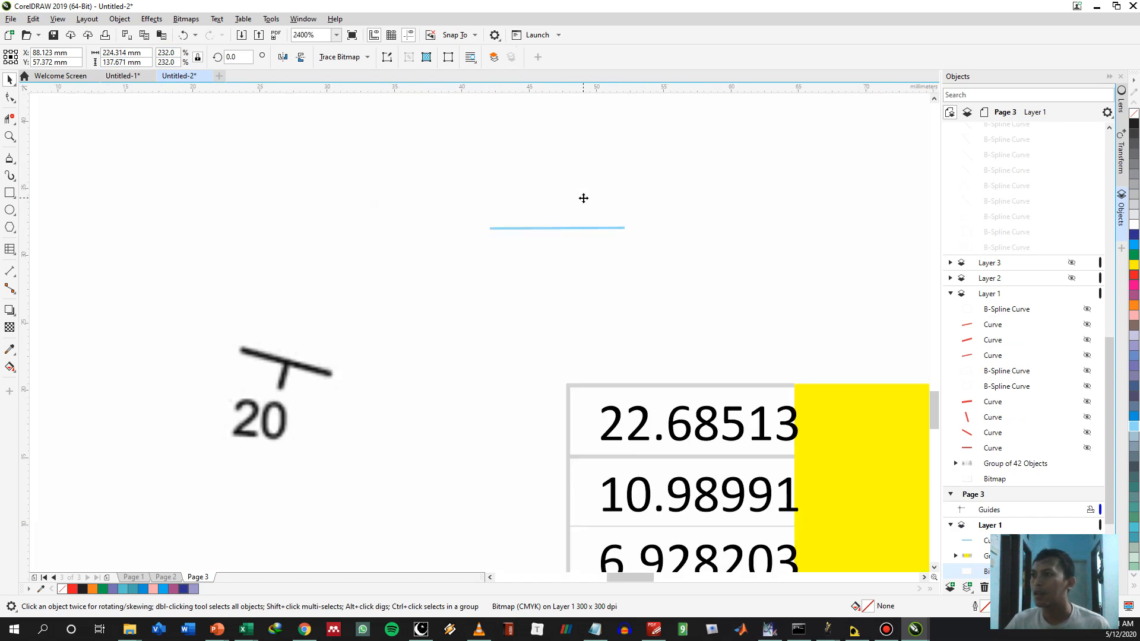
scroll(583, 198, down, 1)
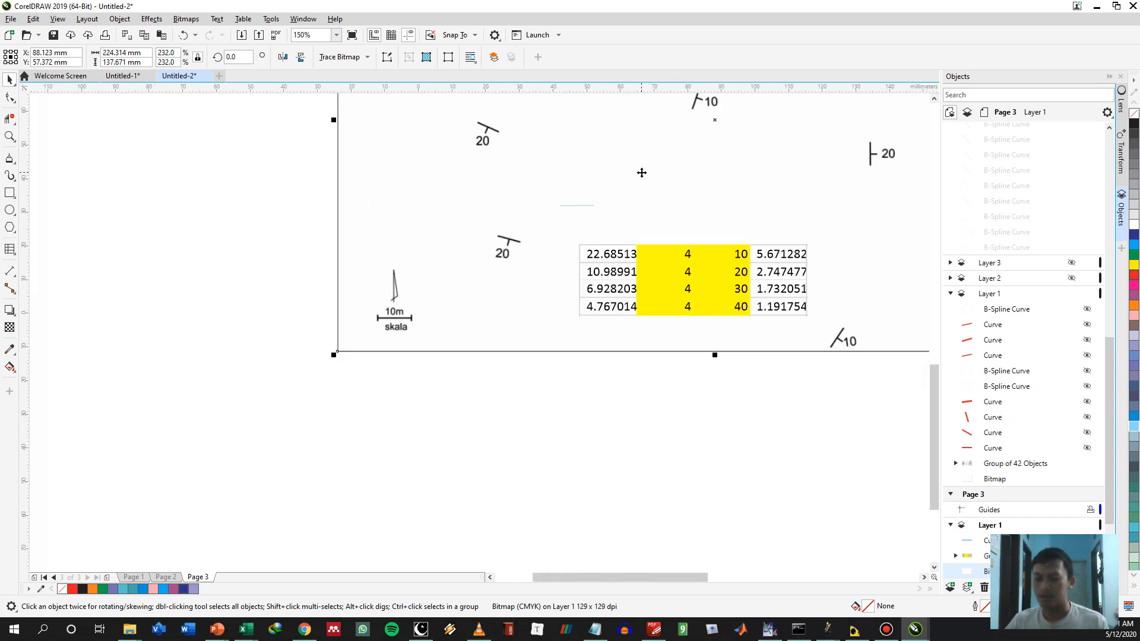
scroll(600, 224, up, 2)
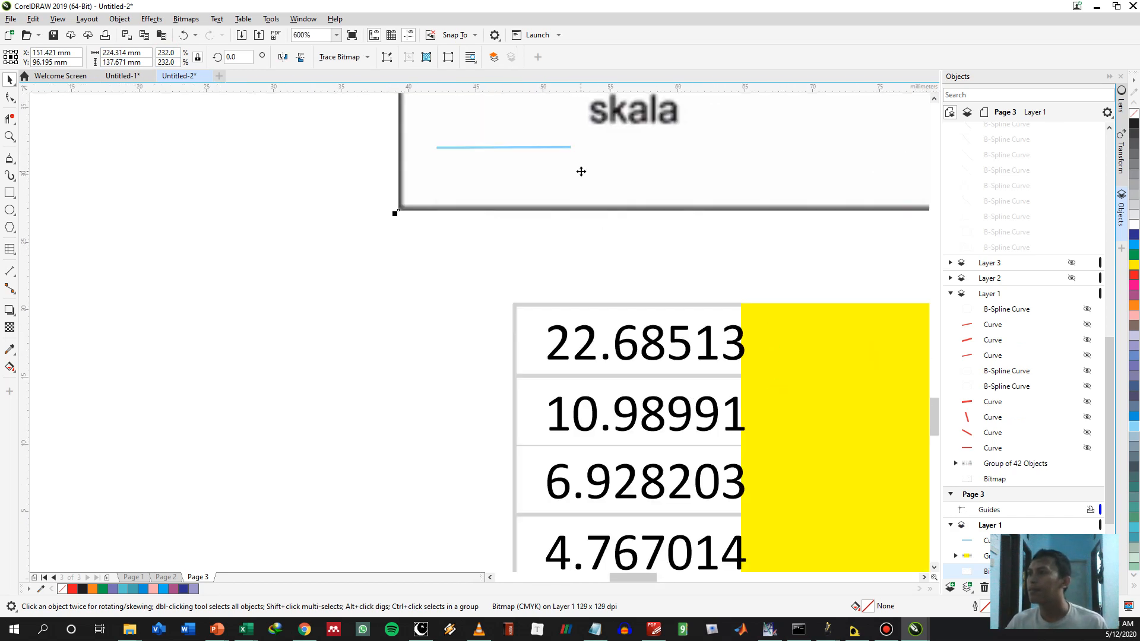
Move the 10 mm line onto the scale bar of the enlarged map
drag(578, 154, 466, 264)
click(472, 269)
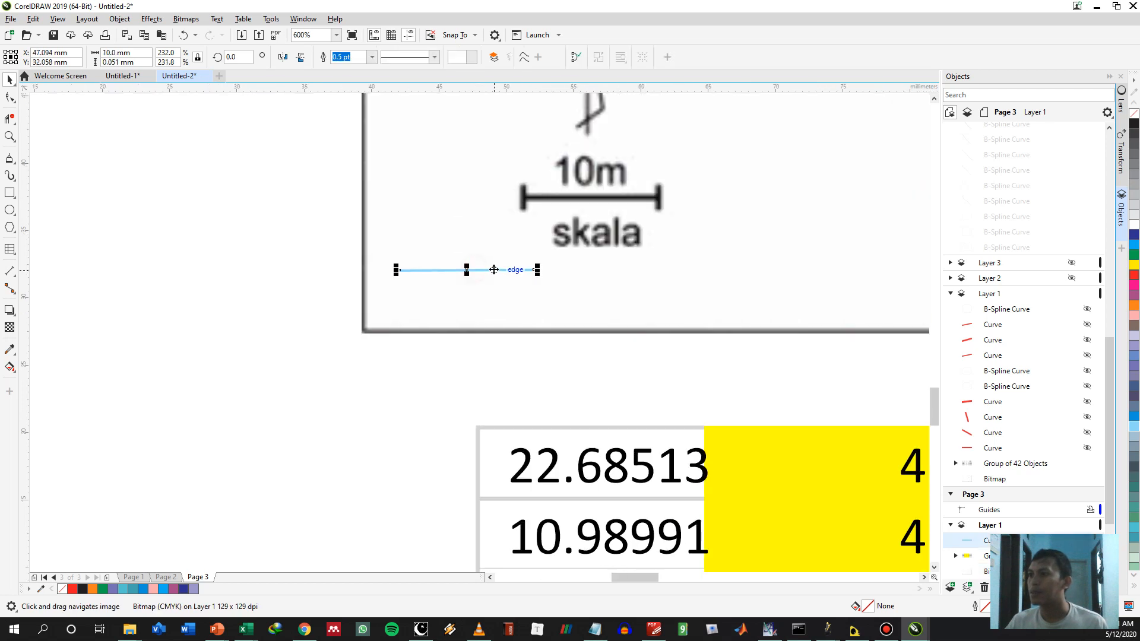
drag(570, 239, 618, 198)
click(781, 283)
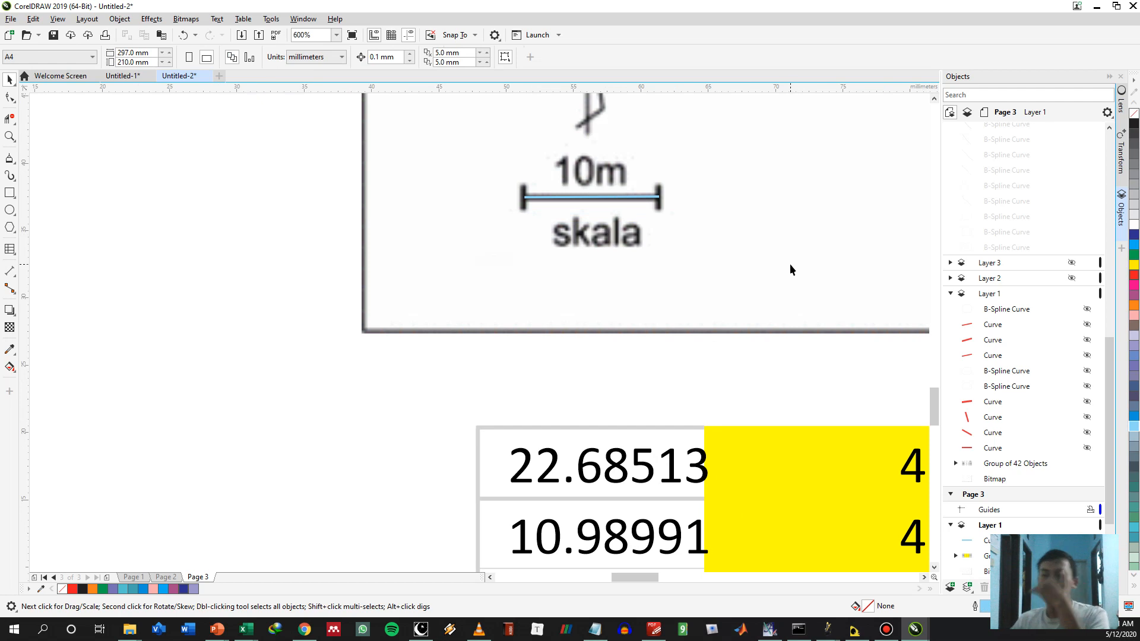
Select the 10 mm line on the scale bar and change its outline colour to red
drag(760, 174, 665, 262)
scroll(670, 275, down, 2)
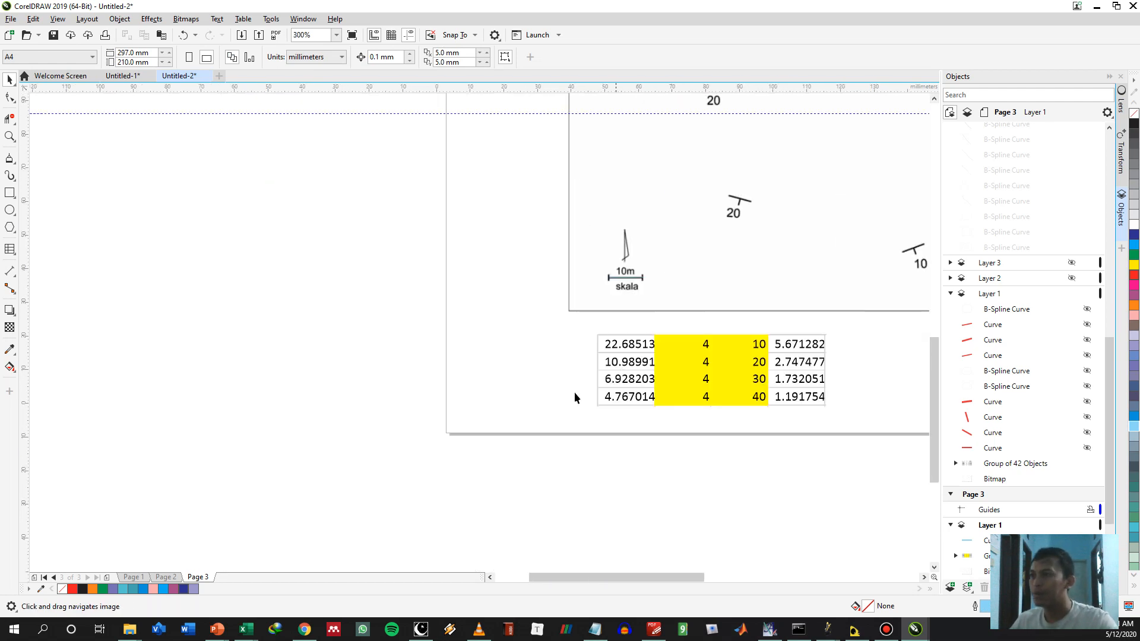
drag(648, 345, 405, 473)
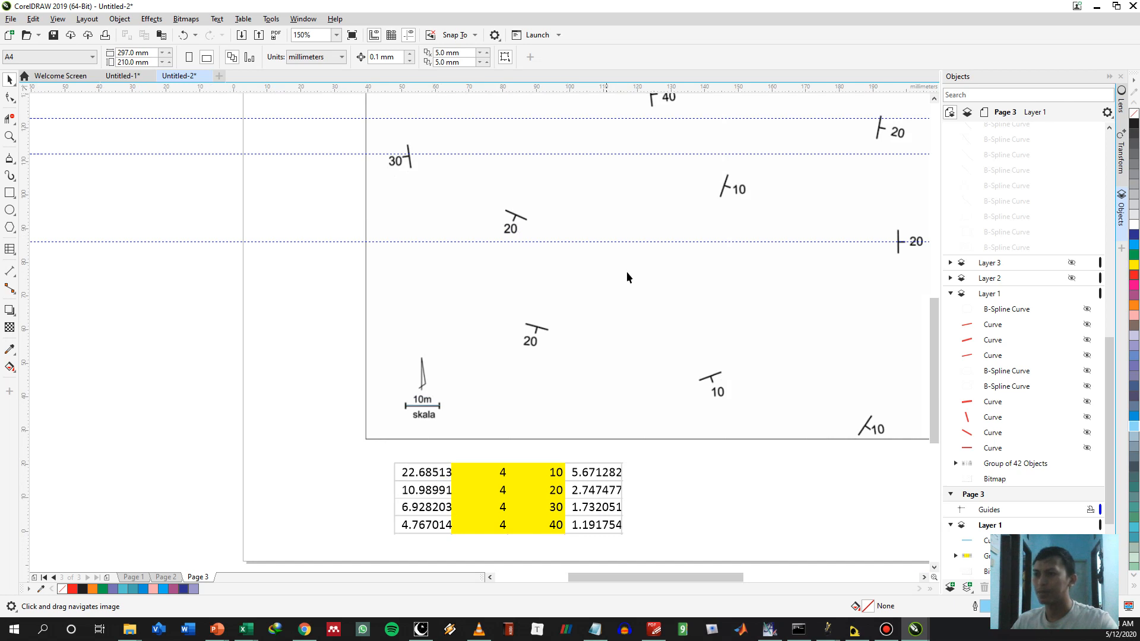
drag(627, 276, 554, 356)
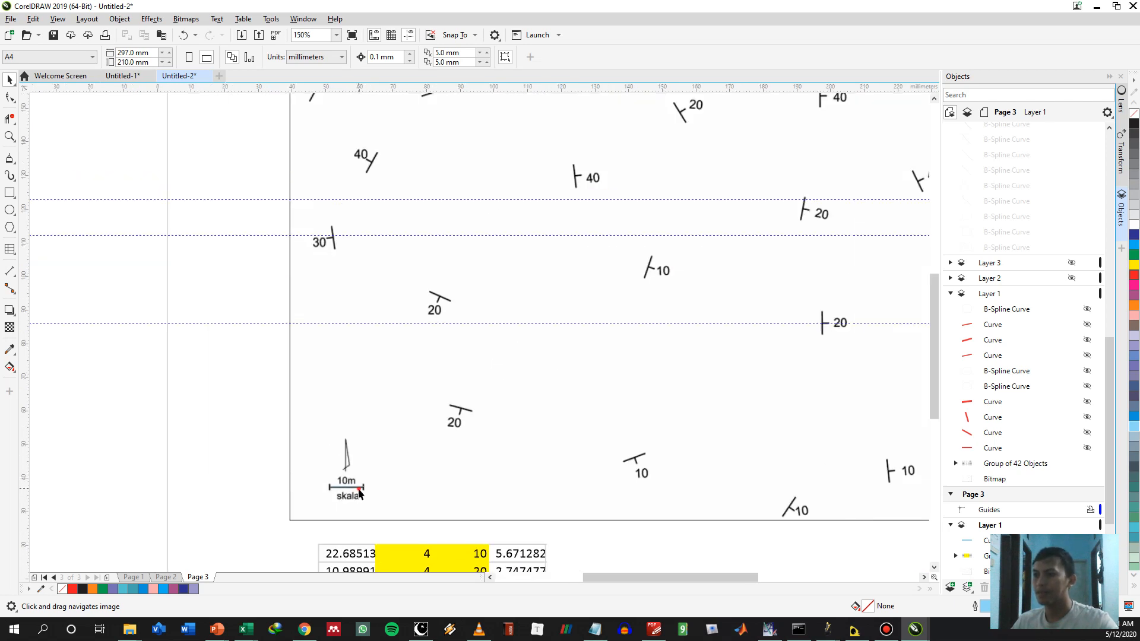
click(359, 492)
click(359, 490)
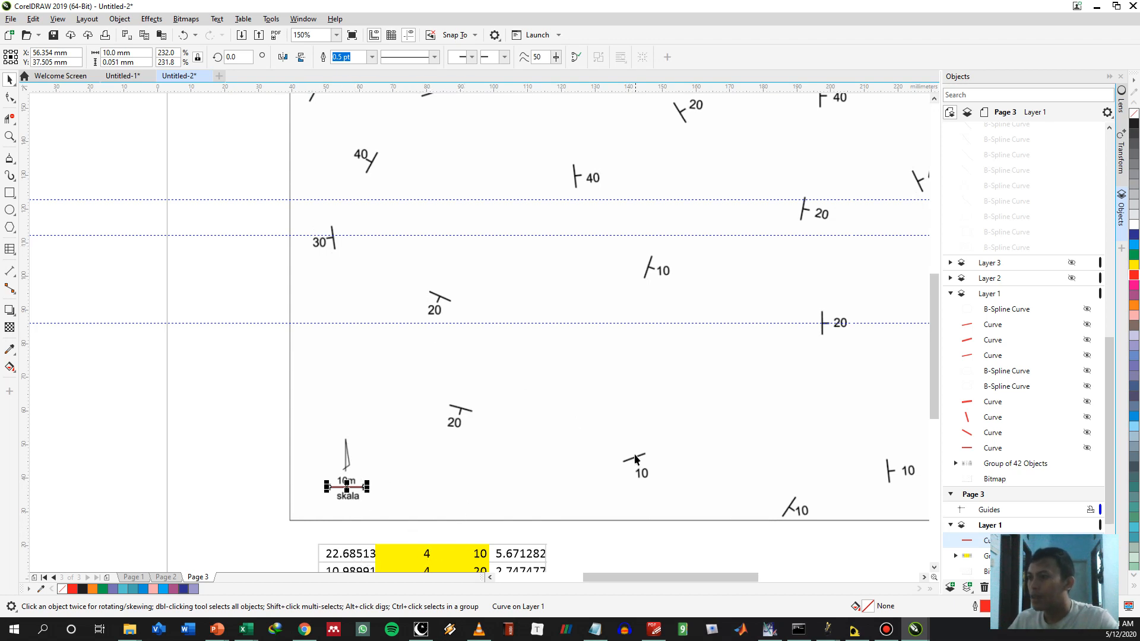
scroll(514, 287, down, 4)
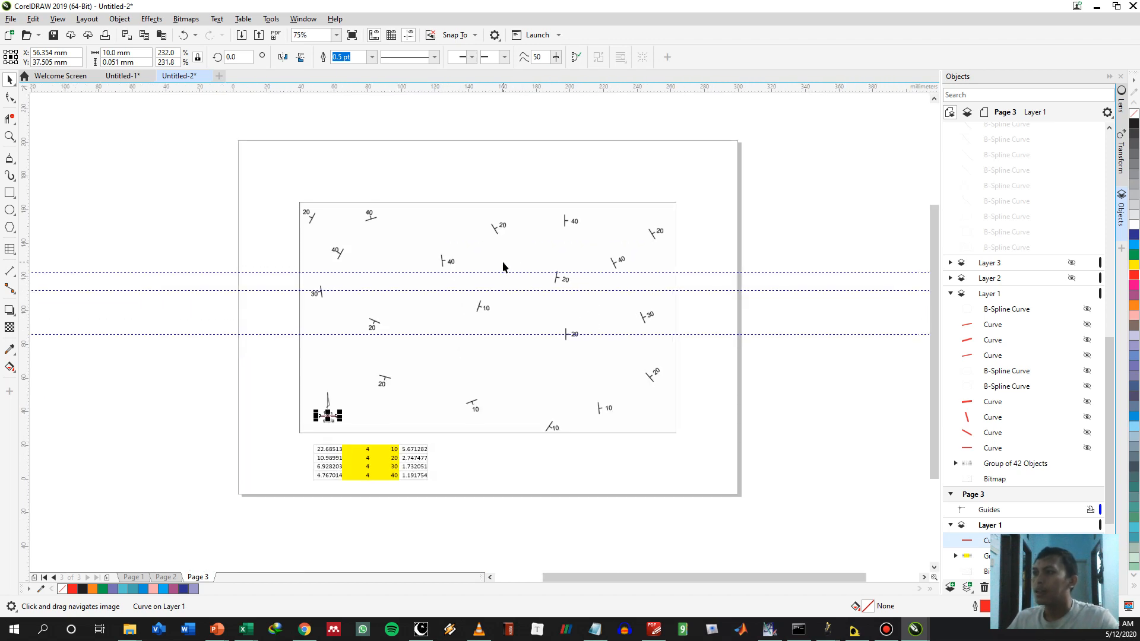
scroll(515, 294, up, 3)
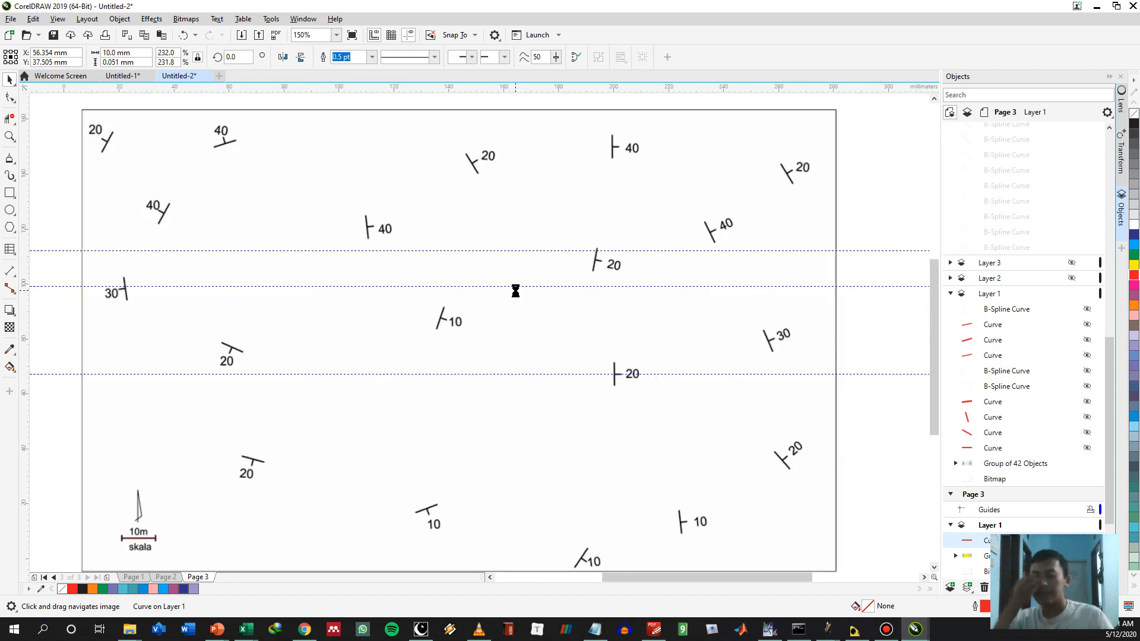
scroll(515, 290, down, 1)
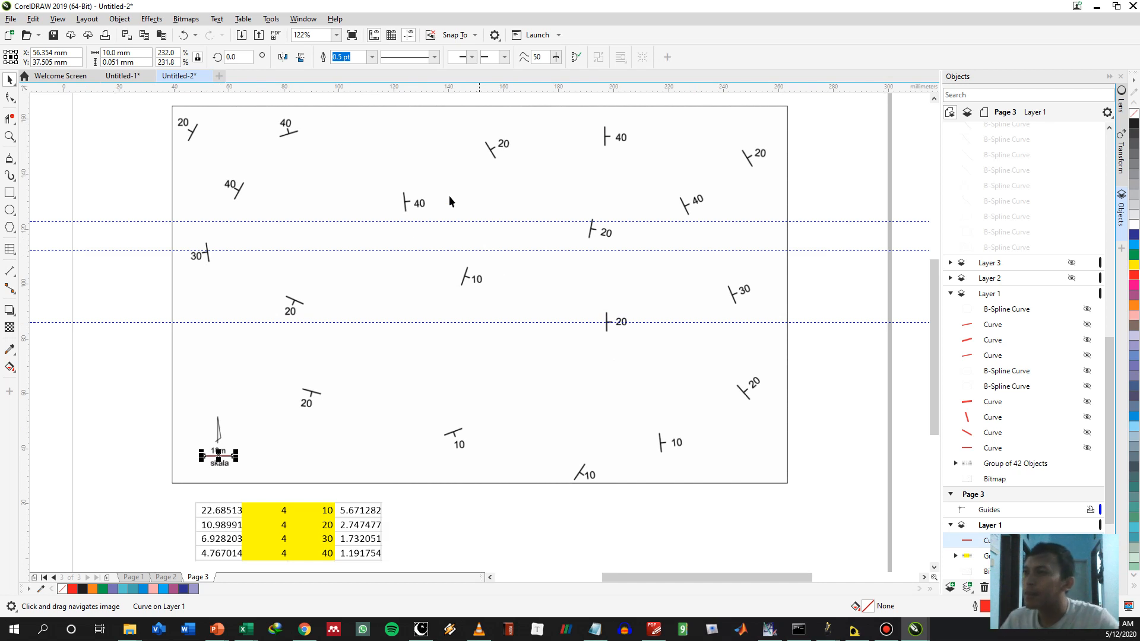
click(497, 533)
Draw a closed B-spline loop about 101 by 79 mm through the dip symbols in the map's upper-left half
key(space)
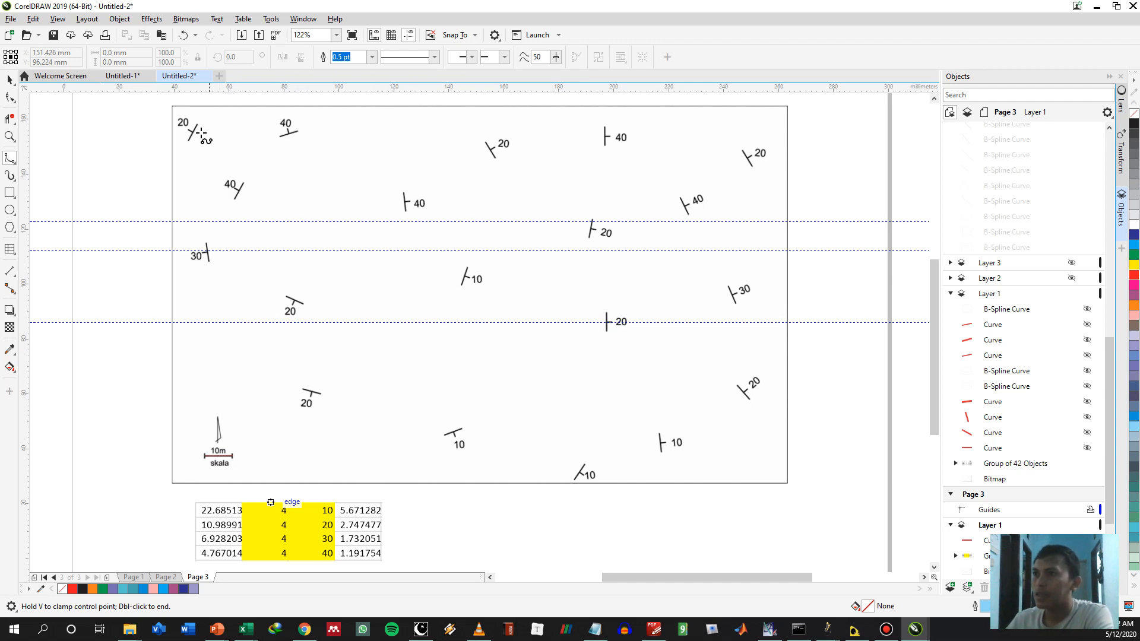
click(243, 142)
click(187, 232)
click(192, 289)
click(231, 334)
click(309, 349)
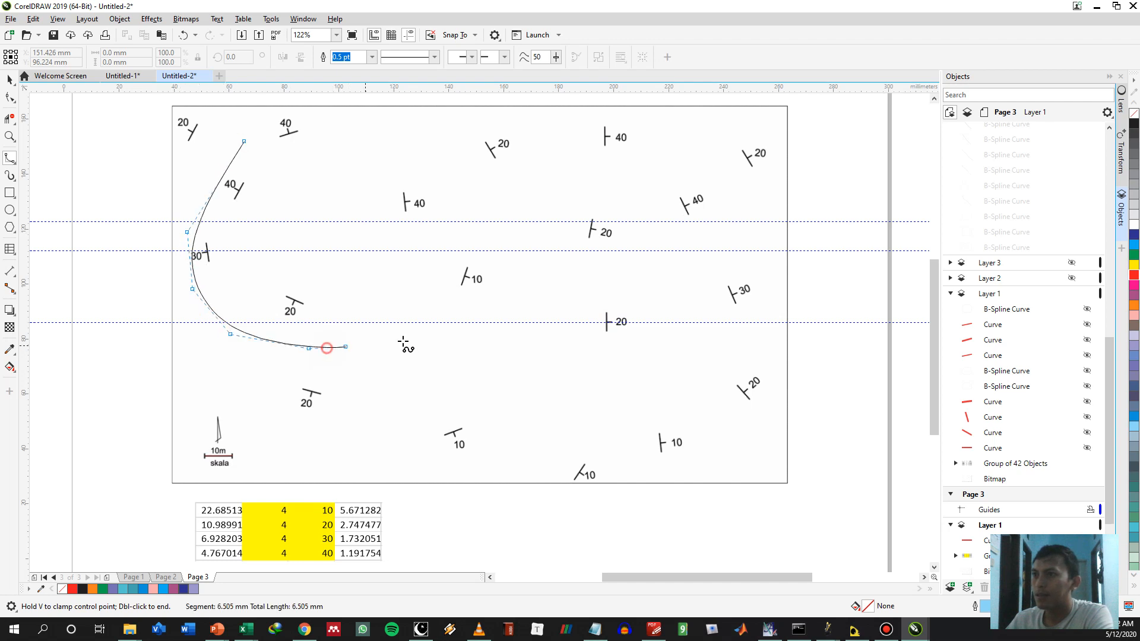
click(403, 340)
click(471, 274)
click(472, 209)
click(431, 146)
click(354, 120)
click(244, 141)
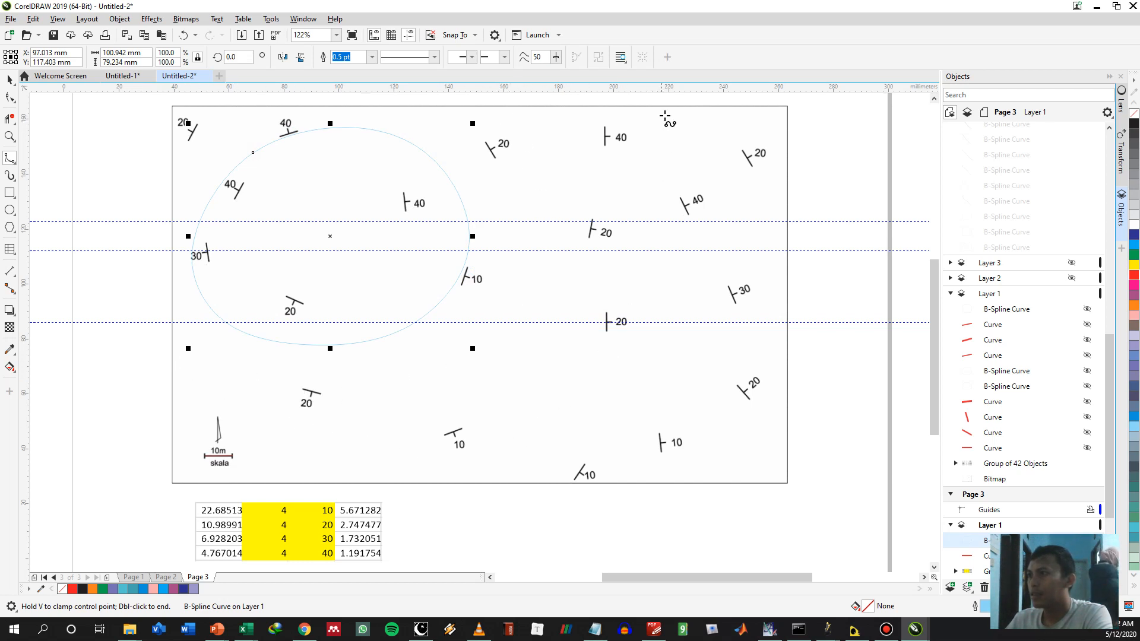
Draw an open B-spline about 169 by 117 mm from the map's upper edge, curving below the closed loop to the left border
click(636, 116)
click(631, 196)
click(632, 265)
click(628, 316)
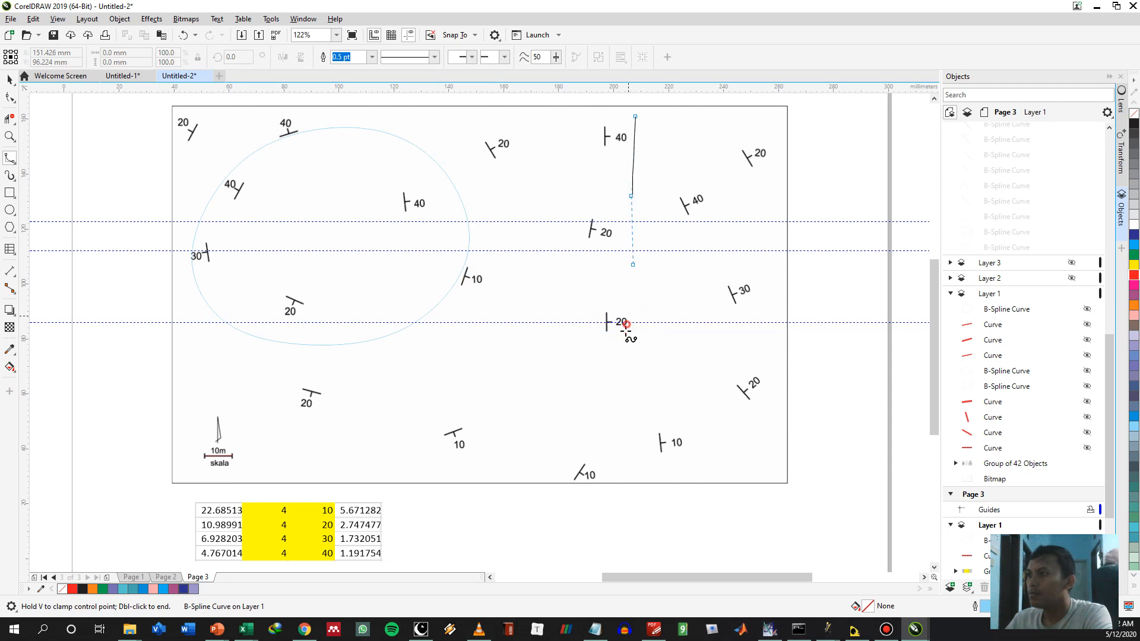
click(607, 354)
click(569, 391)
click(474, 438)
click(366, 438)
click(290, 418)
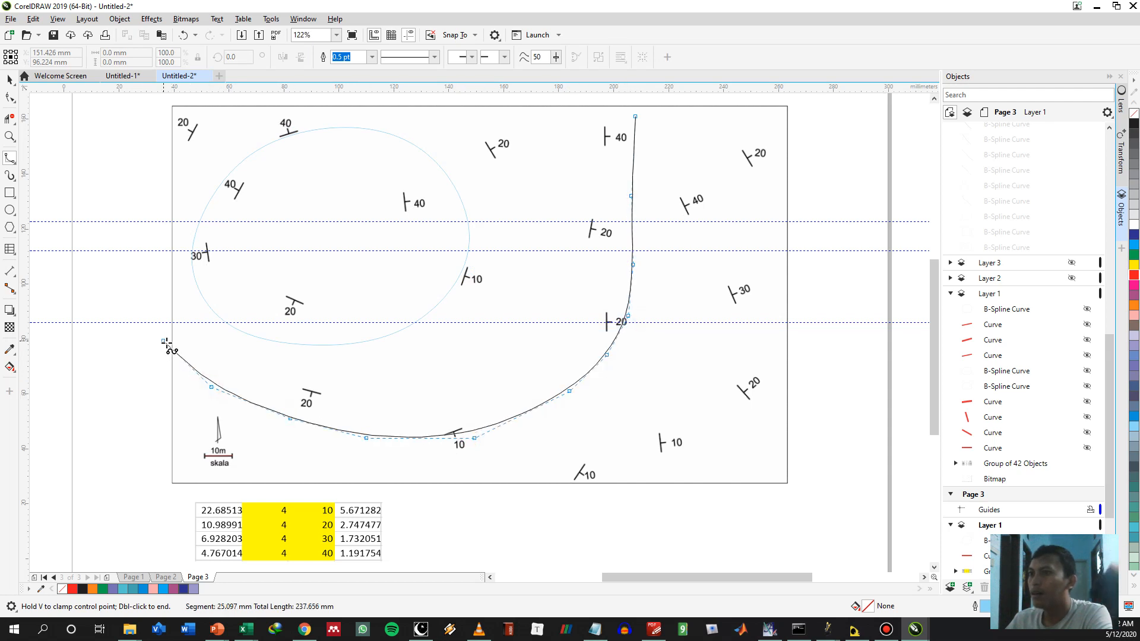
double_click(171, 345)
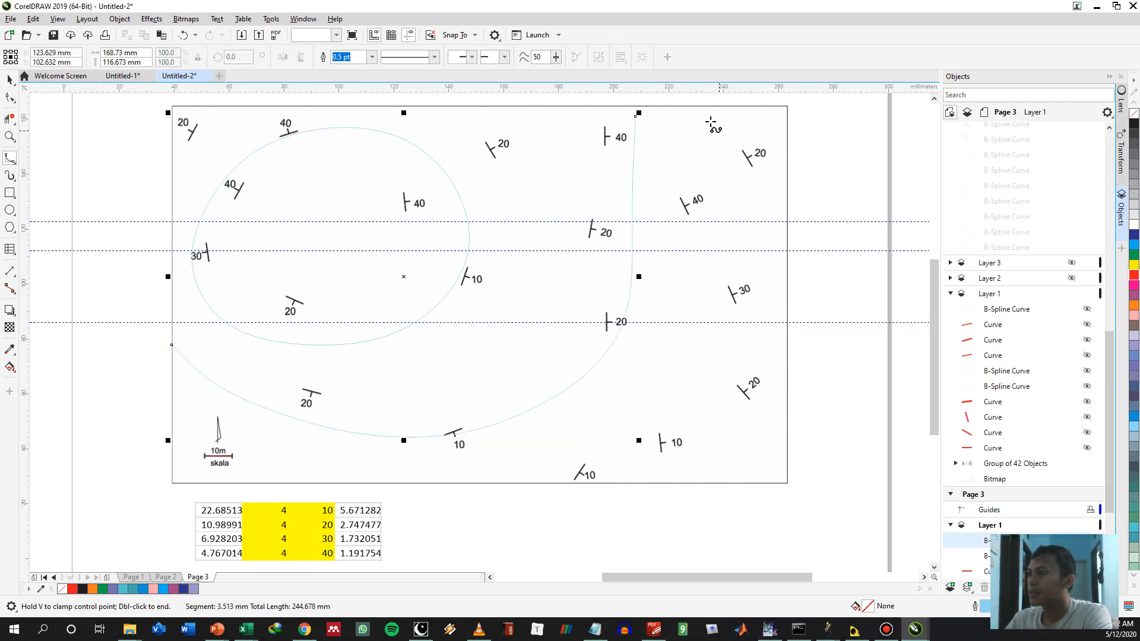
Draw two open B-splines on the map's eastern side, one from the upper to the right border, the other down to the lower border
click(668, 110)
click(706, 166)
click(733, 237)
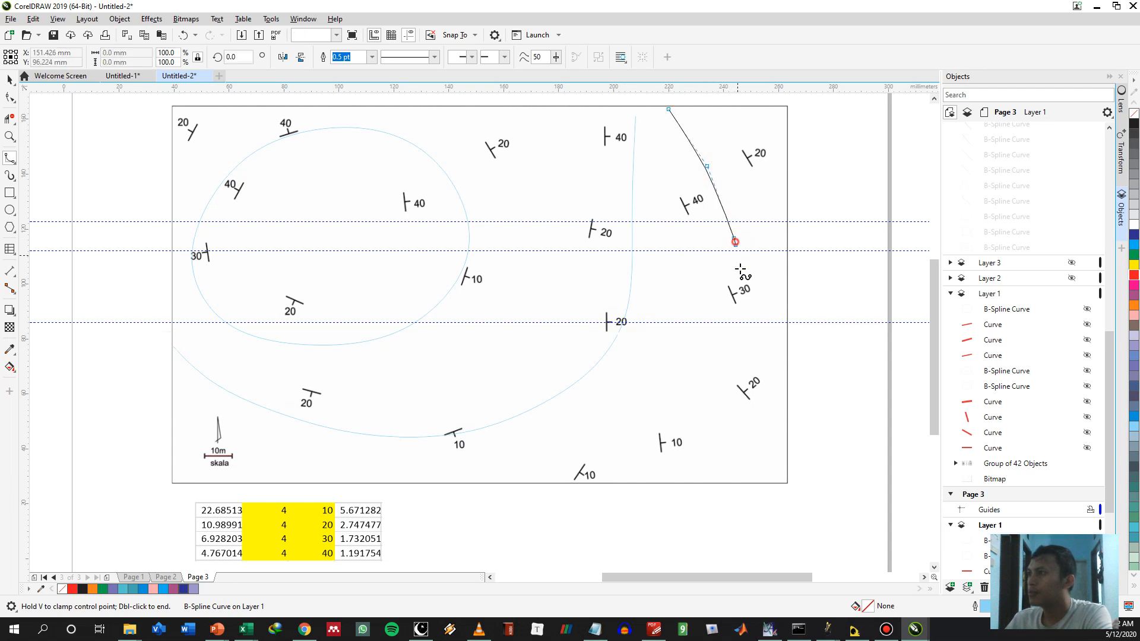
click(743, 280)
click(749, 336)
click(747, 383)
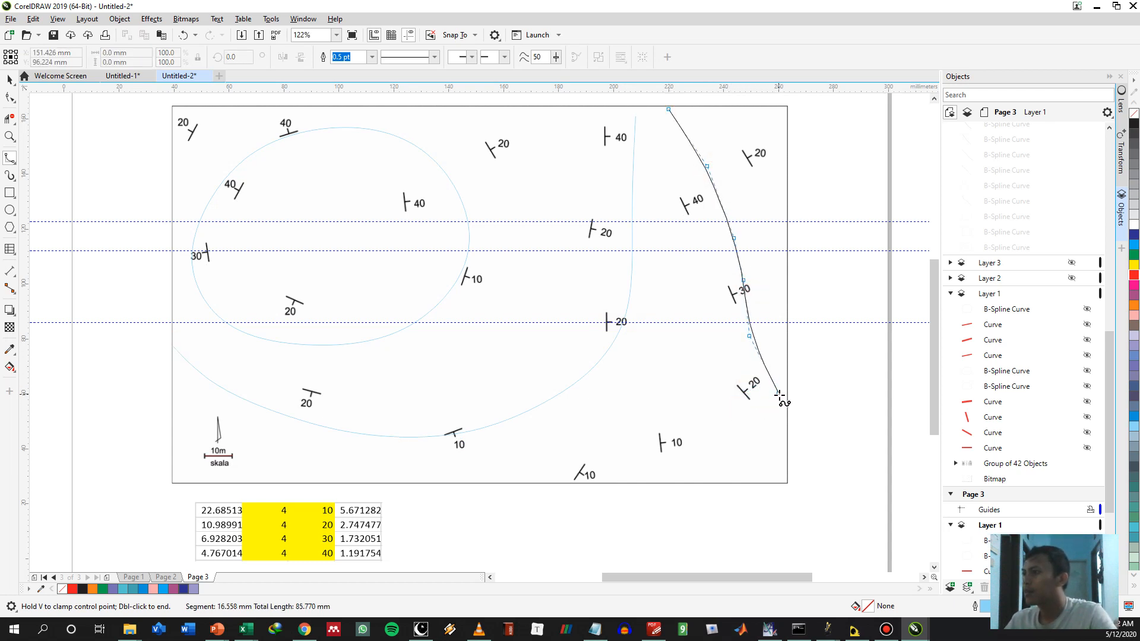
double_click(785, 414)
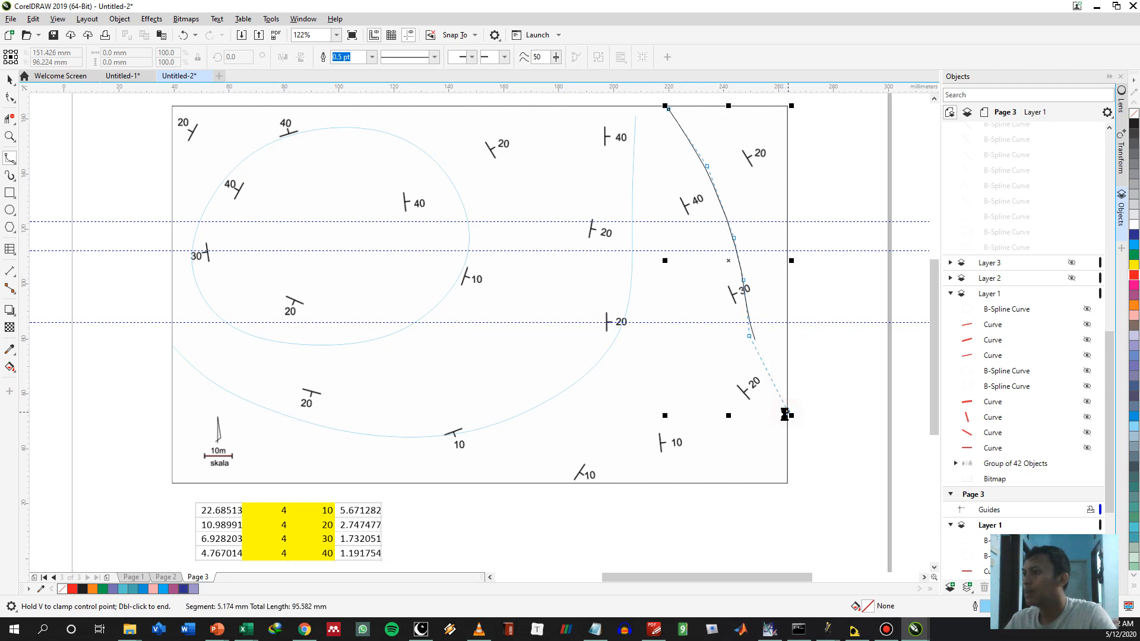
click(650, 155)
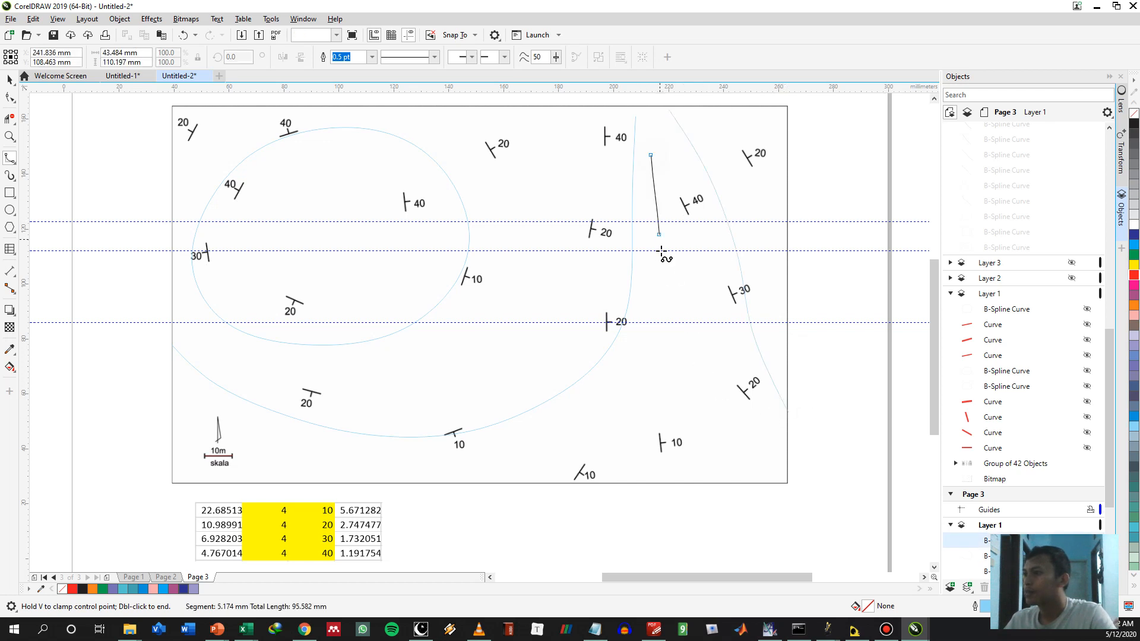
double_click(724, 483)
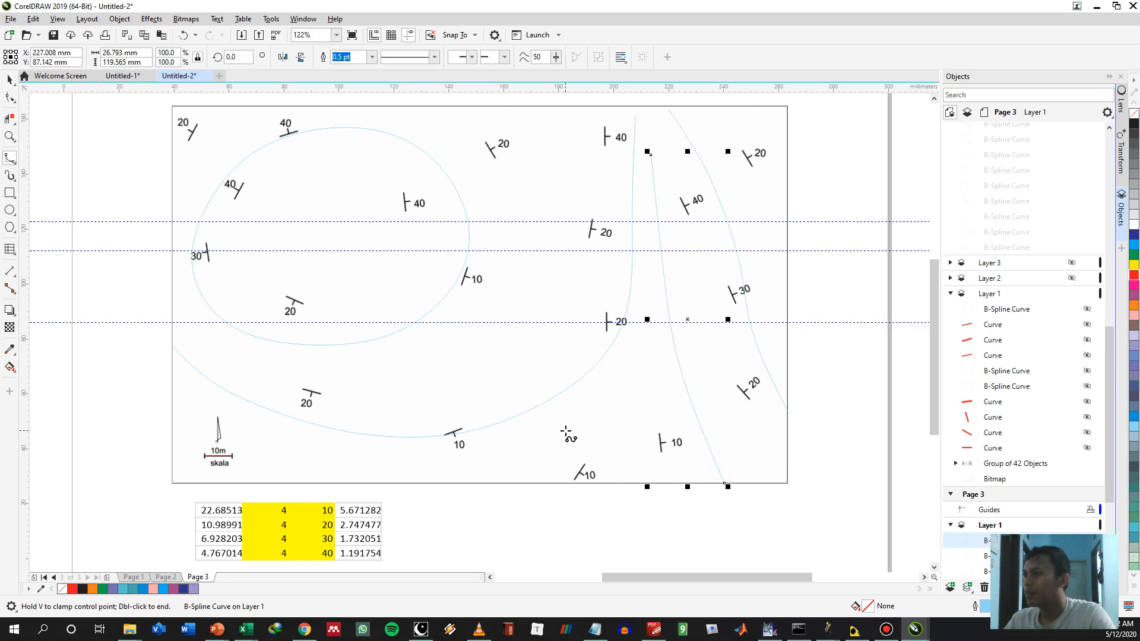
Draw an open B-spline about 33 by 38 mm with its peak near the map's lower centre, curving back down to the lower border
click(543, 445)
click(578, 425)
click(627, 379)
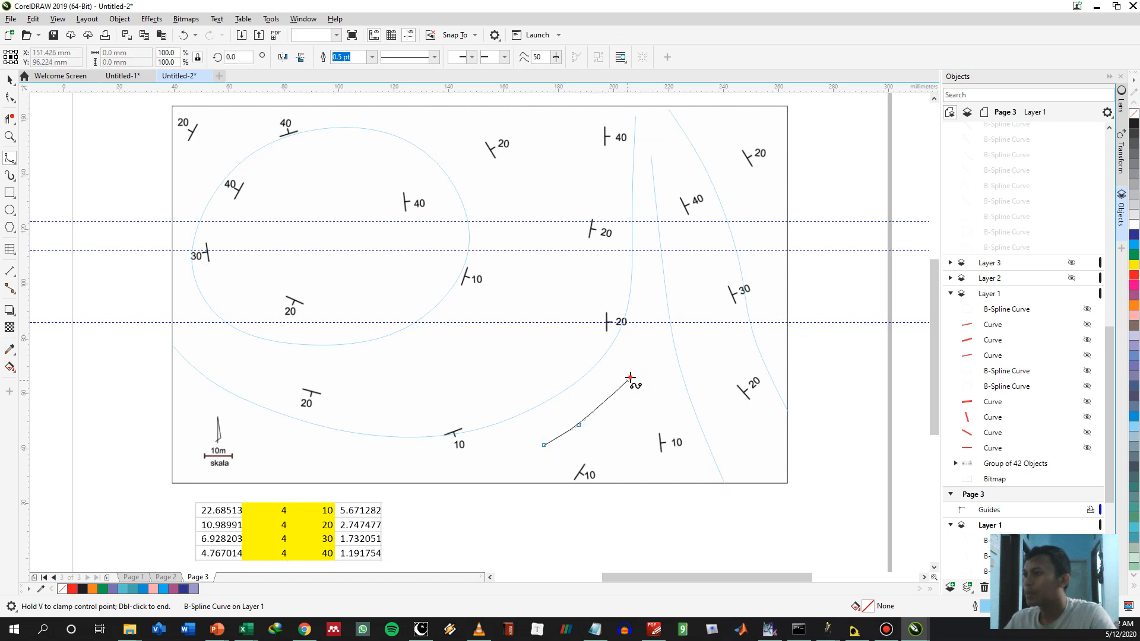
click(635, 374)
click(624, 415)
click(608, 435)
click(569, 463)
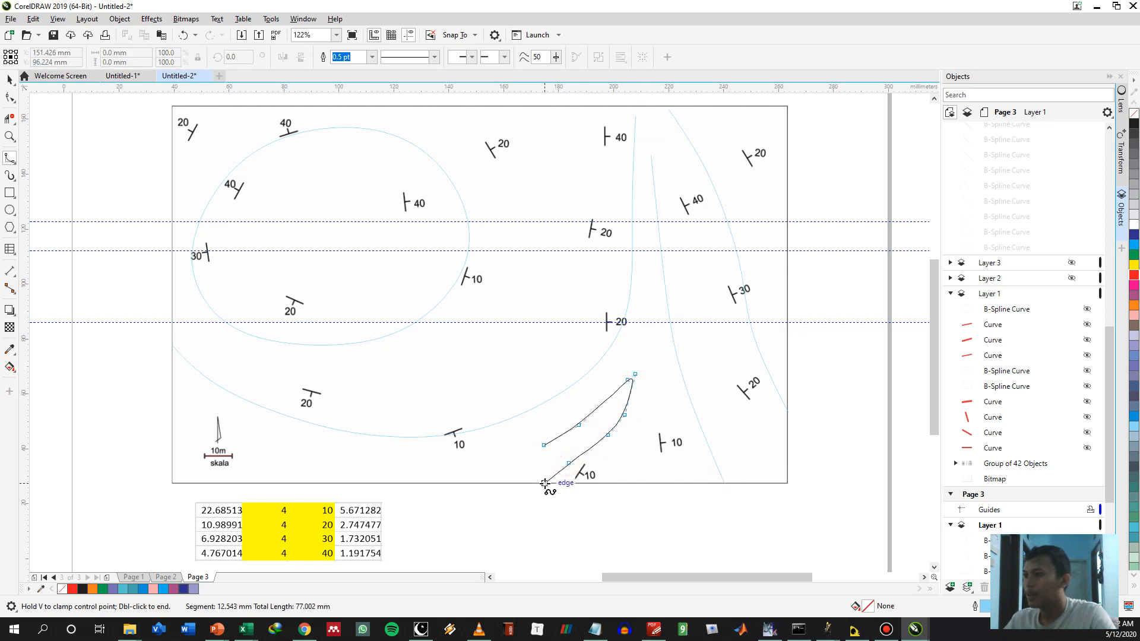
double_click(544, 483)
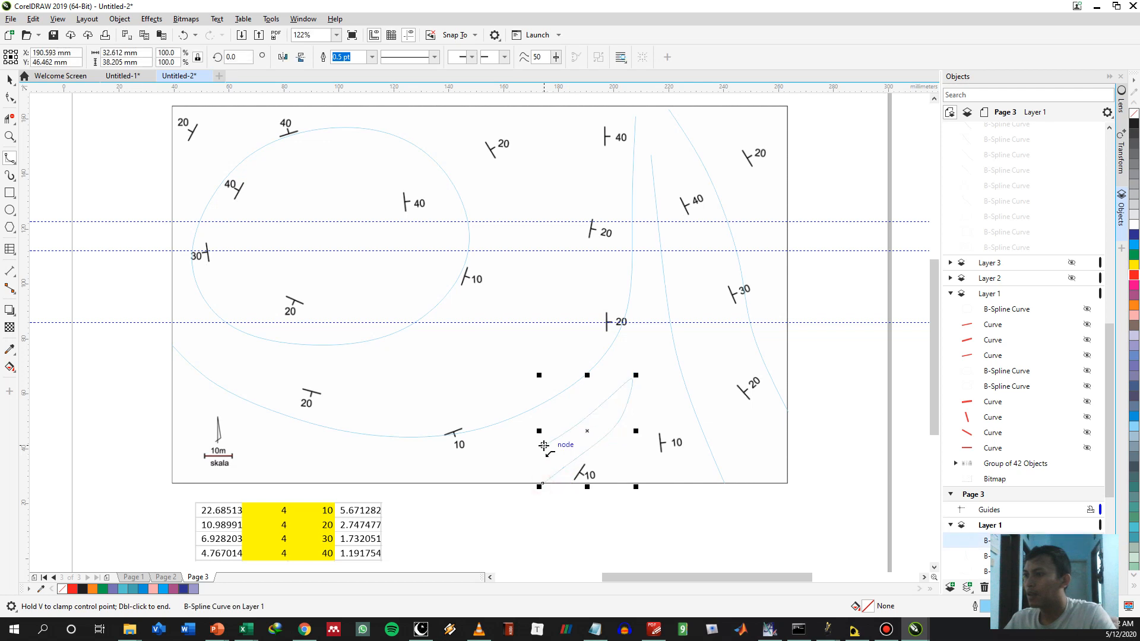
Extend that B-spline from its upper branch's open end westward below the 10 dip symbol to the map's left border
click(512, 454)
click(466, 464)
click(382, 467)
click(286, 469)
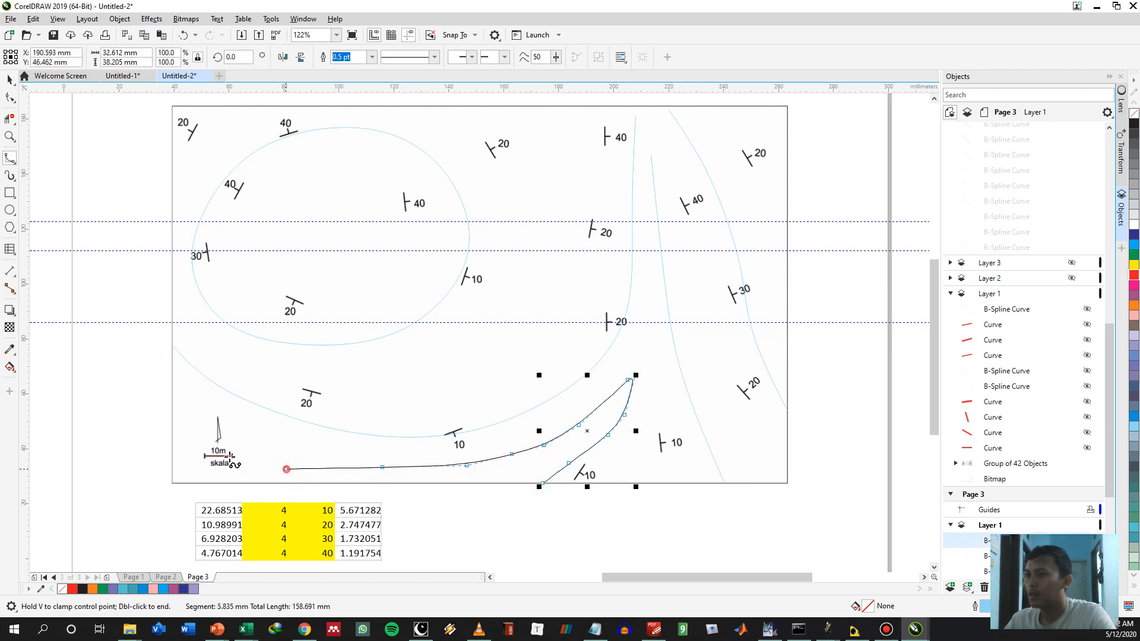
double_click(169, 435)
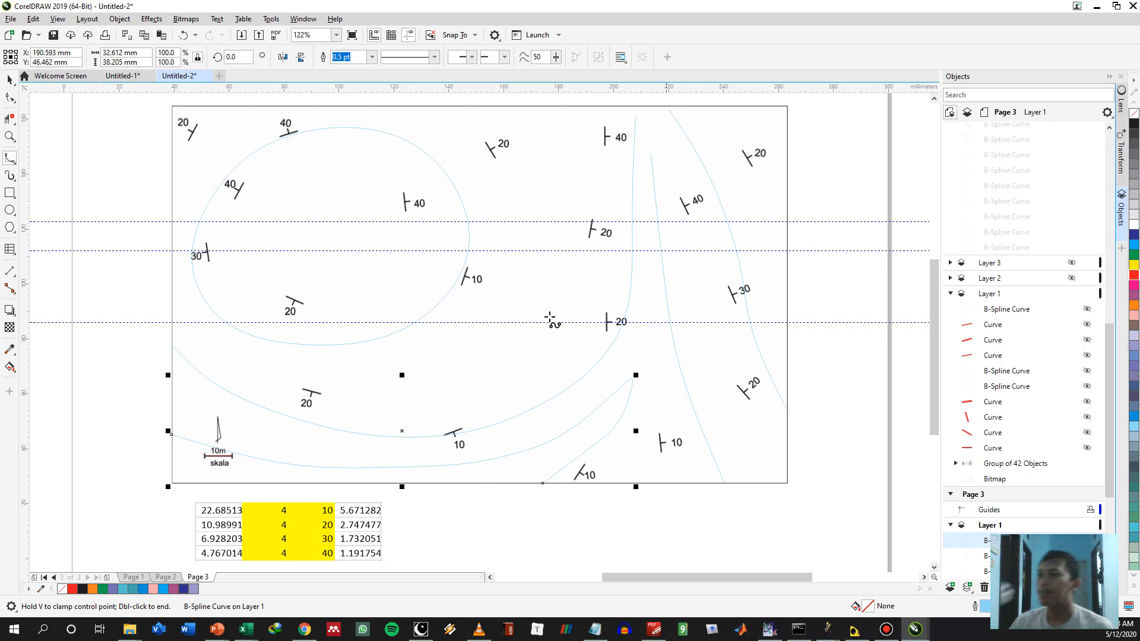
Draw an open B-spline about 143 by 104 mm from the map's left border, passing under the closed loop, up to the upper border
click(171, 316)
click(245, 364)
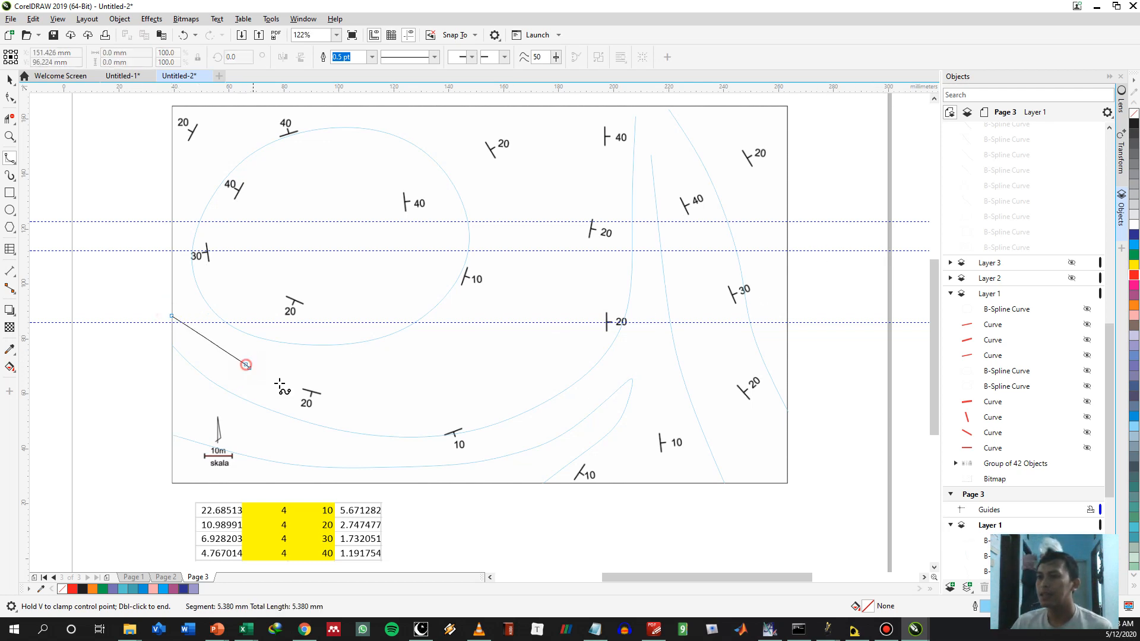
click(309, 388)
click(377, 391)
click(463, 388)
click(509, 363)
click(538, 297)
click(556, 213)
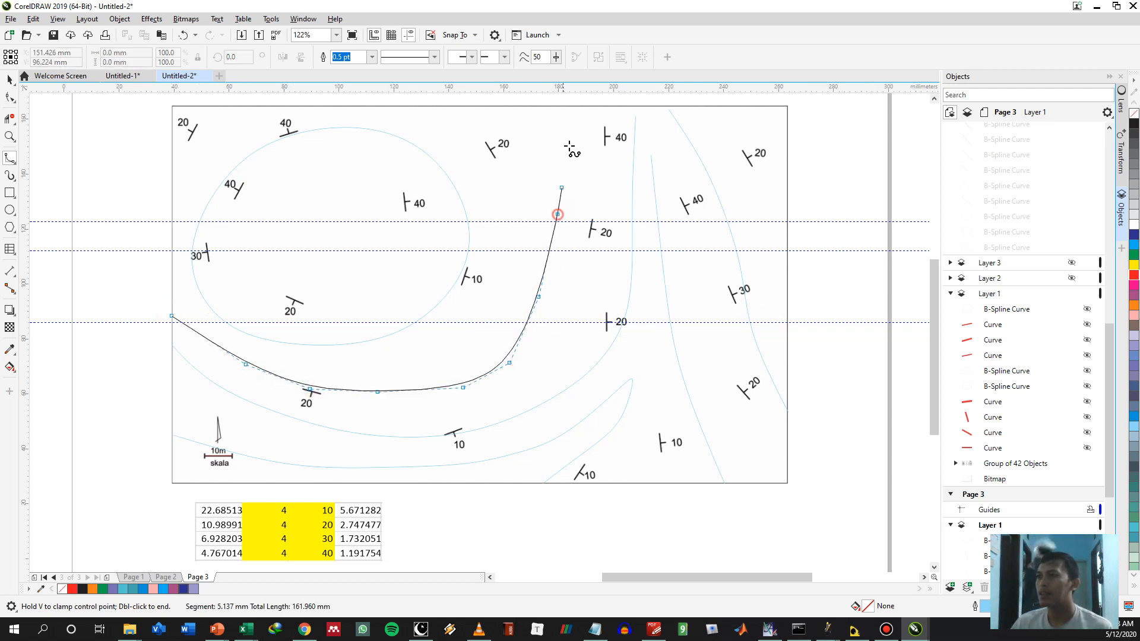
double_click(567, 108)
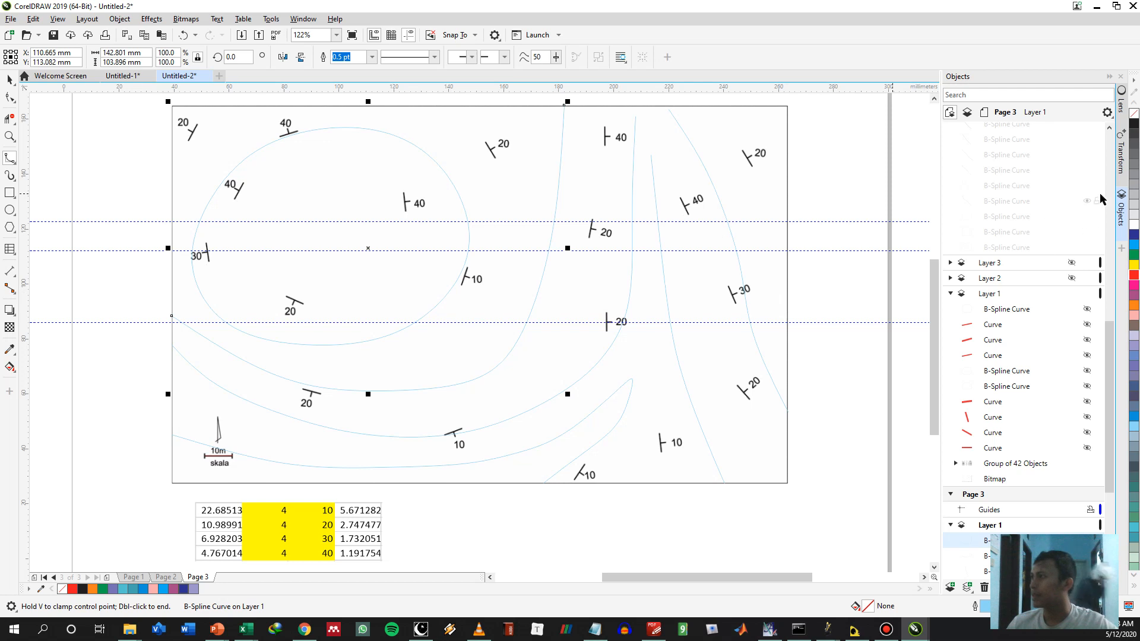
scroll(1081, 267, up, 3)
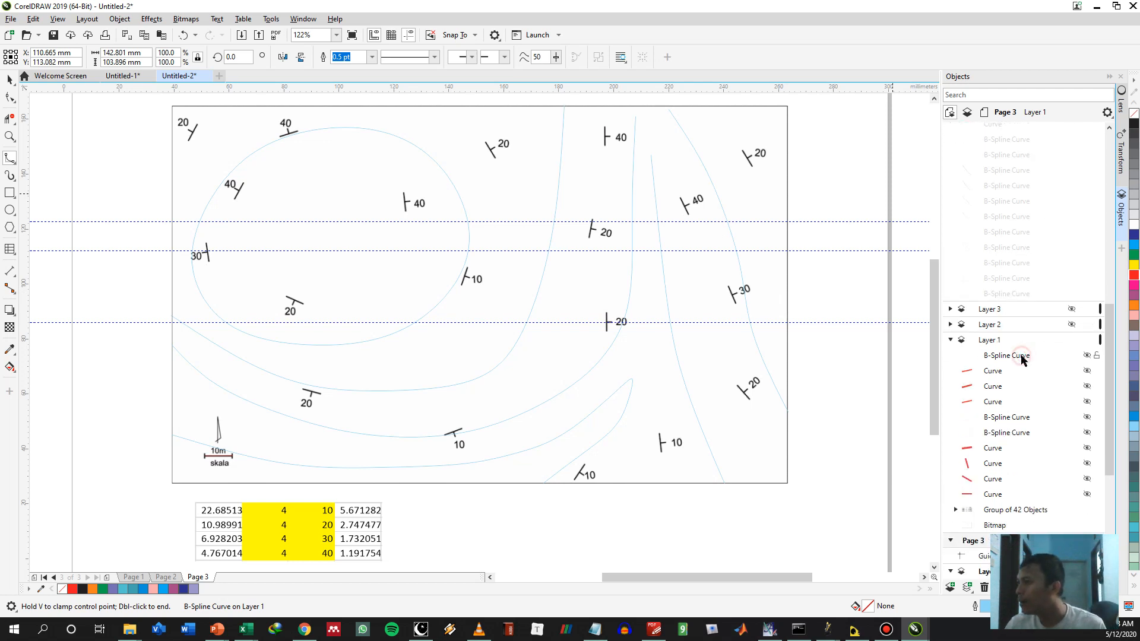
click(1022, 356)
ctrl+click(1010, 417)
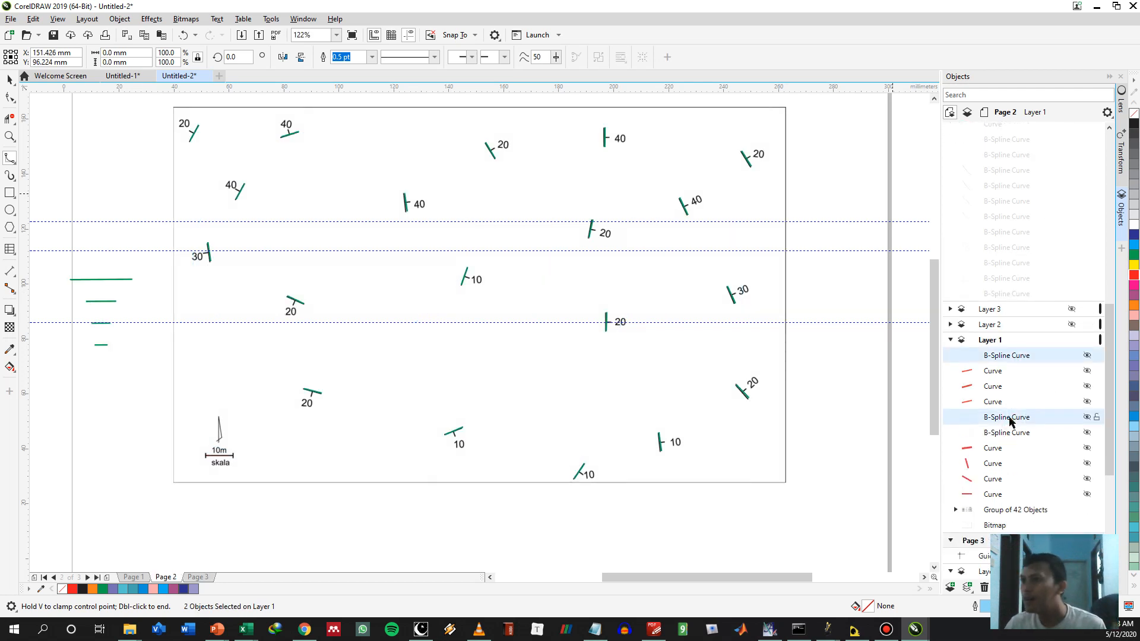
click(198, 577)
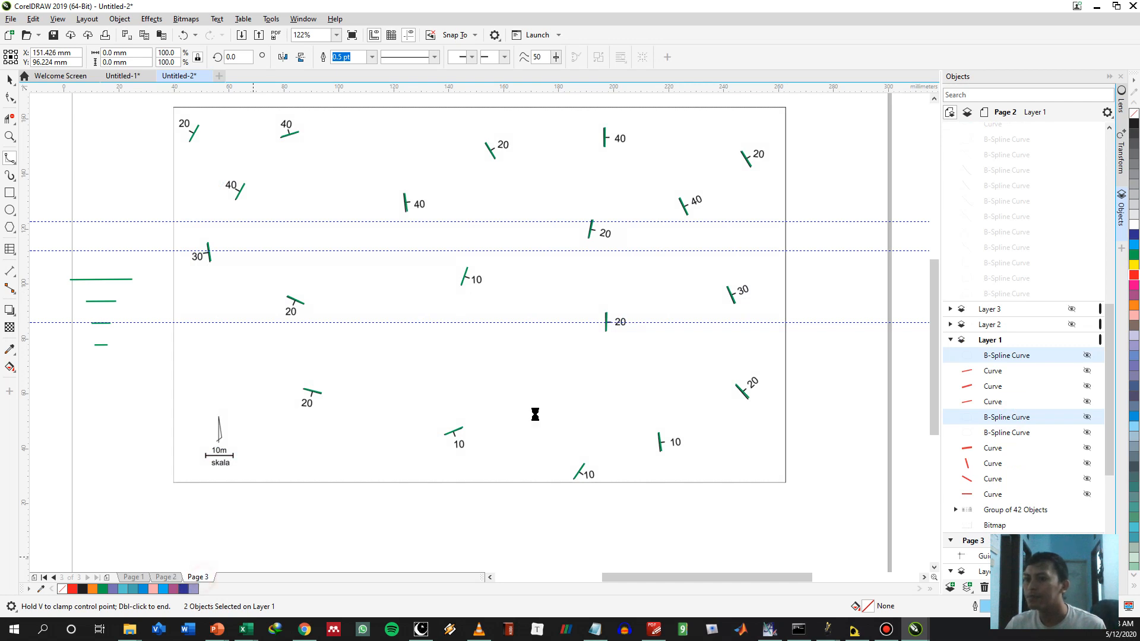
key(space)
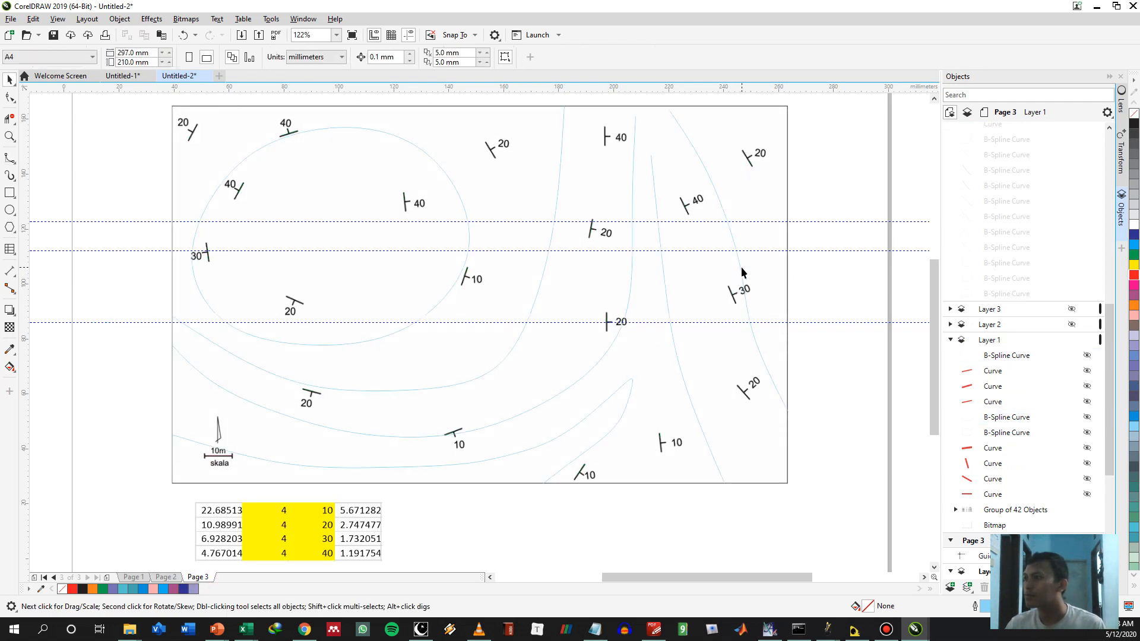
Select the six B-spline curves on page 3 and move them to a new layer, Layer 2
click(741, 271)
scroll(1029, 345, up, 15)
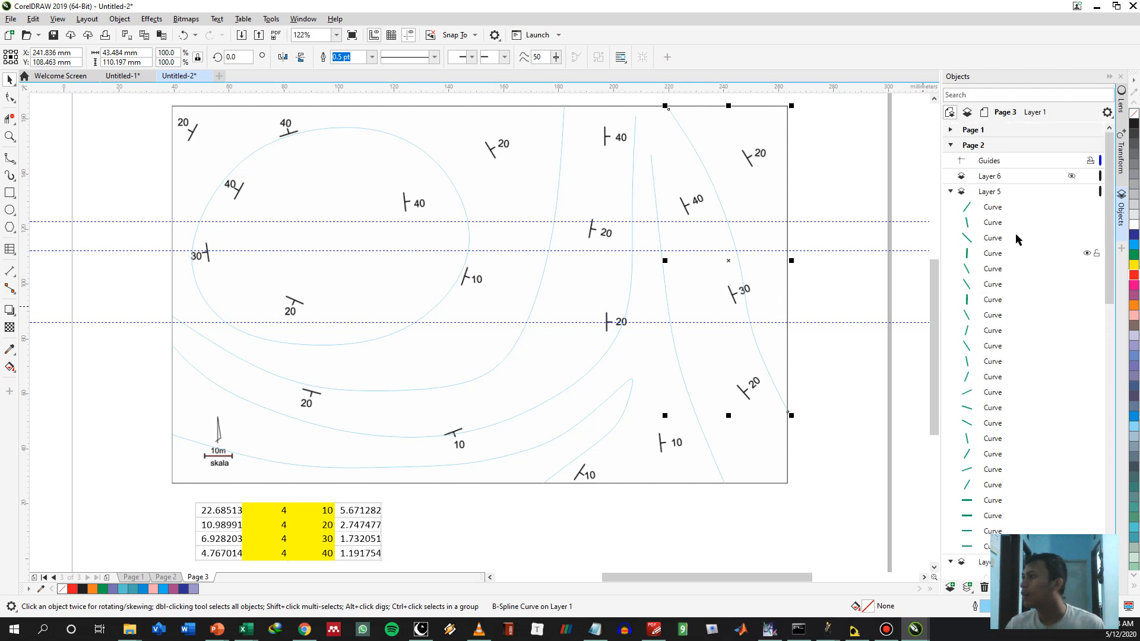
click(950, 146)
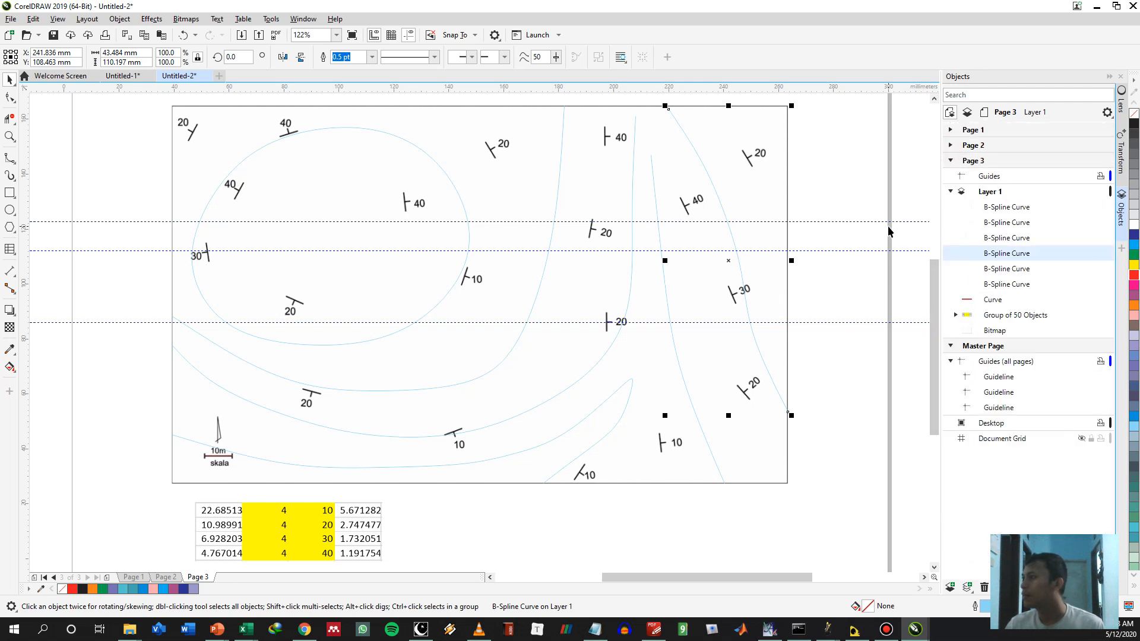
click(988, 206)
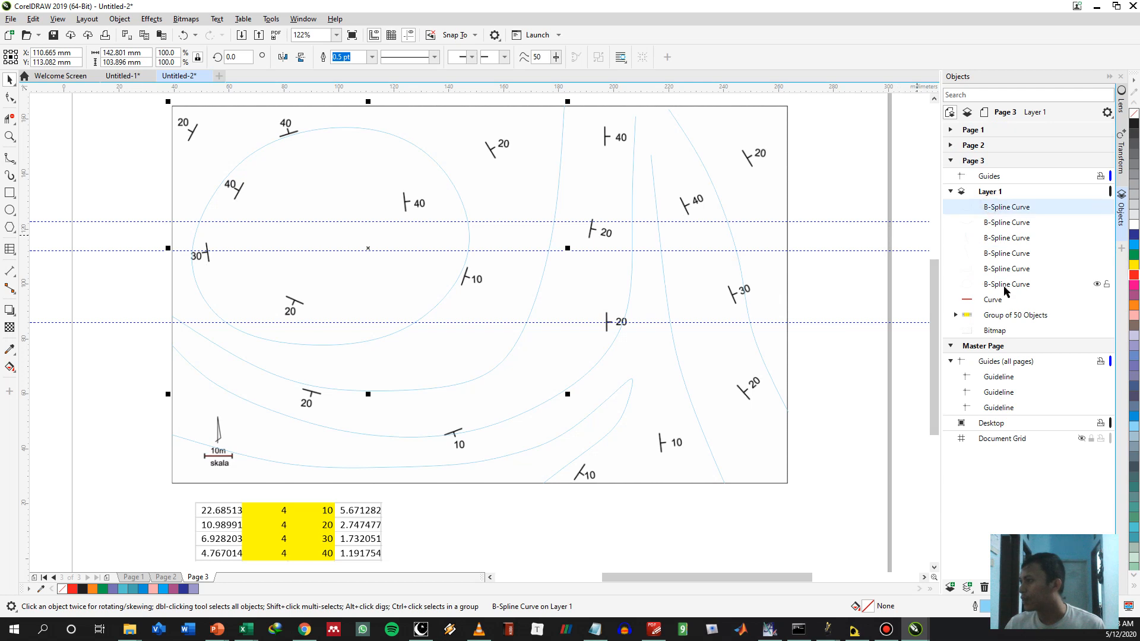
shift+click(1009, 283)
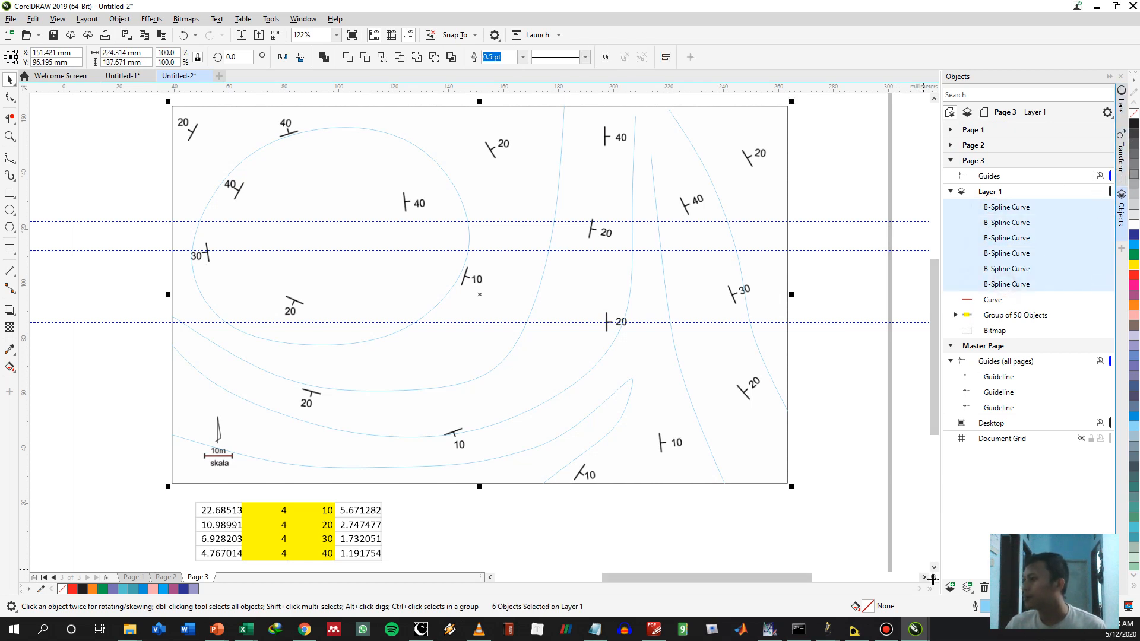
click(950, 588)
drag(1001, 229, 1000, 198)
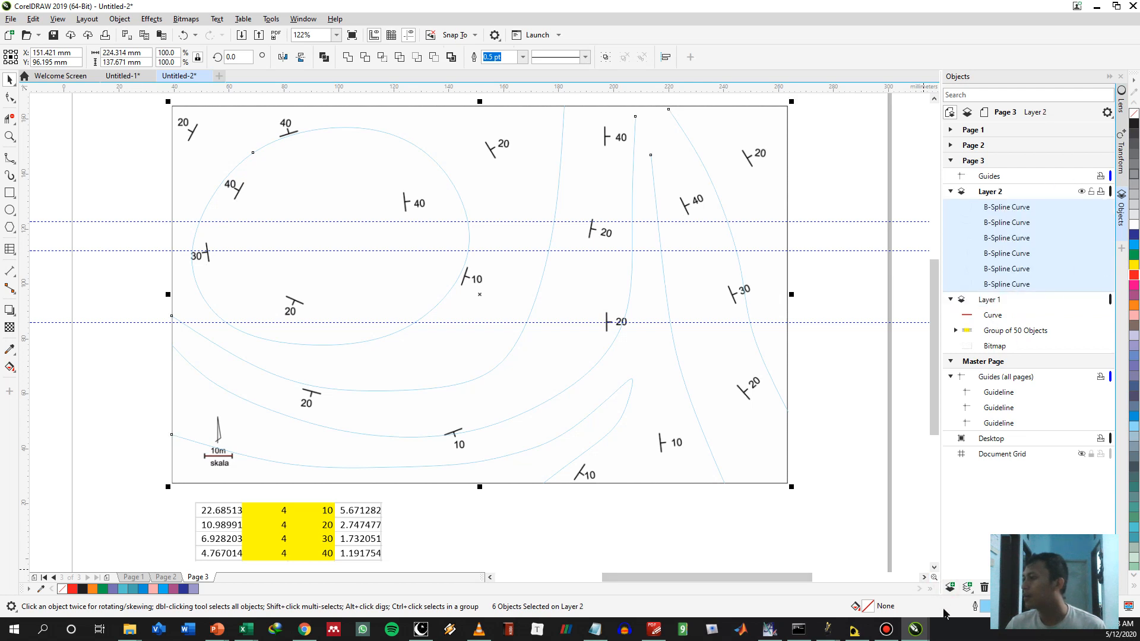
Add Layer 3 to page 3, restrict editing to the active layer, and make Layer 3 active
click(950, 588)
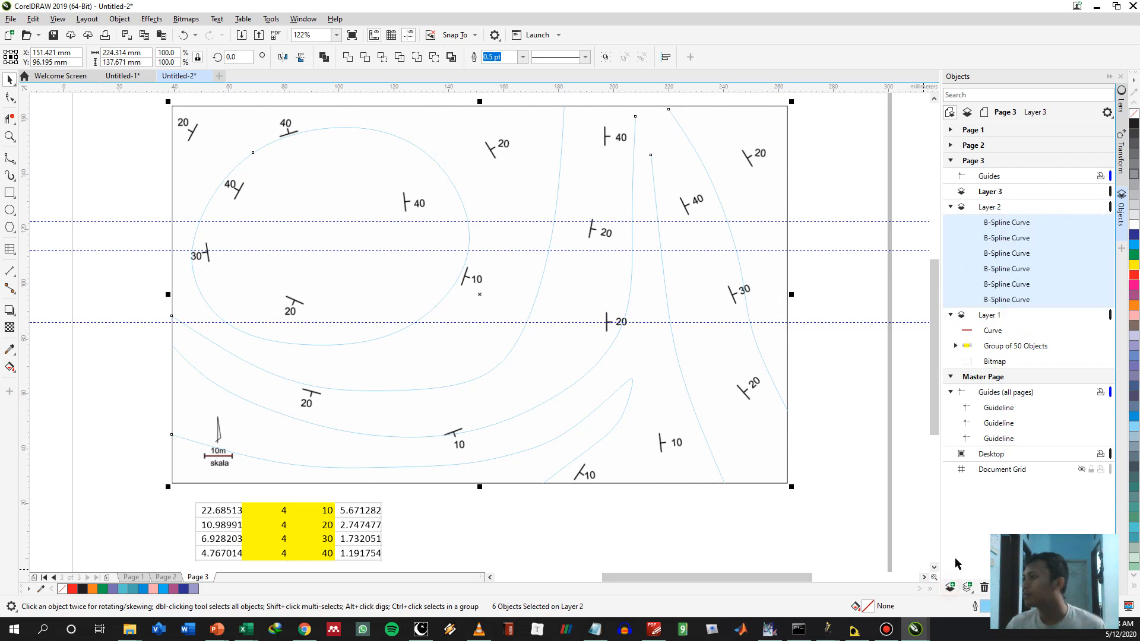
click(990, 191)
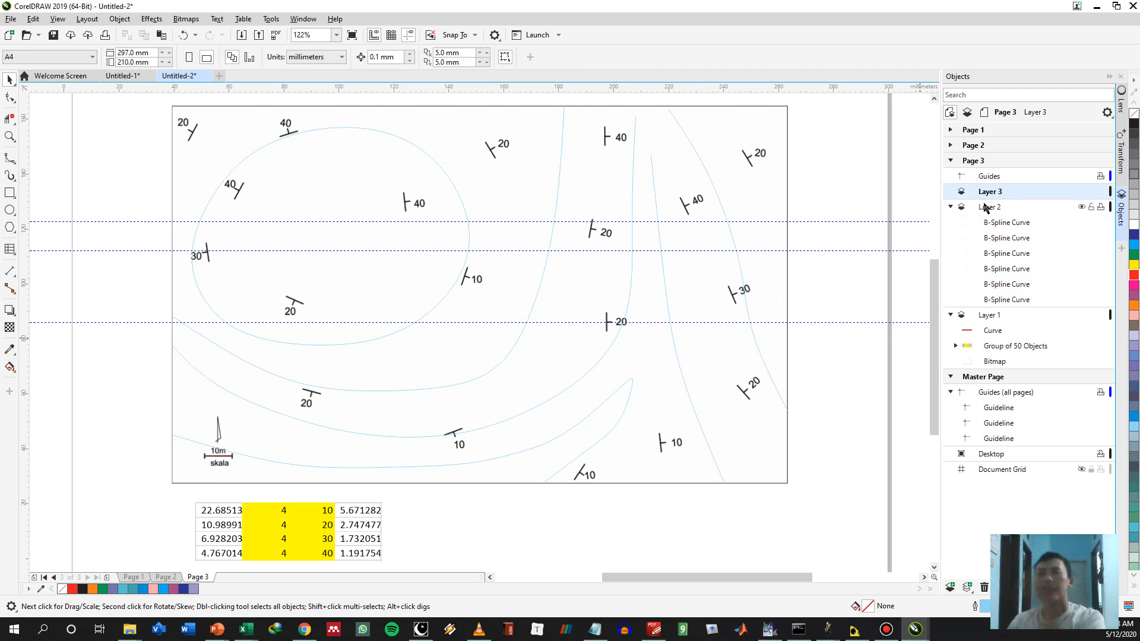
click(1107, 112)
click(1047, 129)
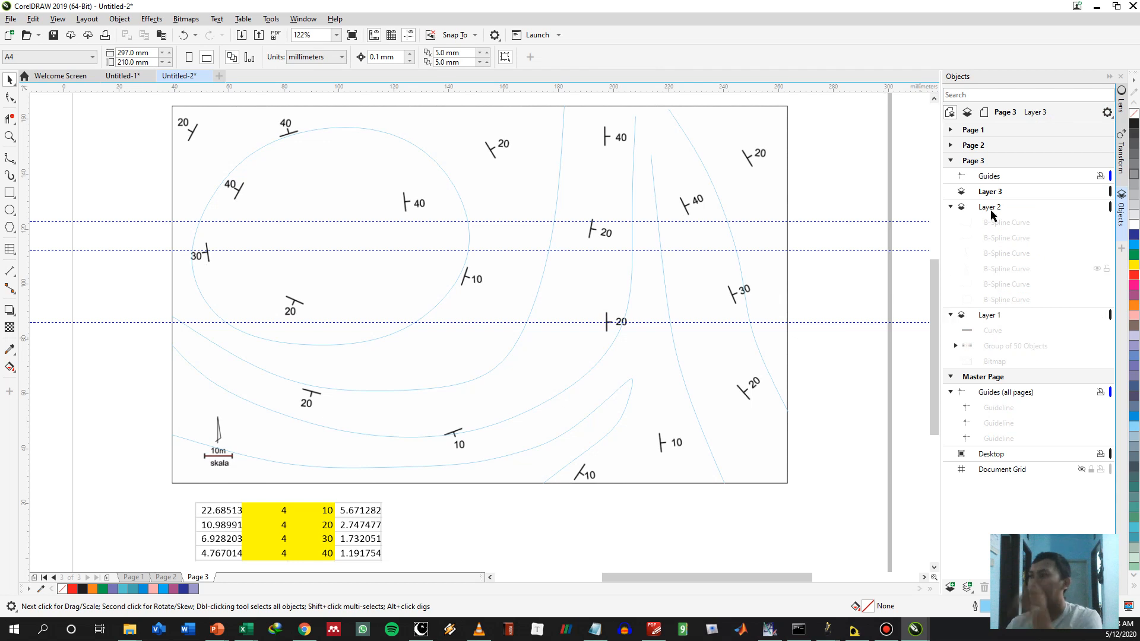
click(1000, 191)
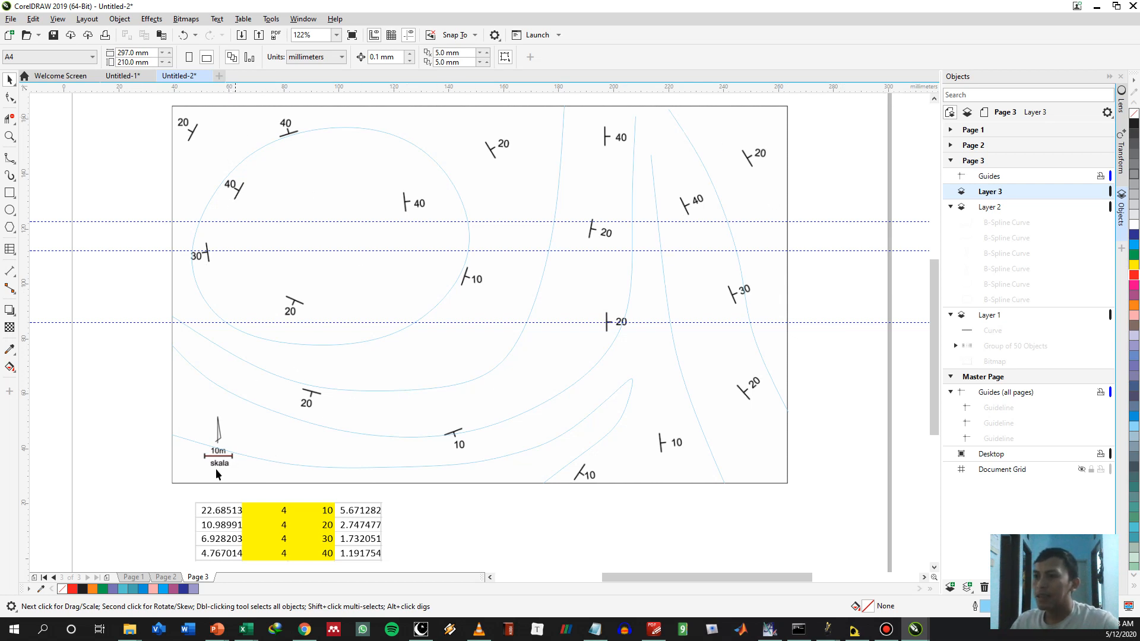
Copy the red 10 mm scale bar line from Layer 1 to Layer 3
click(228, 453)
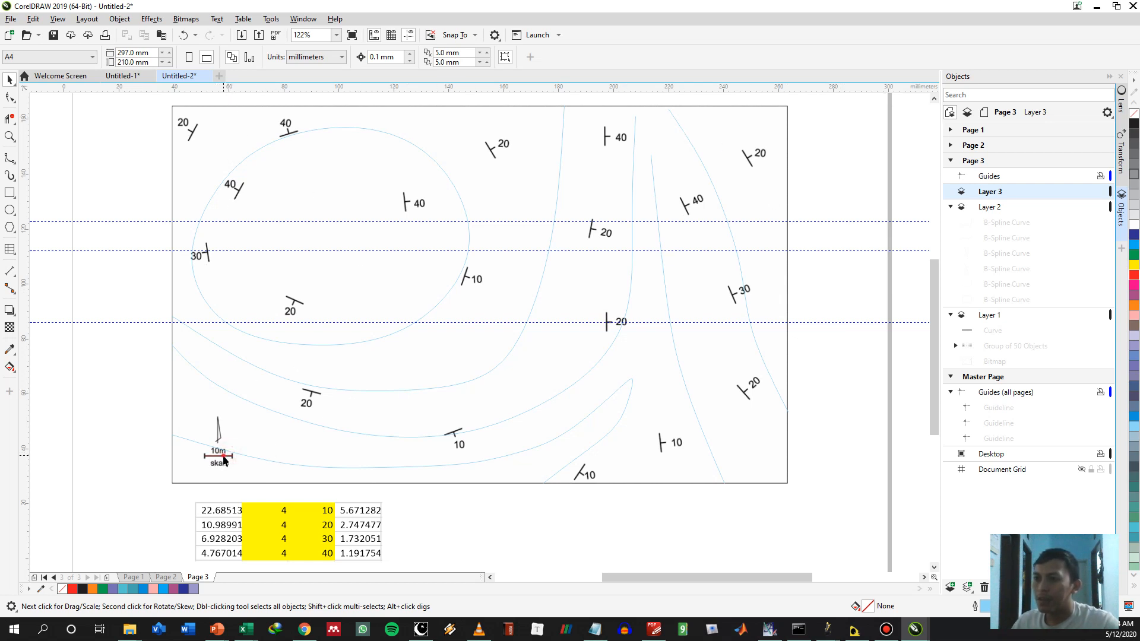
click(990, 331)
click(992, 330)
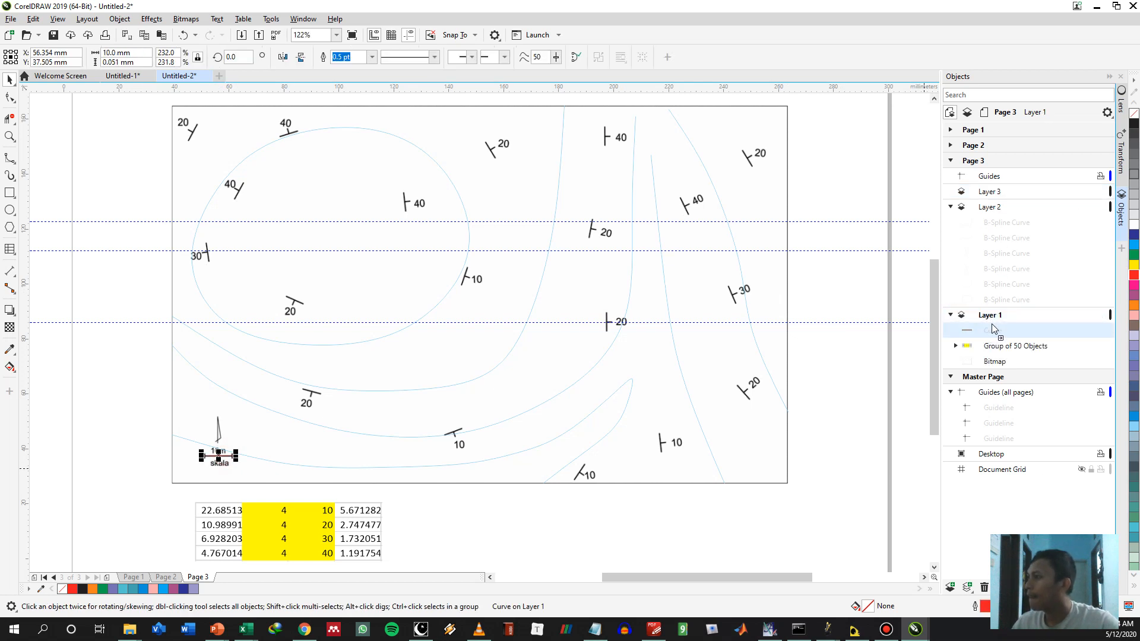
click(1004, 191)
drag(1006, 191, 1006, 191)
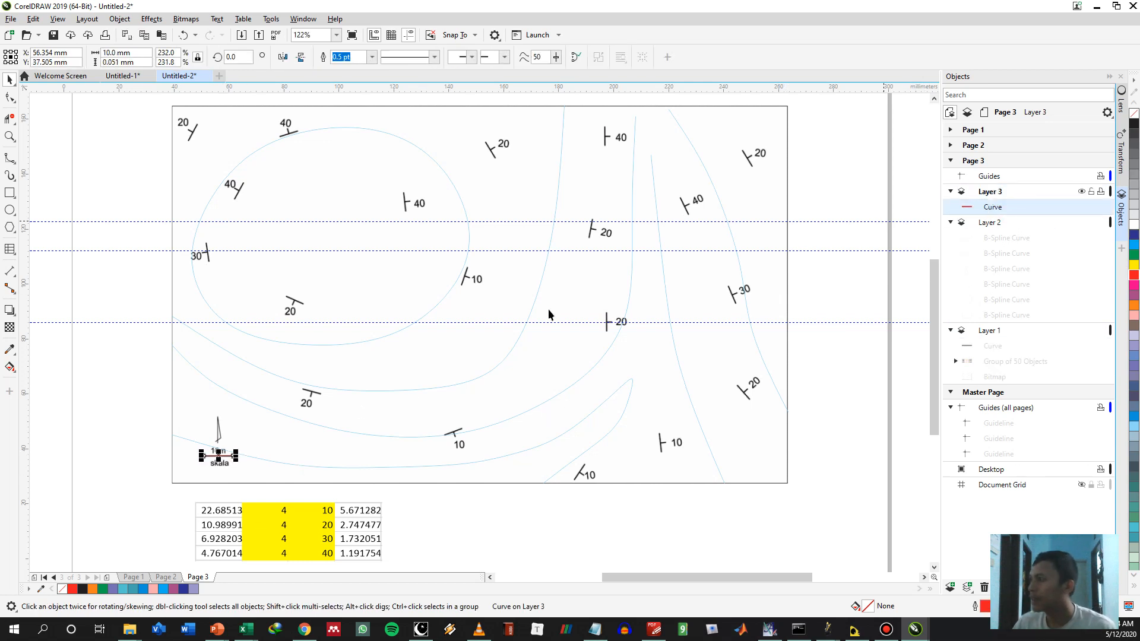
Place a duplicate of the red 10 mm line inside the closed loop and set its outline width to 1.5 pt
drag(221, 455, 250, 277)
click(276, 295)
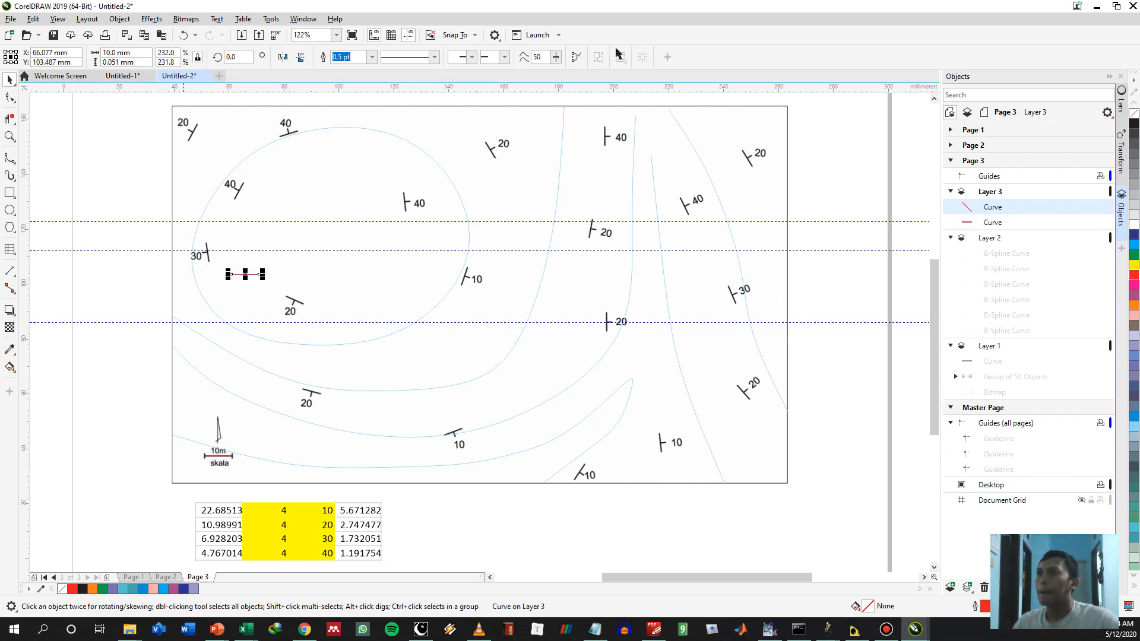
click(372, 57)
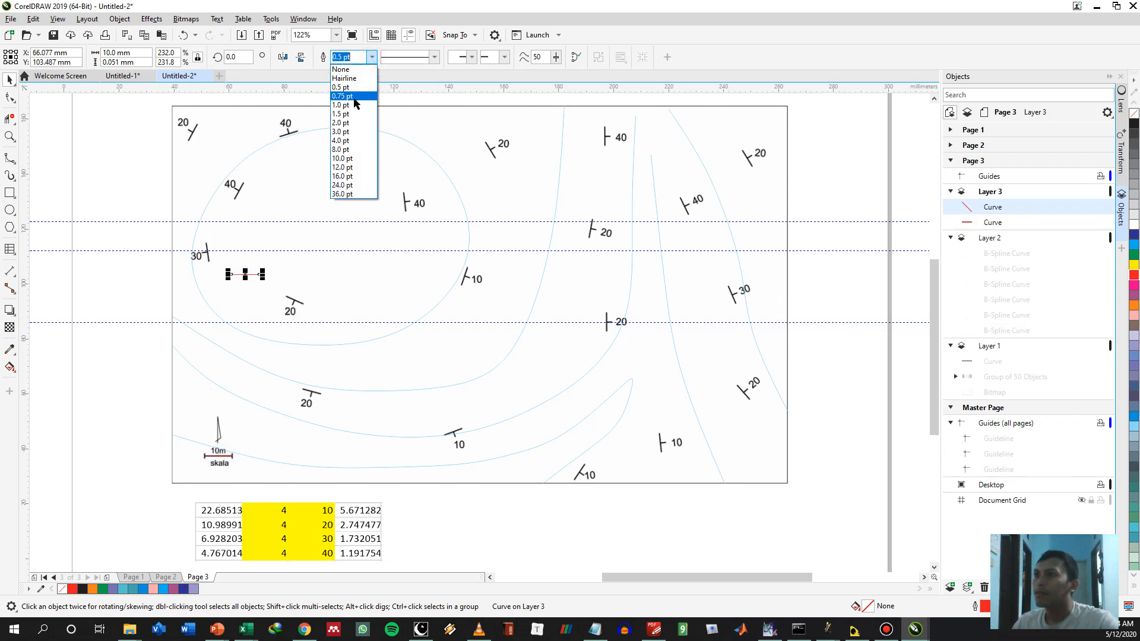
click(343, 110)
click(172, 276)
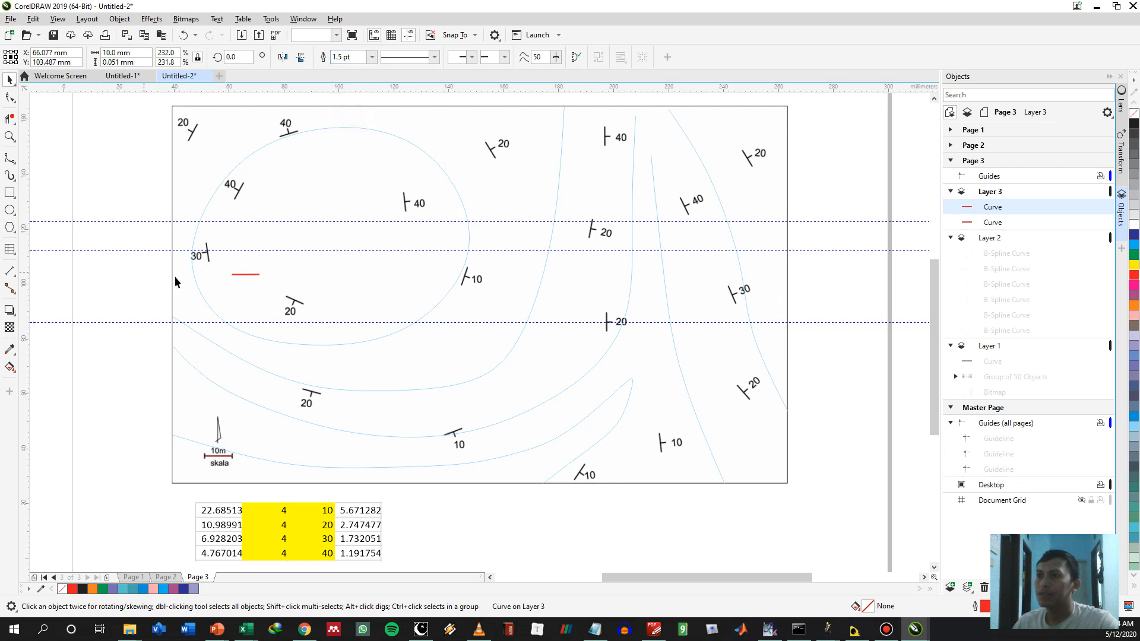
Reduce the outline width of the red line inside the closed loop to 1.0 pt
scroll(253, 272, up, 3)
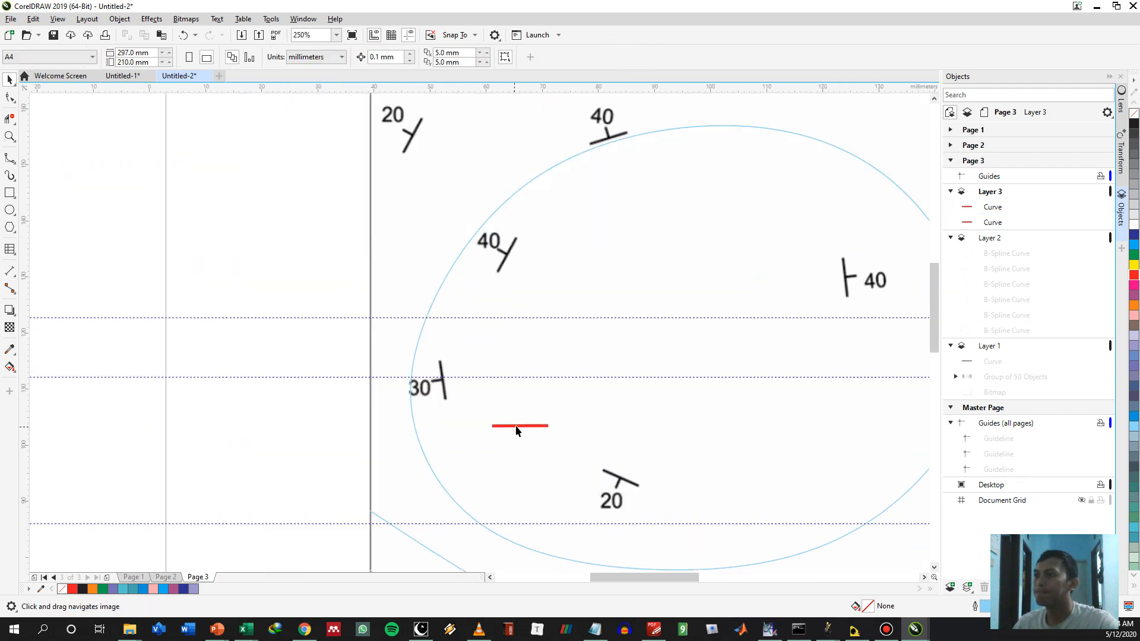
click(520, 425)
scroll(356, 89, up, 1)
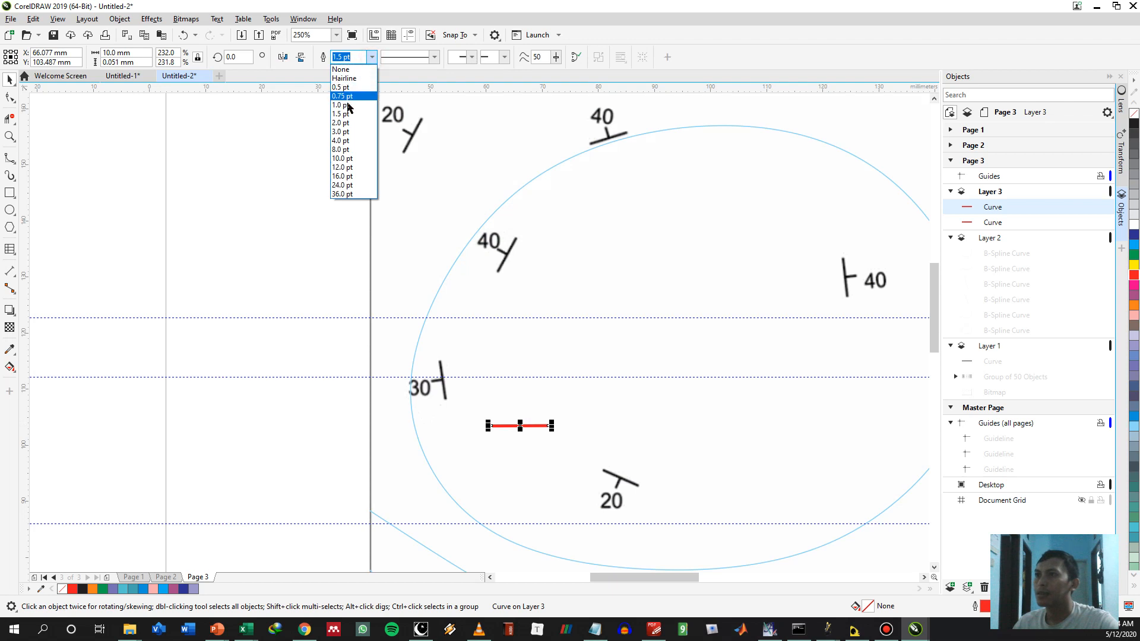
click(347, 101)
click(304, 202)
Set the line-drawing tool's outline width to 1.0 pt and return to the Pick tool
key(space)
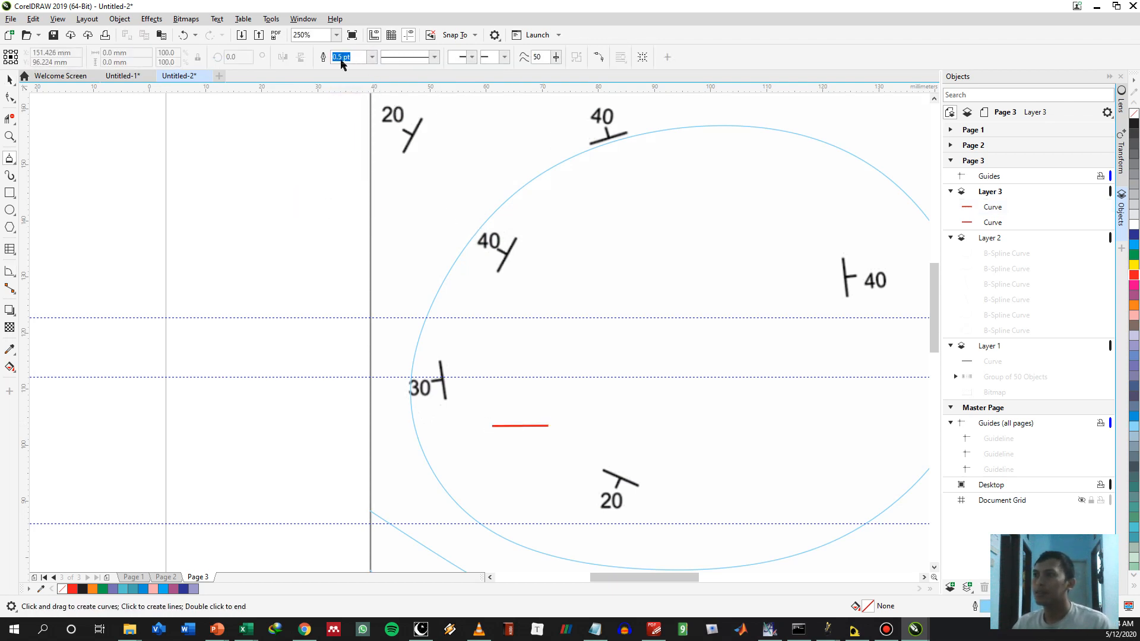
click(372, 56)
click(350, 105)
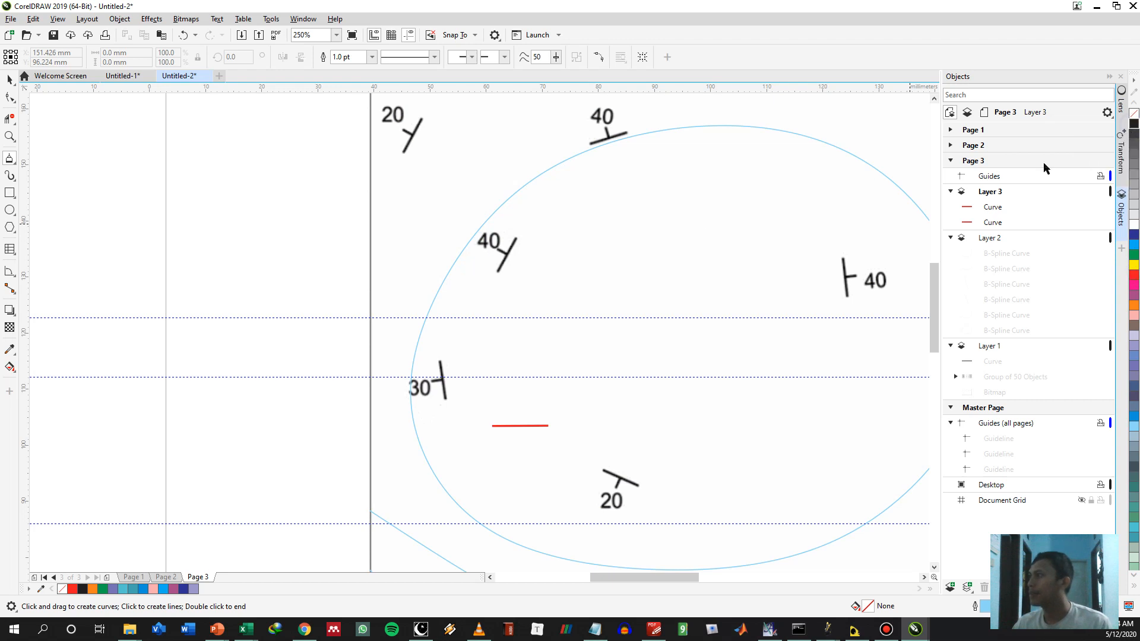
key(space)
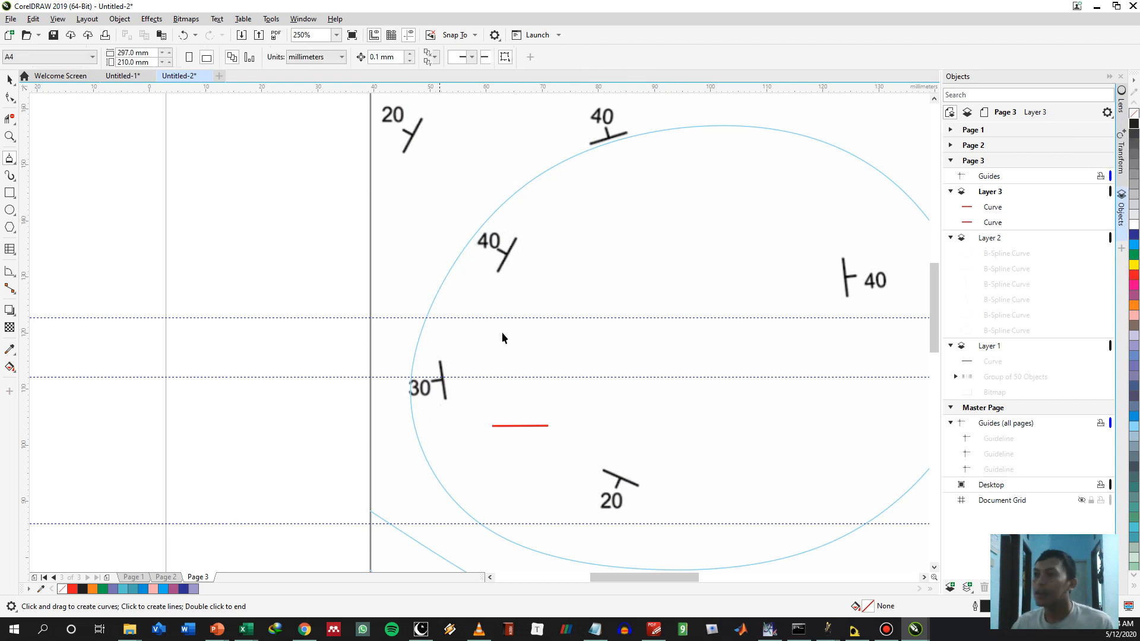
Examine the contour spacing values for each dip angle in the table below the map
drag(619, 357, 547, 263)
scroll(547, 263, down, 1)
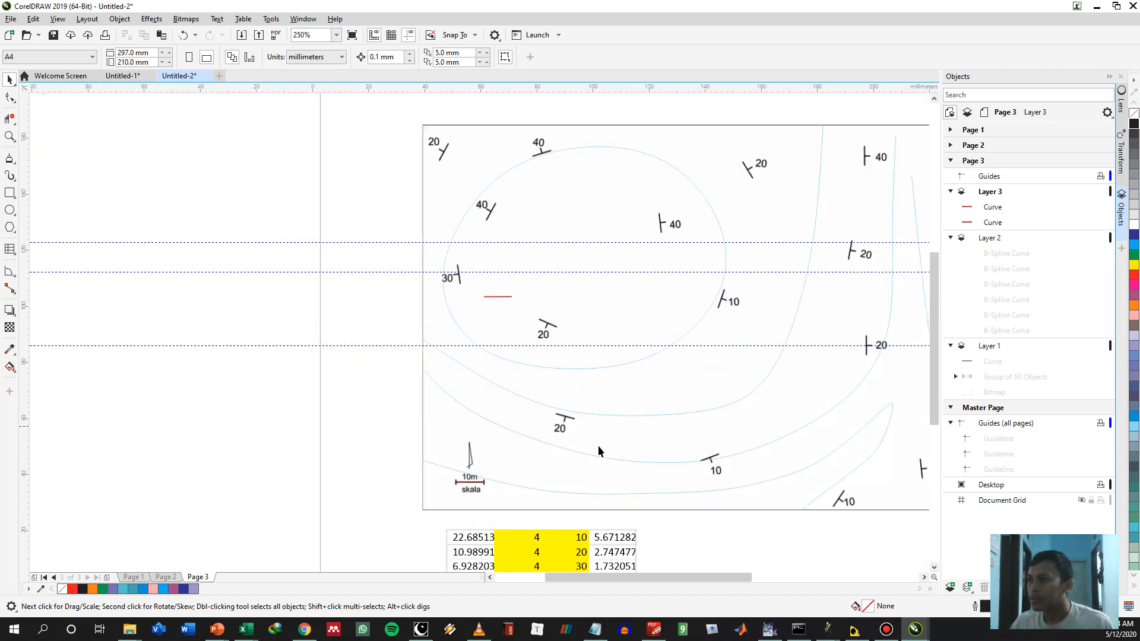
drag(567, 455, 560, 396)
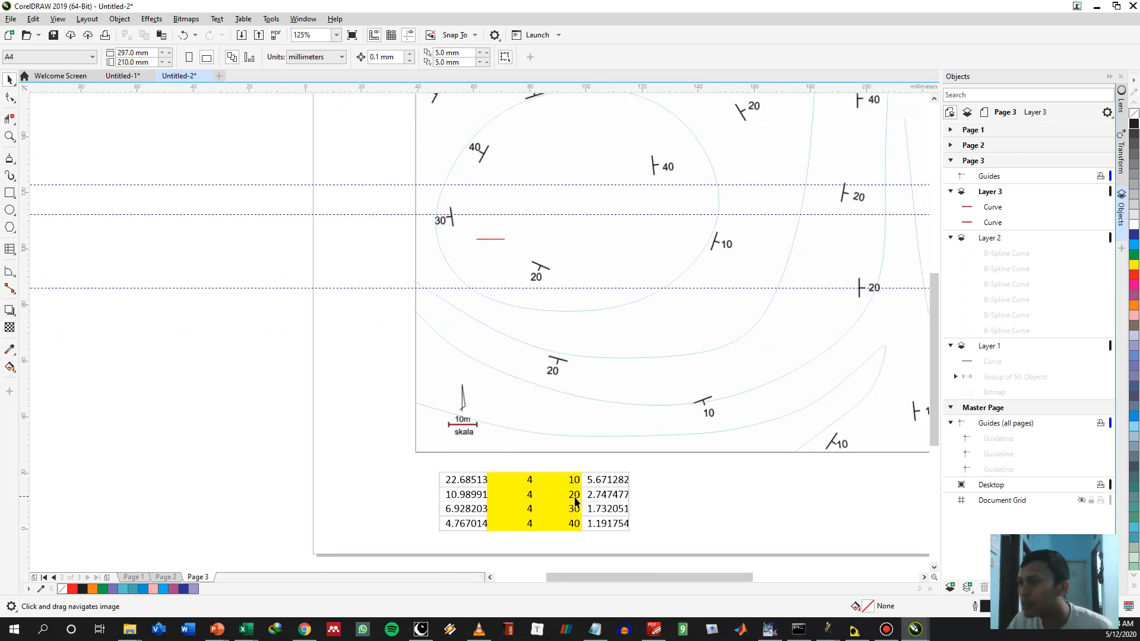
drag(468, 130, 455, 161)
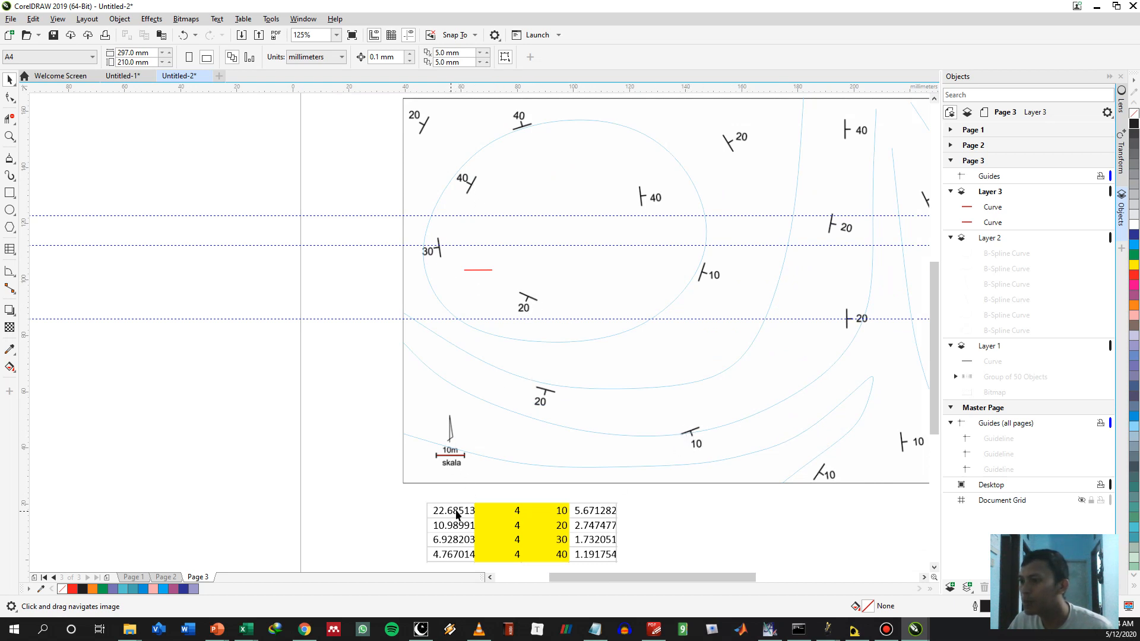
Place a copy of the red 10 mm line from inside the closed loop on the blank area west of the map
click(475, 269)
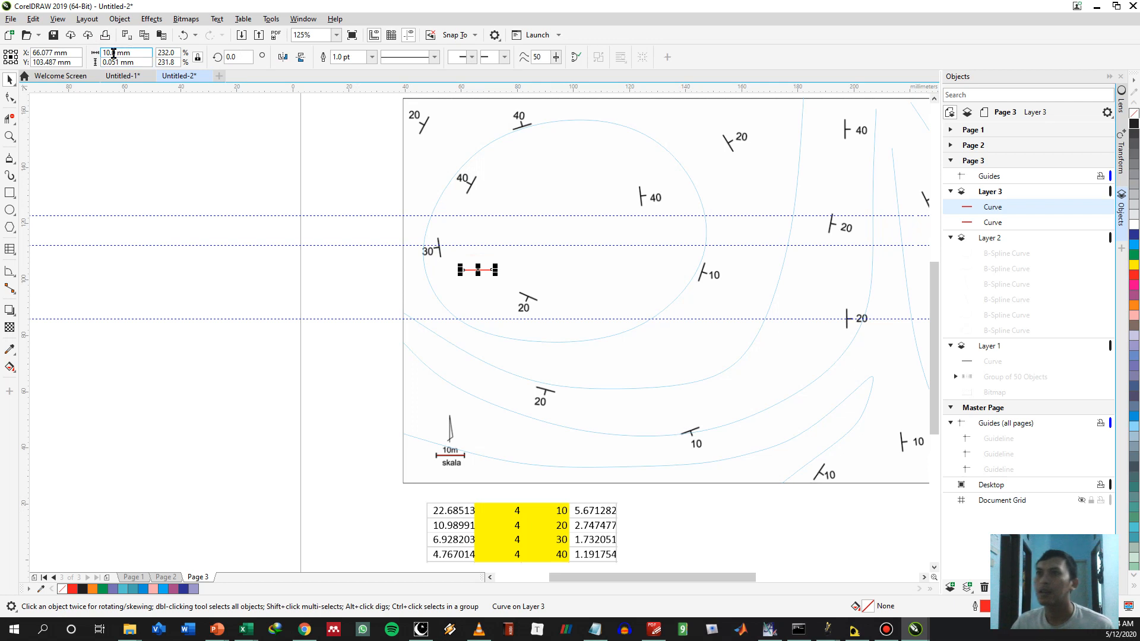
drag(474, 270, 358, 274)
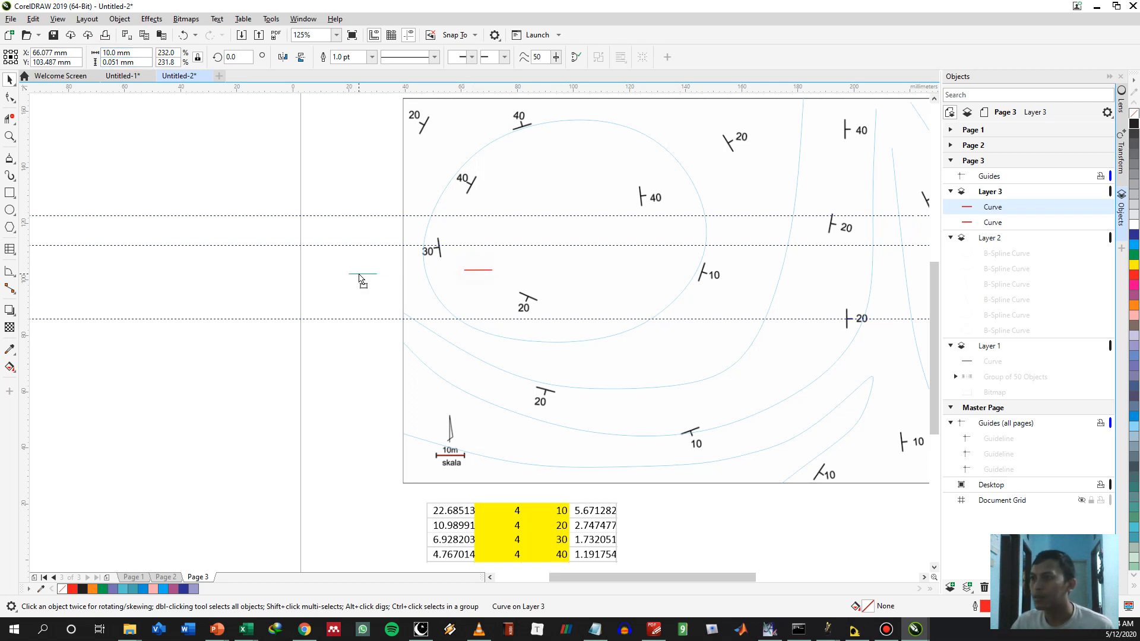
key(c)
Copy the red line inside the closed loop onto the 10° dip symbol on the southern contour and set its length to 22.6 mm
click(478, 270)
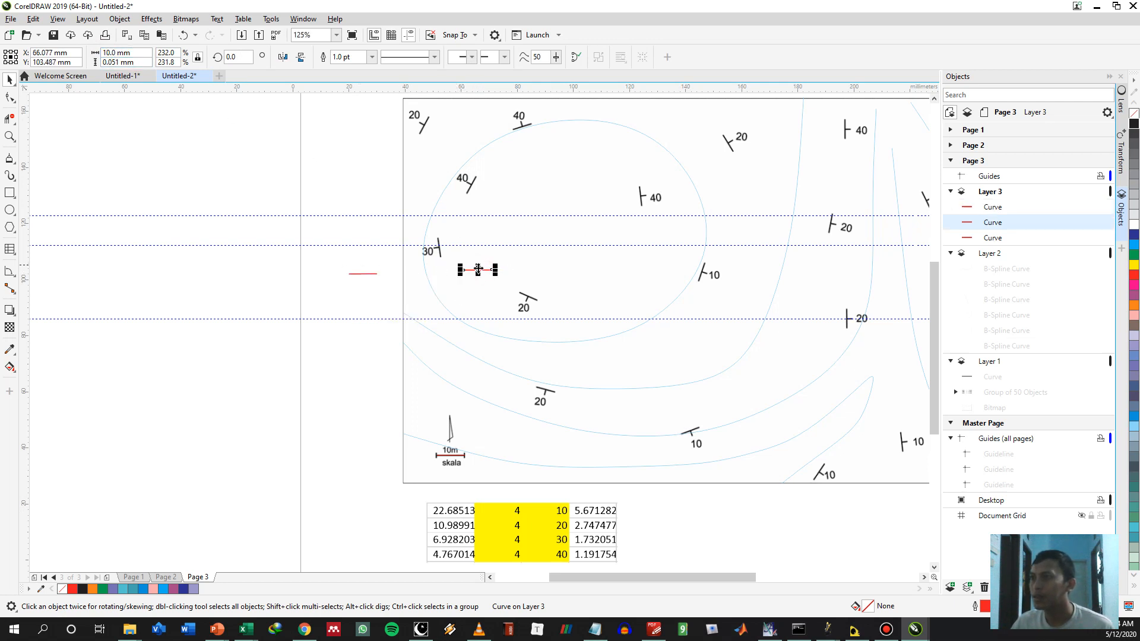
drag(477, 269, 691, 428)
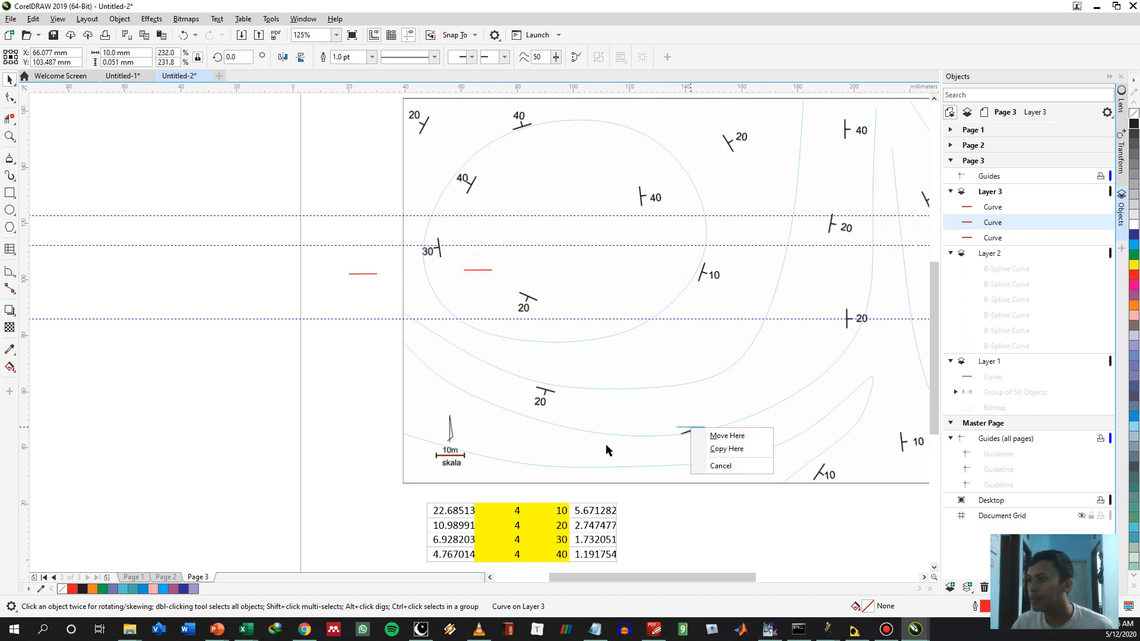
key(c)
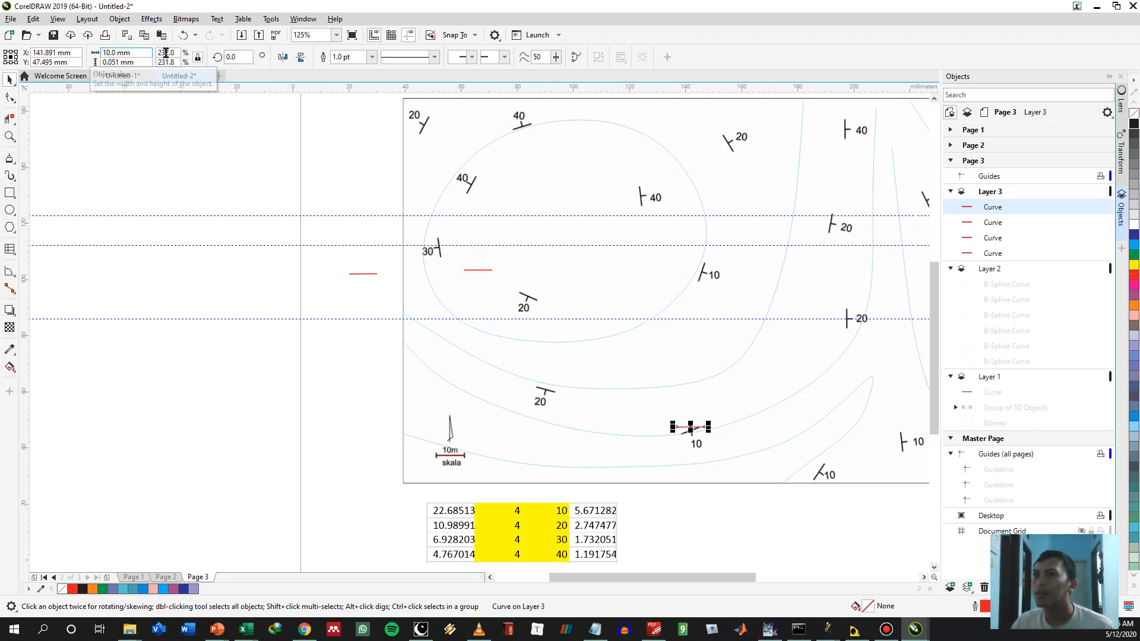
click(125, 52)
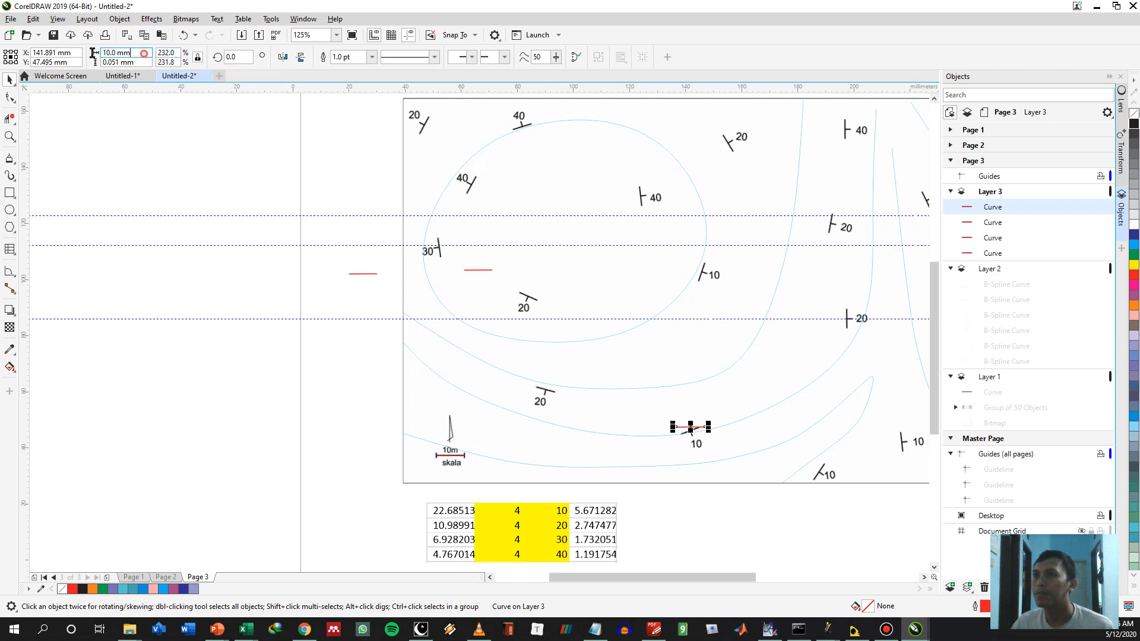
text(22.6)
key(Return)
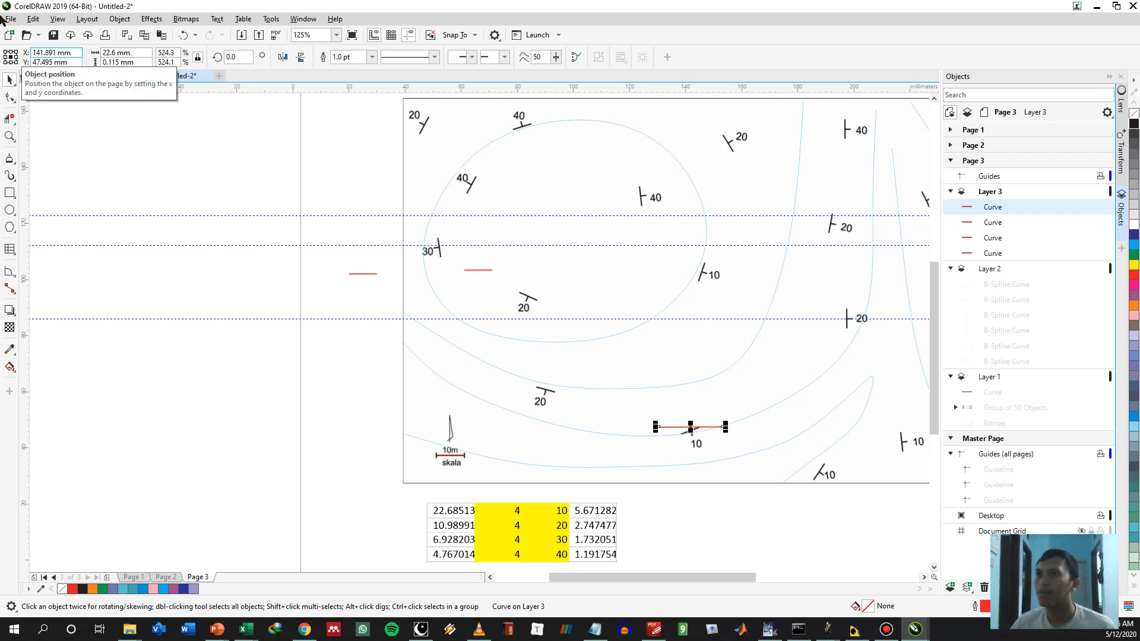
Snap the 22.6 mm line's west end to the 10° dip symbol and rotate it about that end to about 289°, along the dip tick
scroll(692, 421, up, 2)
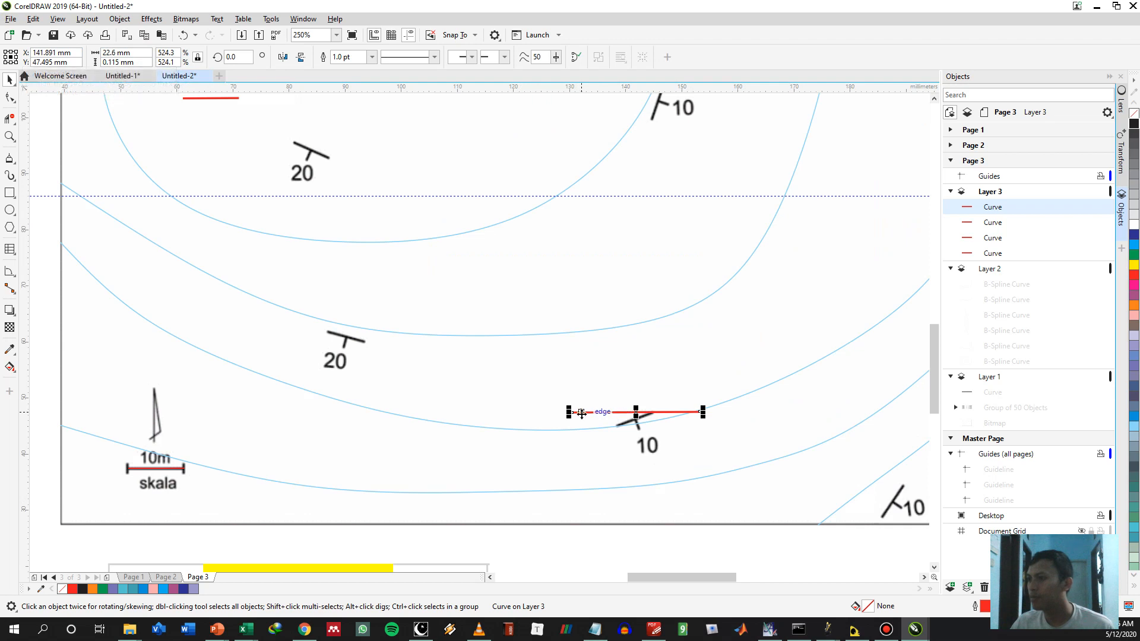
mouse_move(576, 412)
mouse_down()
mouse_move(674, 443)
mouse_move(658, 446)
mouse_move(593, 400)
mouse_up()
scroll(674, 443, up, 2)
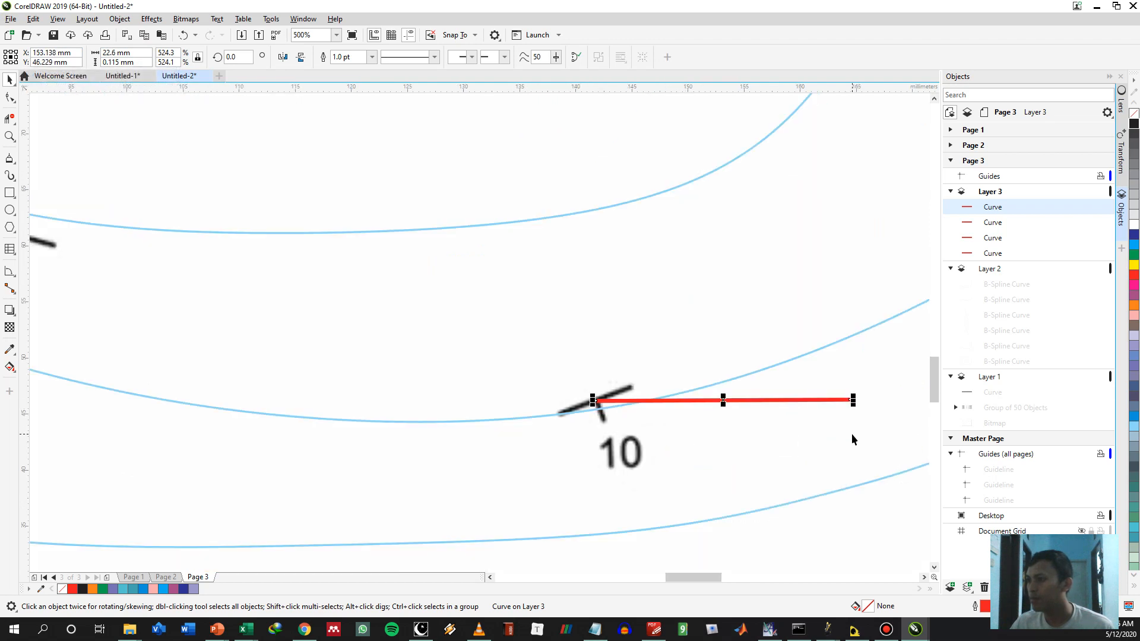
click(1120, 155)
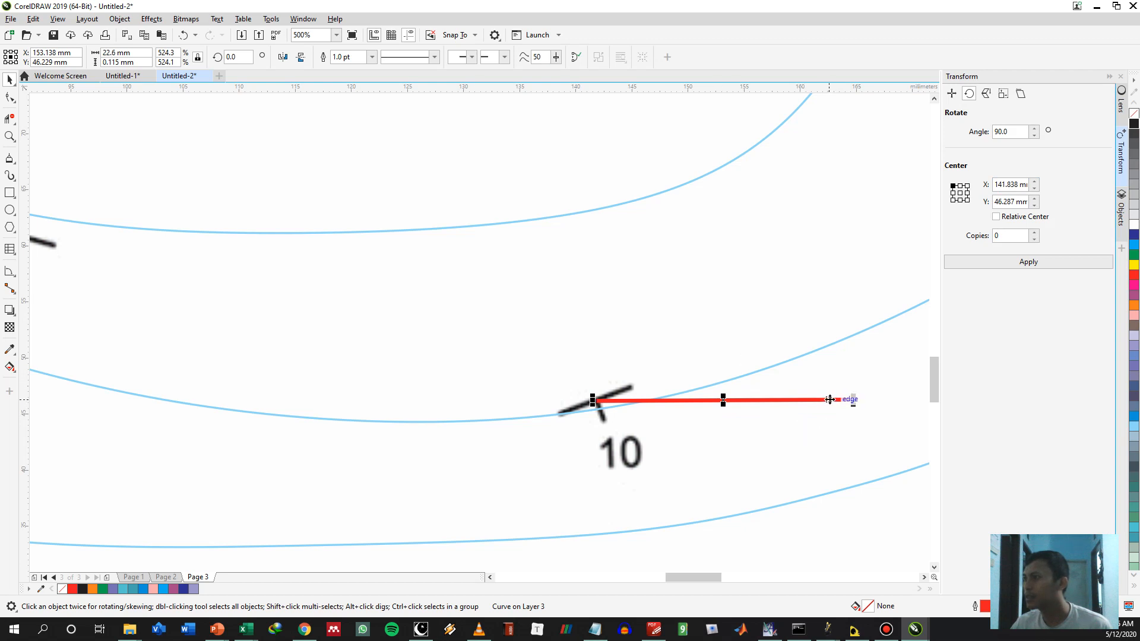
click(829, 400)
drag(811, 403, 643, 549)
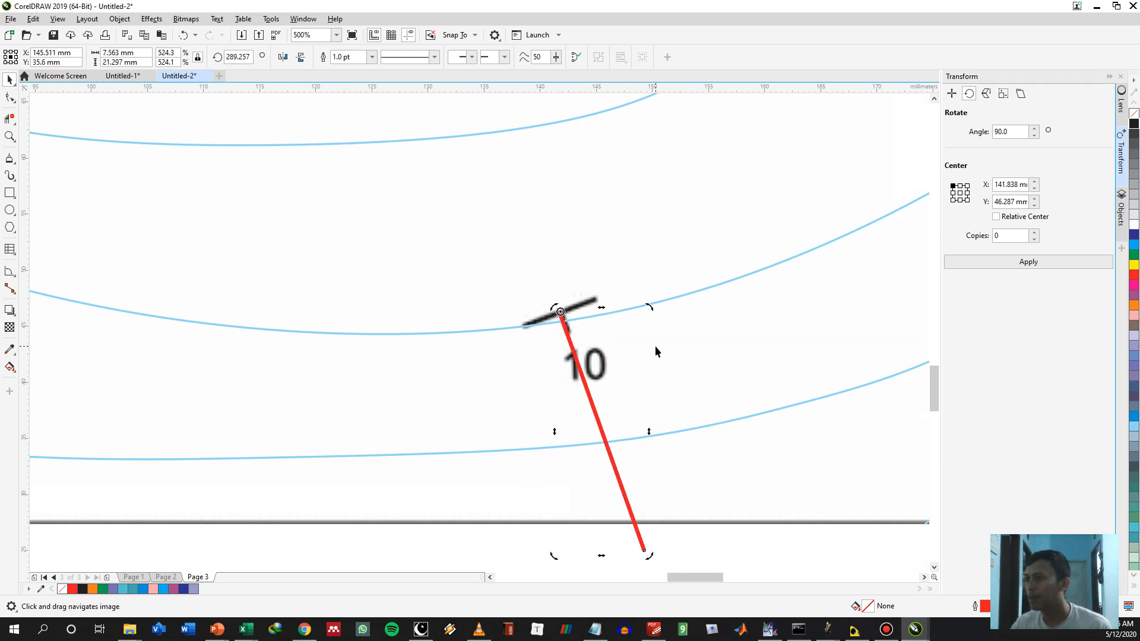
scroll(656, 351, down, 1)
scroll(699, 479, up, 2)
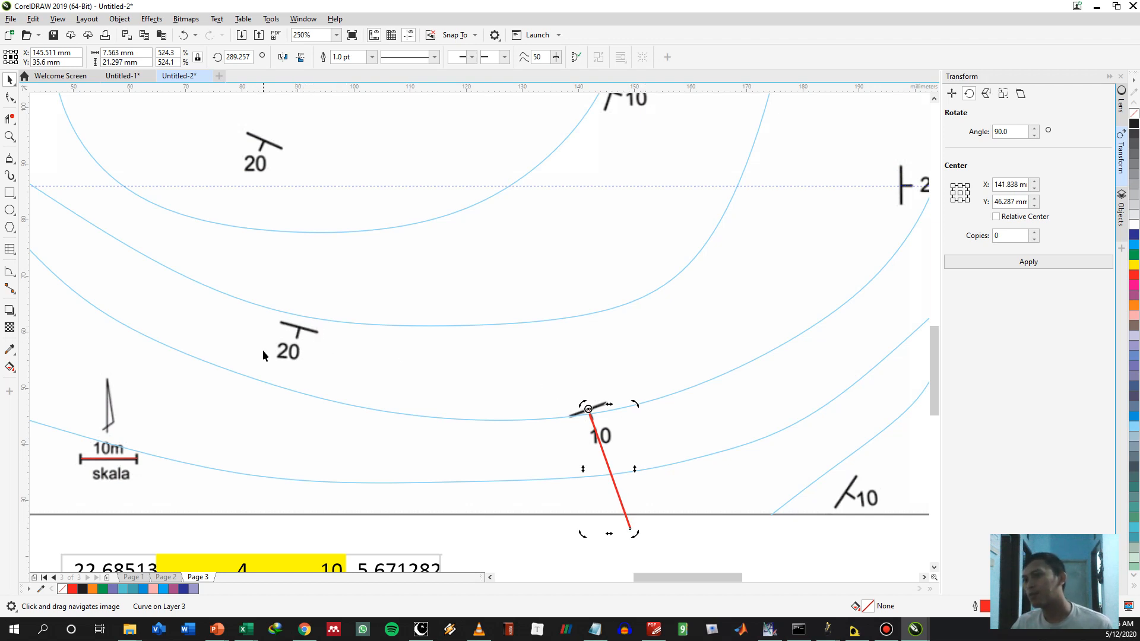
drag(263, 350, 499, 341)
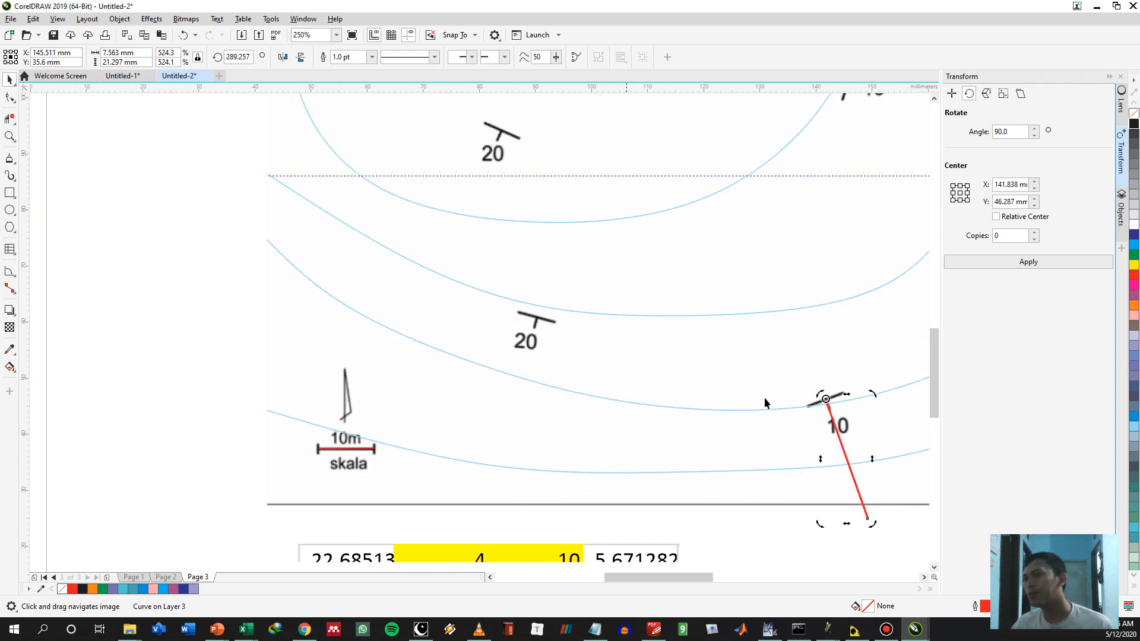
click(358, 450)
drag(359, 449, 581, 294)
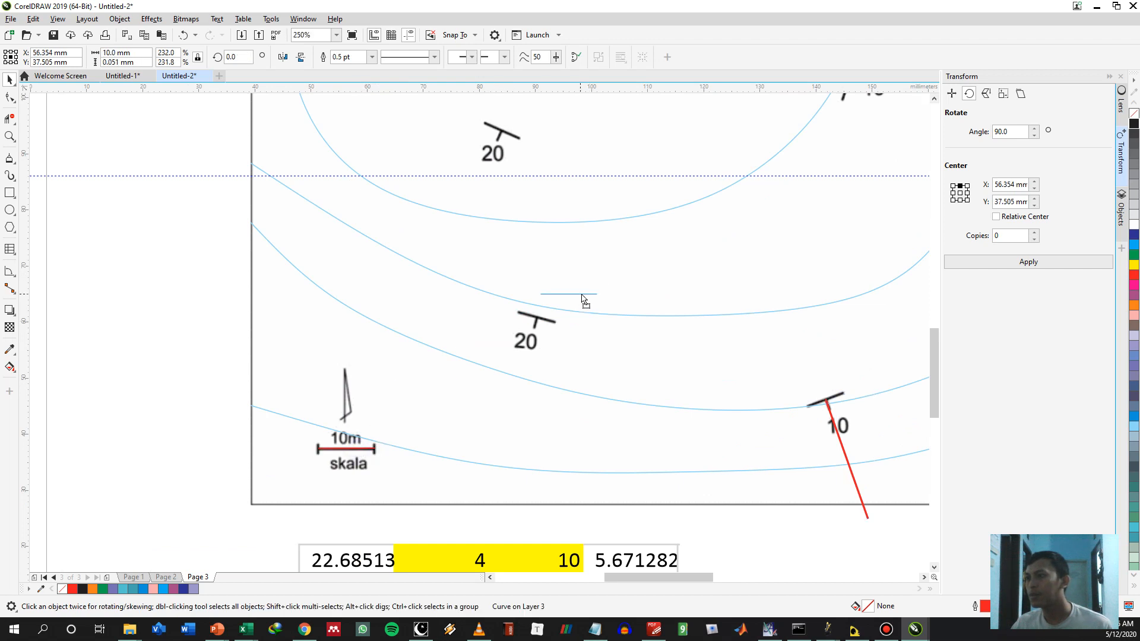
right_click(581, 294)
click(698, 325)
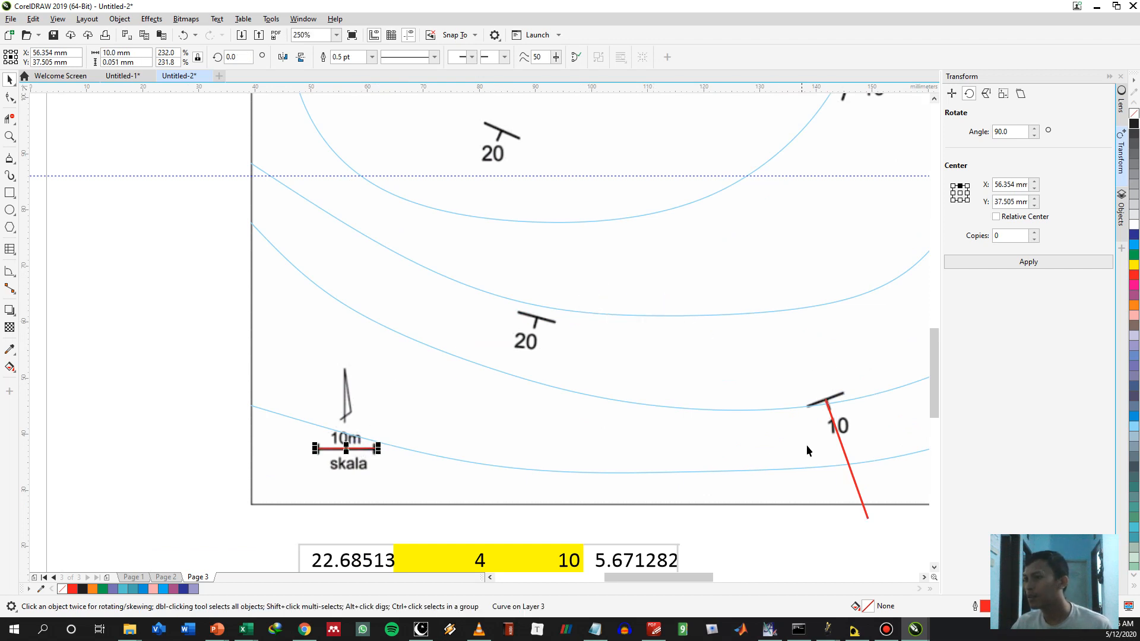
Place a copy of the scale bar's red 10 mm line just above the 20° dip symbol northeast of the scale bar
drag(367, 448, 587, 297)
right_click(588, 298)
click(606, 300)
Set the length of the red line above the 20° dip symbol to 10.98 mm, following the spacing table
scroll(485, 429, down, 3)
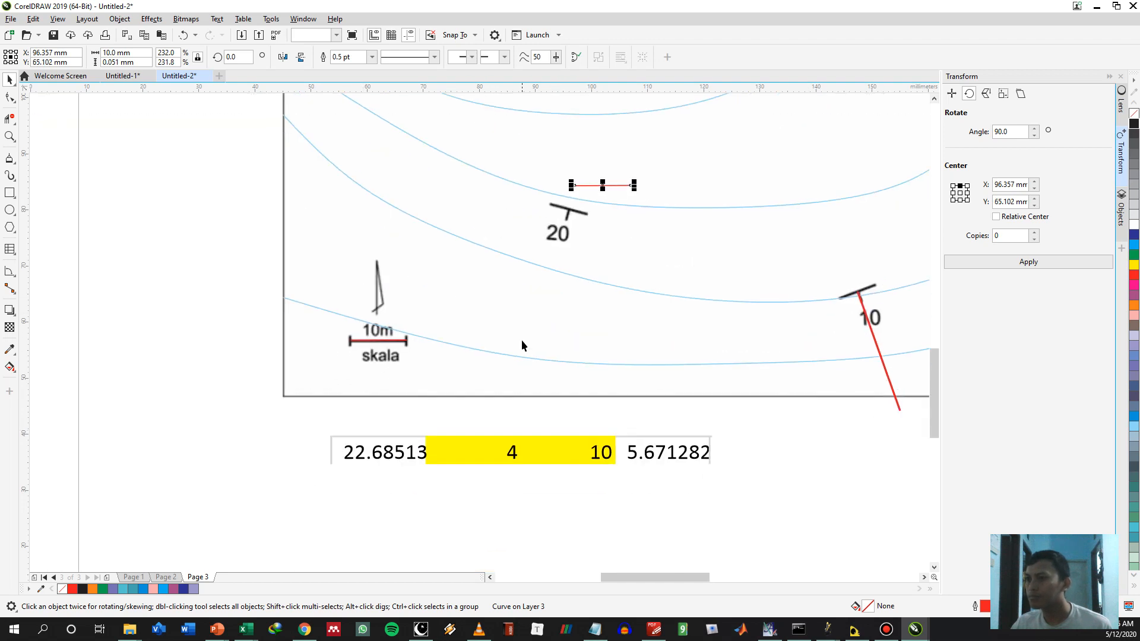
scroll(543, 420, up, 1)
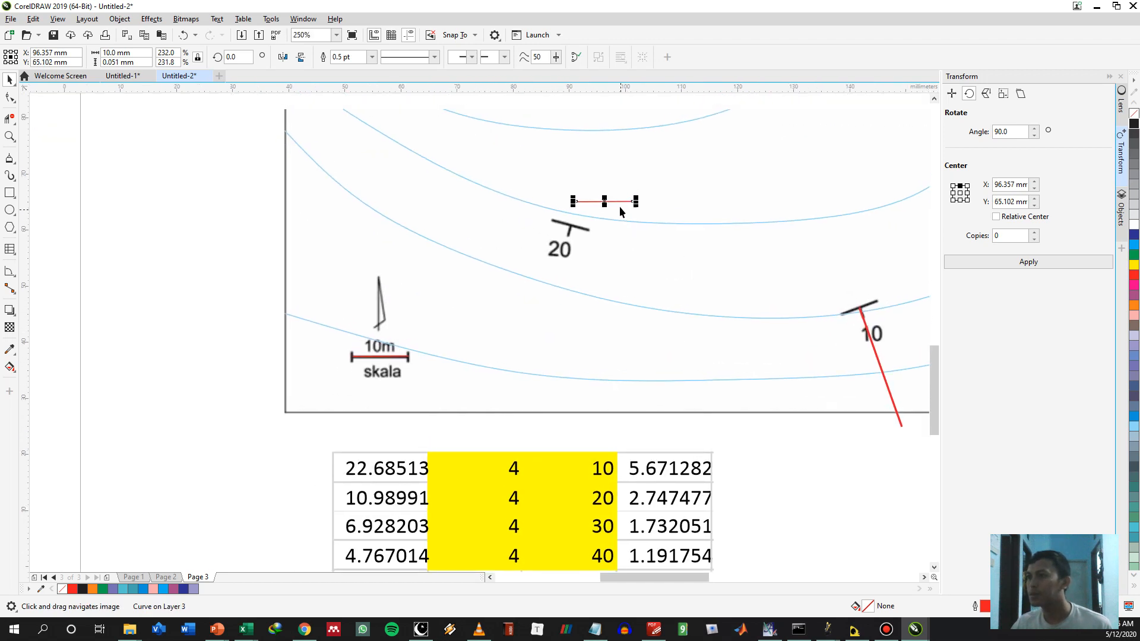
click(125, 52)
text(9)
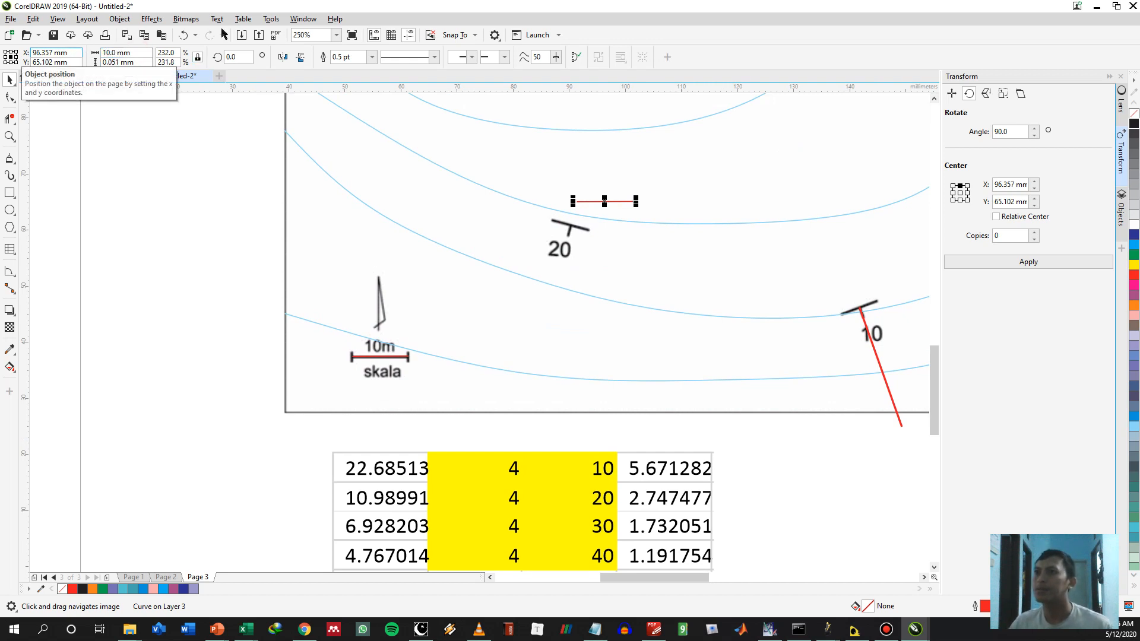
key(Escape)
text(10)
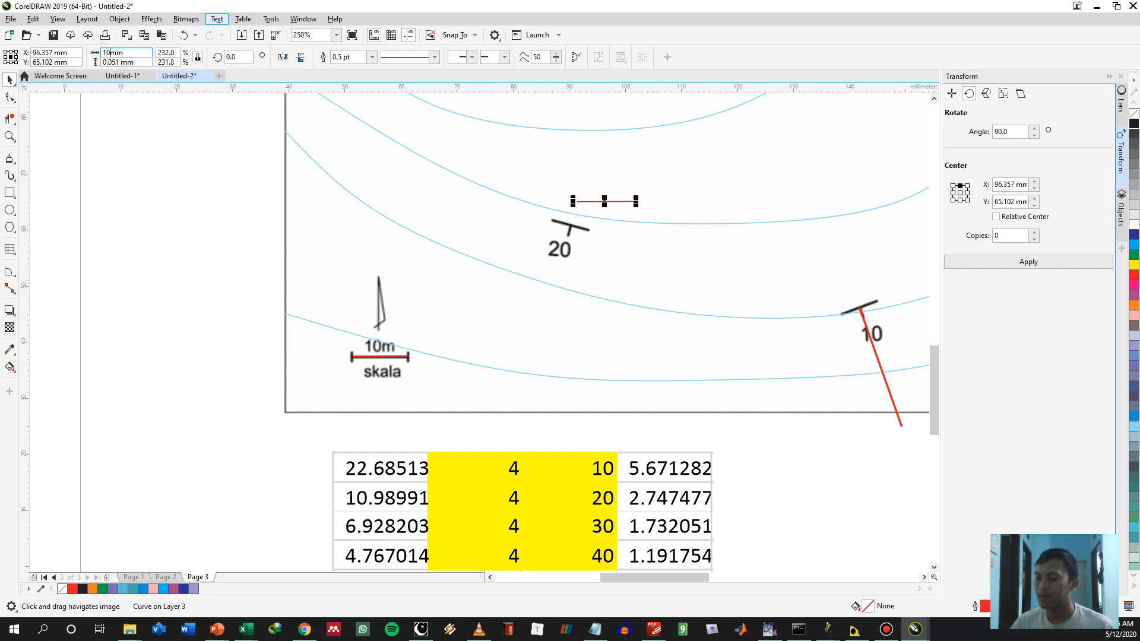
text(.98)
key(Return)
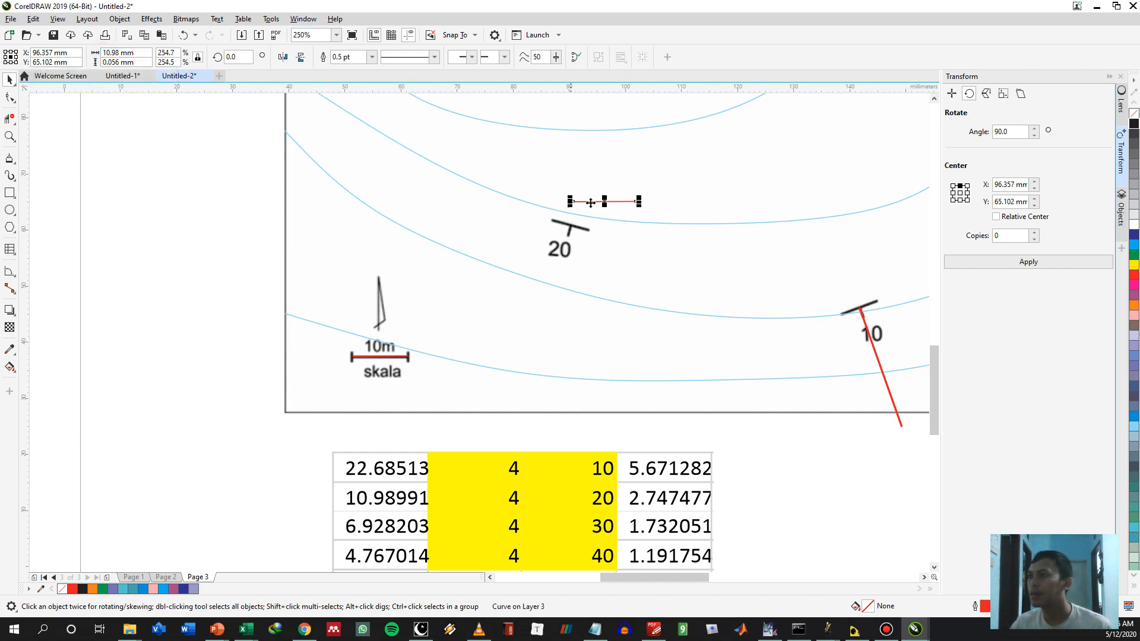
Move the 10.98 mm line's end onto the 20° dip symbol and rotate it about that end to about 254°, along the dip tick
click(362, 356)
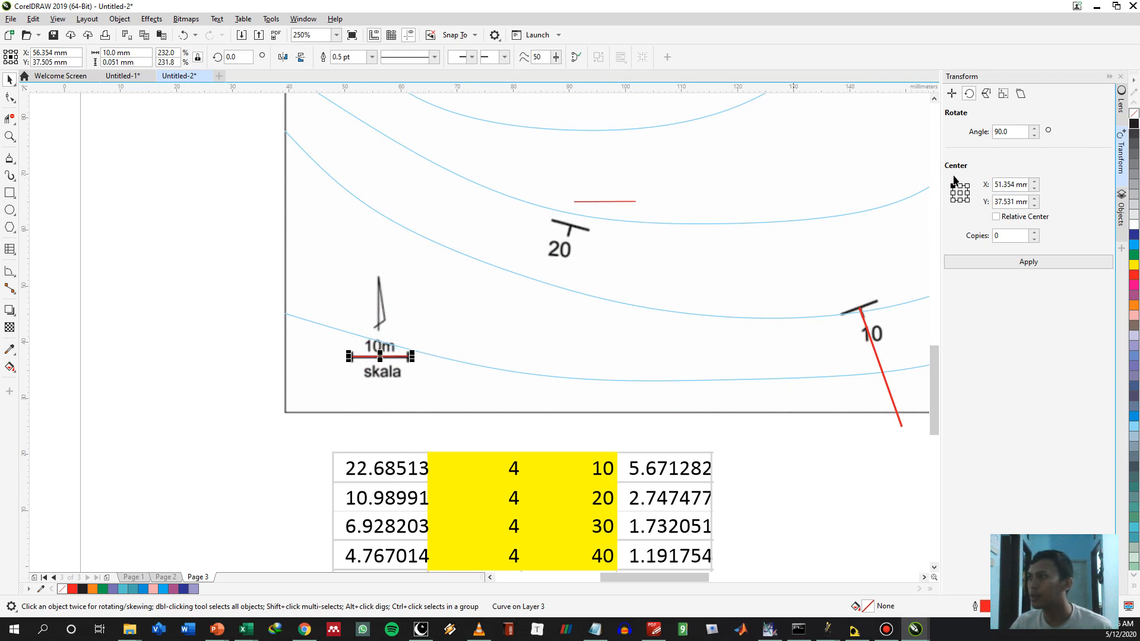
click(668, 206)
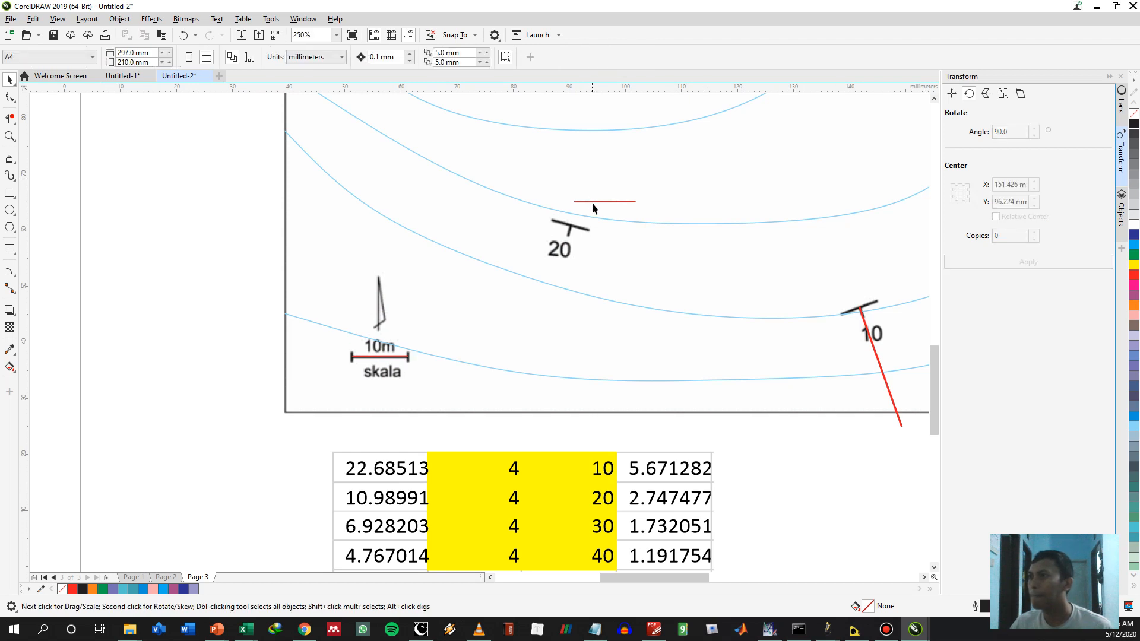
click(586, 202)
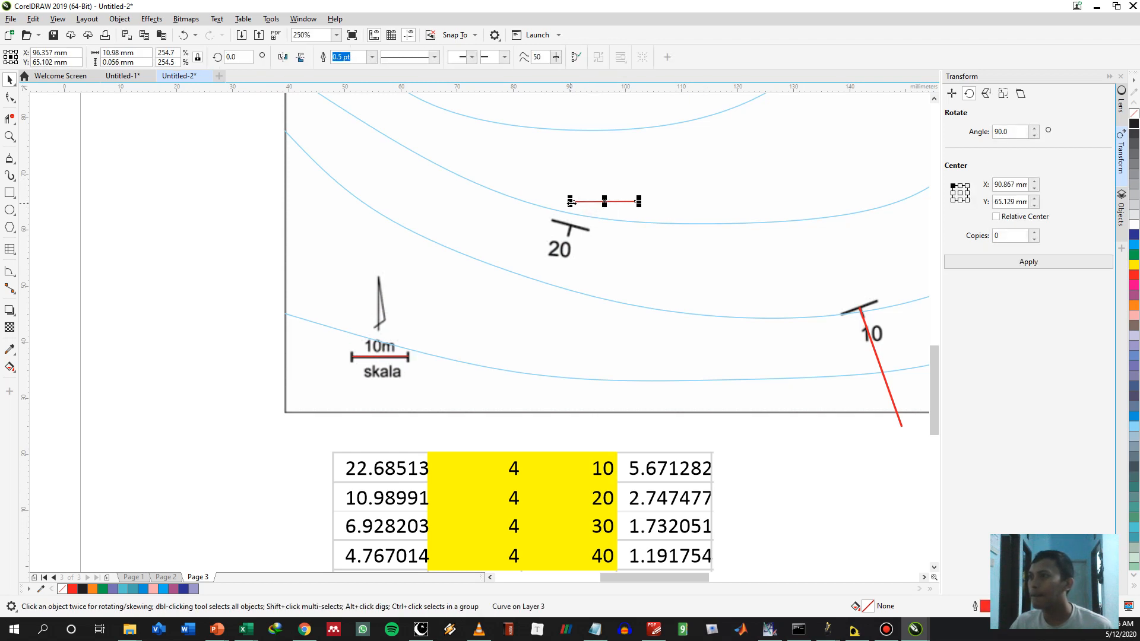
drag(573, 201, 540, 323)
click(632, 223)
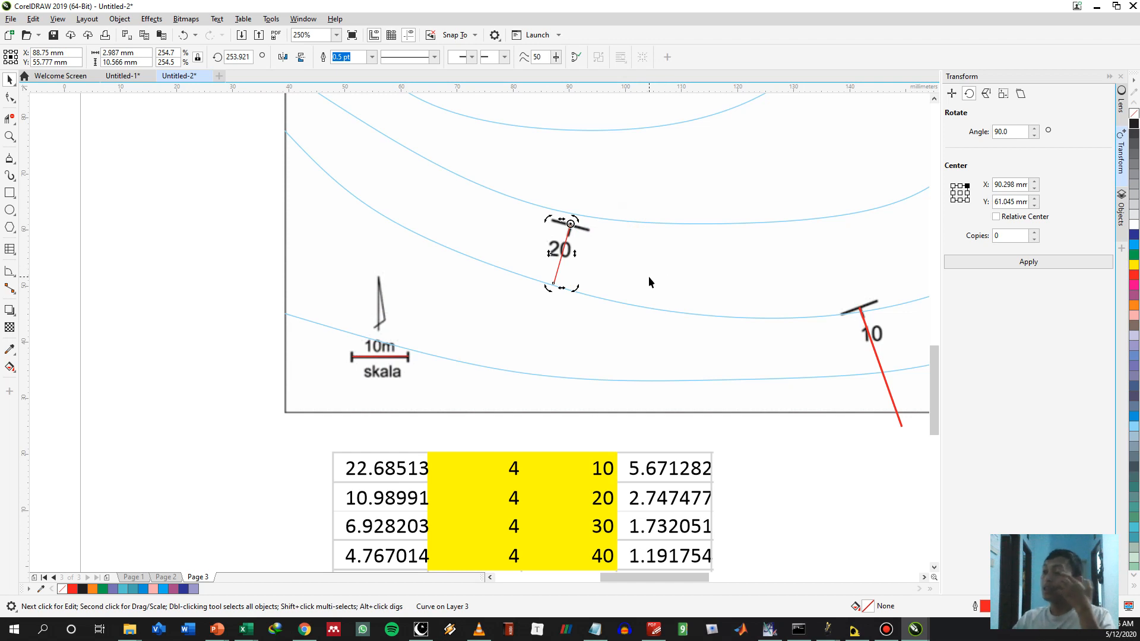
Draw a circle about 2.75 mm in diameter just northeast of the 20° dip symbol with the Ellipse tool
drag(649, 233, 612, 330)
drag(650, 374, 601, 363)
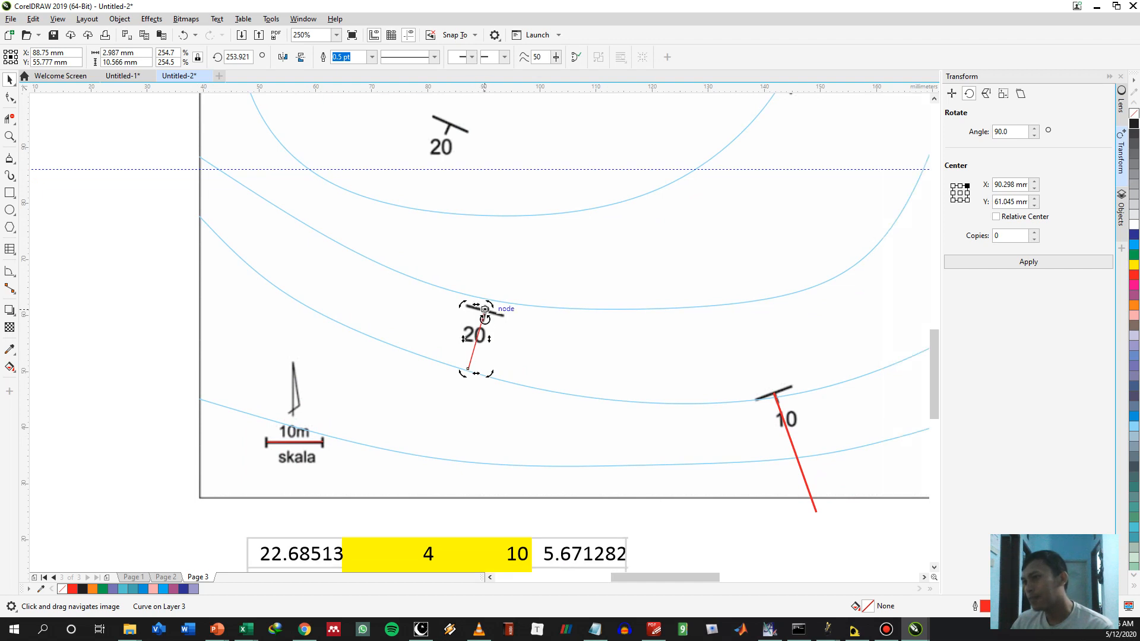
drag(485, 309, 456, 327)
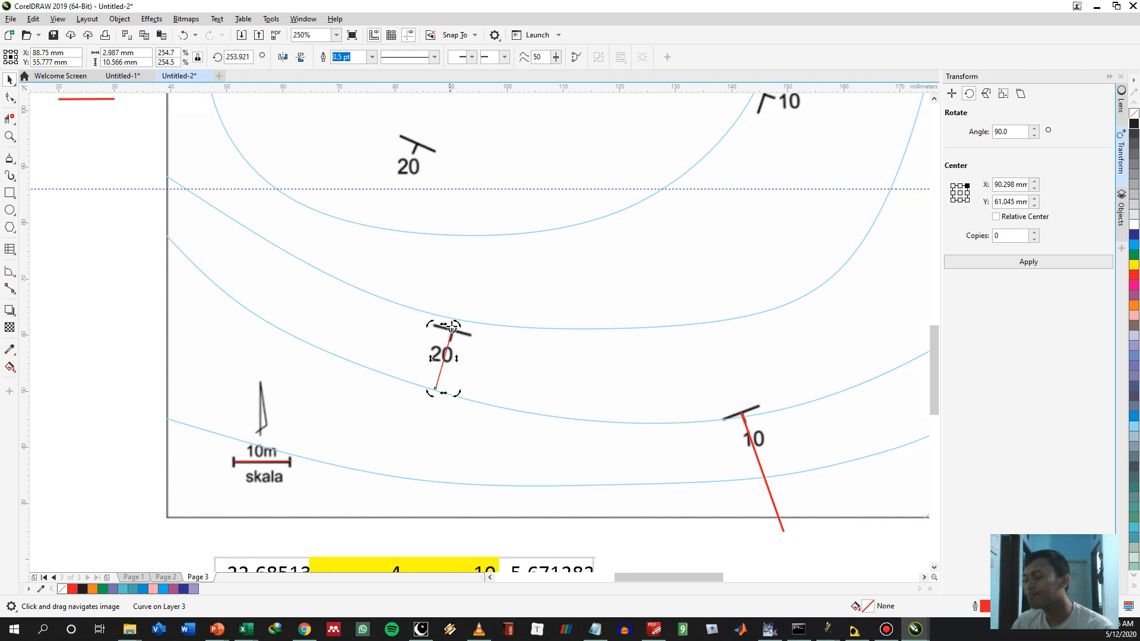
click(10, 210)
mouse_move(486, 305)
mouse_down()
mouse_move(533, 318)
mouse_move(504, 333)
mouse_move(499, 320)
mouse_up()
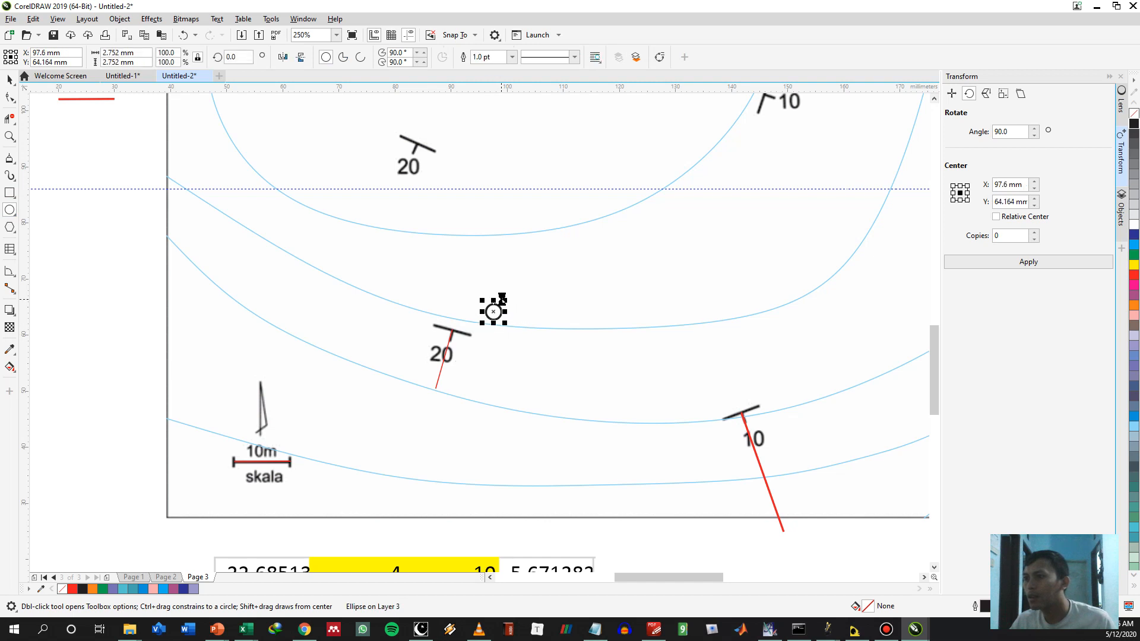
Centre the small circle on the upper end of the 20° reference line, fill it red and deselect it
scroll(502, 297, up, 2)
key(space)
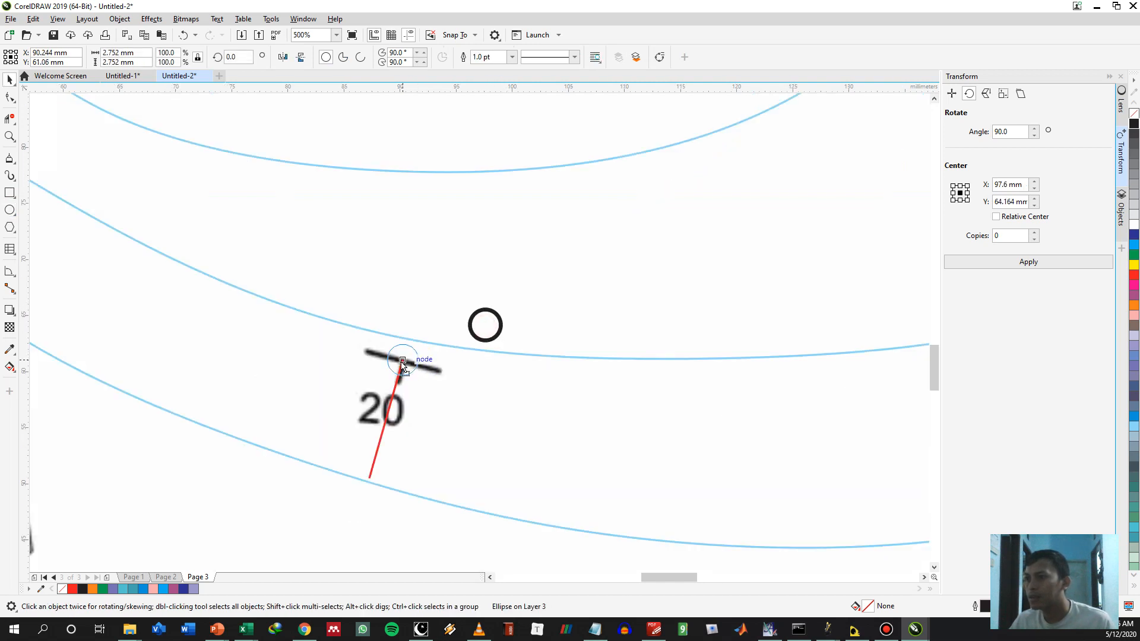
drag(402, 360, 401, 359)
click(1133, 274)
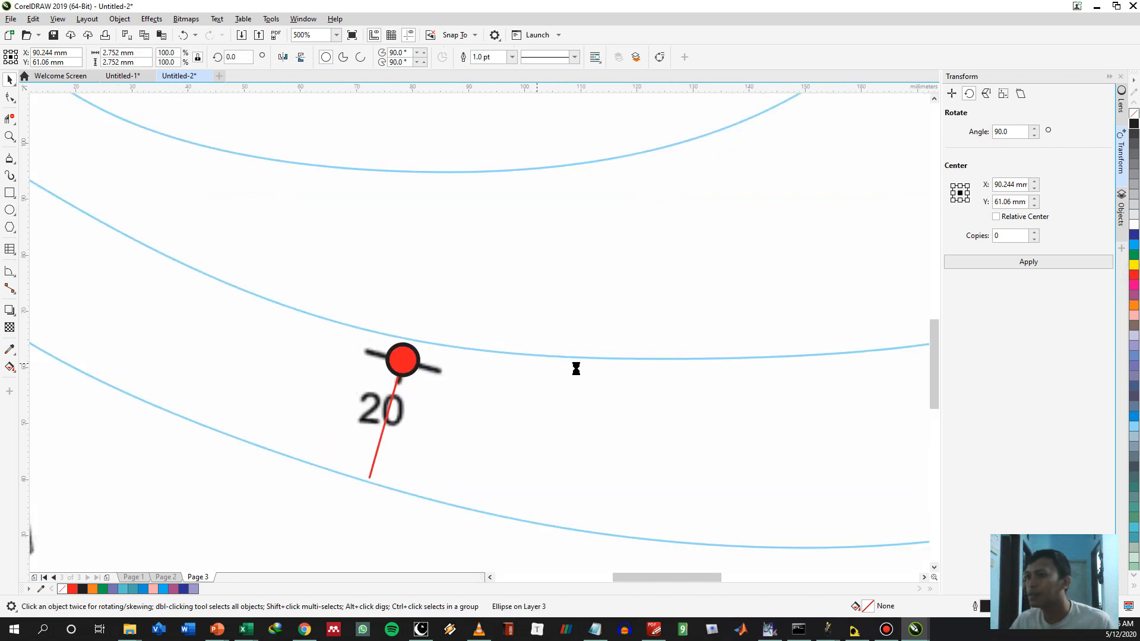
scroll(579, 372, down, 2)
key(space)
key(space)
key(Escape)
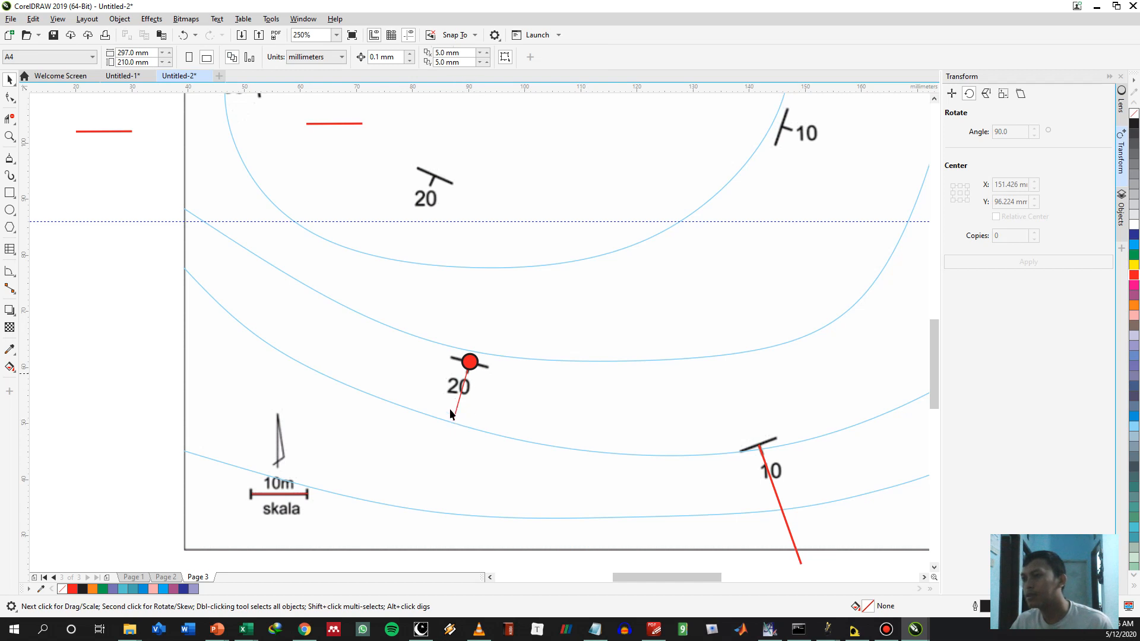
Draw a B-spline contour about 88 mm wide from the 20° reference line's lower end through the southern 10° symbol towards the northeast
drag(450, 471, 492, 348)
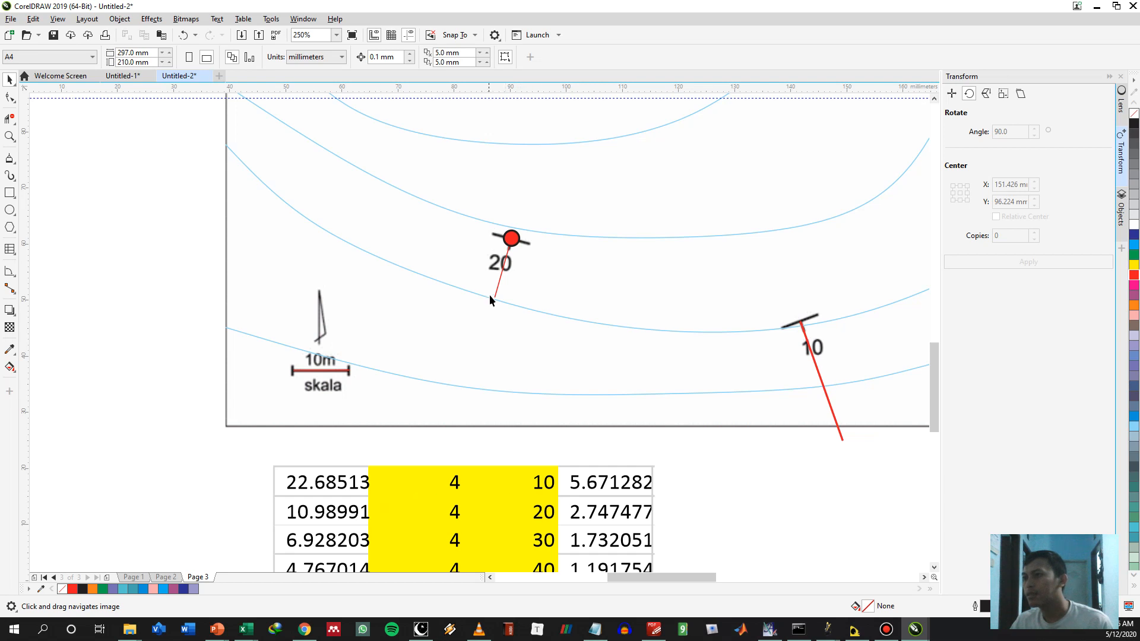
mouse_move(490, 297)
mouse_down()
mouse_move(484, 352)
mouse_move(515, 373)
mouse_up()
key(F5)
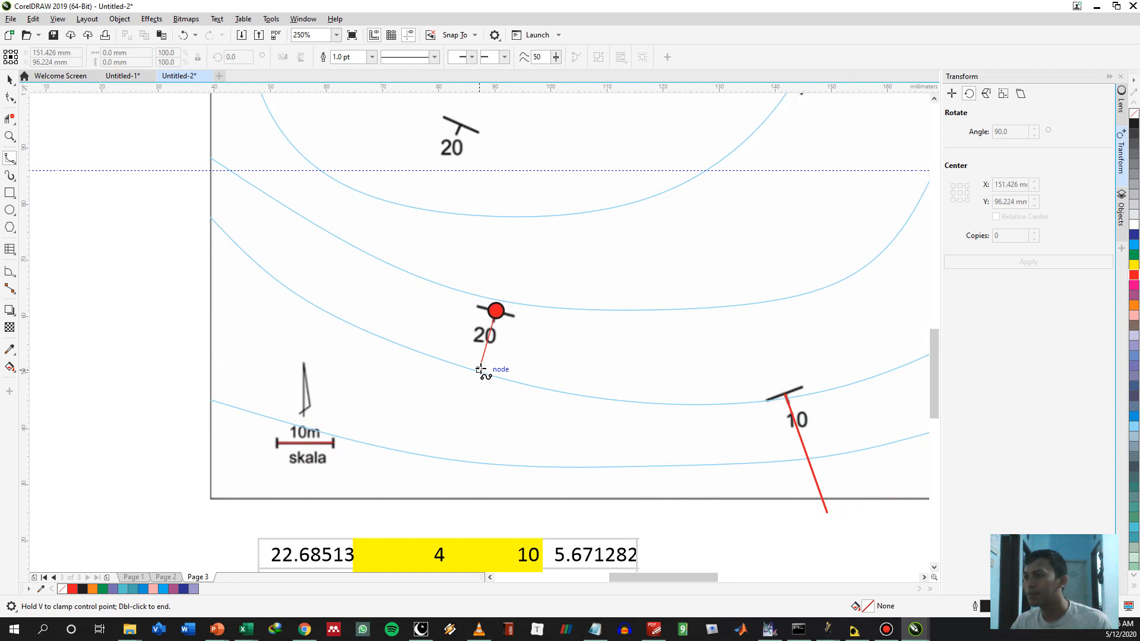
click(480, 370)
click(551, 390)
click(625, 401)
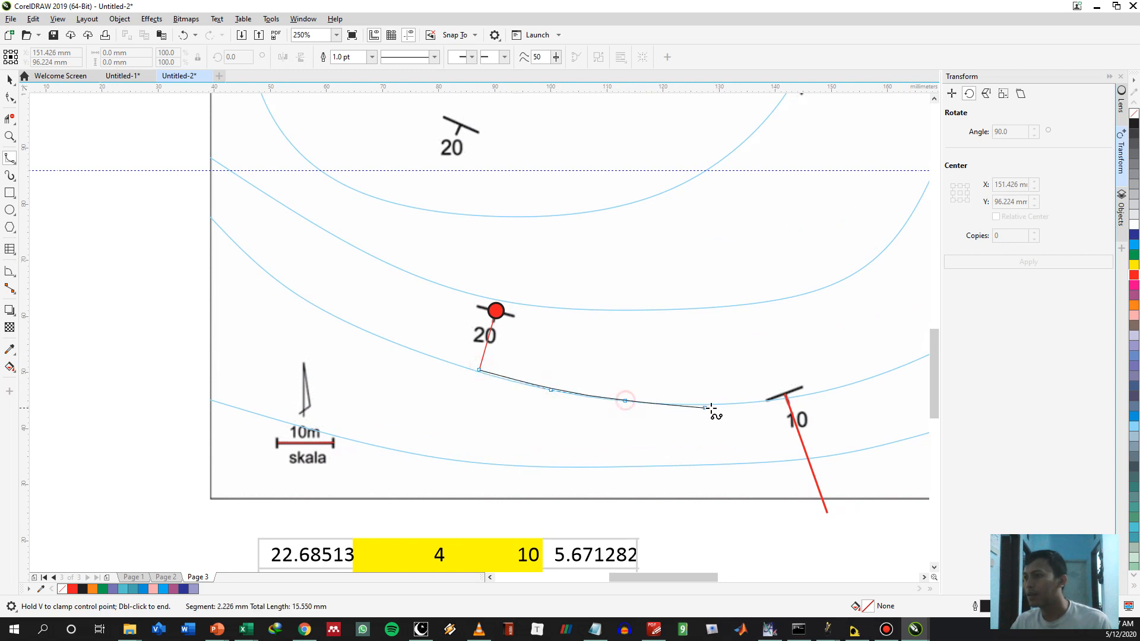
click(736, 403)
click(786, 394)
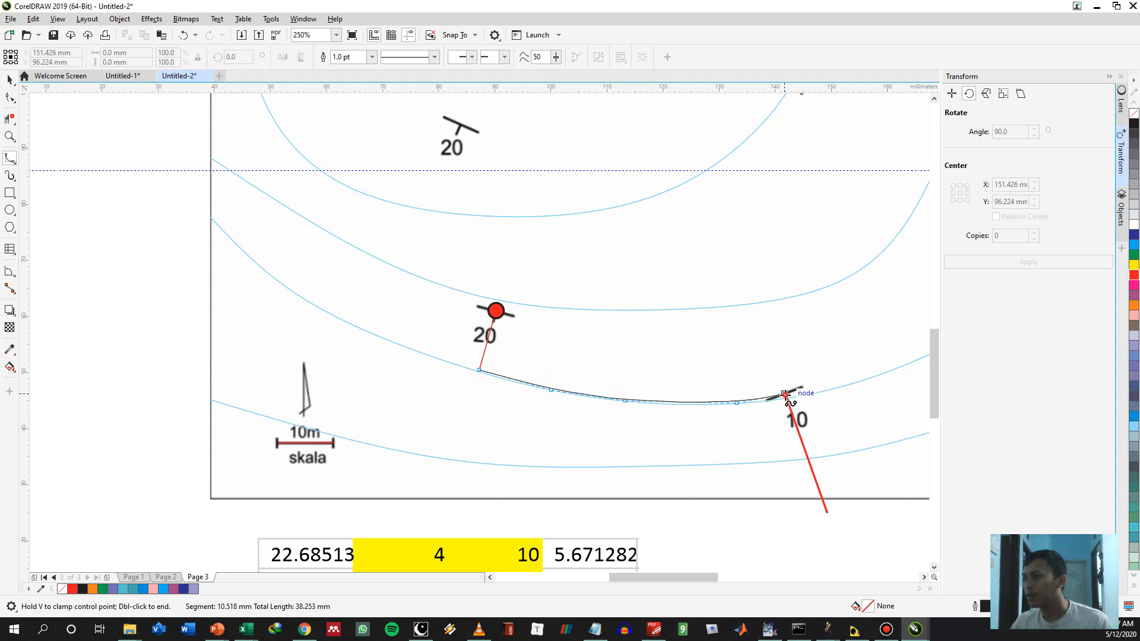
click(832, 376)
drag(913, 362, 613, 386)
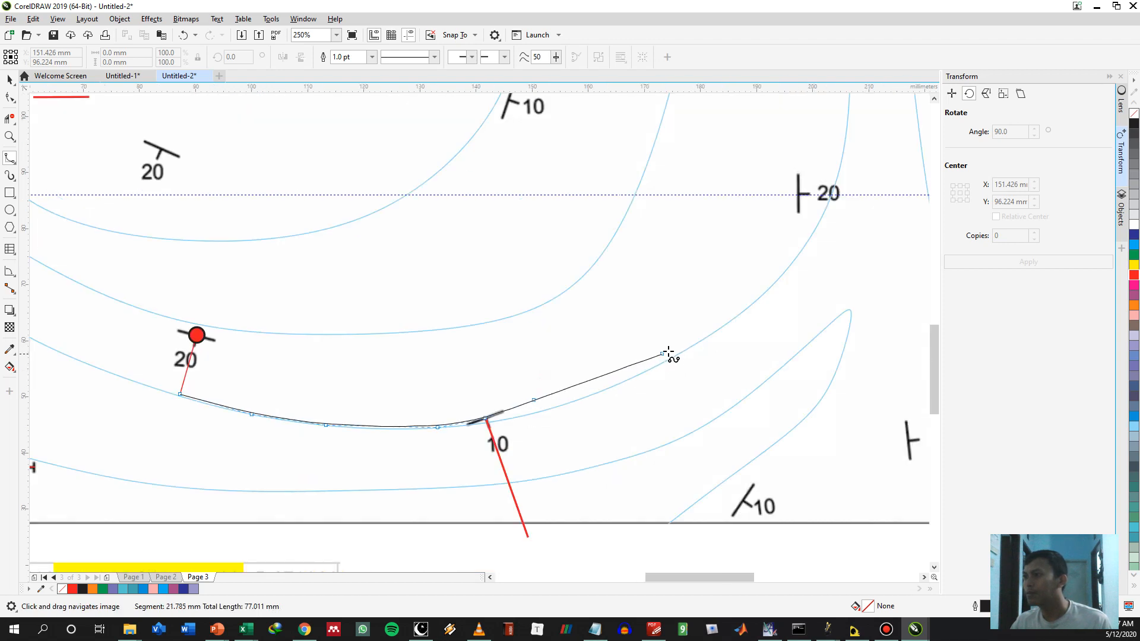
double_click(675, 347)
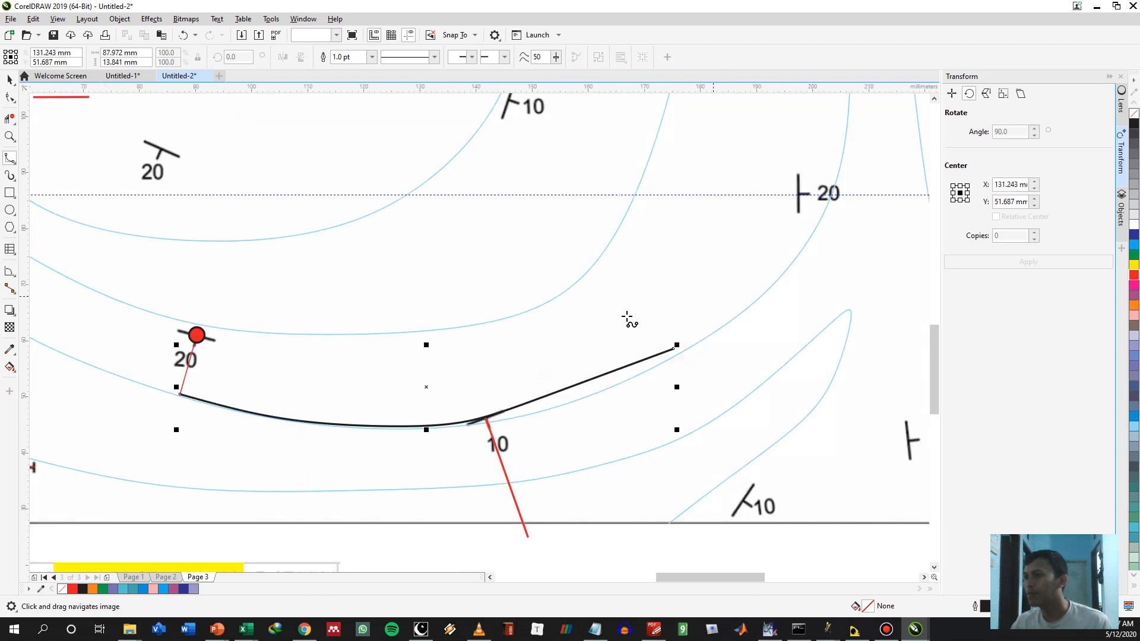
scroll(540, 333, down, 2)
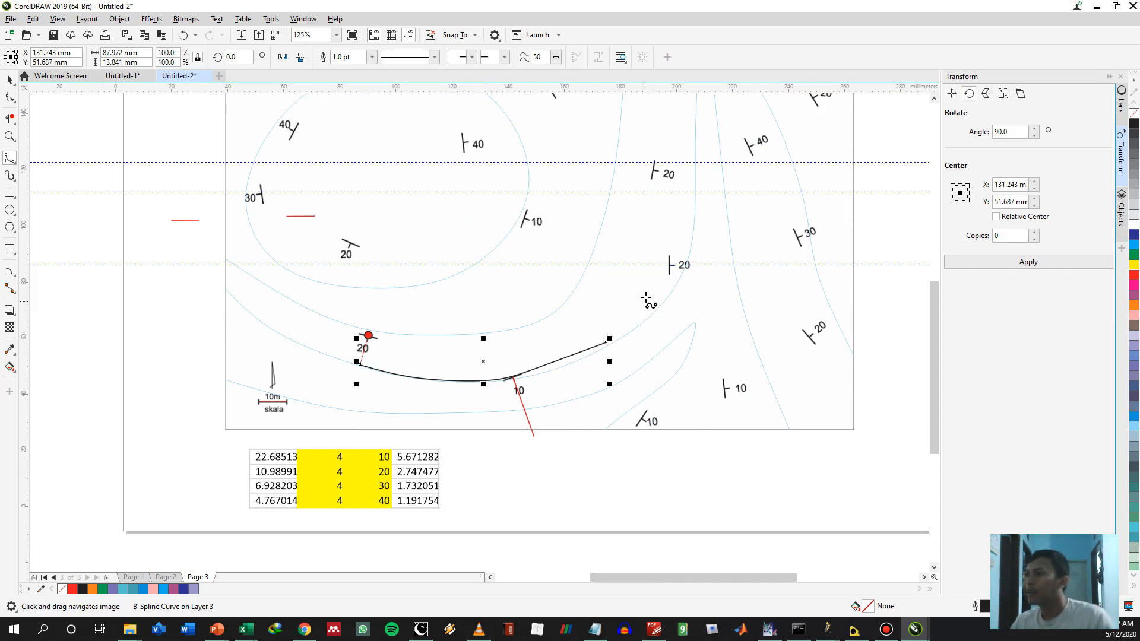
scroll(608, 262, down, 3)
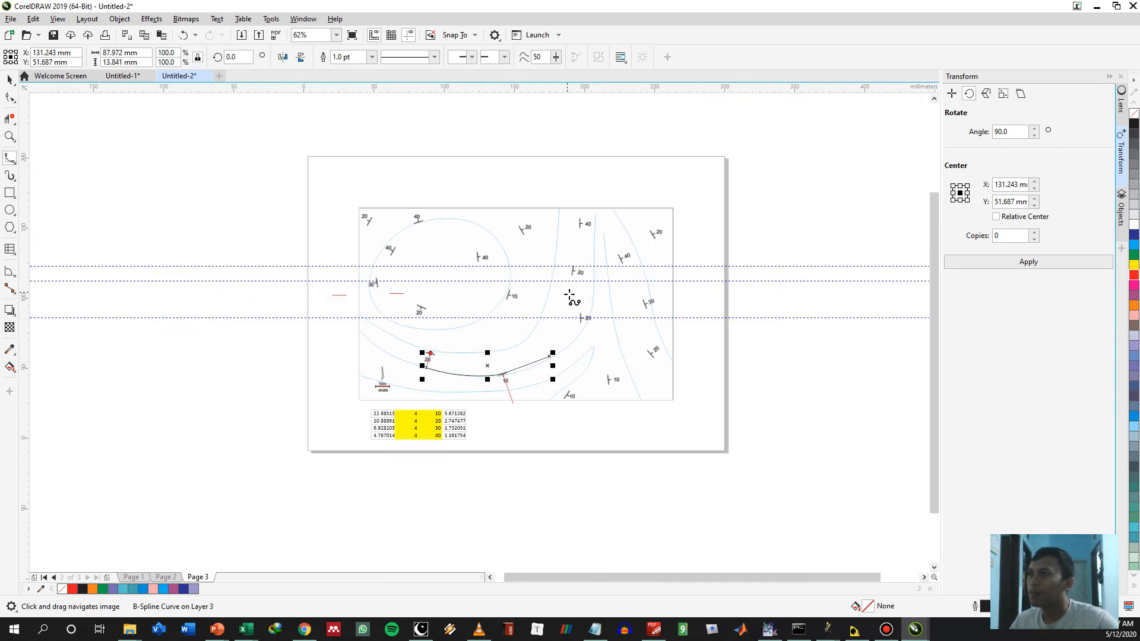
scroll(586, 317, up, 3)
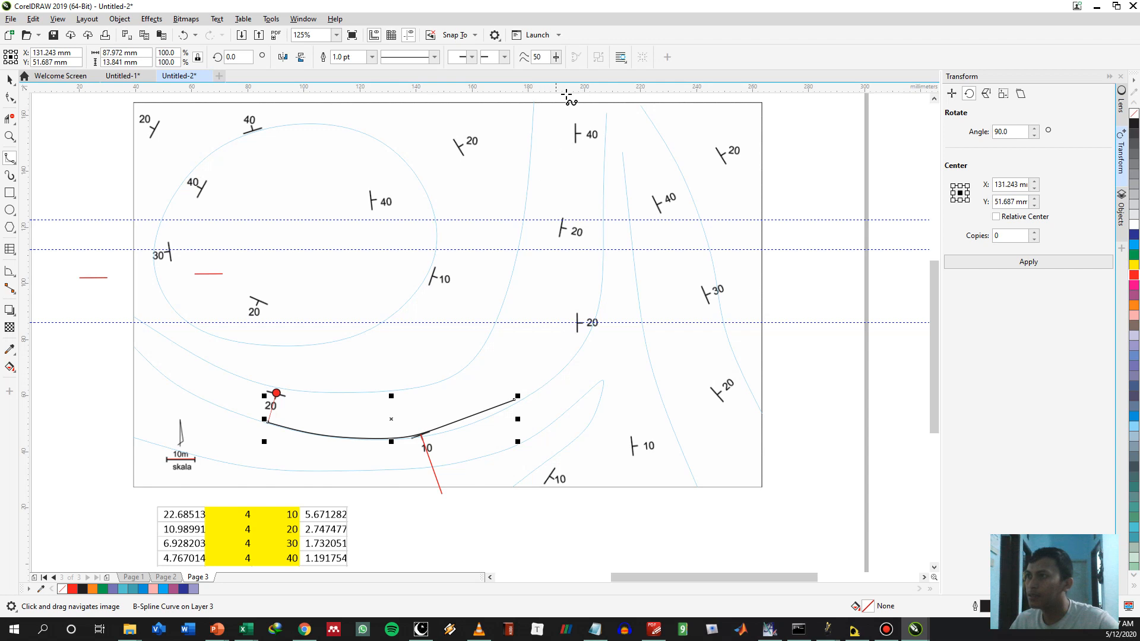
Extend the B-spline contour from its western end up to the map's west border
drag(284, 394, 551, 396)
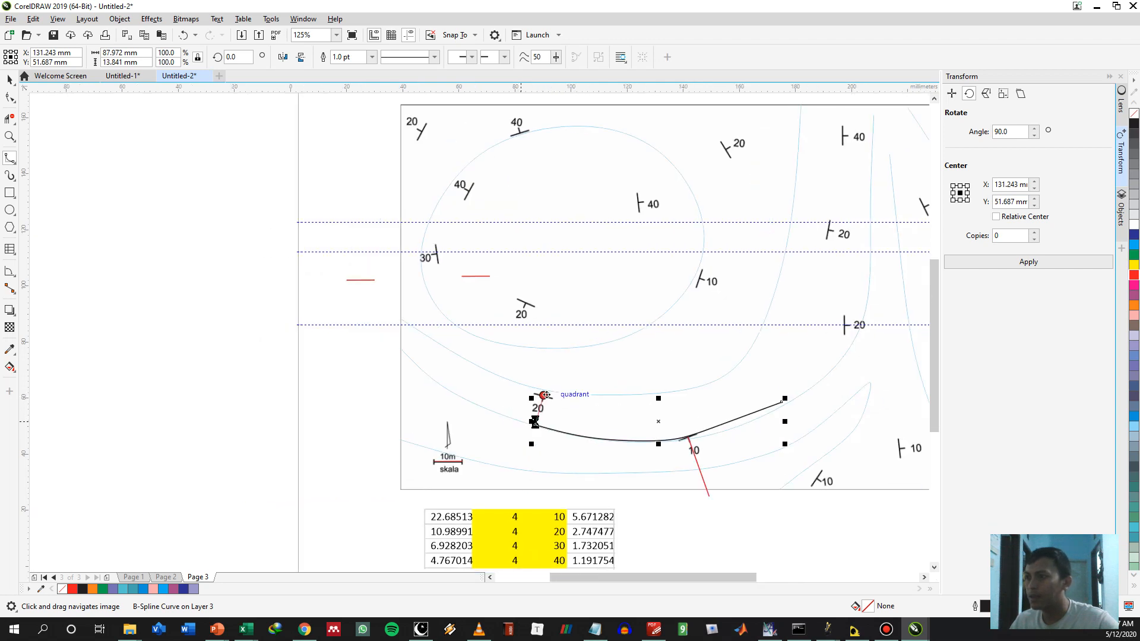
click(533, 424)
click(489, 406)
click(435, 380)
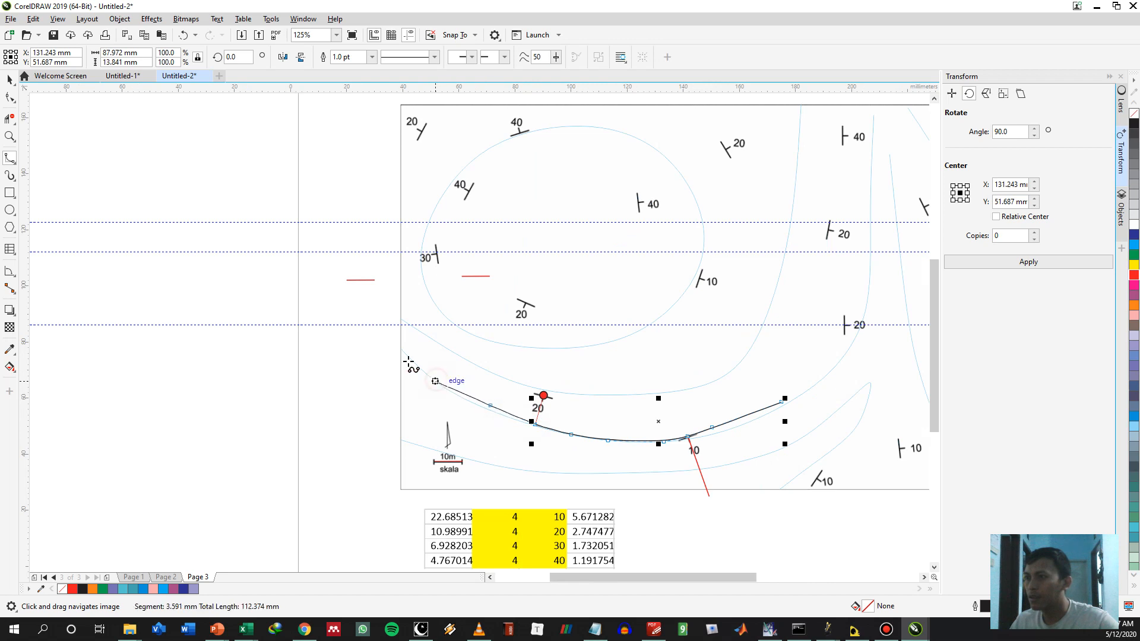
double_click(400, 349)
Copy the 10.98 mm reference line onto the eastern 20° symbol and rotate it about that end to about 0.7°, along the dip tick
drag(682, 359, 480, 333)
scroll(369, 389, up, 1)
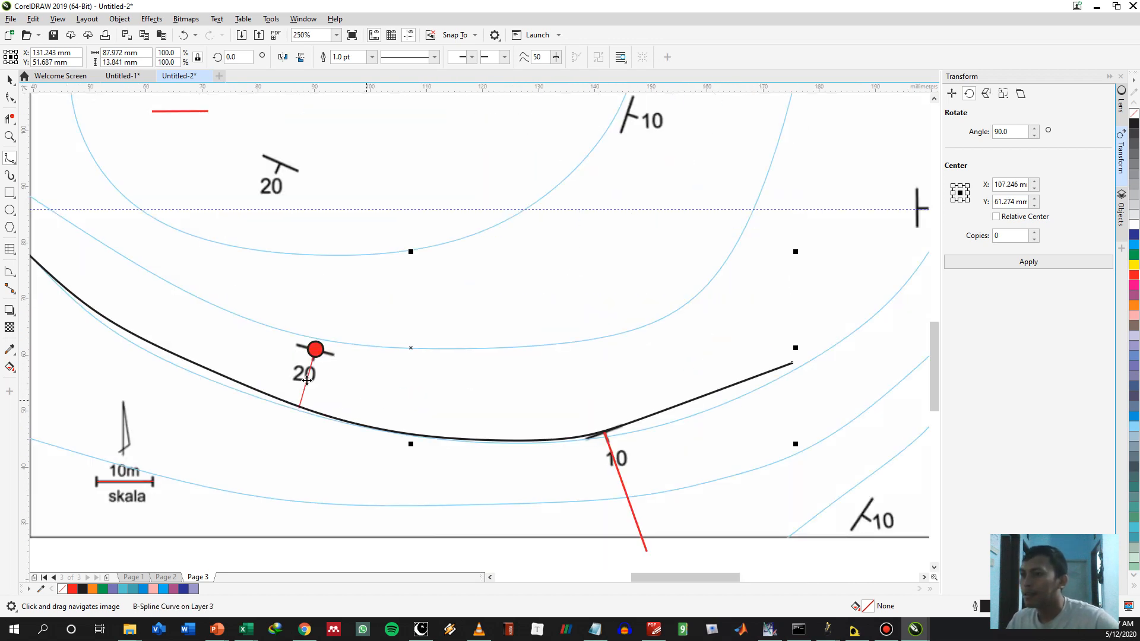
key(space)
click(307, 379)
drag(487, 352, 376, 416)
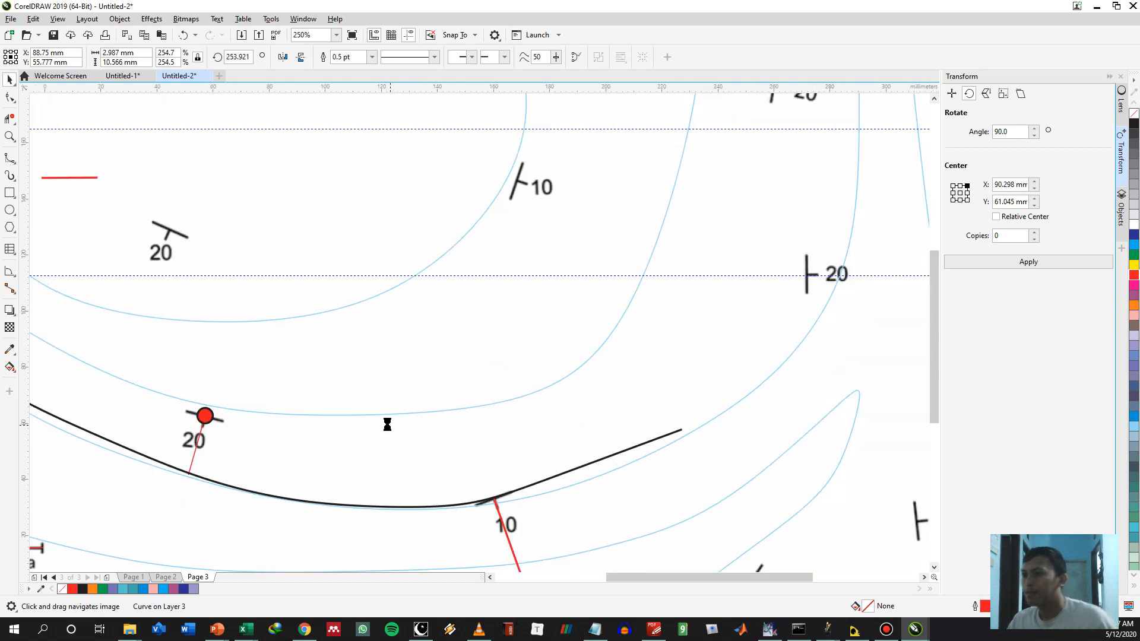
scroll(388, 425, down, 1)
drag(290, 439, 560, 339)
scroll(637, 359, up, 1)
click(538, 399)
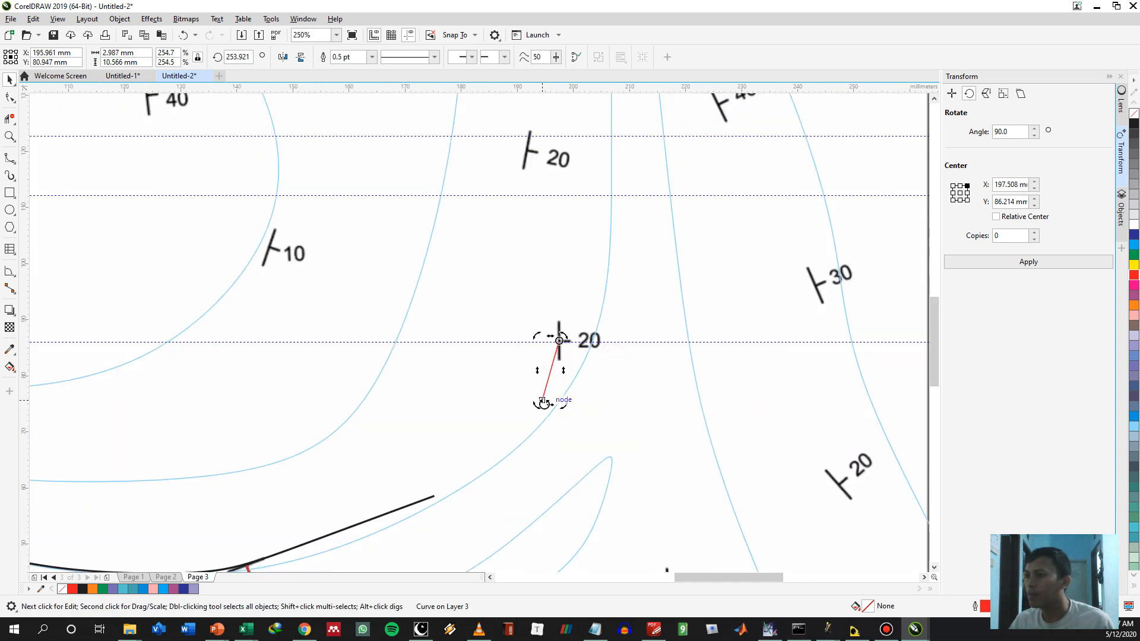
drag(539, 400, 657, 342)
Copy the reference line onto the next 20° symbol to the north and rotate it about that end to about 348.6°
drag(567, 300, 536, 444)
click(550, 445)
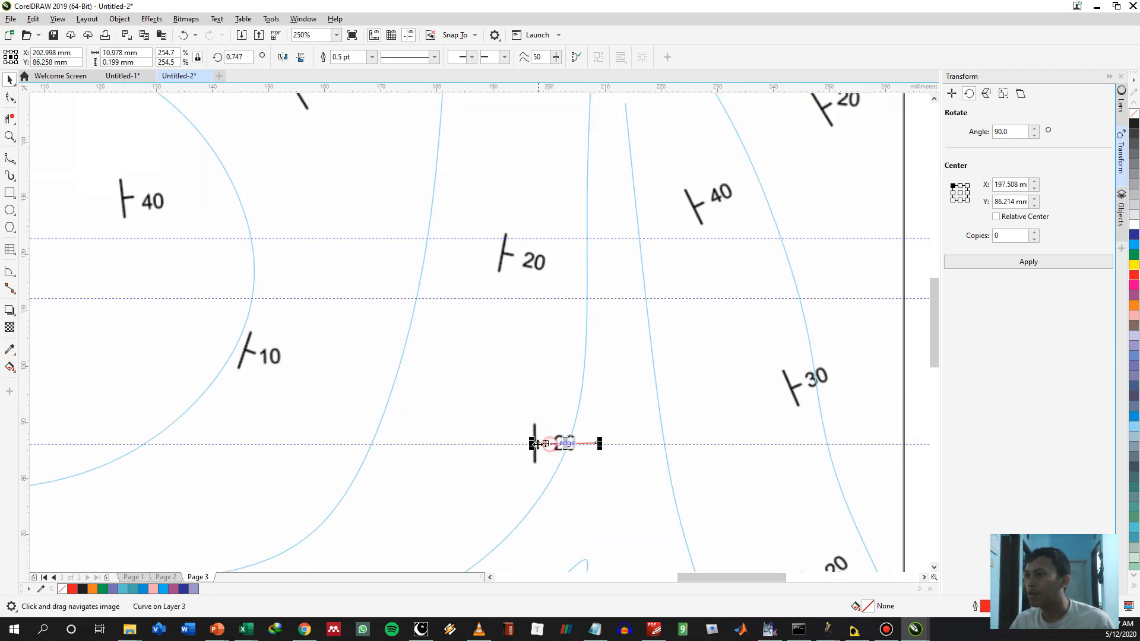
drag(535, 443, 568, 267)
click(532, 254)
drag(550, 190, 508, 404)
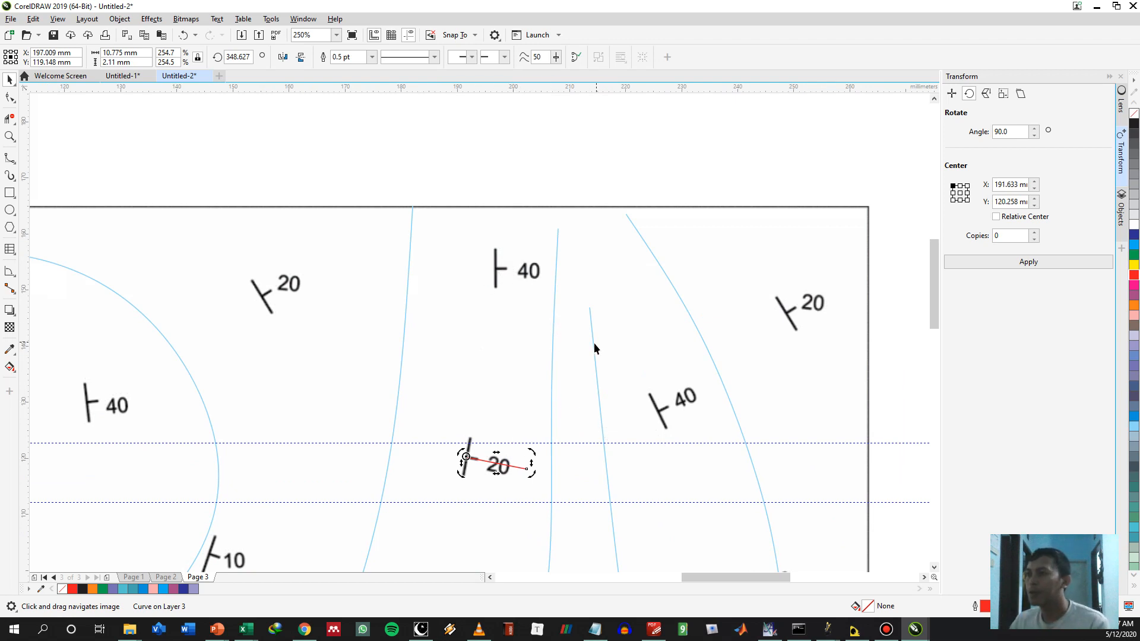
Copy the horizontal 10 mm red line inside the oval contour to just below the 40° symbol near the map's north border
drag(525, 259, 476, 201)
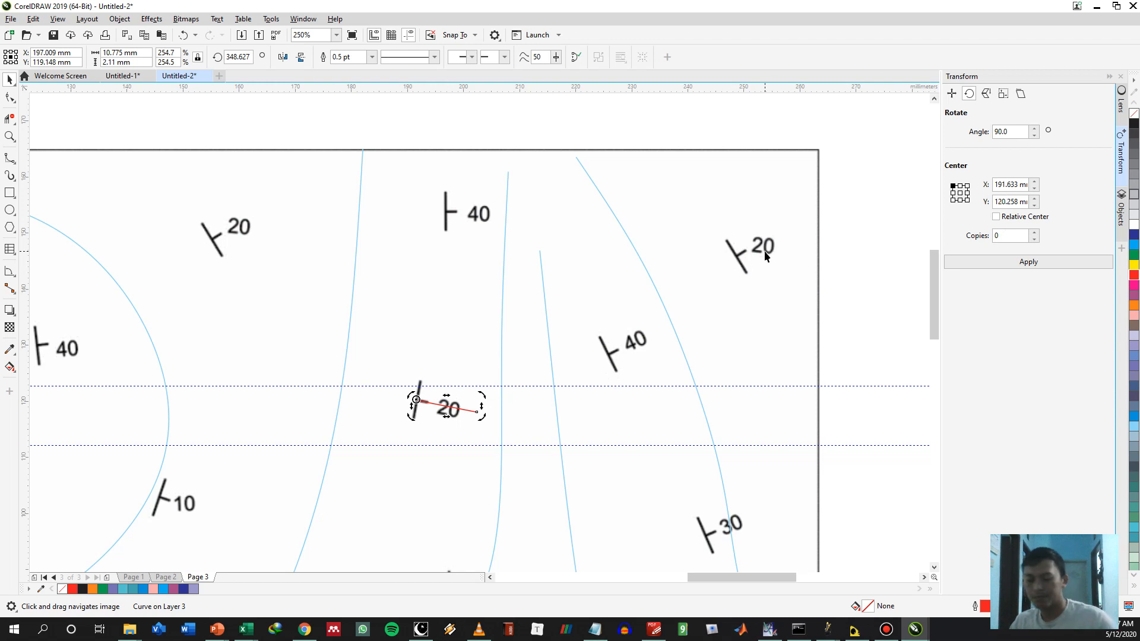
scroll(511, 357, down, 1)
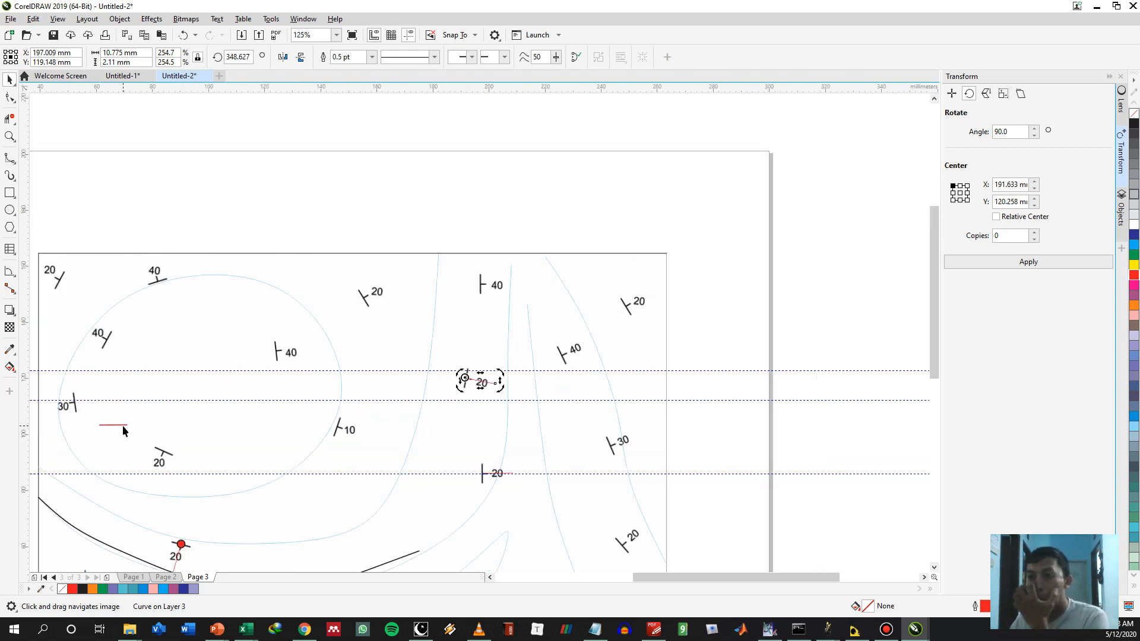
click(122, 425)
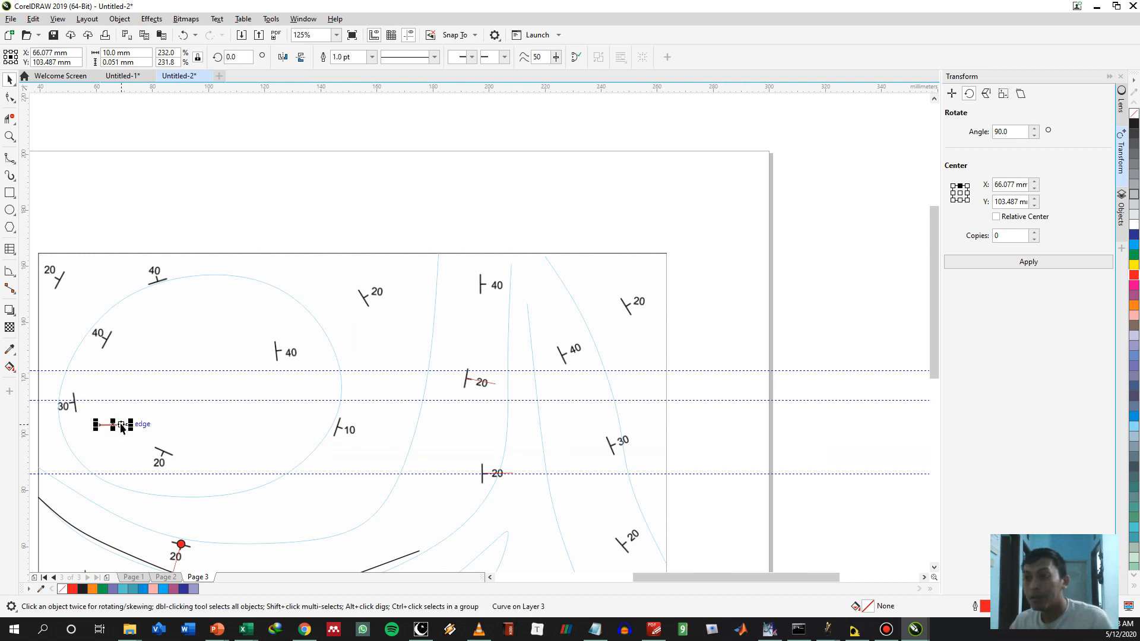
drag(121, 425, 454, 329)
drag(500, 298, 494, 292)
key(c)
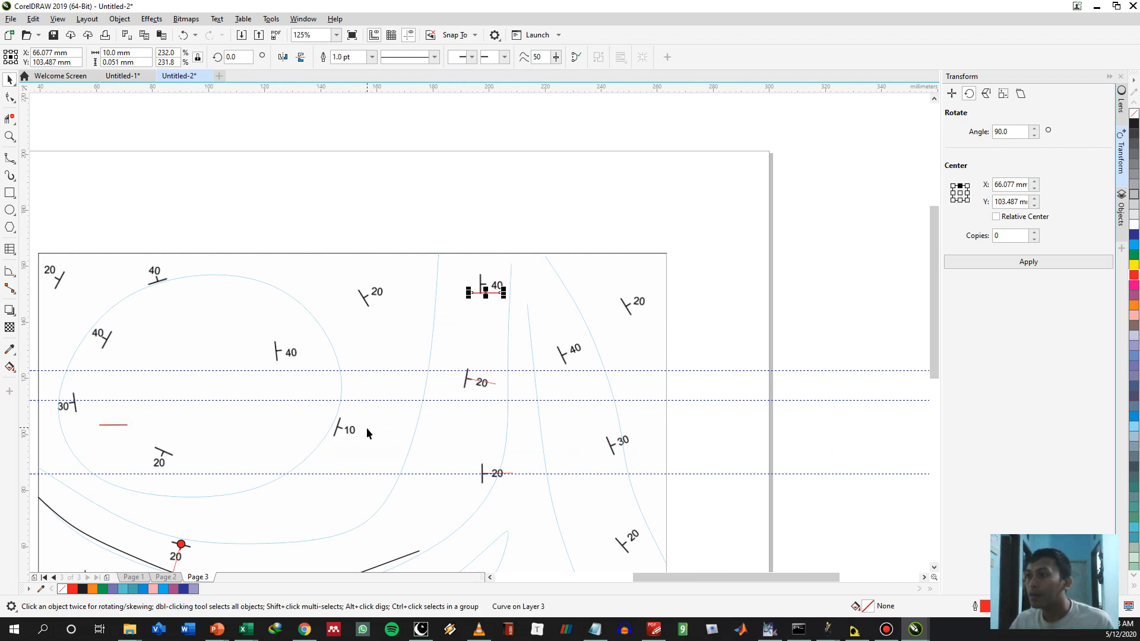
Set the copied red line's length to 4.8 mm, following the 40° table row, and move its end onto the 40° symbol
drag(365, 428, 574, 158)
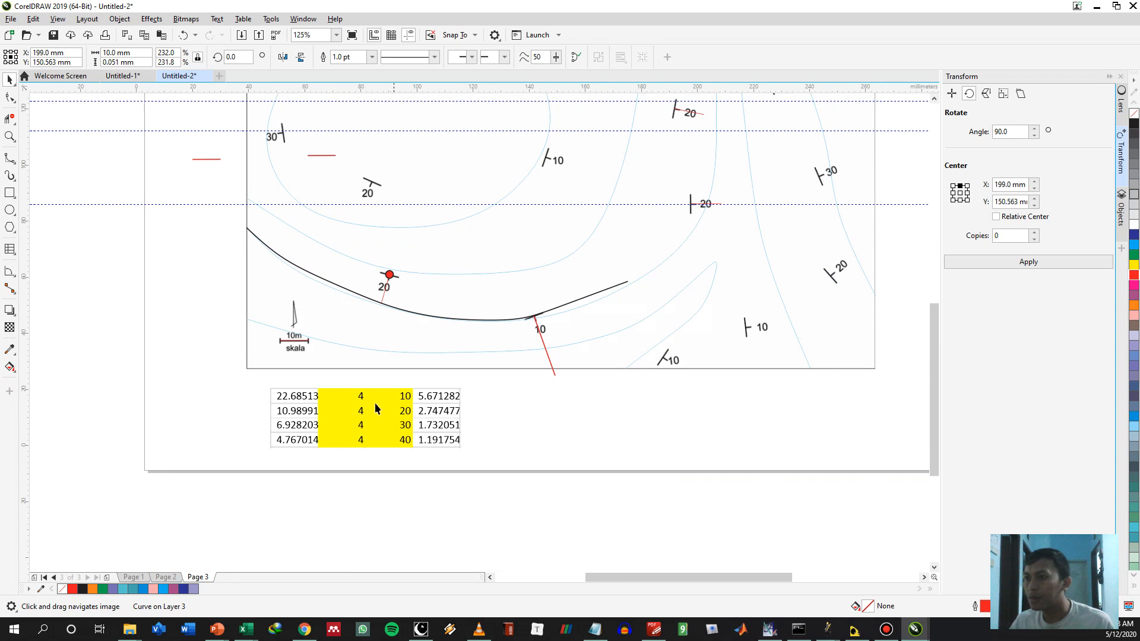
mouse_move(676, 177)
mouse_down()
mouse_move(606, 297)
mouse_move(653, 221)
mouse_move(636, 272)
mouse_up()
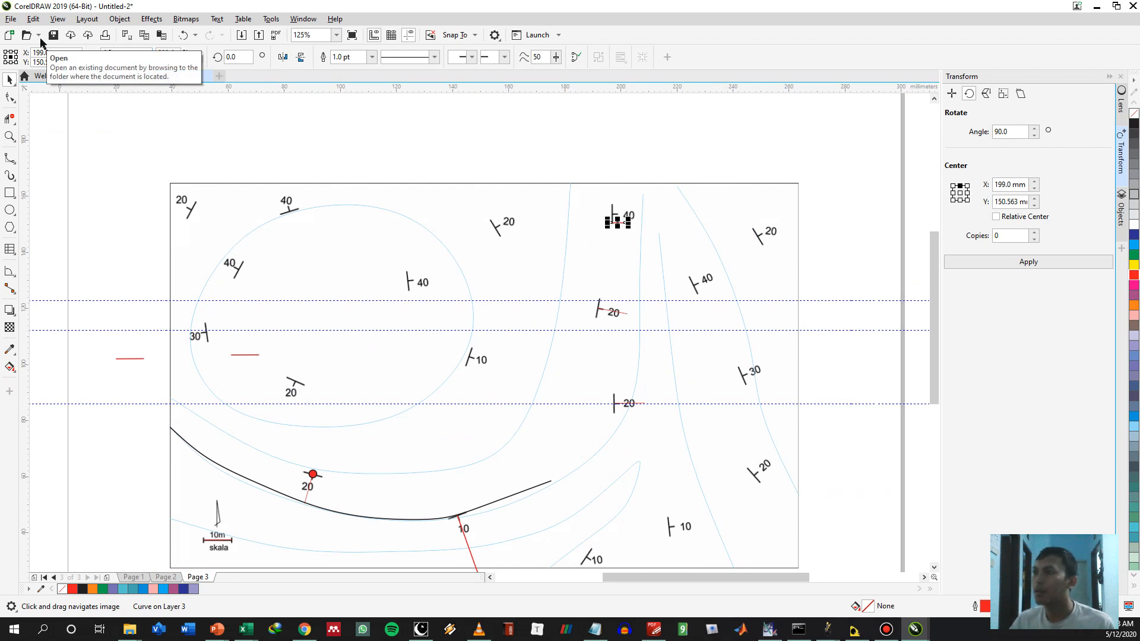
scroll(625, 237, up, 2)
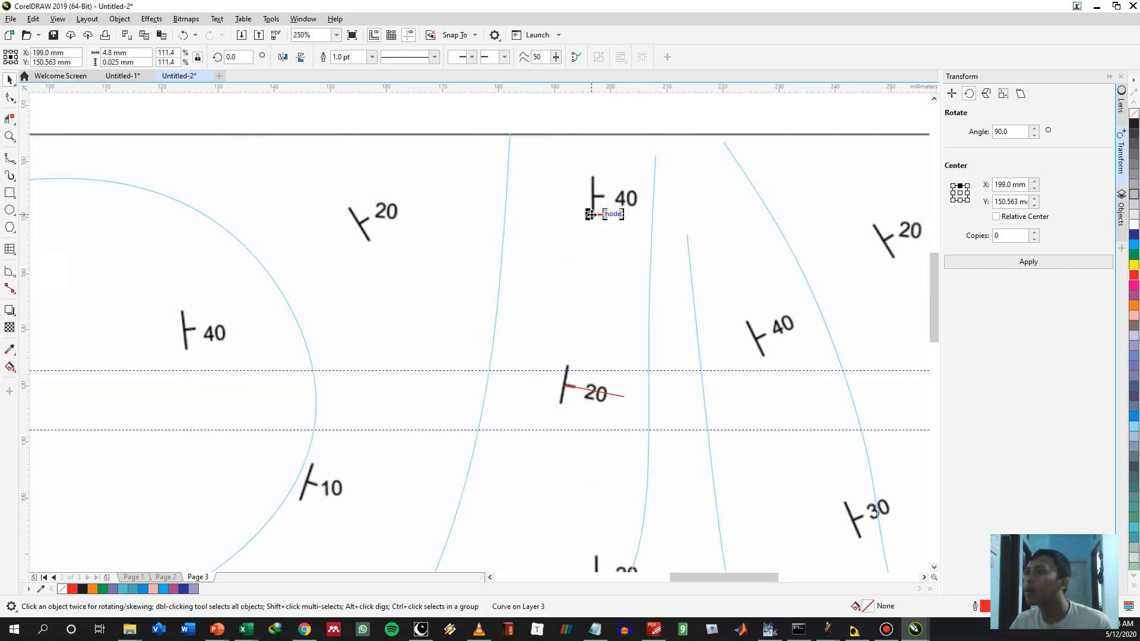
drag(590, 214, 596, 197)
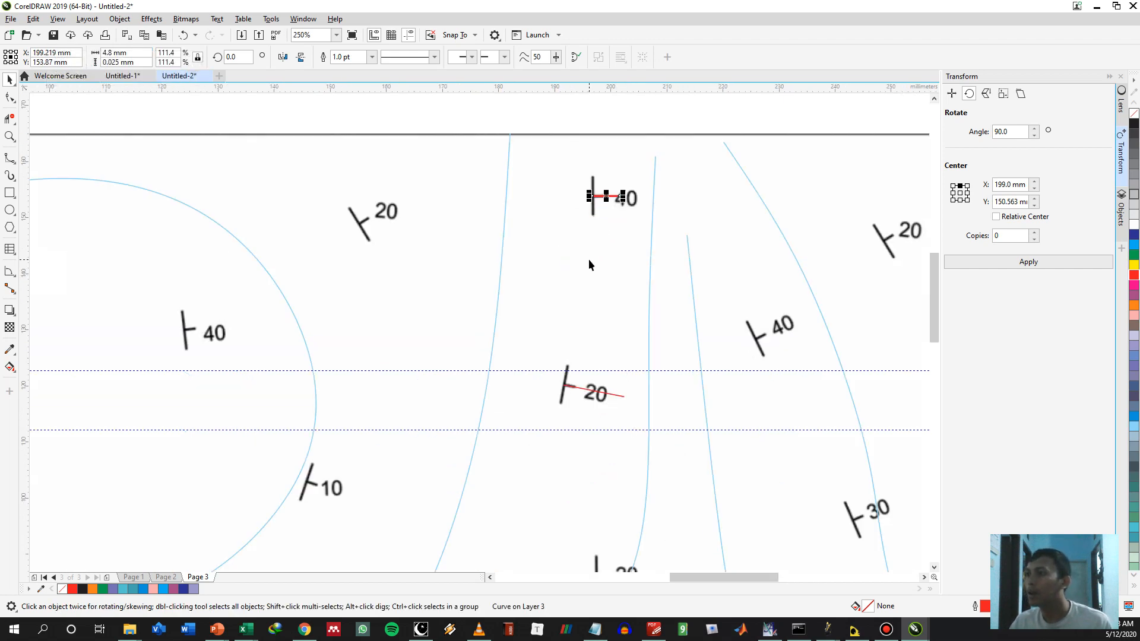
scroll(590, 258, down, 2)
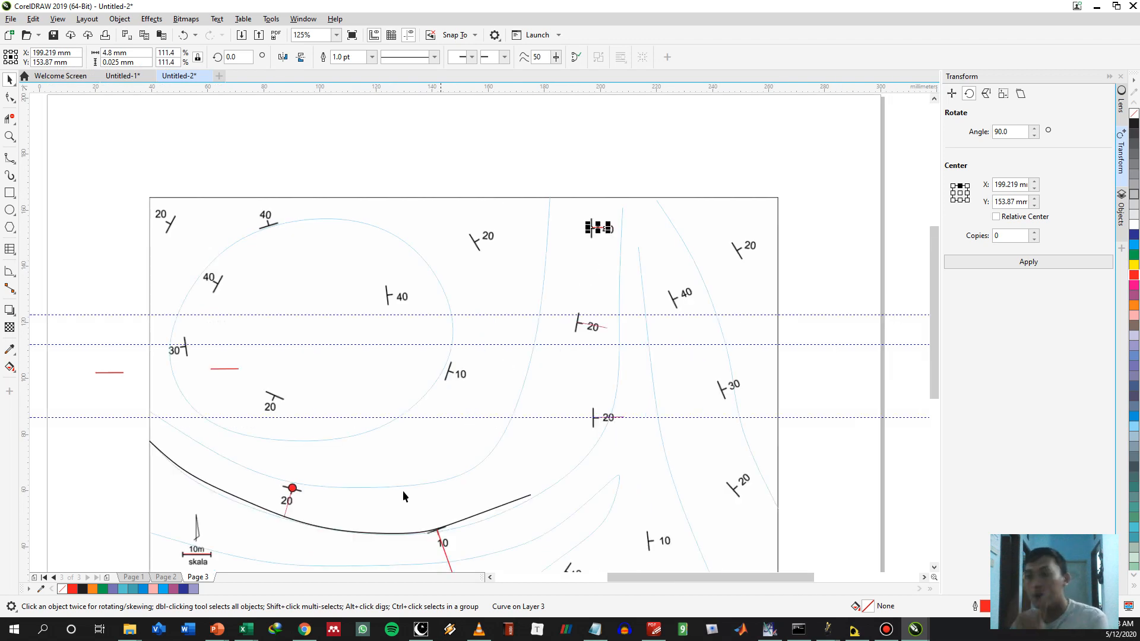
Extend the B-spline contour from its eastern end through the two 20° symbols and the 40° symbol to the map's north border
click(479, 514)
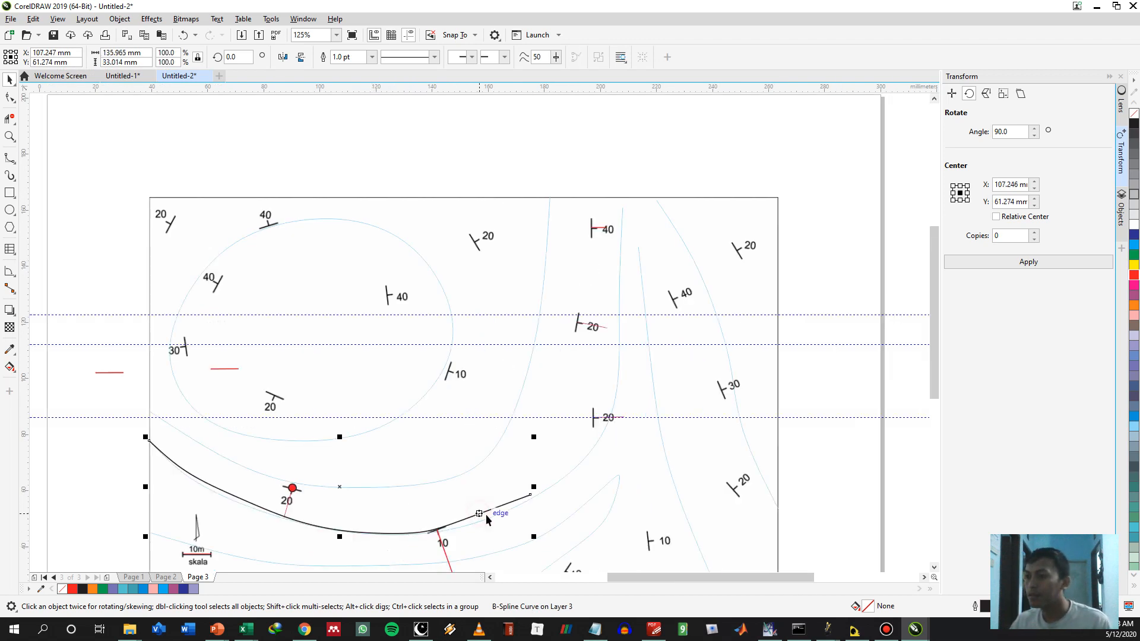
key(space)
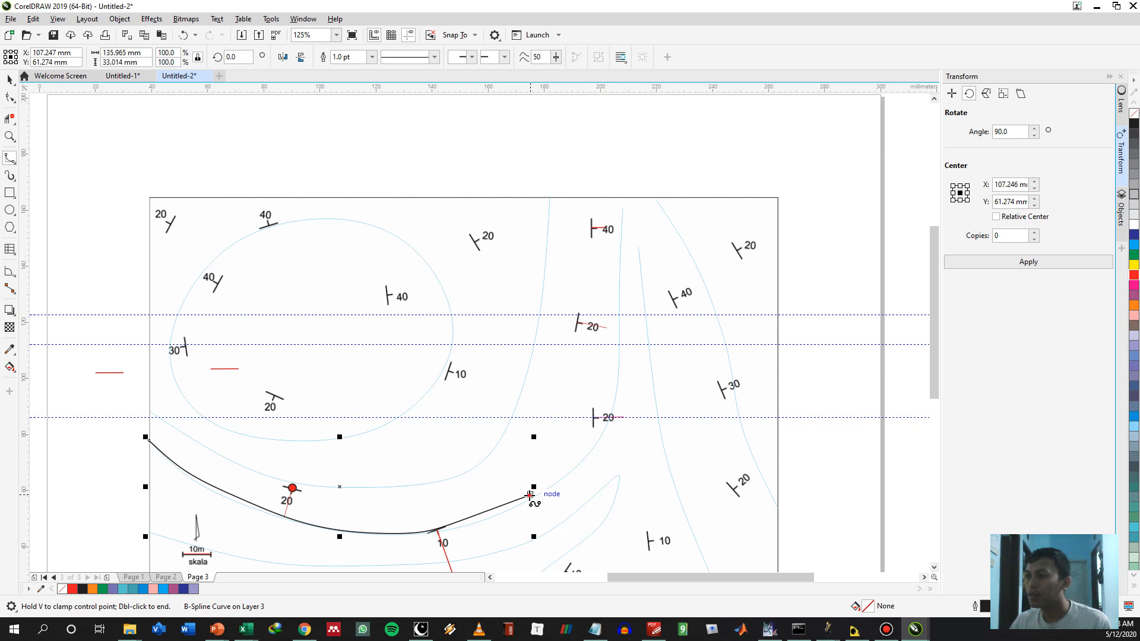
click(530, 495)
click(569, 465)
click(584, 439)
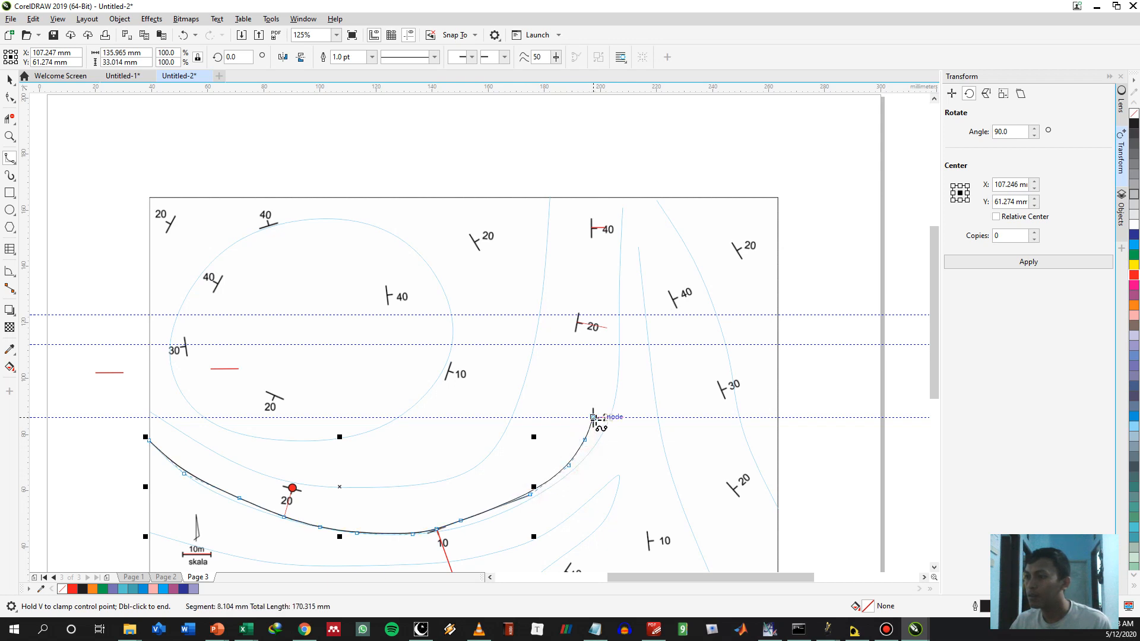
click(590, 379)
click(576, 322)
click(589, 280)
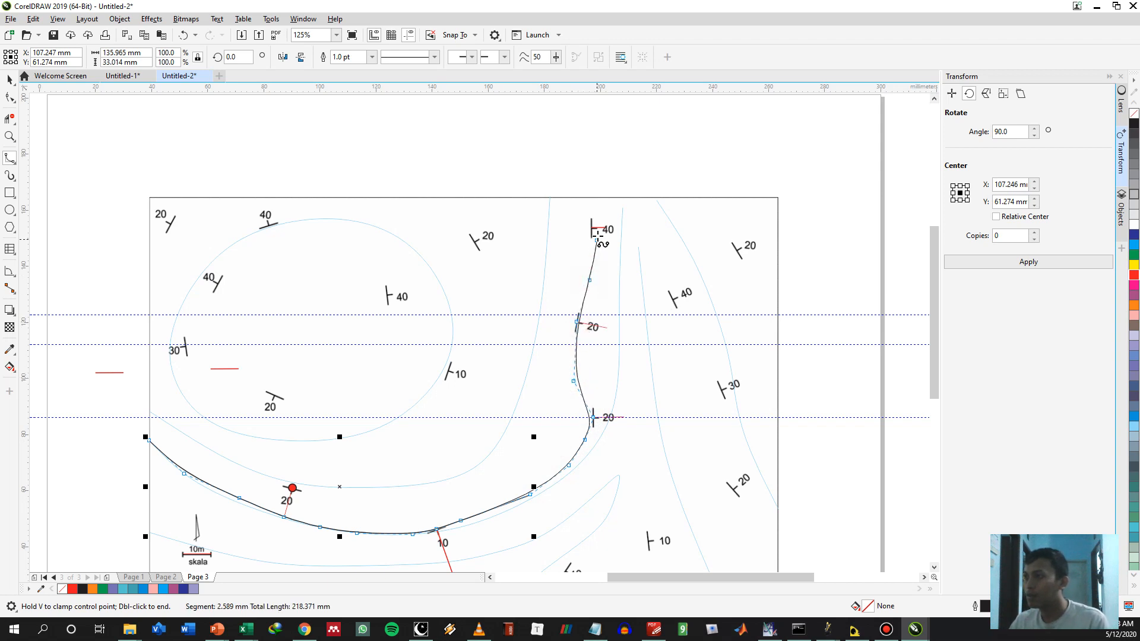
double_click(590, 194)
drag(467, 423, 564, 279)
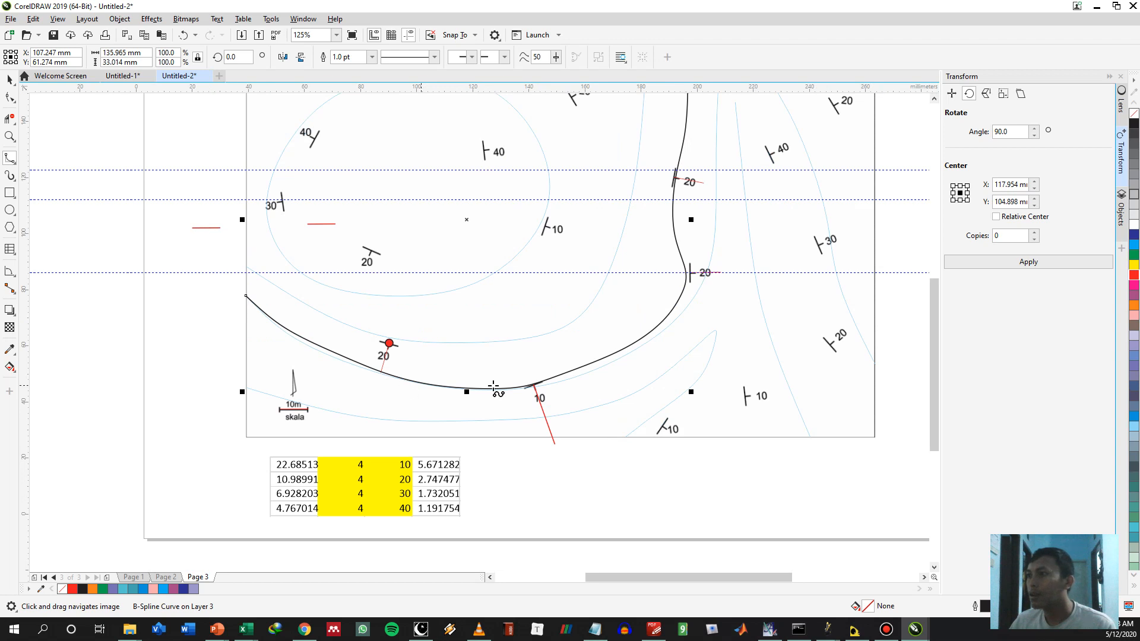
drag(614, 322, 604, 362)
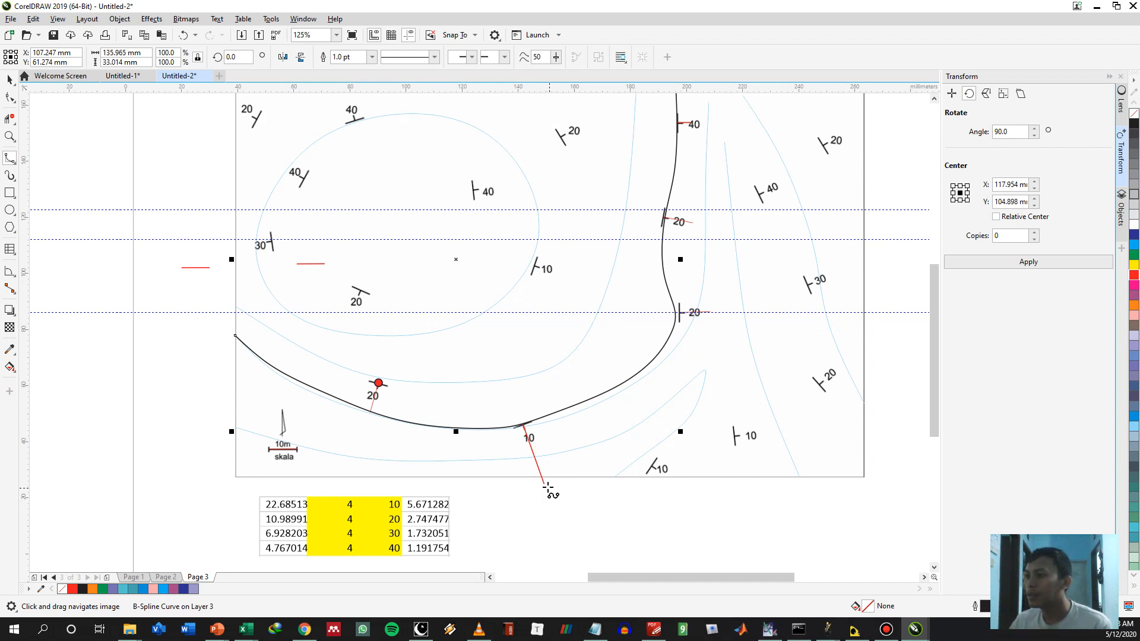
click(545, 483)
click(580, 477)
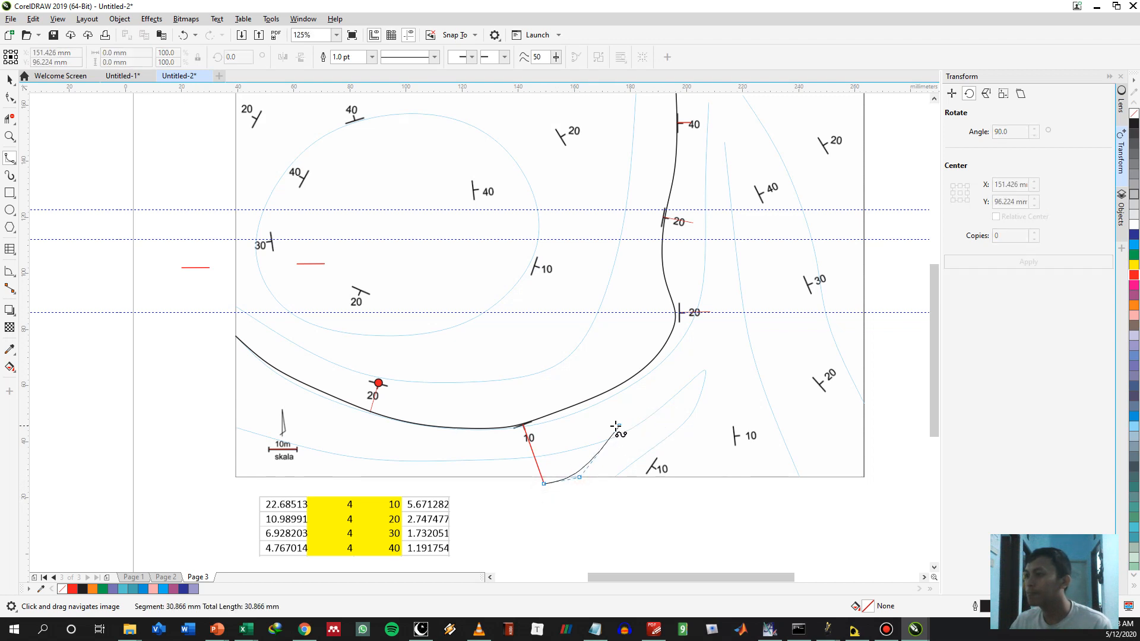
key(Escape)
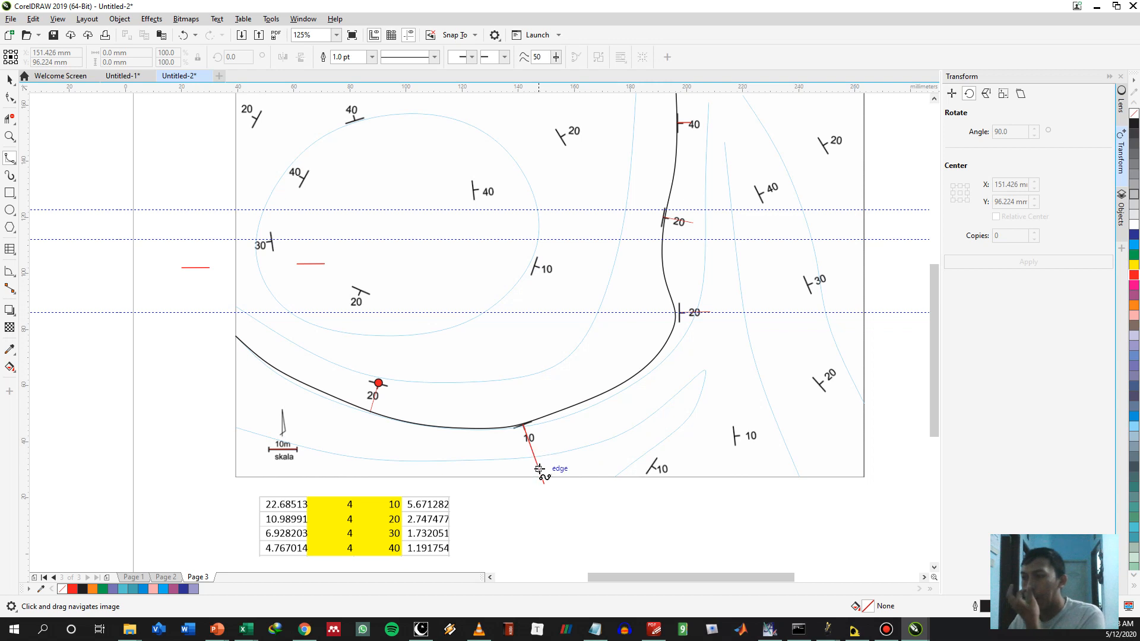
key(space)
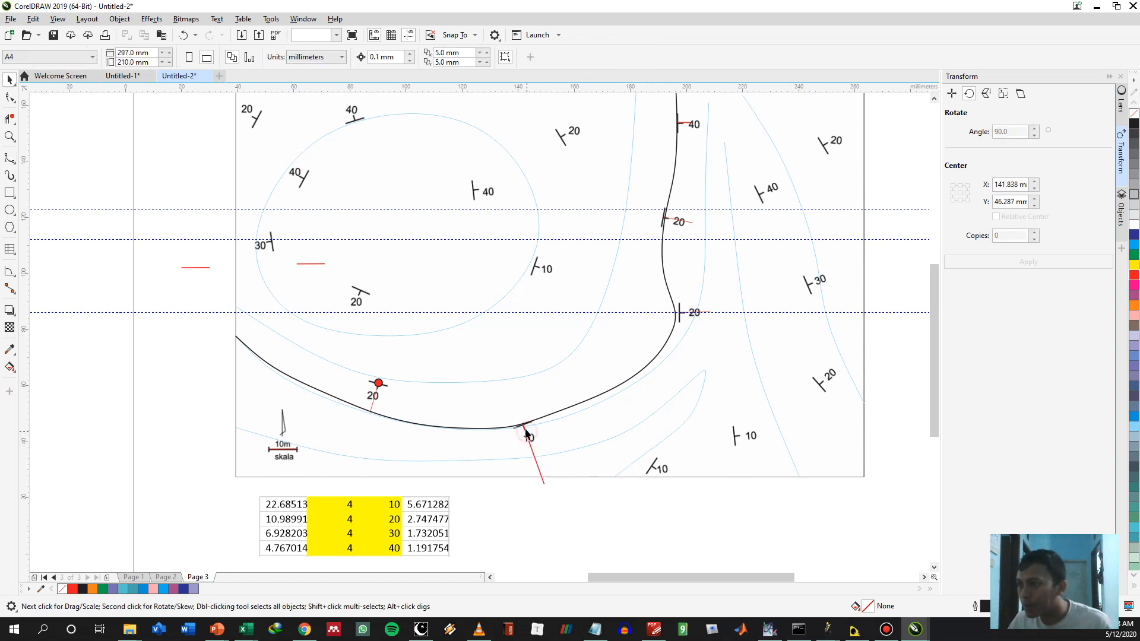
Copy the red line from the southern 10° symbol onto the 10° symbol at the map's south border and rotate it to about 322.4°
click(525, 427)
drag(521, 426, 652, 466)
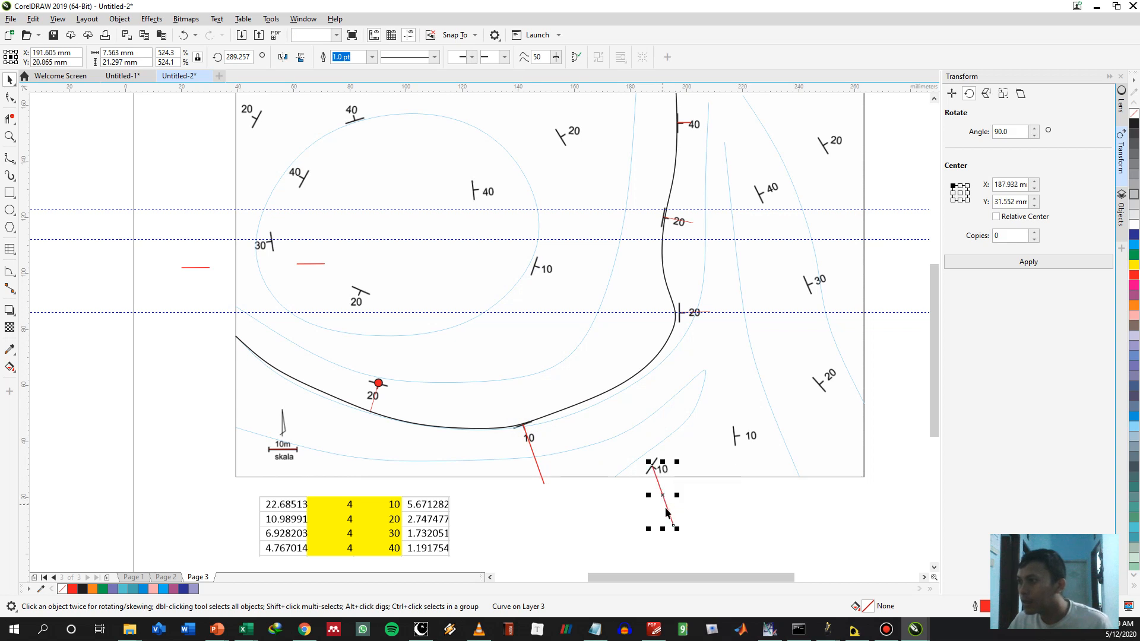
click(667, 510)
drag(672, 528, 719, 513)
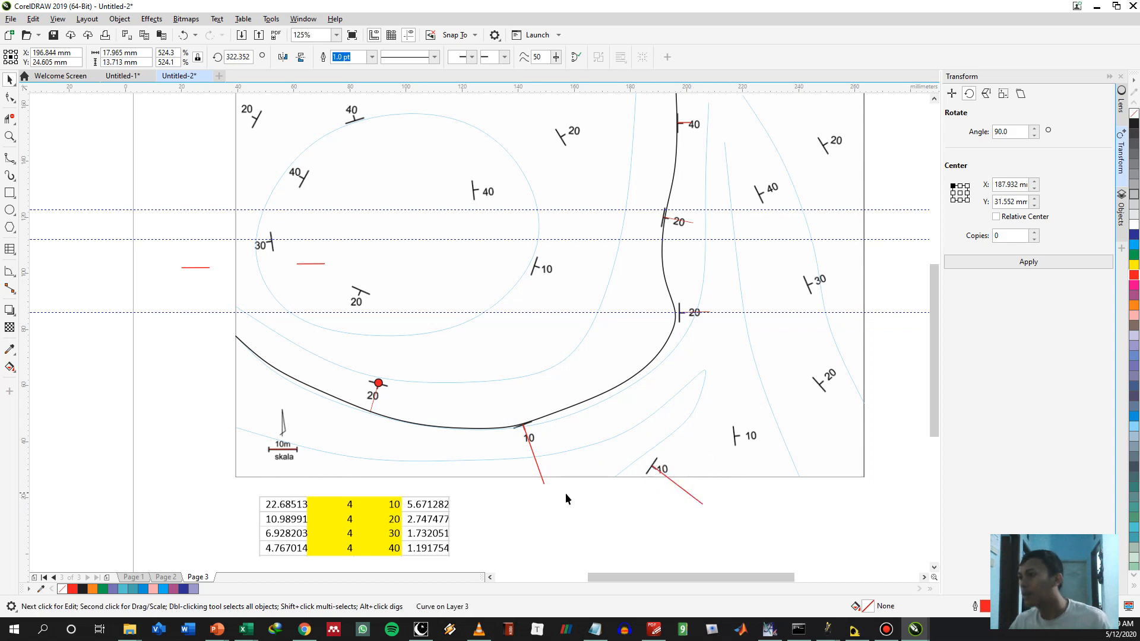
Draw a B-spline from the first 10° reference line's southern end through the next 10° symbol and the 20° lines' eastern ends to the north border
click(539, 475)
key(F5)
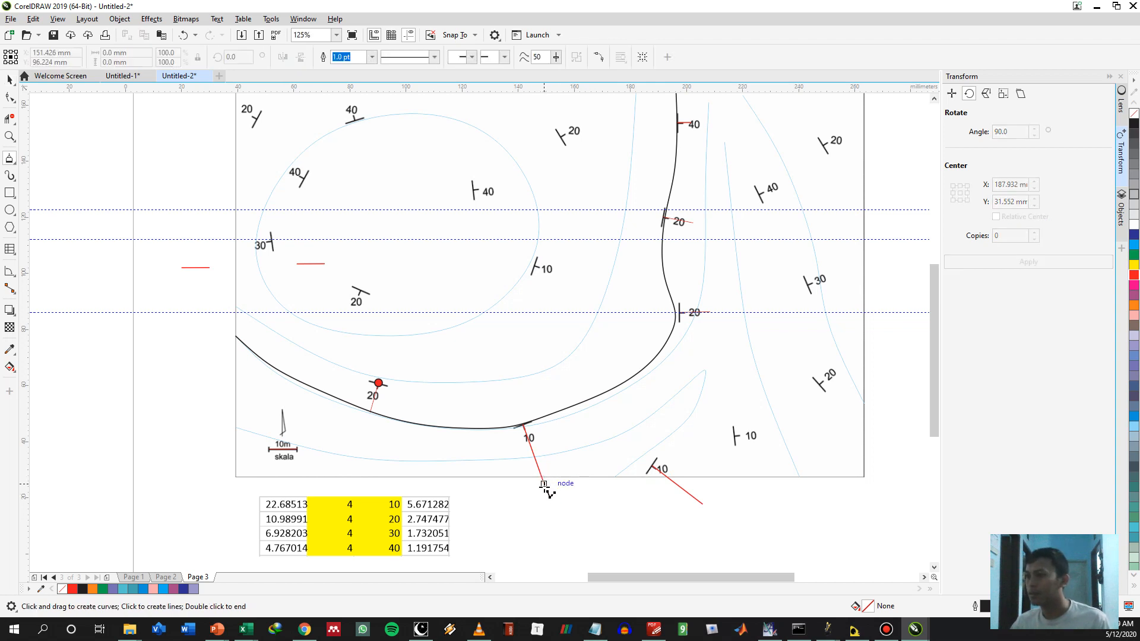
click(543, 484)
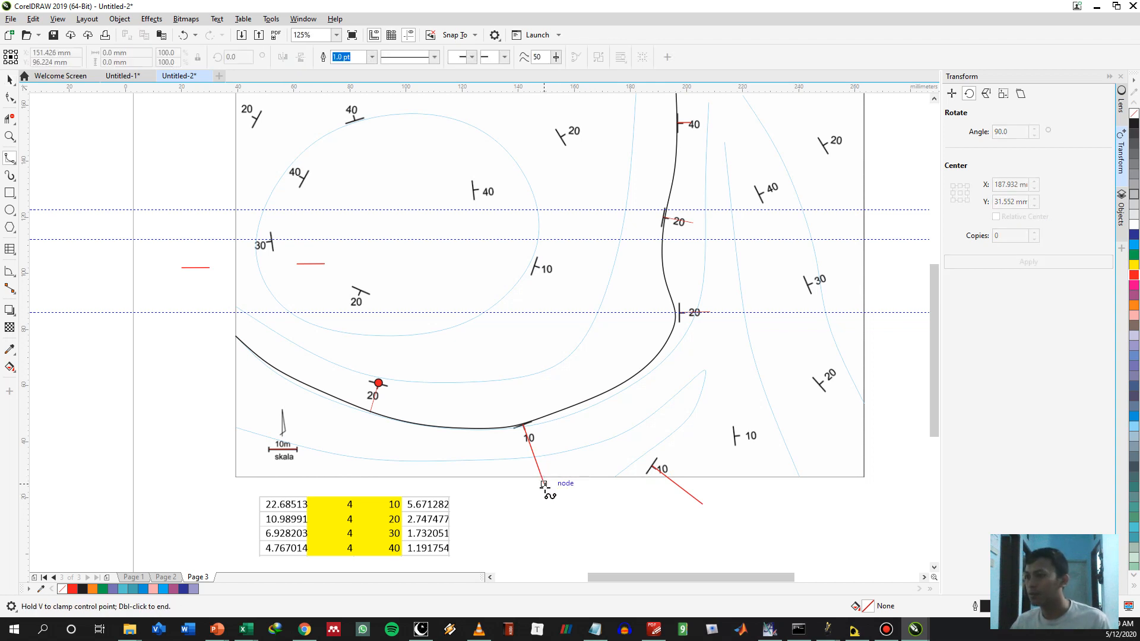
click(601, 485)
click(653, 464)
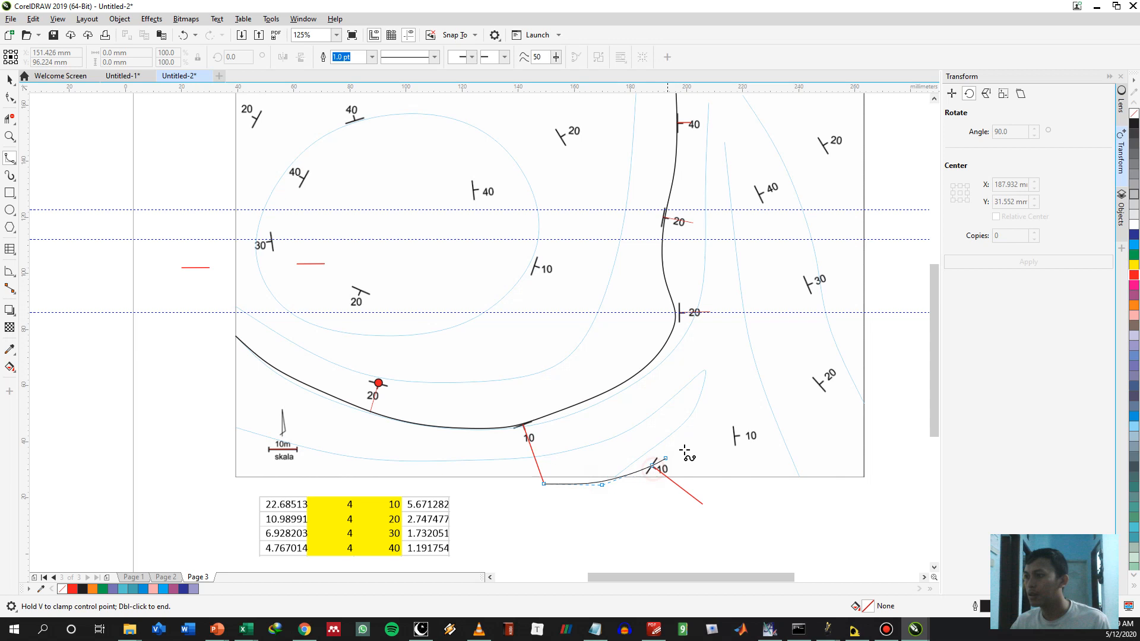
click(701, 417)
click(710, 311)
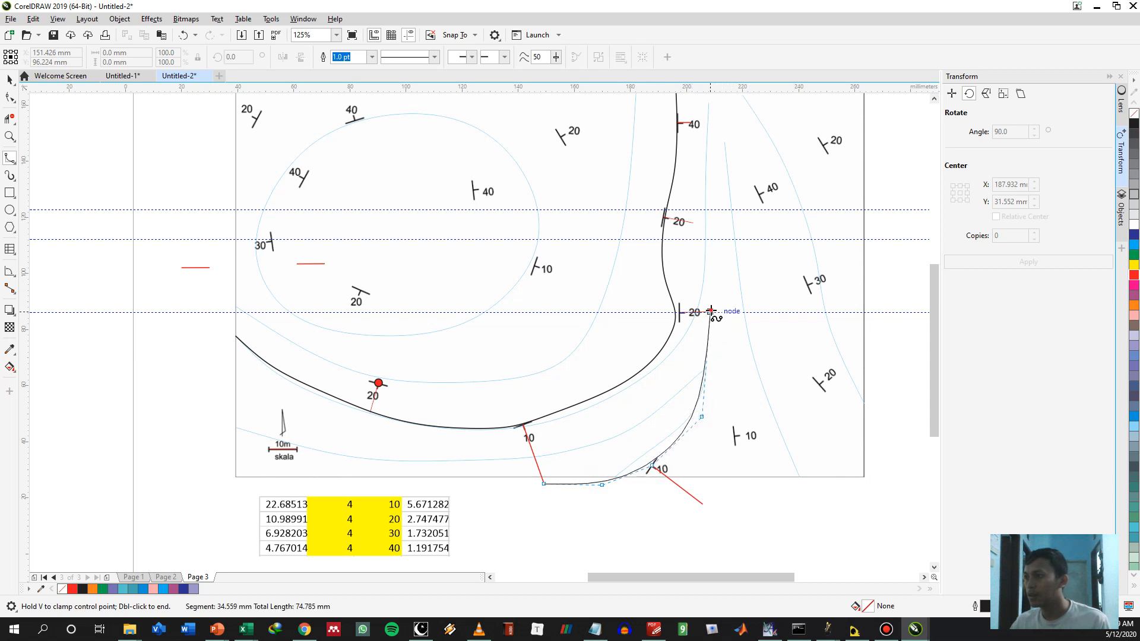
click(694, 259)
click(692, 224)
drag(707, 163, 682, 270)
click(667, 229)
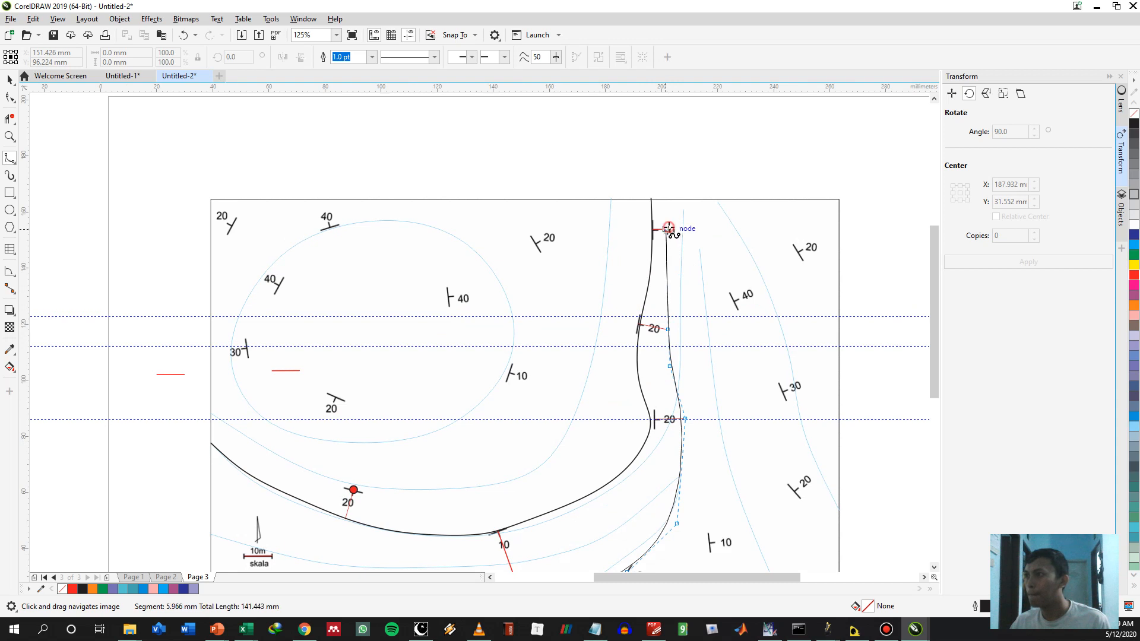
double_click(666, 198)
Copy that 10° reference line onto the 10° symbol in the map's southeast and rotate it about that end to about 8.6°
drag(733, 325, 742, 270)
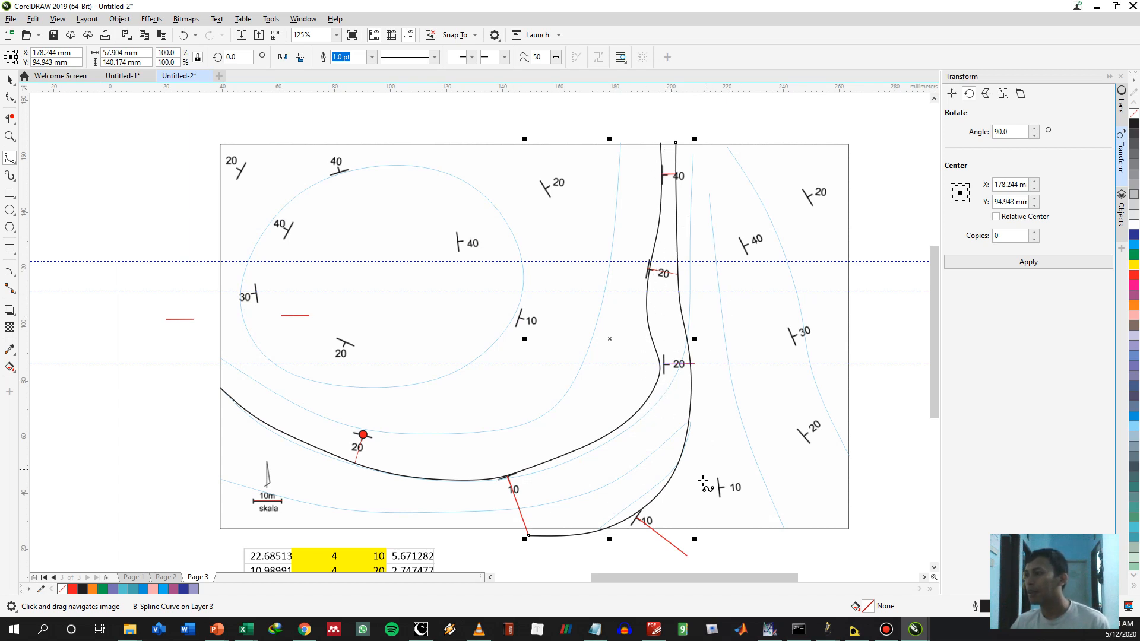
scroll(668, 536, up, 2)
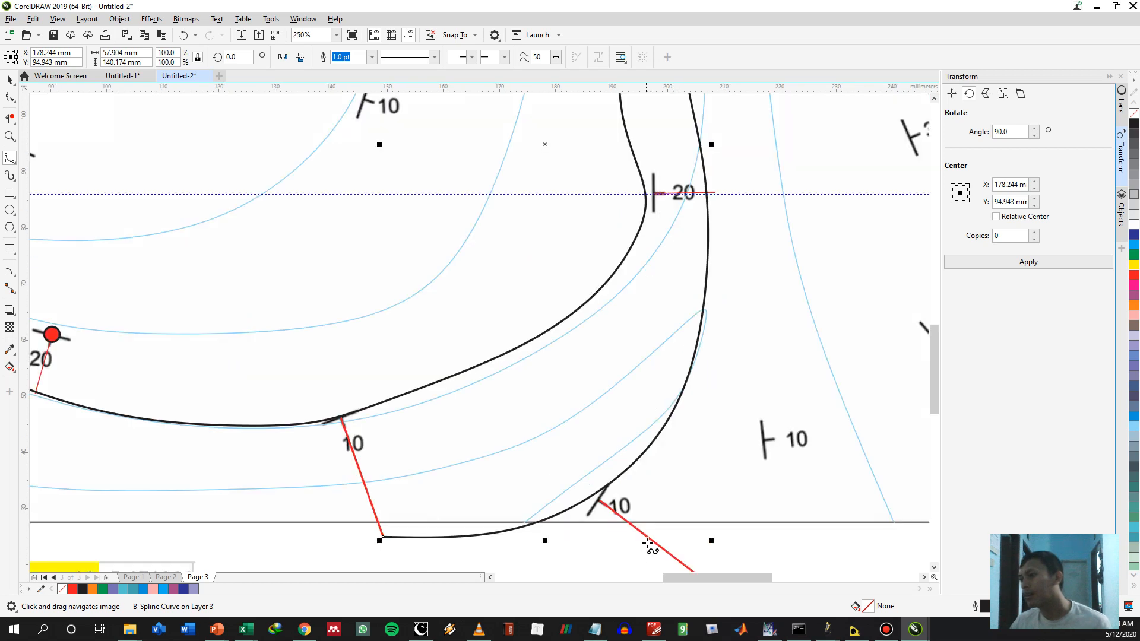
click(599, 500)
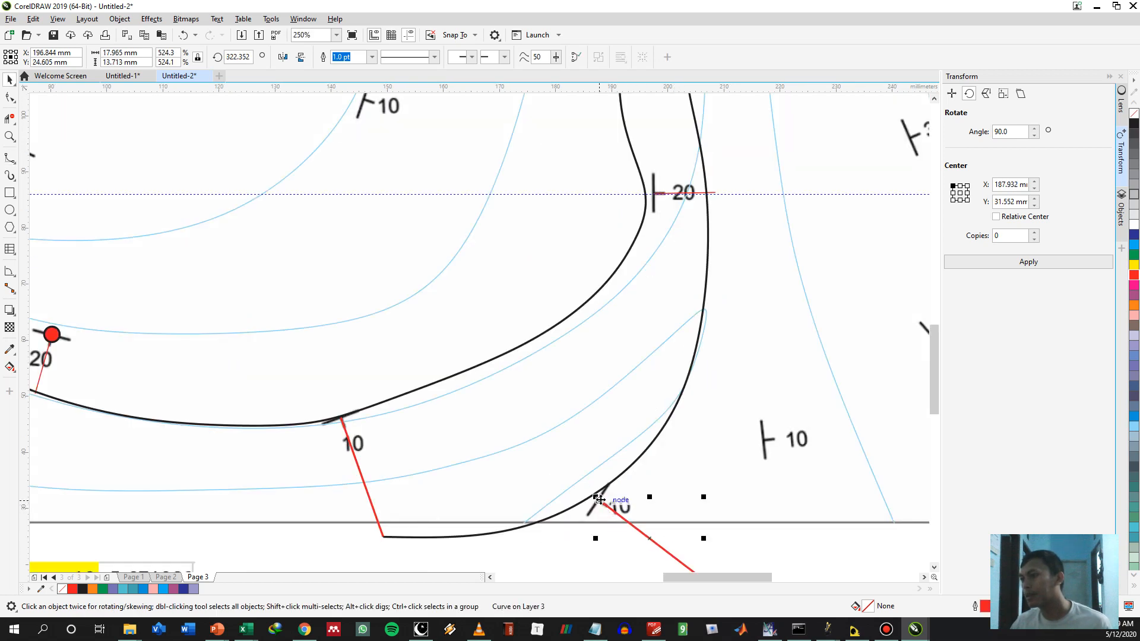
drag(599, 500, 764, 441)
click(797, 462)
drag(661, 379, 445, 343)
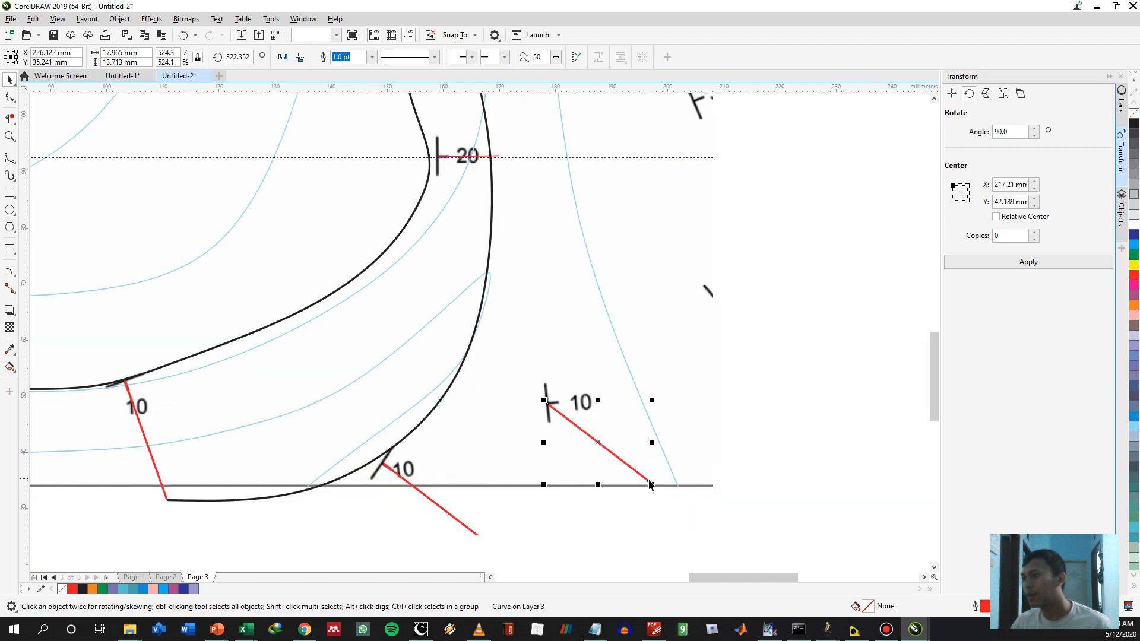
click(638, 471)
drag(652, 484, 700, 380)
scroll(595, 351, down, 1)
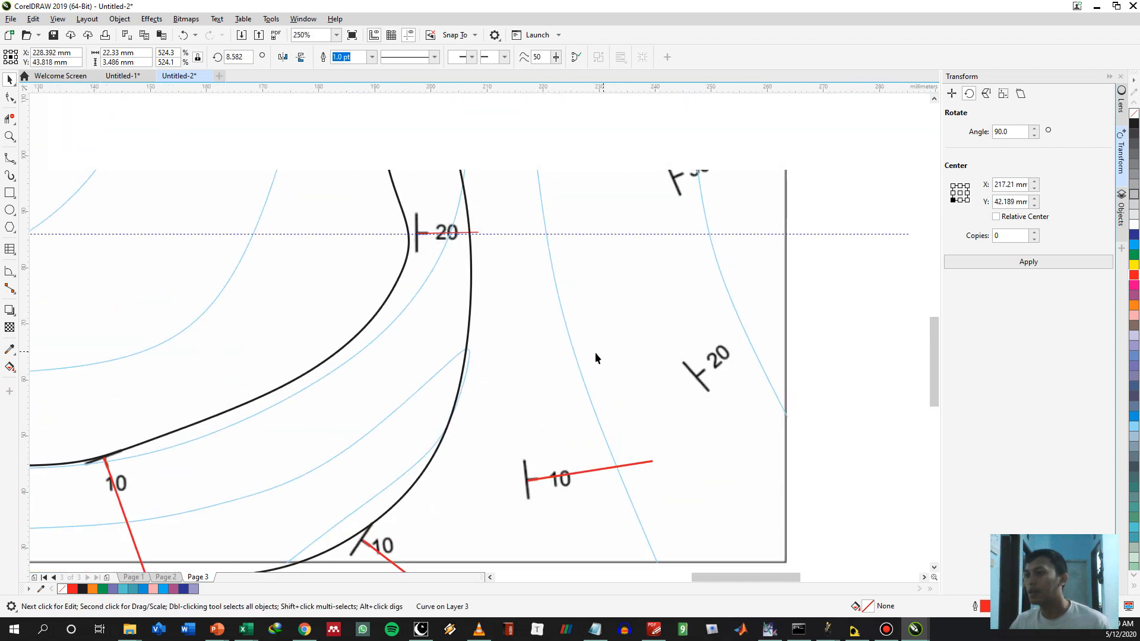
click(465, 473)
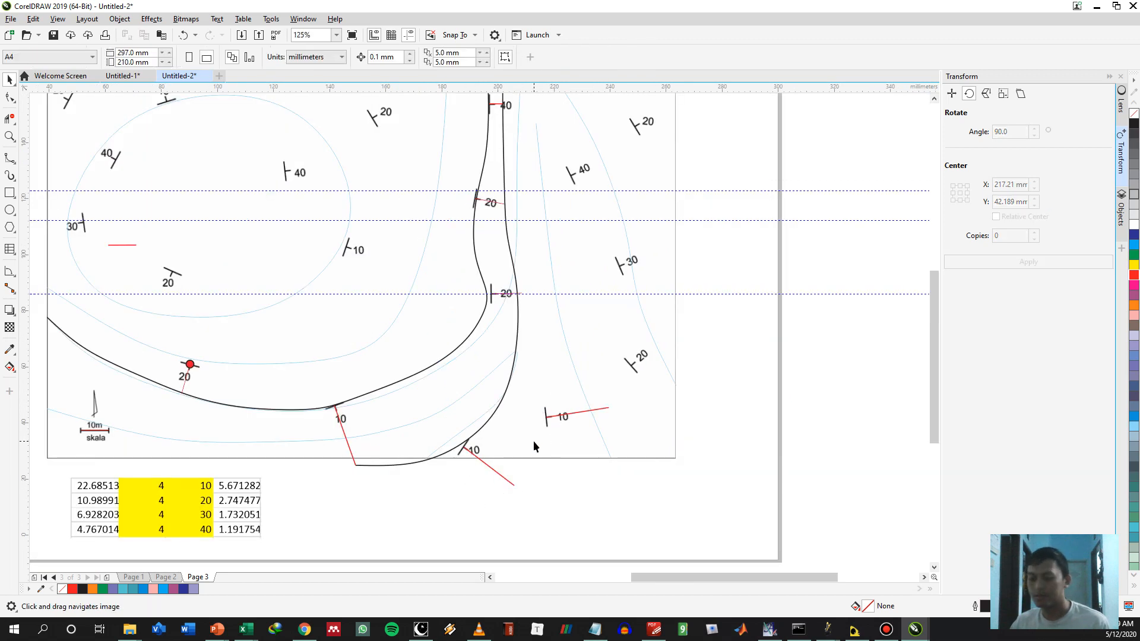
Copy the 4.8 mm red line from the 40° symbol near the north border onto the 40° symbol in the map's northeast
key(F5)
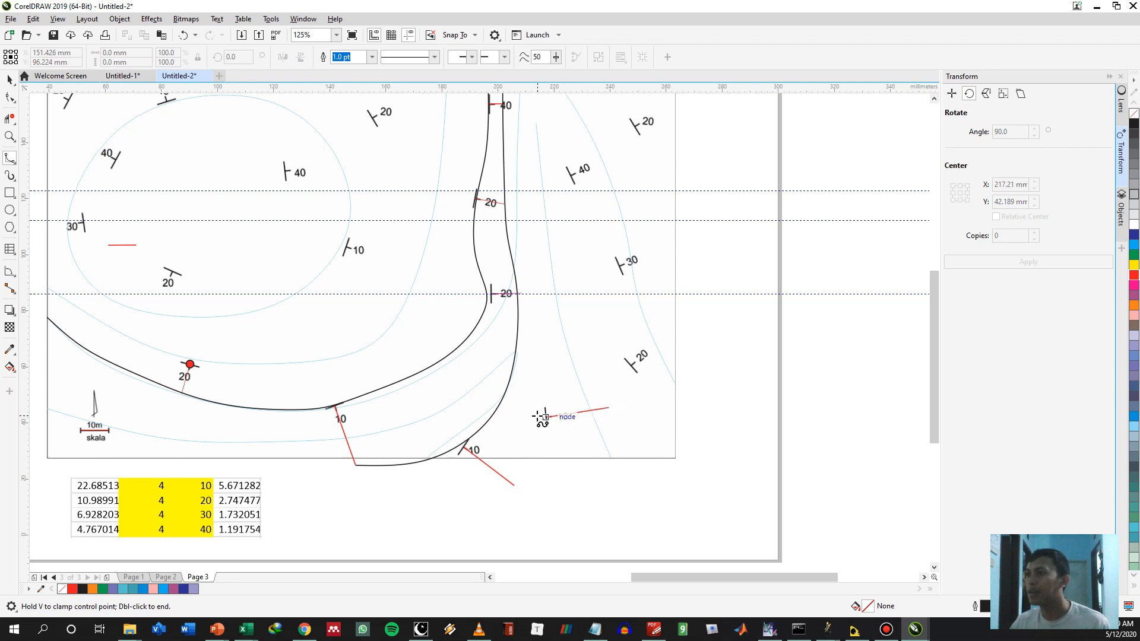
drag(559, 347, 544, 395)
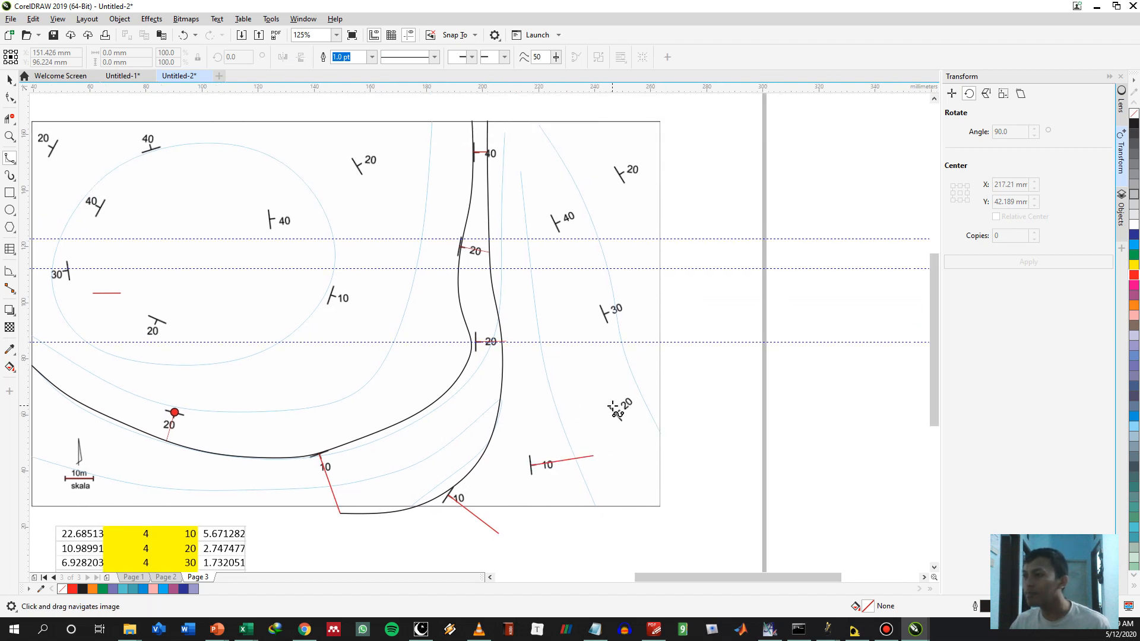
scroll(613, 407, up, 1)
scroll(476, 304, down, 1)
drag(421, 189, 396, 263)
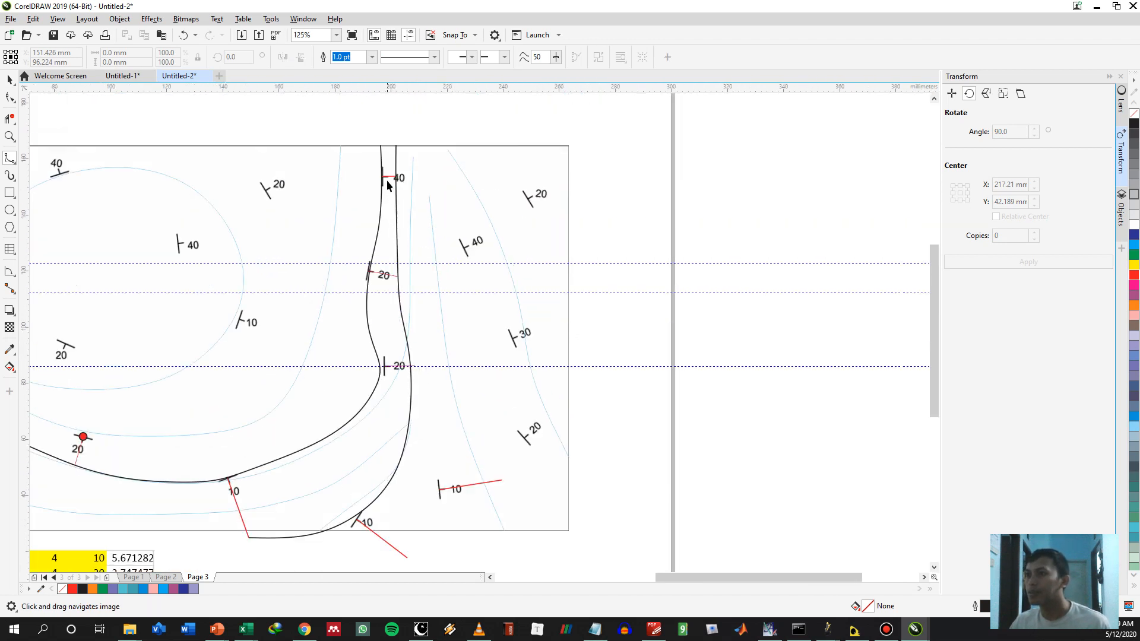
key(space)
drag(497, 248, 529, 451)
key(c)
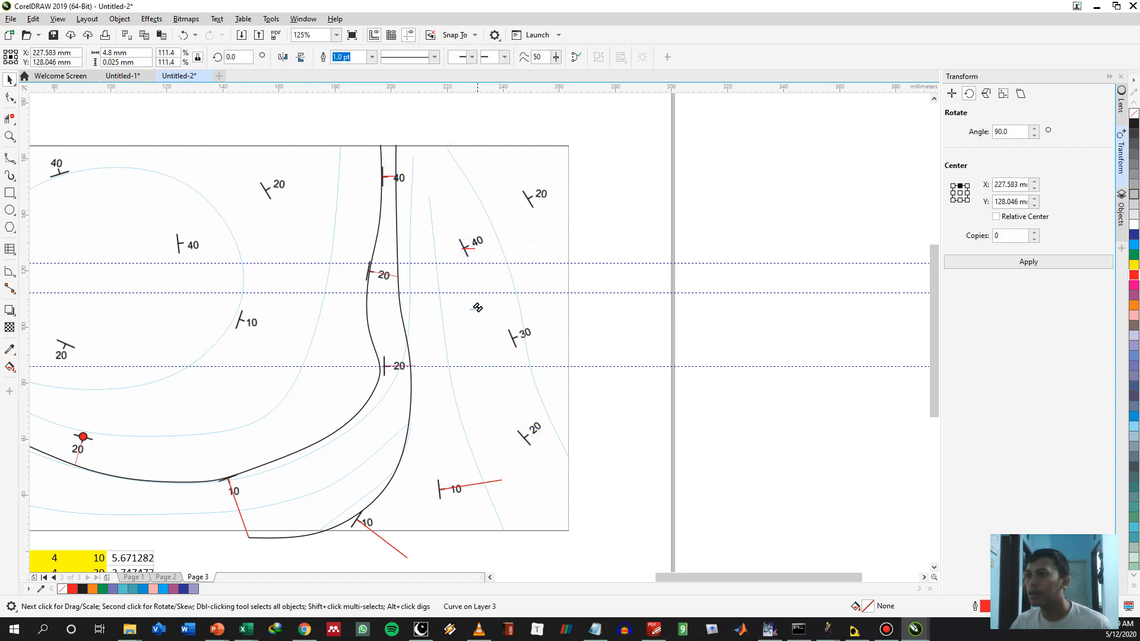
drag(478, 308, 482, 309)
key(Escape)
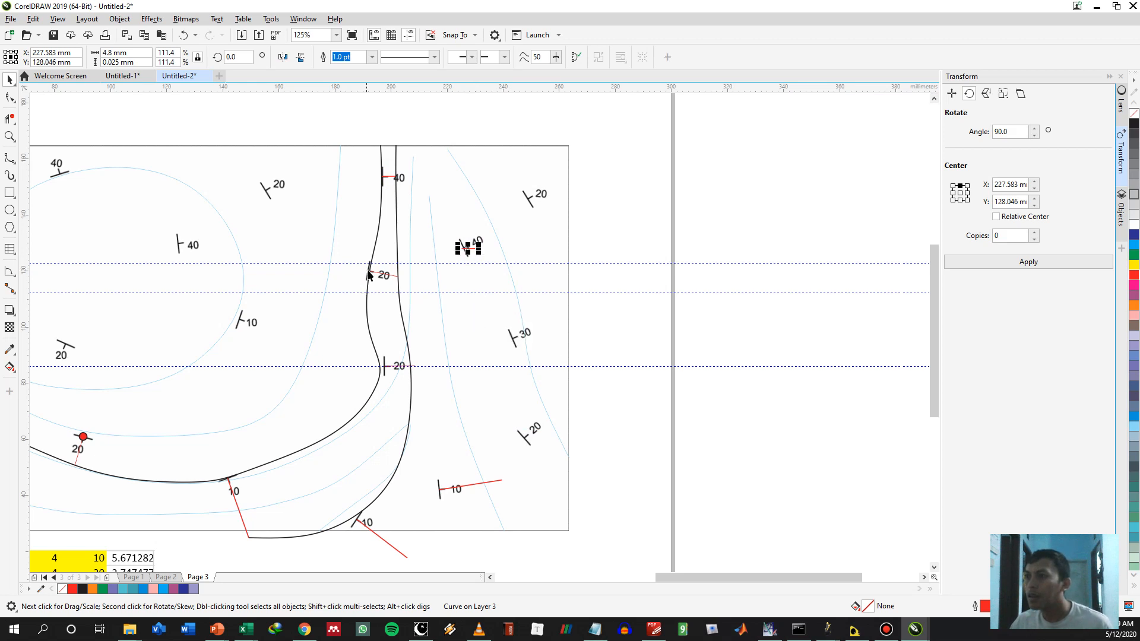
Copy the 20° reference line onto the southeastern and northeastern 20° symbols near the map's east border
drag(376, 278, 532, 444)
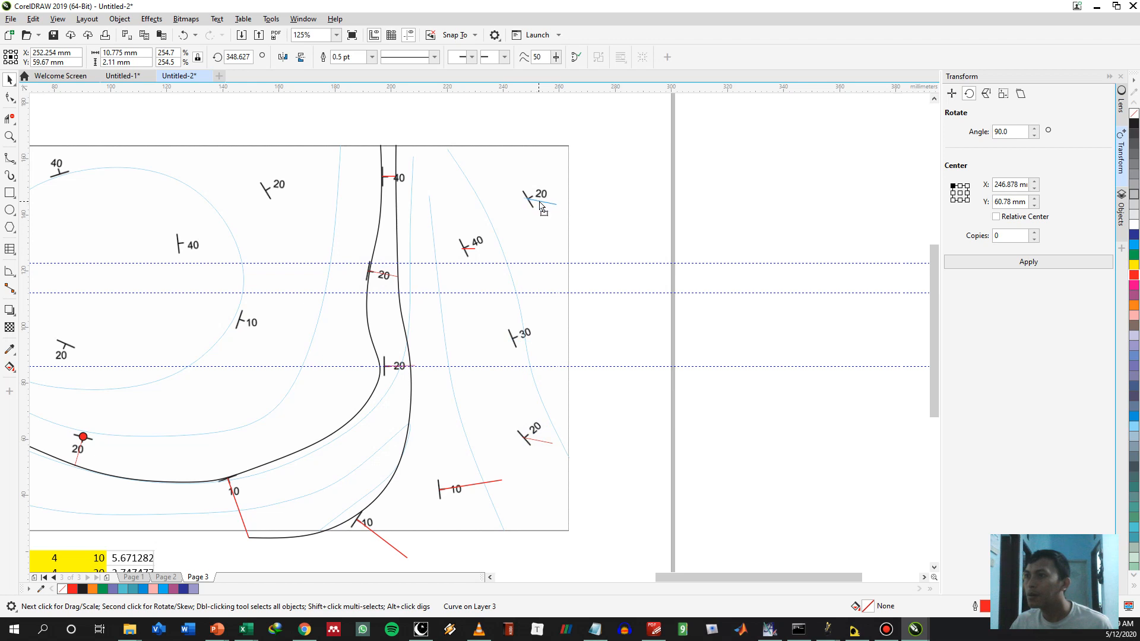
drag(541, 206, 541, 206)
click(585, 222)
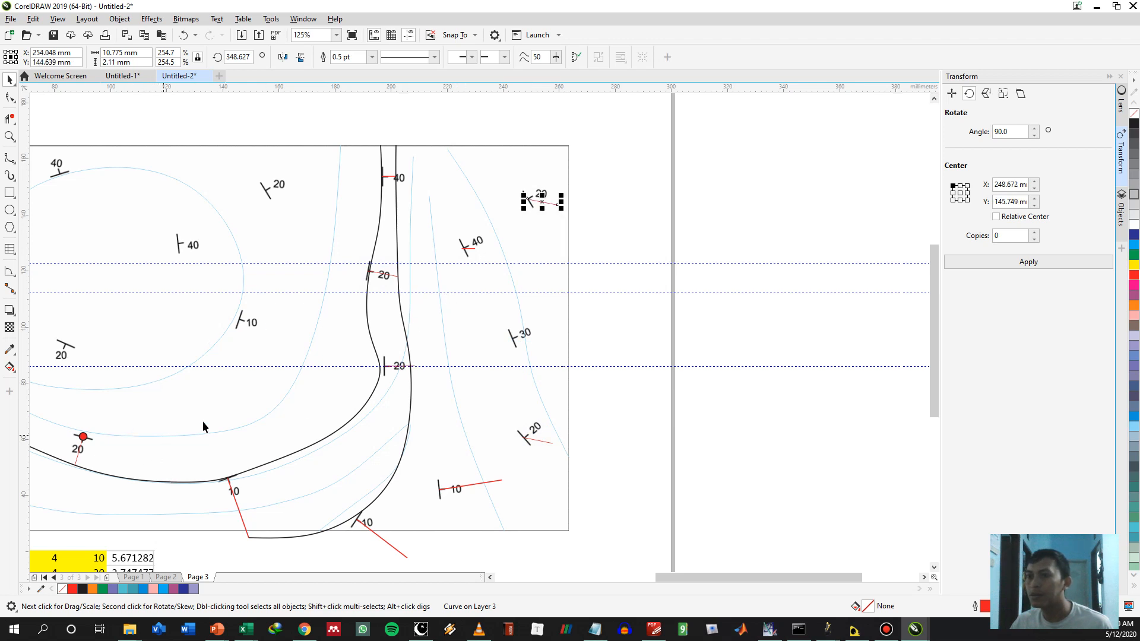
Set the red line inside the oval contour to 6.9 mm long and copy it onto the 30° symbol in the map's east
drag(228, 348, 356, 319)
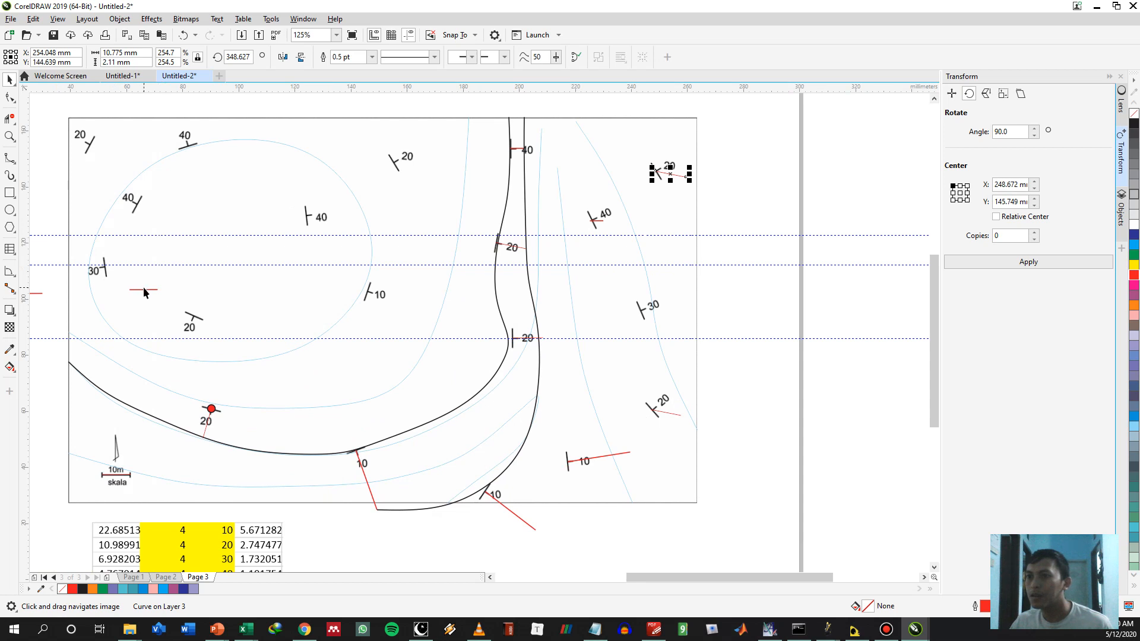
right_click(142, 290)
key(Escape)
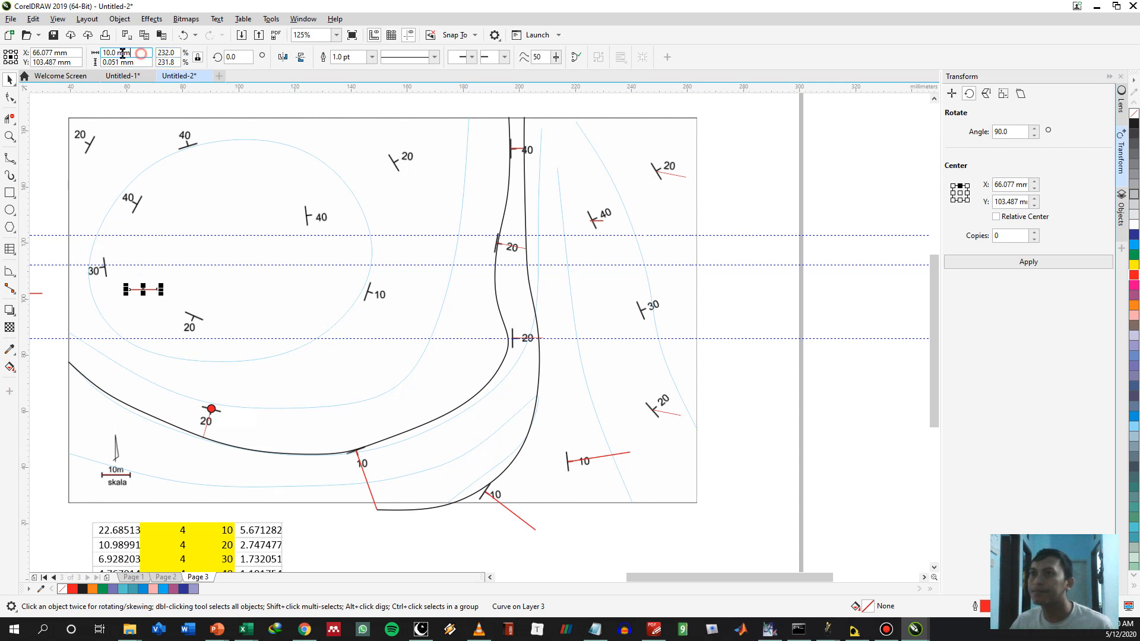
drag(142, 54, 3, 39)
text(6.9)
key(Return)
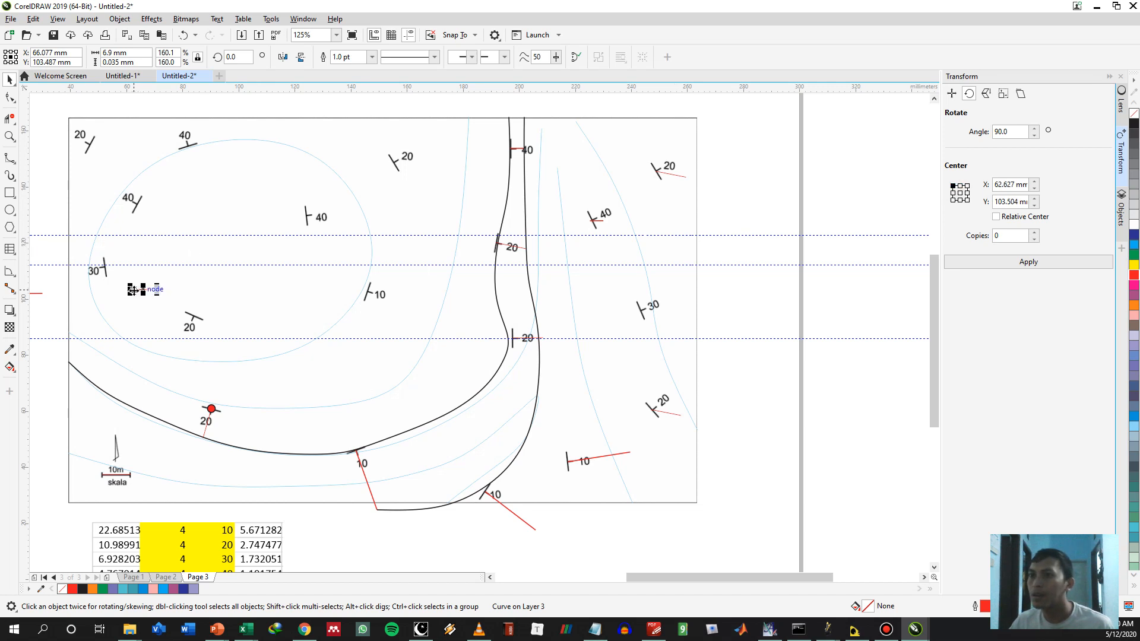
drag(133, 289, 644, 312)
click(676, 333)
Rotate the copied lines on the eastern 40°, 30° and two 20° symbols perpendicular to their strikes, the northeastern 20° line to about 30.1°
scroll(680, 416, up, 1)
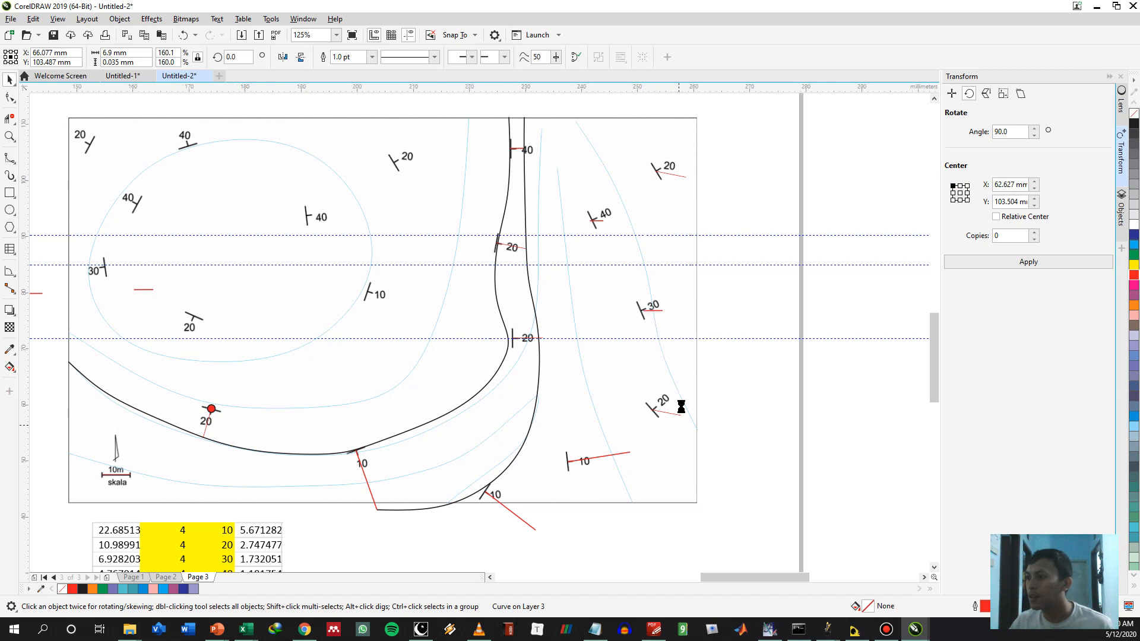
scroll(636, 406, down, 1)
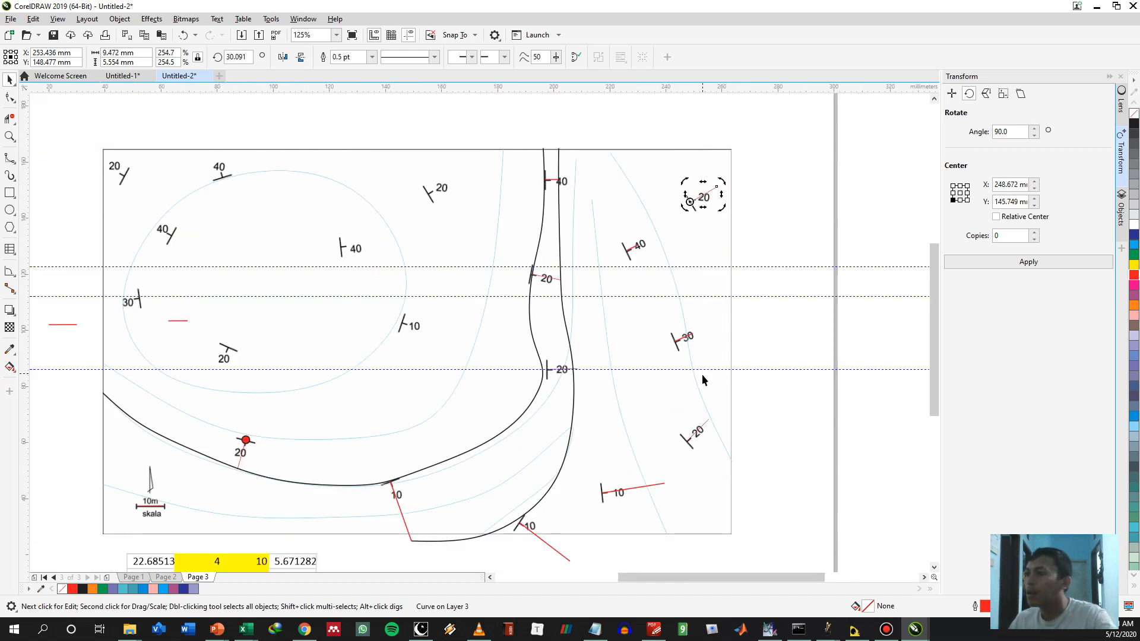
click(802, 458)
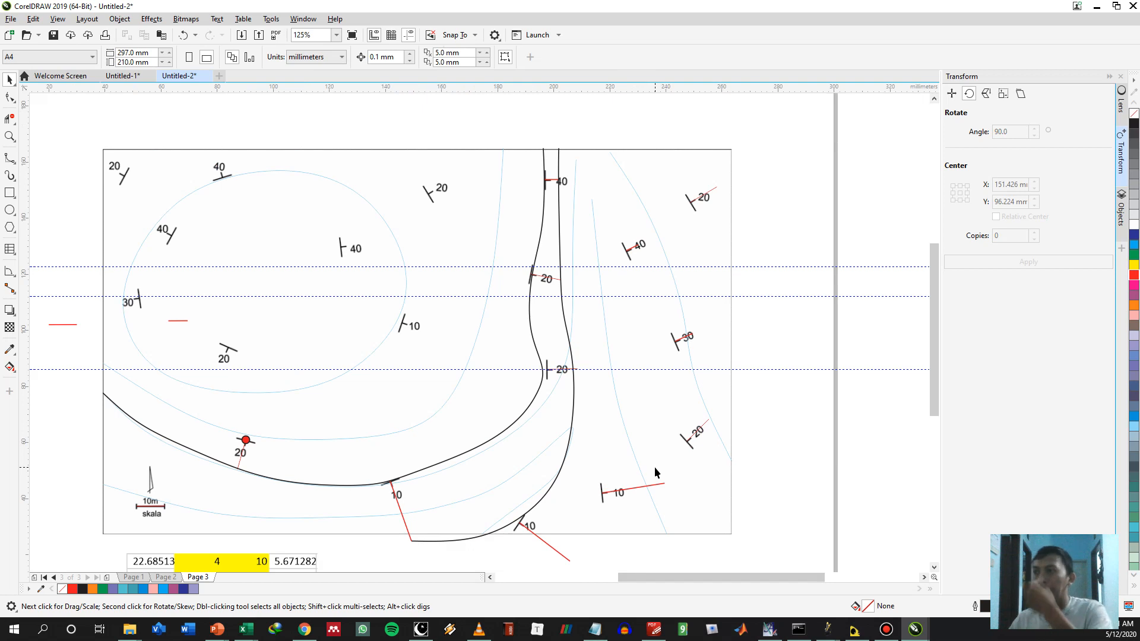
Draw a B-spline from the northeastern 40° symbol through the 30° and southeastern 20° symbols to the map's east border, about 38 by 98 mm
key(F5)
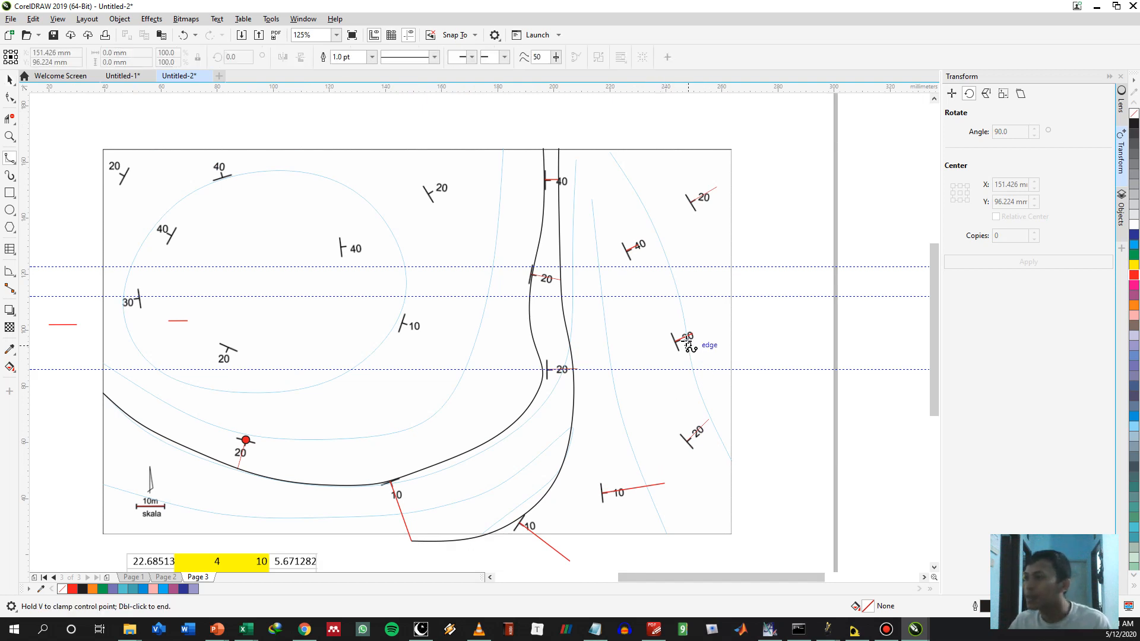
click(626, 251)
click(675, 341)
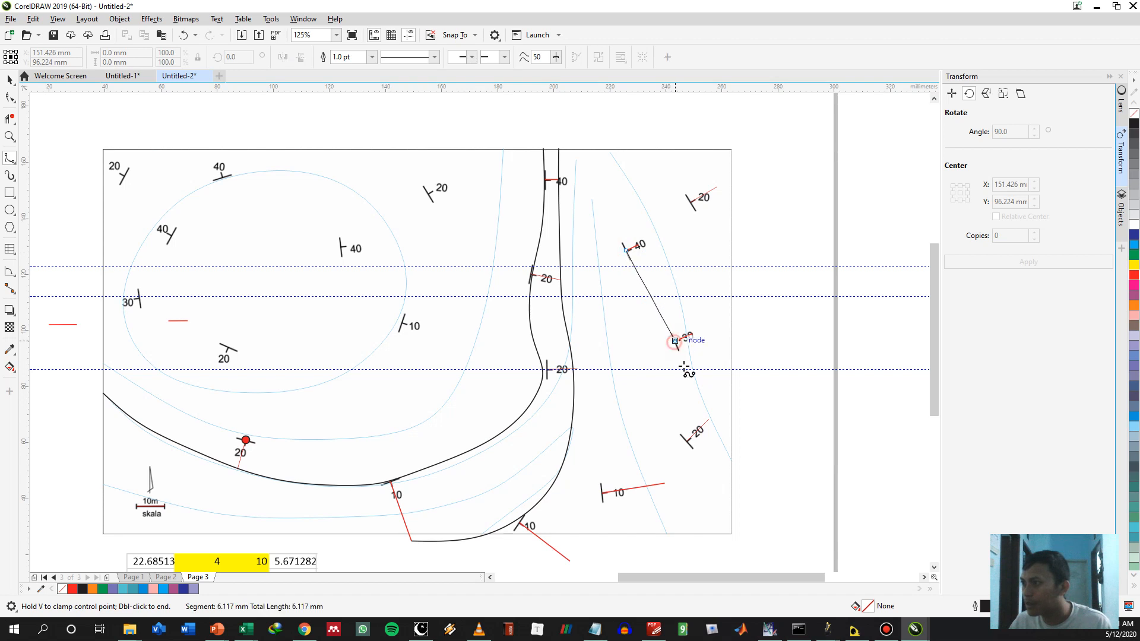
click(678, 347)
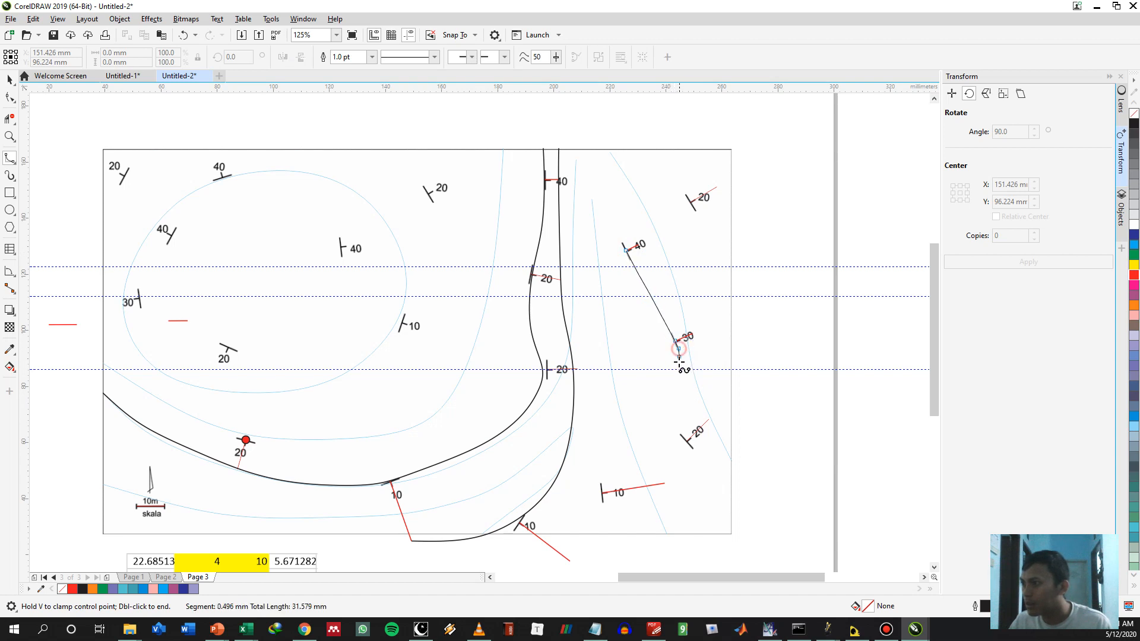
click(671, 386)
click(676, 428)
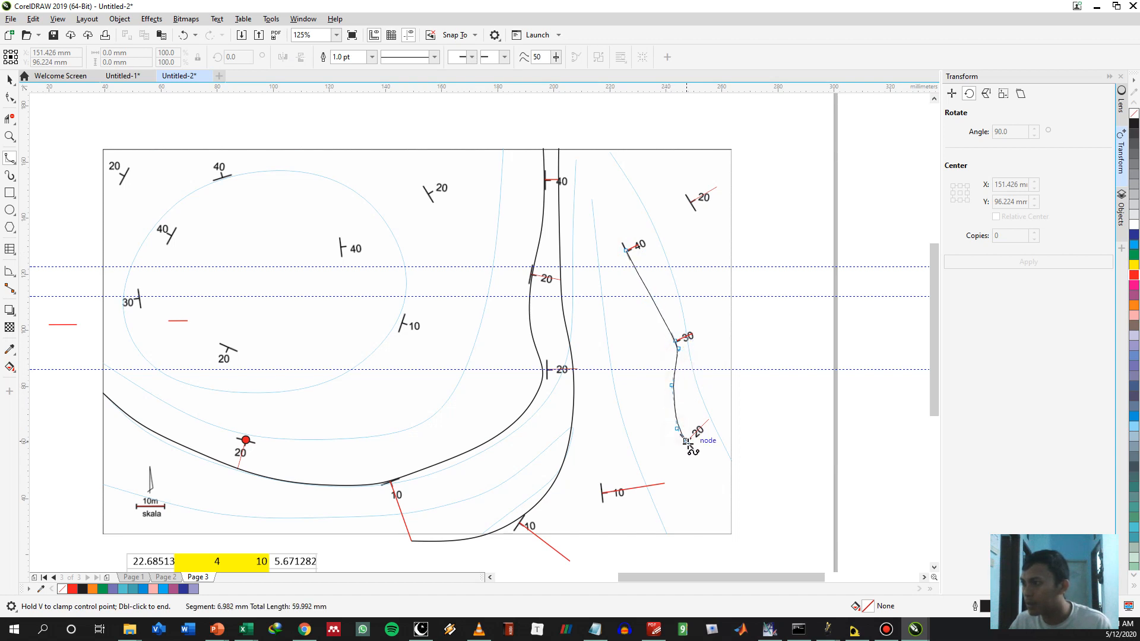
click(688, 442)
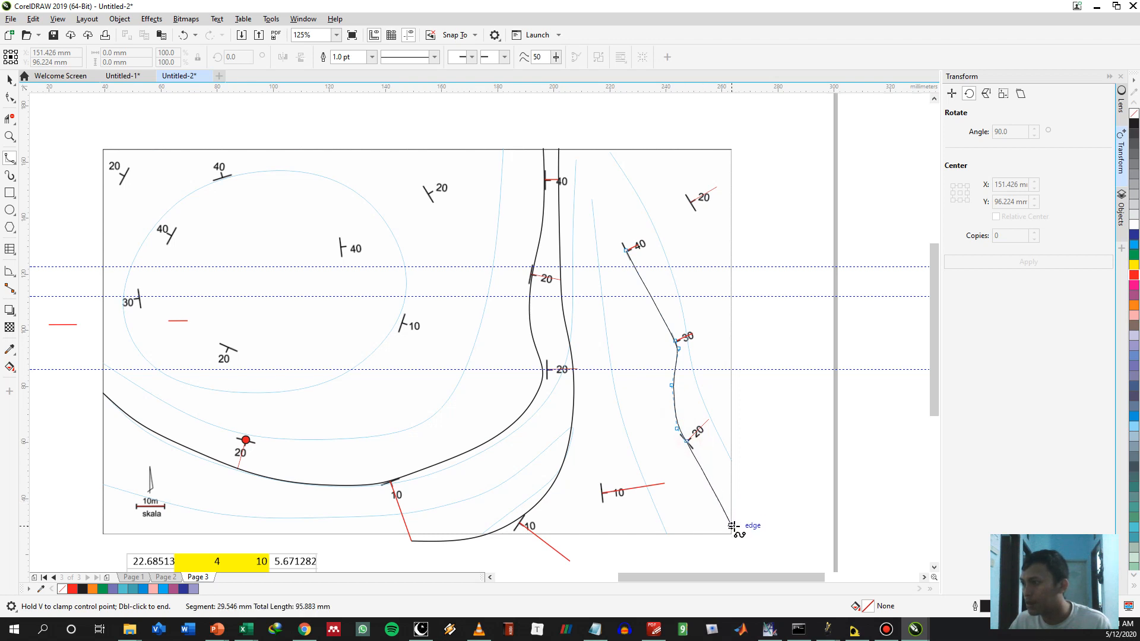
double_click(733, 526)
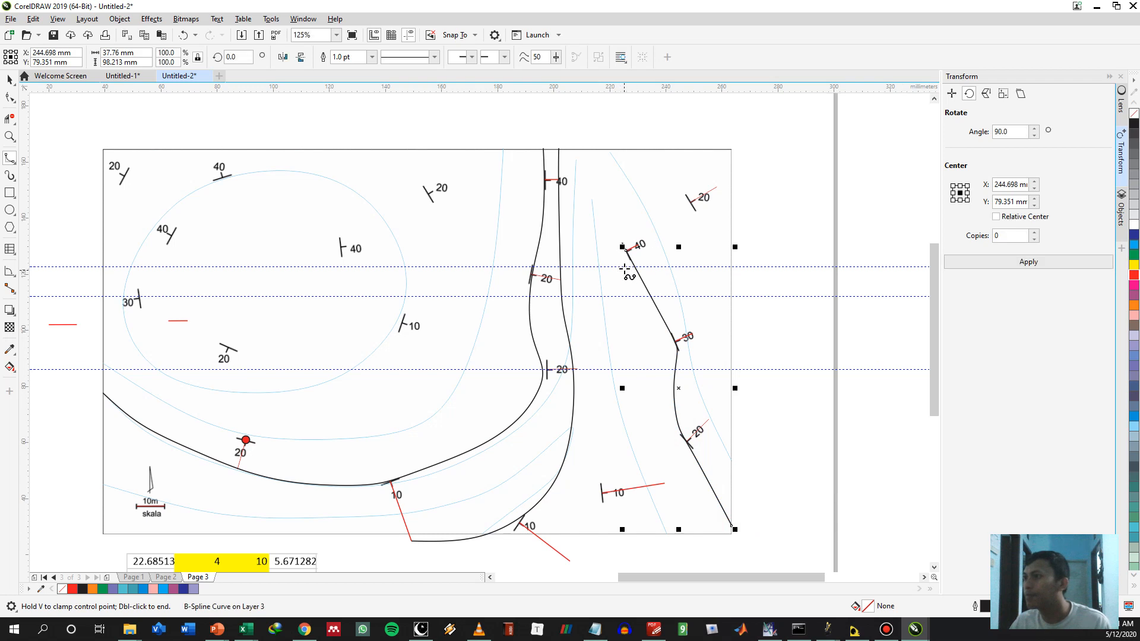
Extend the new B-spline from its start at the 40° symbol up to the map's north border
click(626, 250)
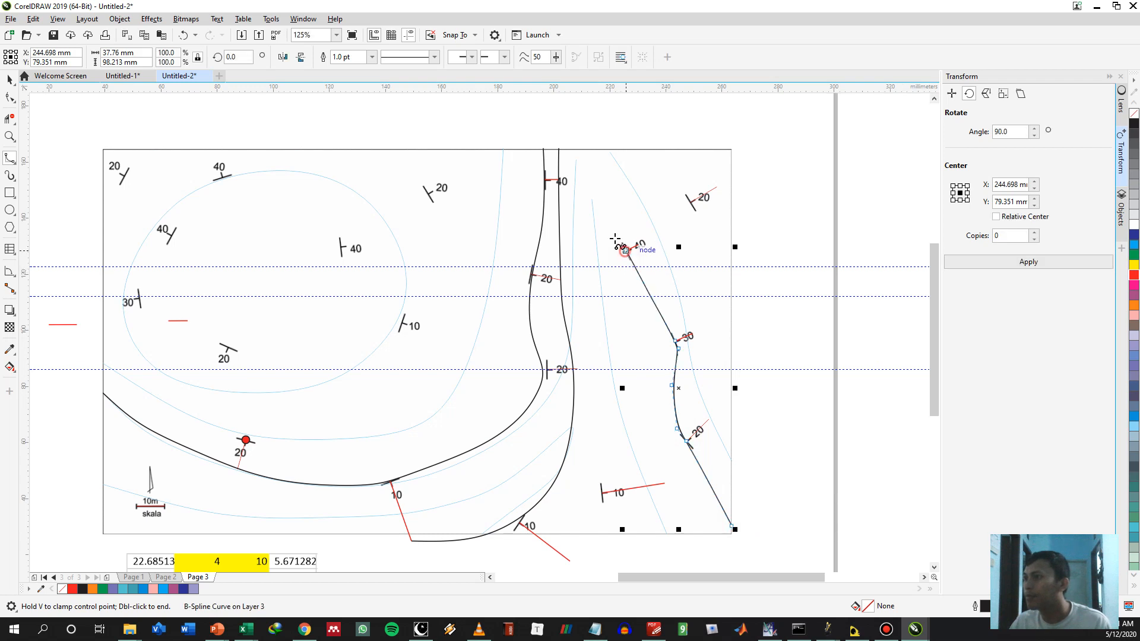
click(603, 206)
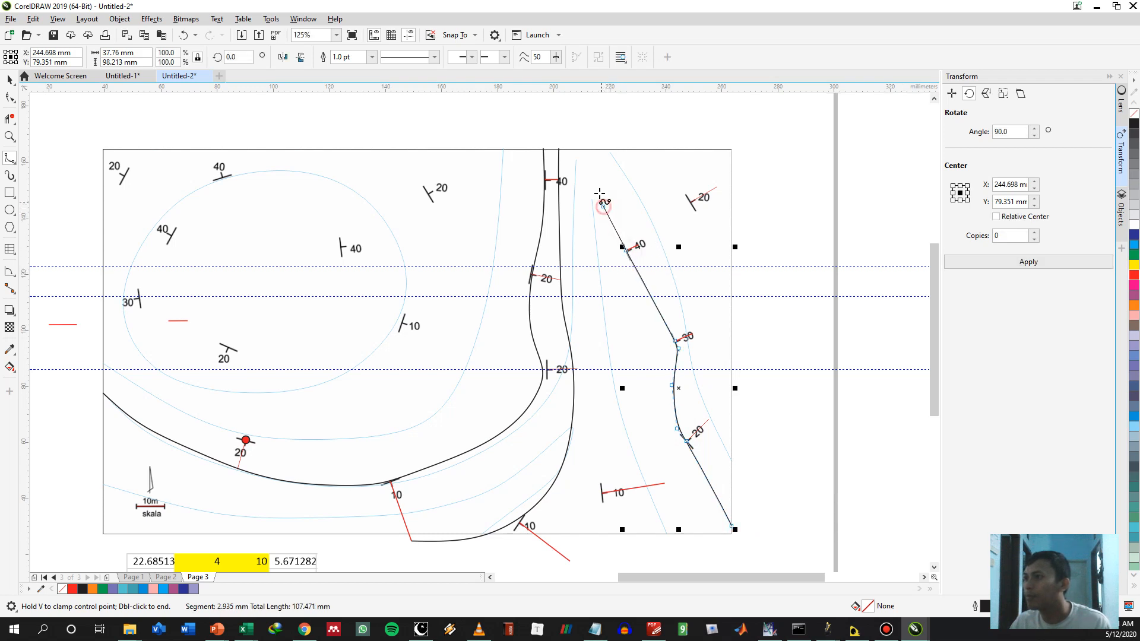
double_click(590, 148)
scroll(590, 152, up, 2)
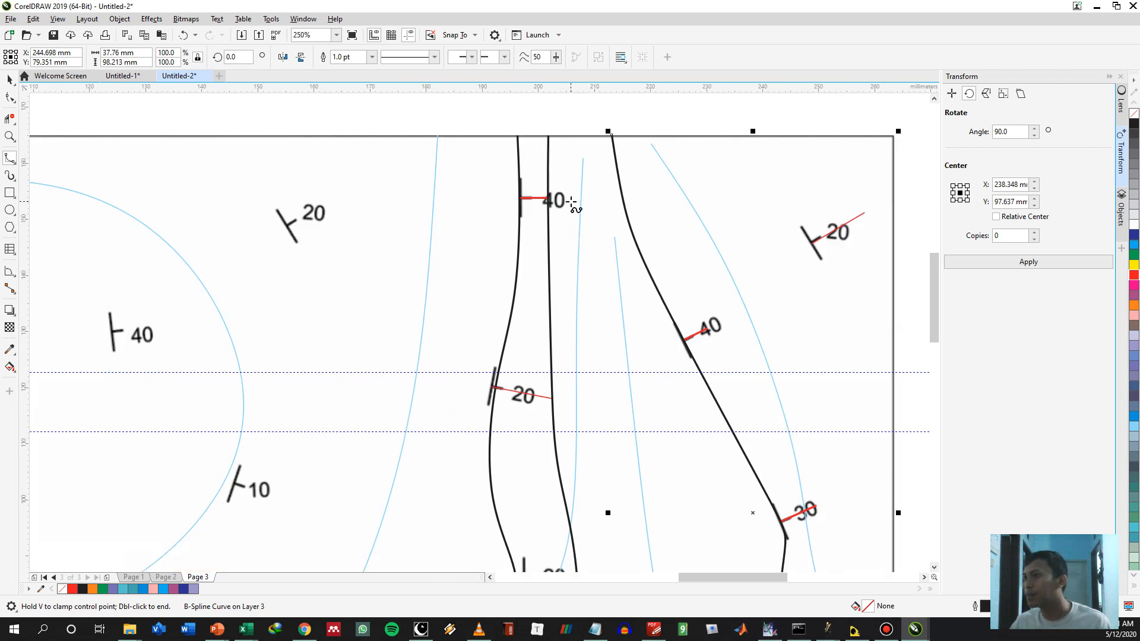
Copy the red reference line on the northern 40° symbol end to end eastward, starting from the contour at its east end
scroll(571, 202, up, 2)
key(space)
click(468, 195)
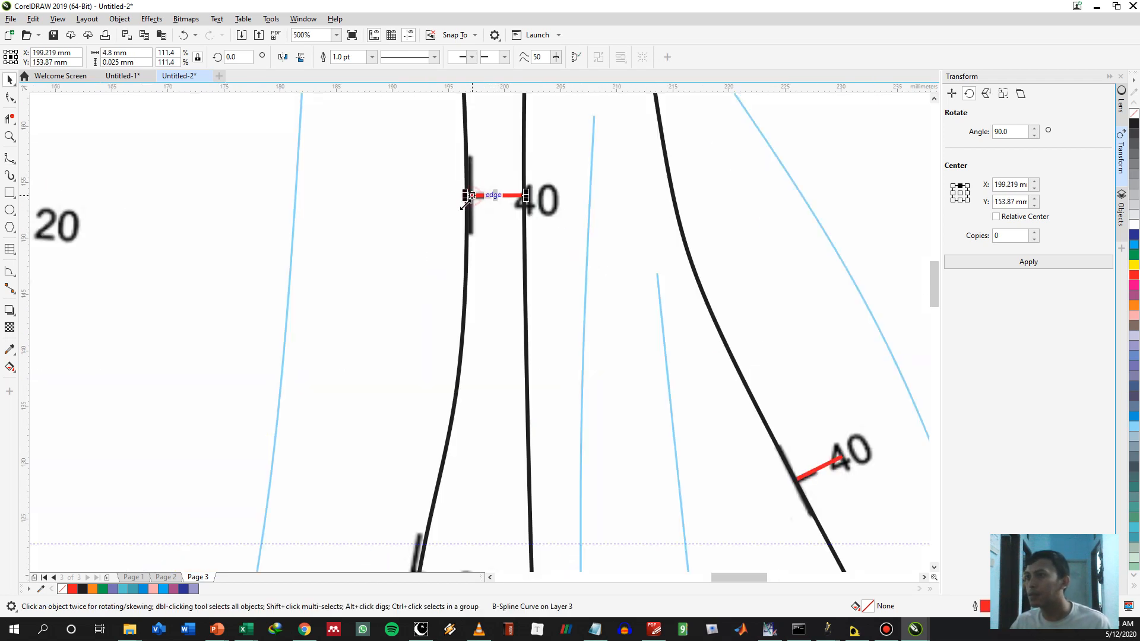
drag(469, 196, 524, 196)
Copy the red line of the 20° symbol south of it end to end eastward and rotate the copy to about 1.4°
scroll(570, 403, down, 2)
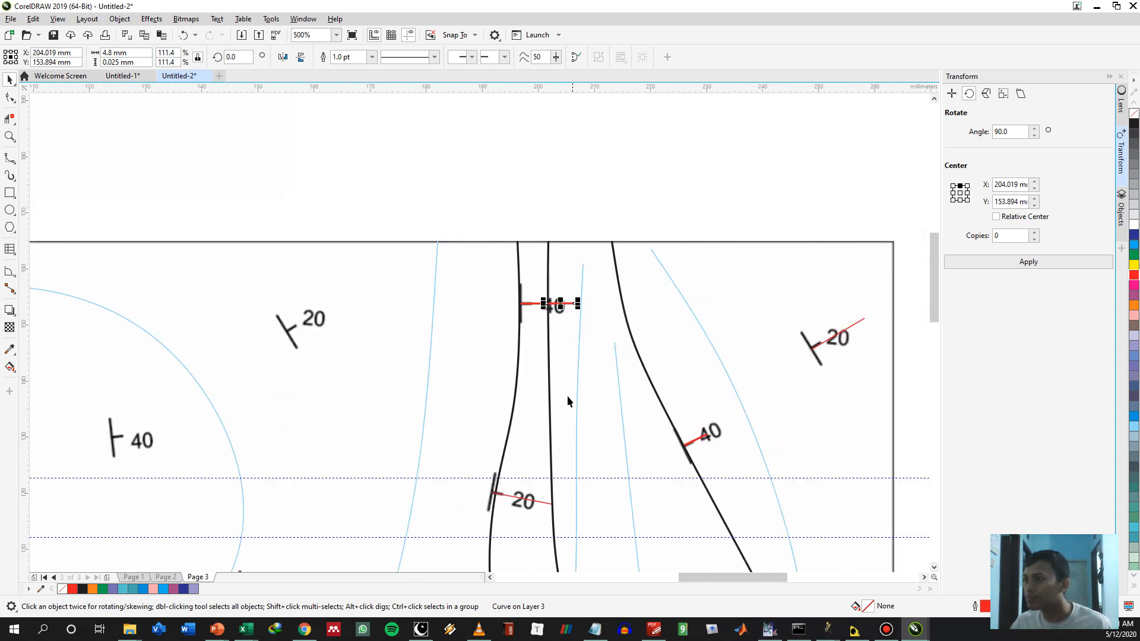
scroll(568, 356, down, 3)
click(506, 302)
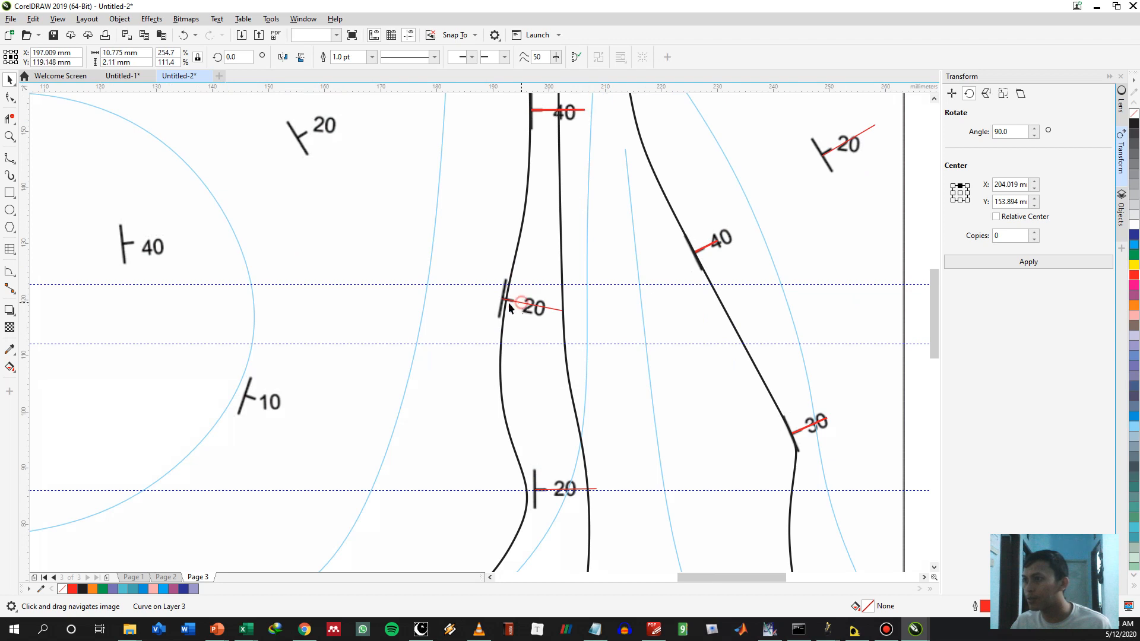
drag(502, 299, 575, 313)
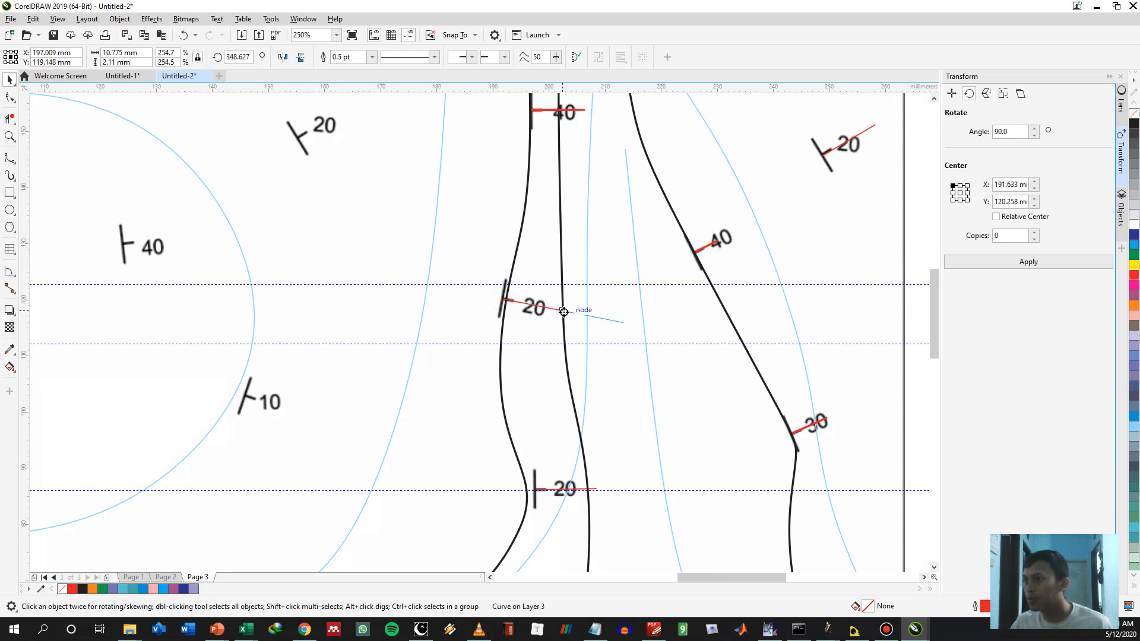
click(596, 315)
click(594, 316)
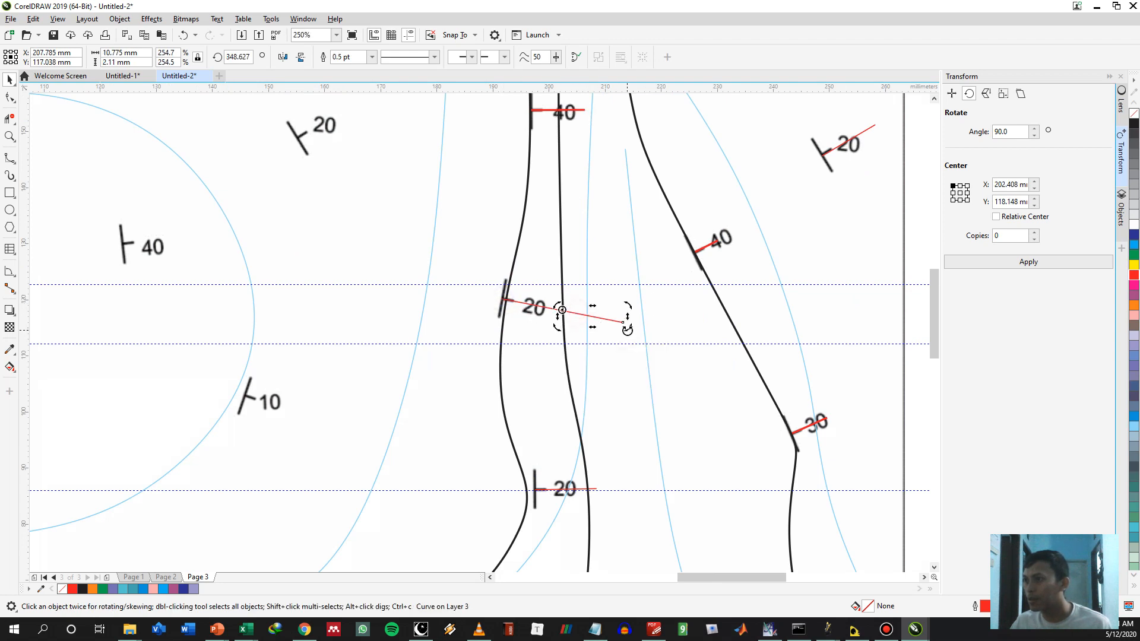
drag(625, 323, 633, 315)
Reshape the second B-spline contour eastward so it passes through the end of the lower 20° symbol's red line
scroll(649, 357, down, 3)
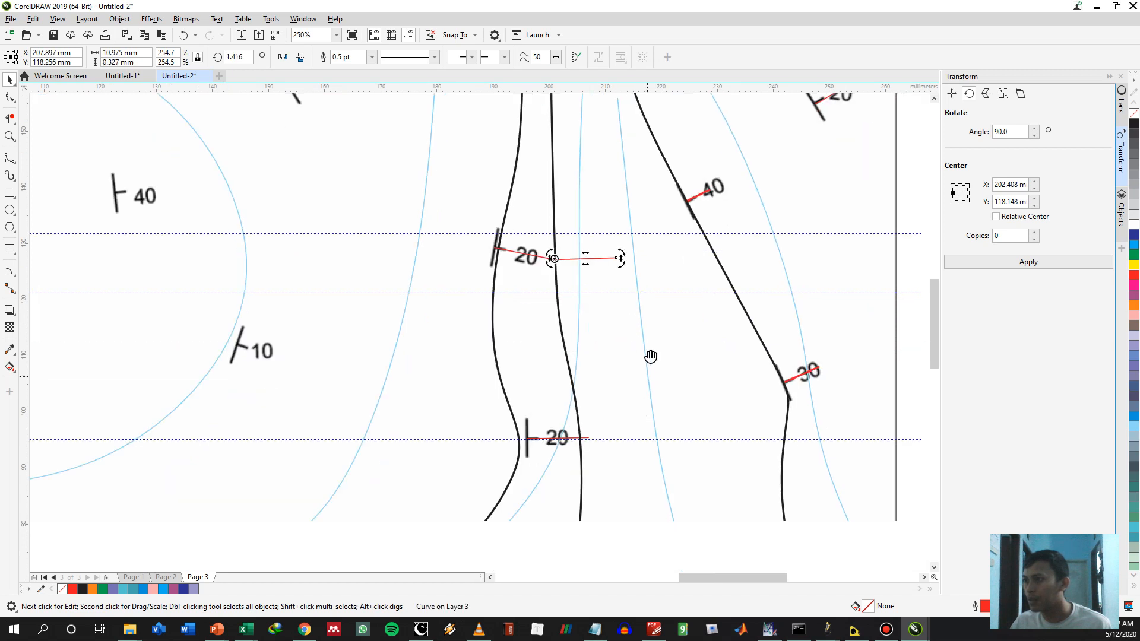
double_click(582, 428)
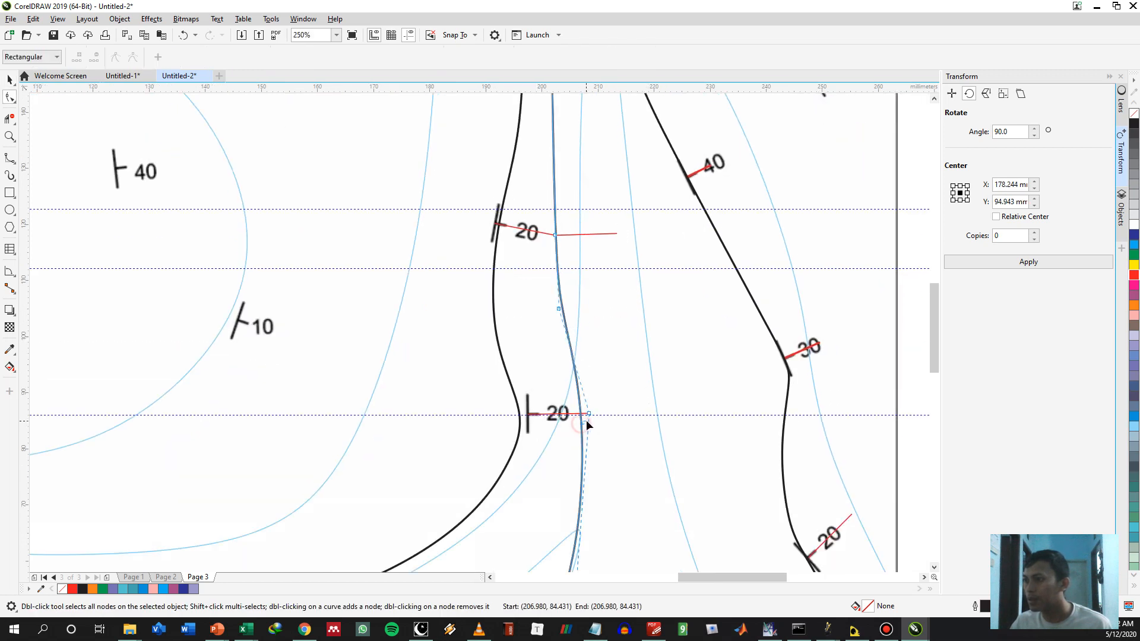
drag(590, 414, 601, 414)
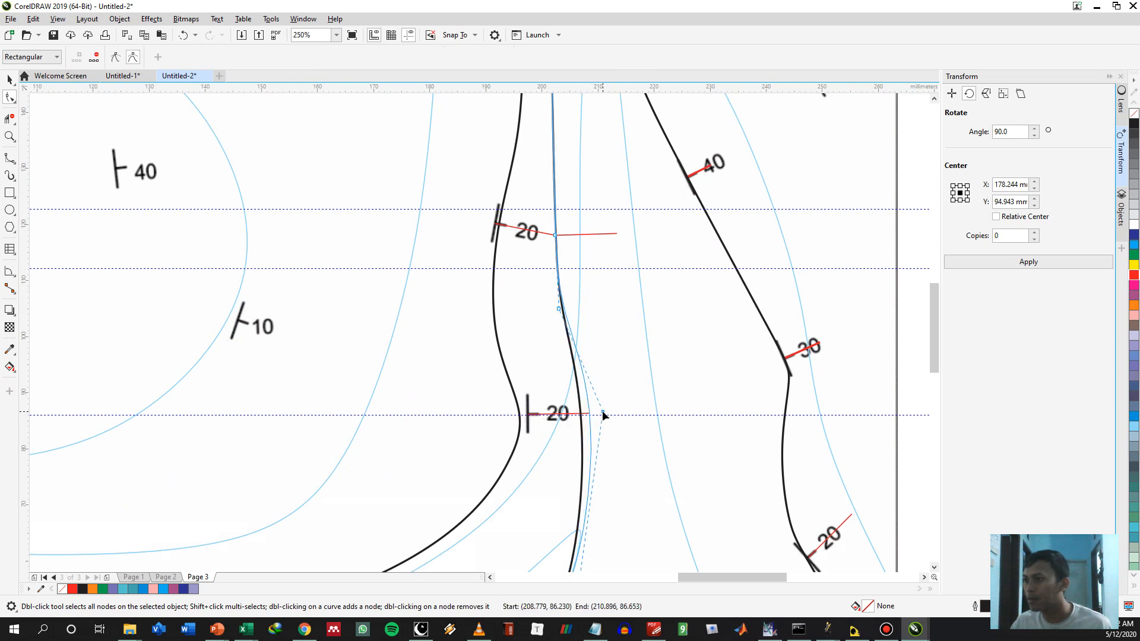
click(640, 450)
Copy the lower 20° symbol's red line end to end eastward, starting from the reshaped contour
click(570, 411)
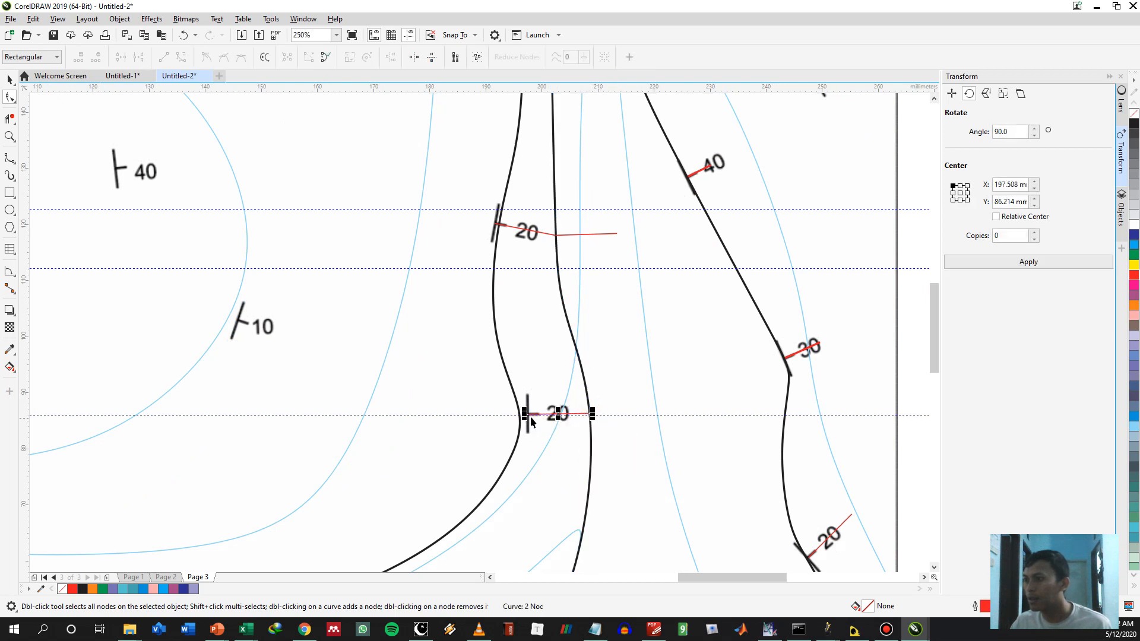
key(space)
drag(529, 414, 591, 414)
click(622, 435)
drag(656, 480, 664, 270)
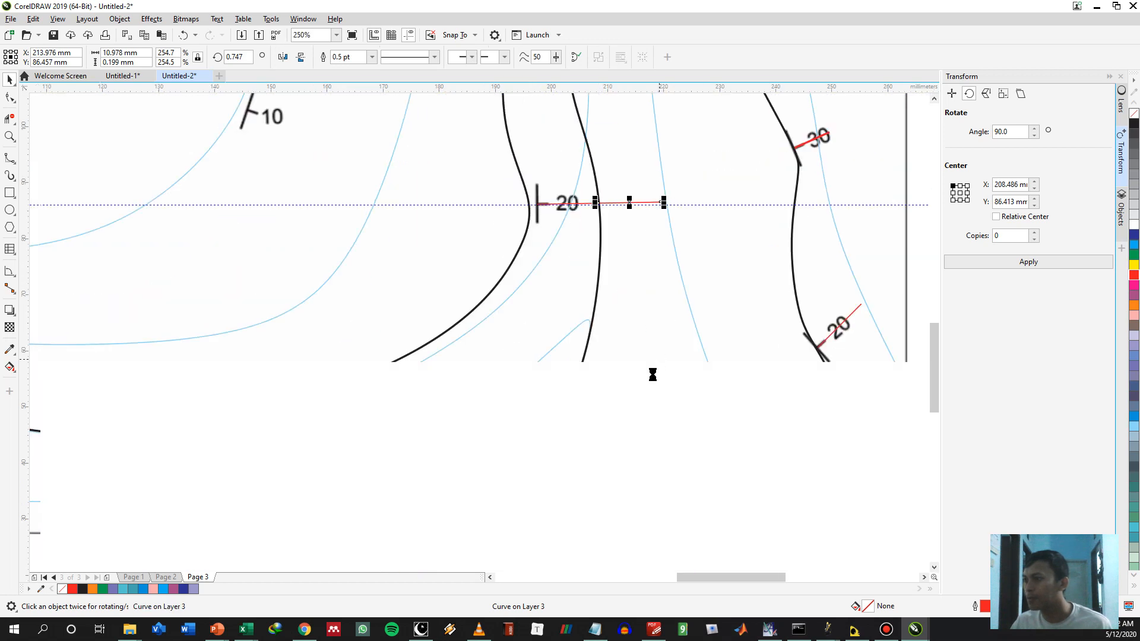
Draw a B-spline from the southern 10° line's end past the next 10° symbol and the copied lines' ends to the north border, about 13 by 147 mm
scroll(652, 375, down, 3)
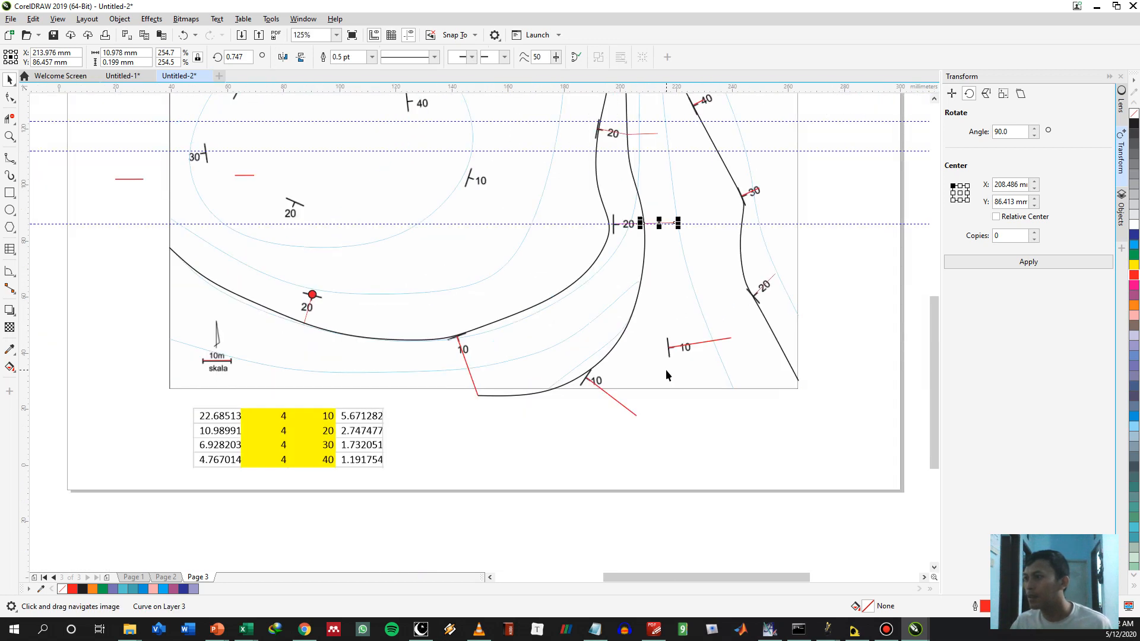
key(space)
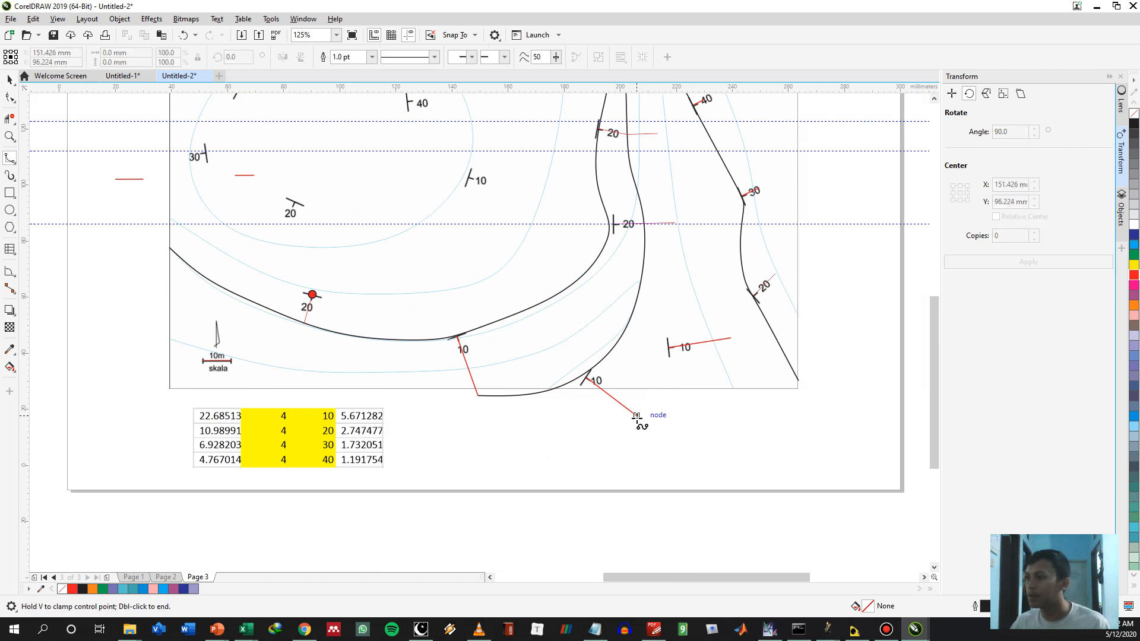
click(653, 395)
click(668, 347)
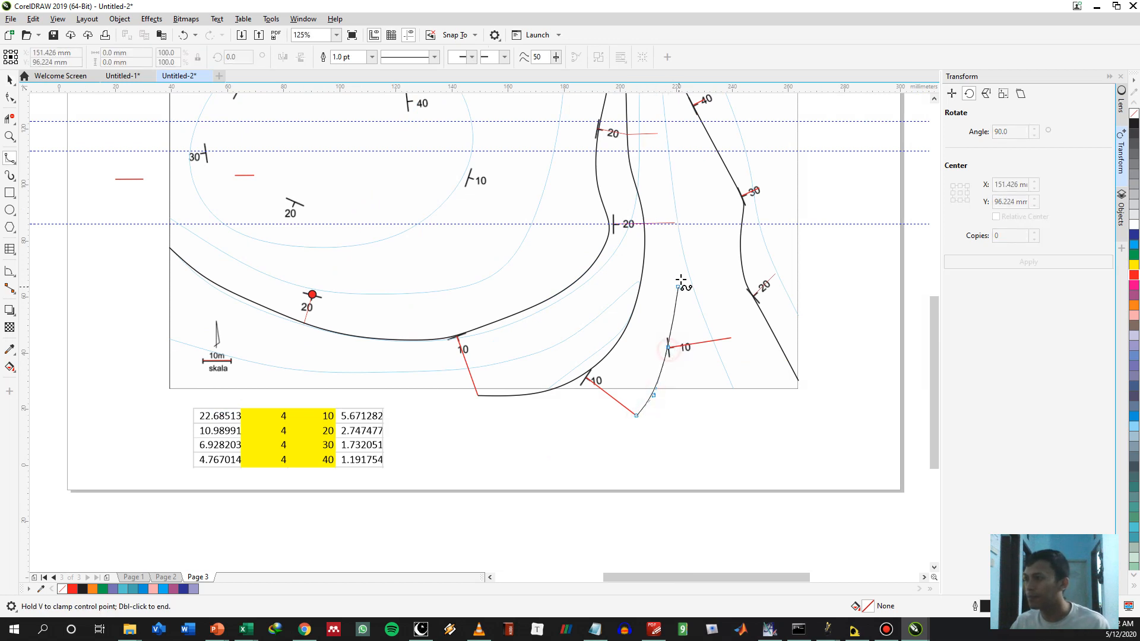
click(669, 276)
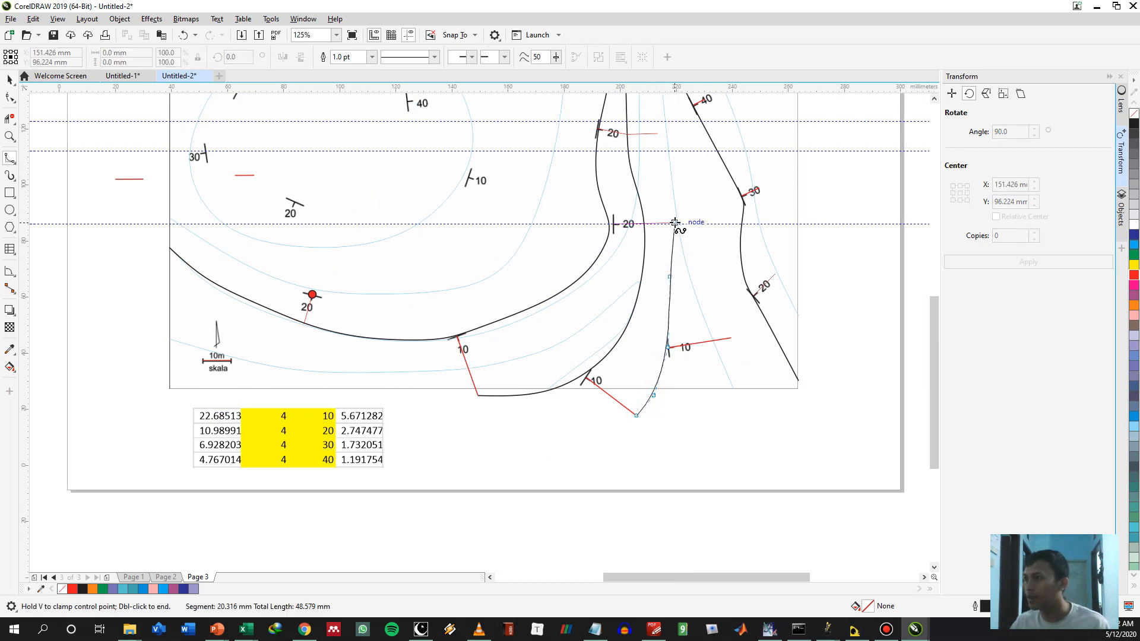
click(673, 222)
click(657, 134)
drag(654, 110, 677, 378)
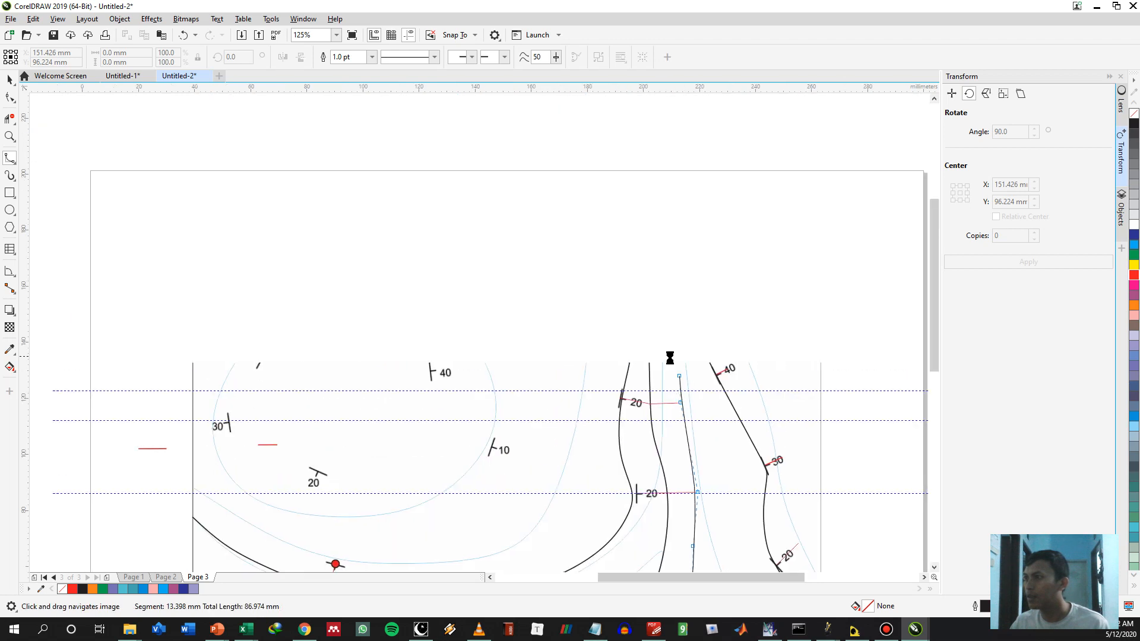
click(661, 304)
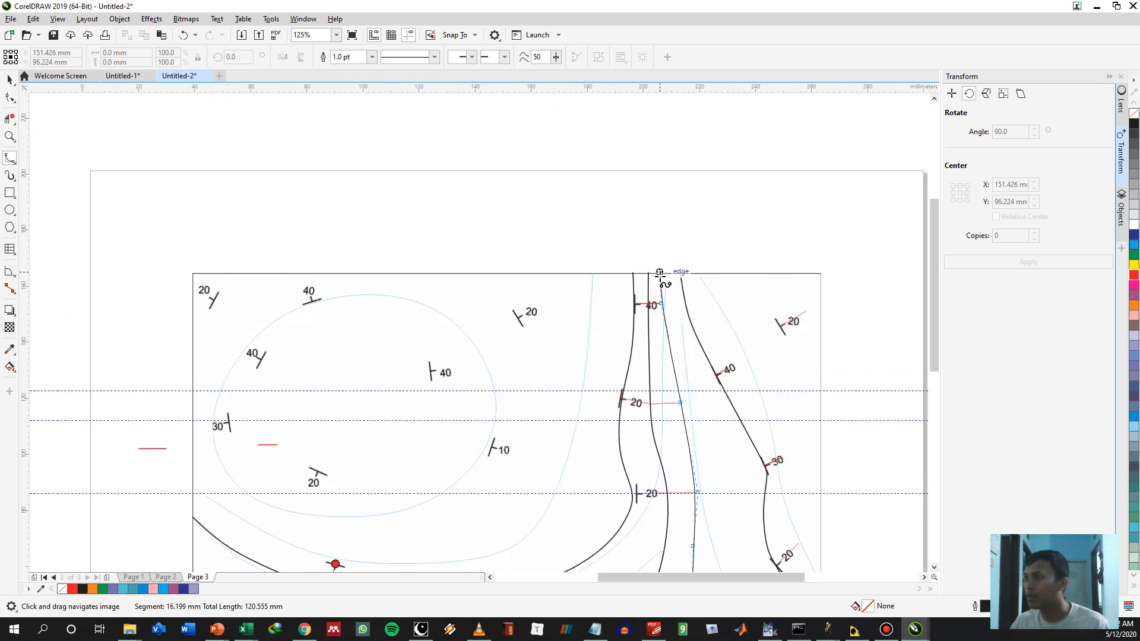
double_click(659, 273)
Copy the southeastern 20° symbol's red line end to end onto the west side of its contour
drag(630, 225, 516, 56)
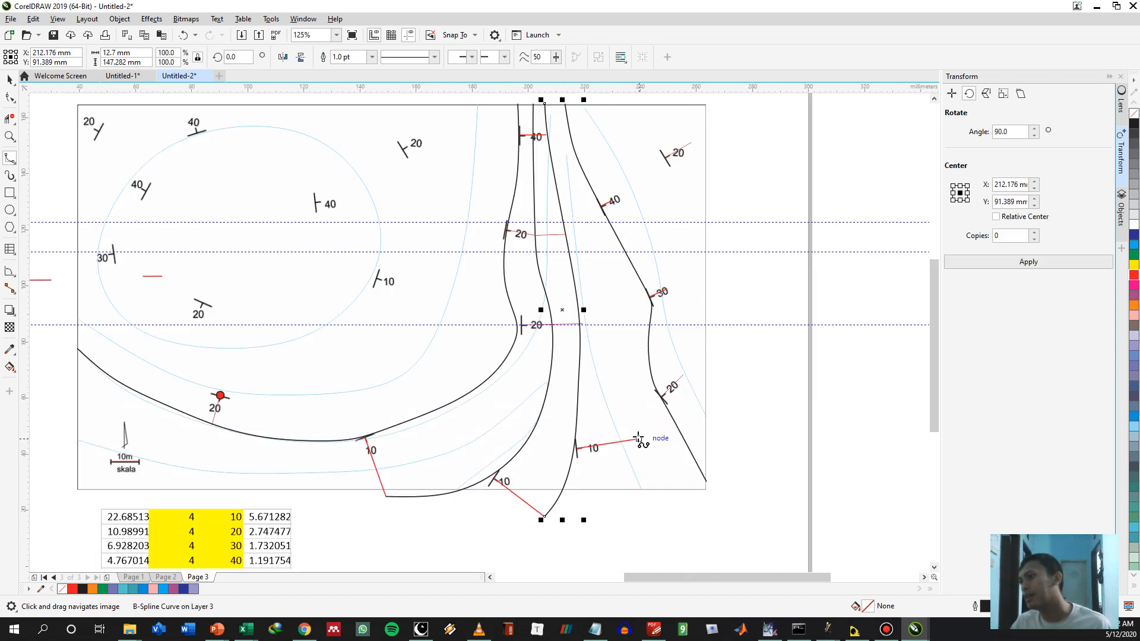
key(Escape)
scroll(688, 397, up, 1)
key(space)
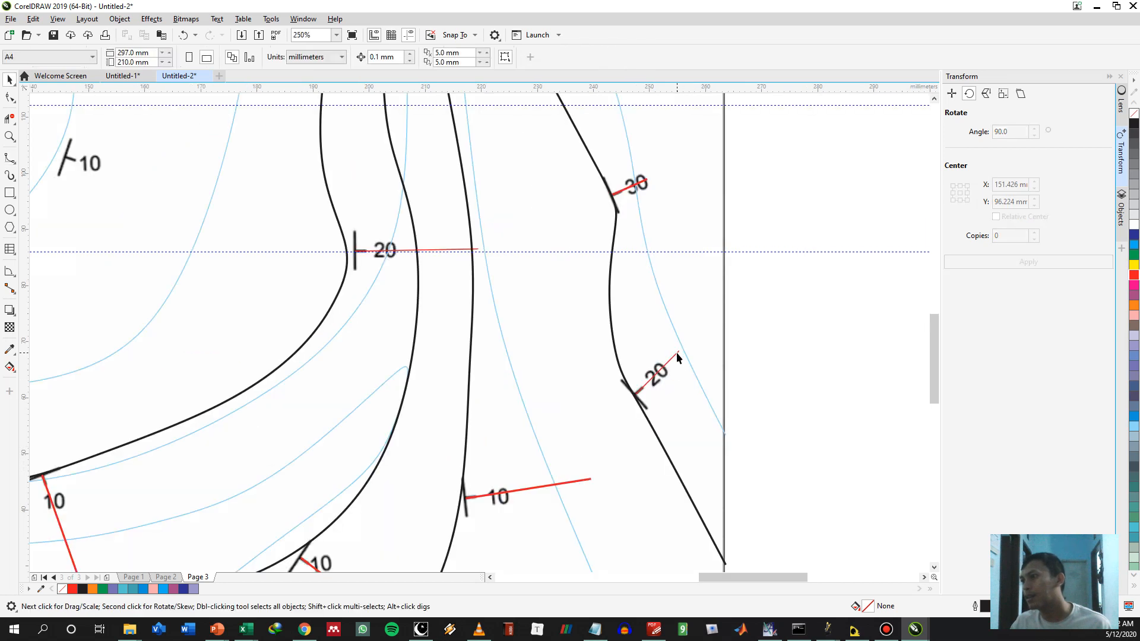
click(678, 354)
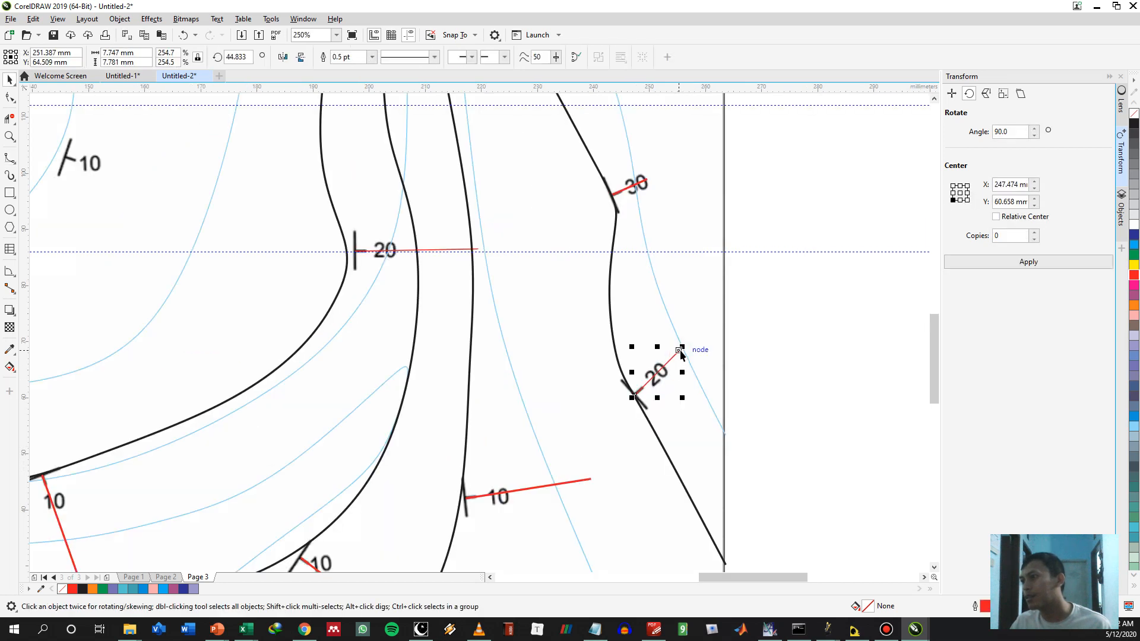
drag(678, 353, 636, 395)
click(653, 415)
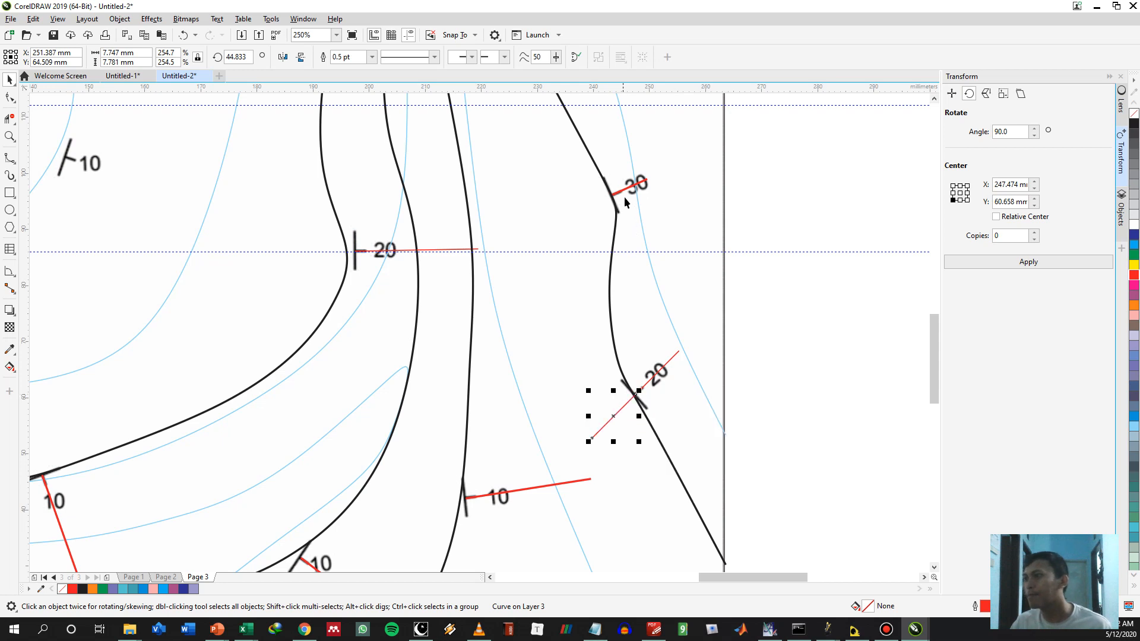
Copy the red lines of the eastern 30° and 40° symbols end to end onto the west side of their contour
click(629, 191)
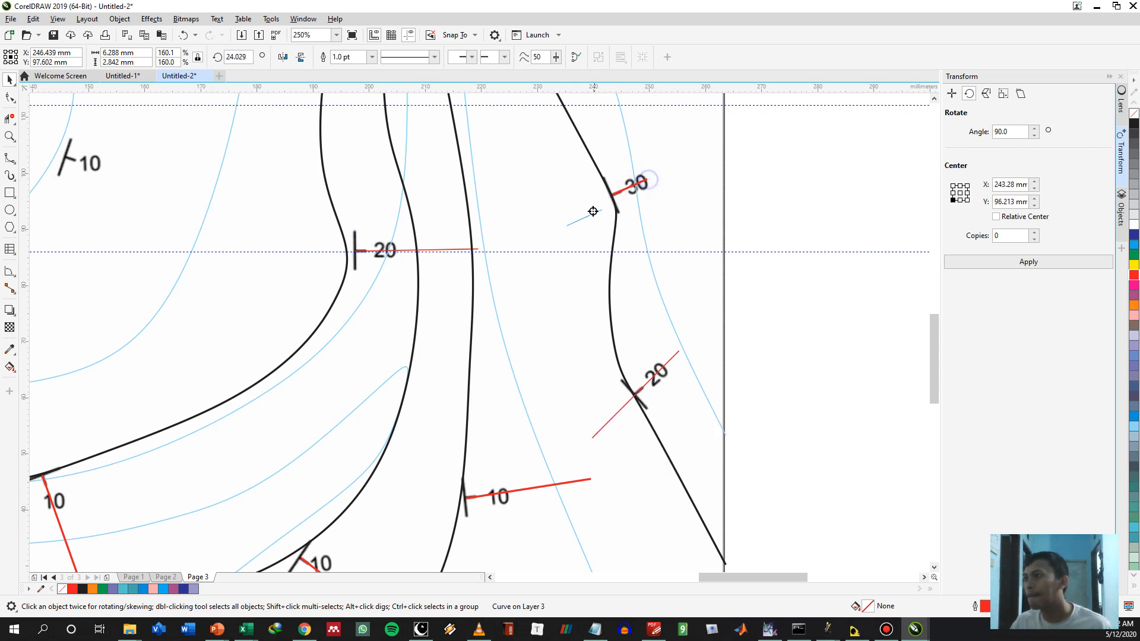
click(635, 218)
drag(610, 197, 493, 508)
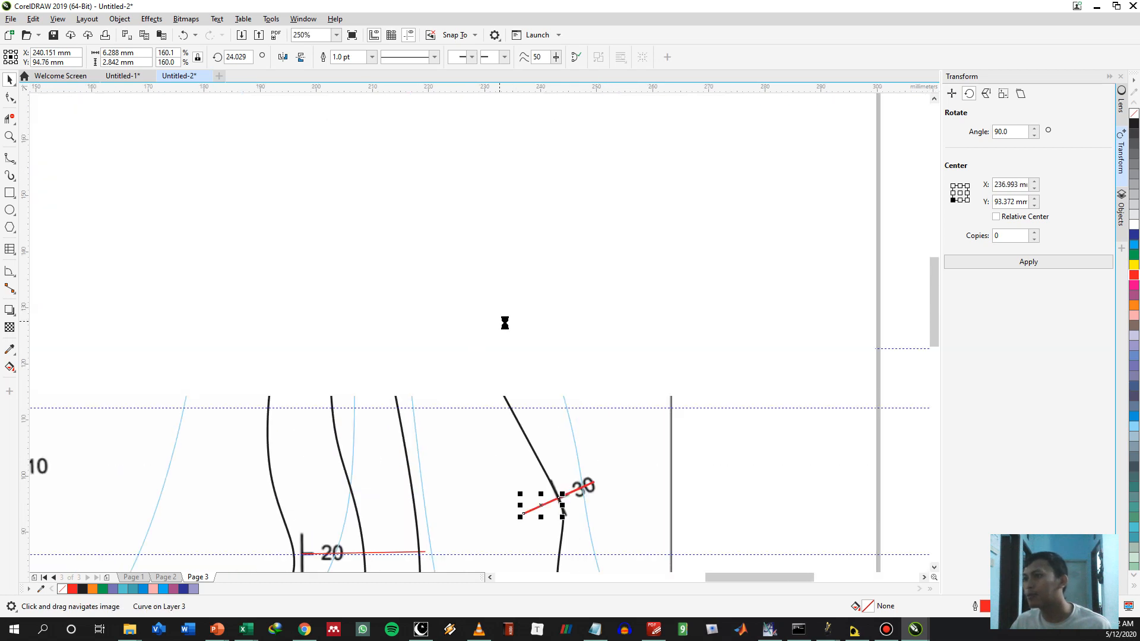
drag(504, 322, 568, 367)
click(546, 355)
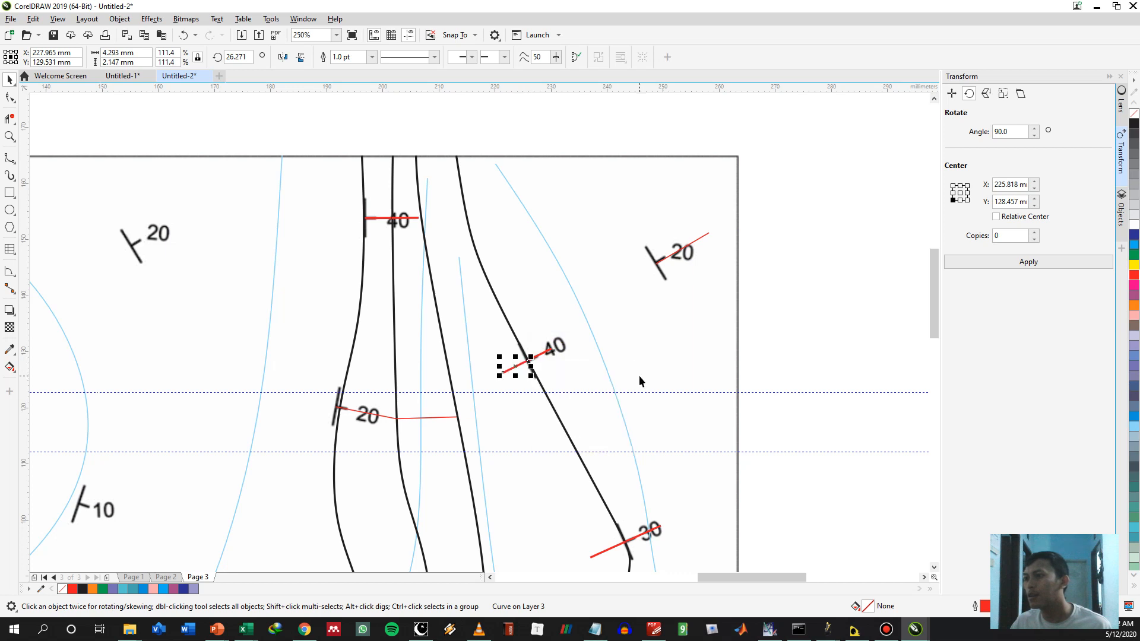
Draw a B-spline from the eastern 10° line's end along the west-side 20°, 30° and 40° copies to the north border, and extend it to the south border
scroll(635, 380, down, 2)
key(space)
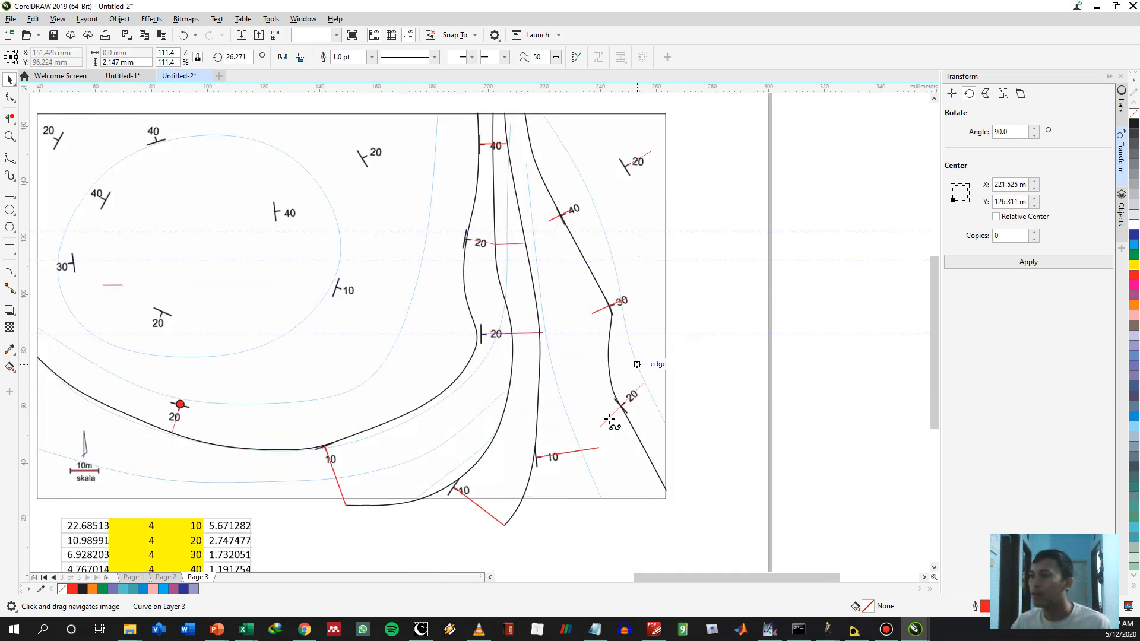
click(599, 447)
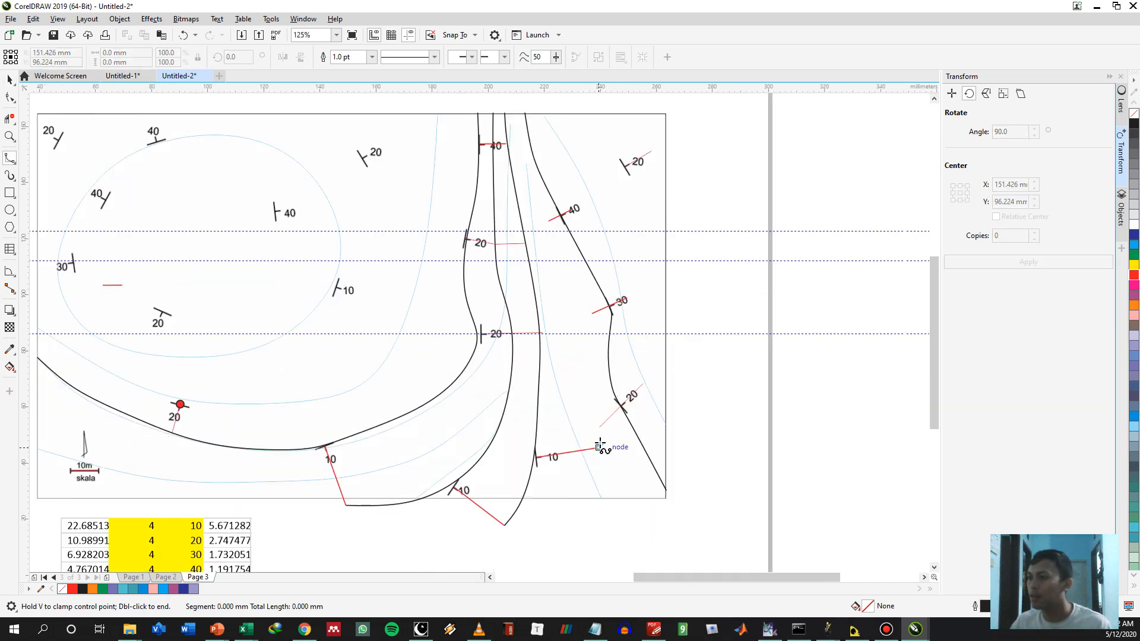
click(599, 426)
click(592, 392)
click(585, 354)
click(590, 313)
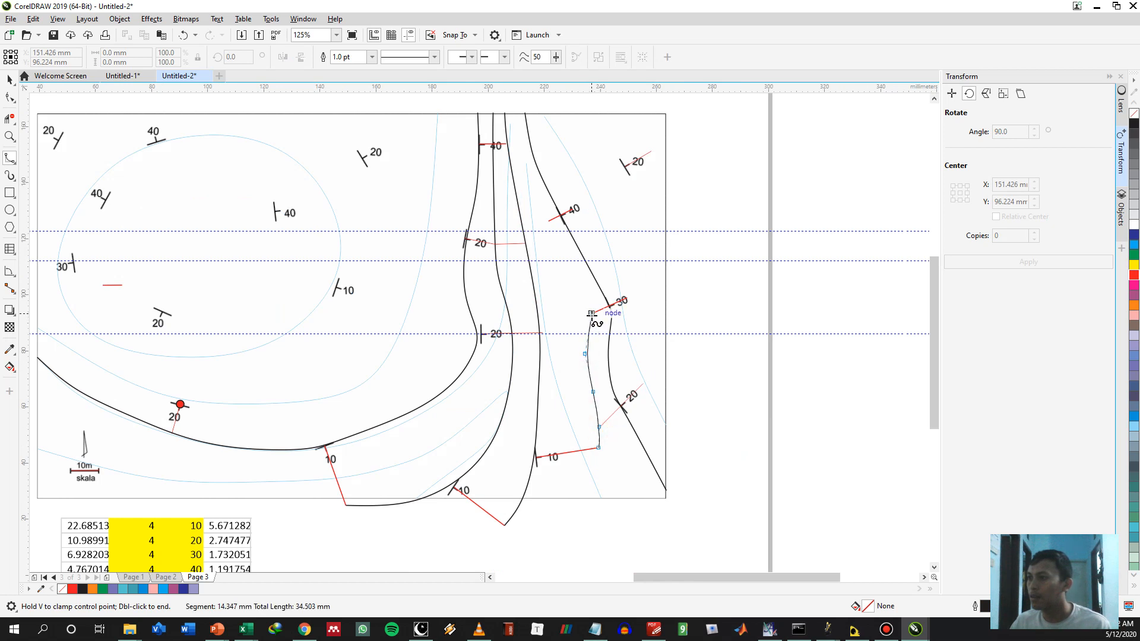
click(569, 276)
click(547, 221)
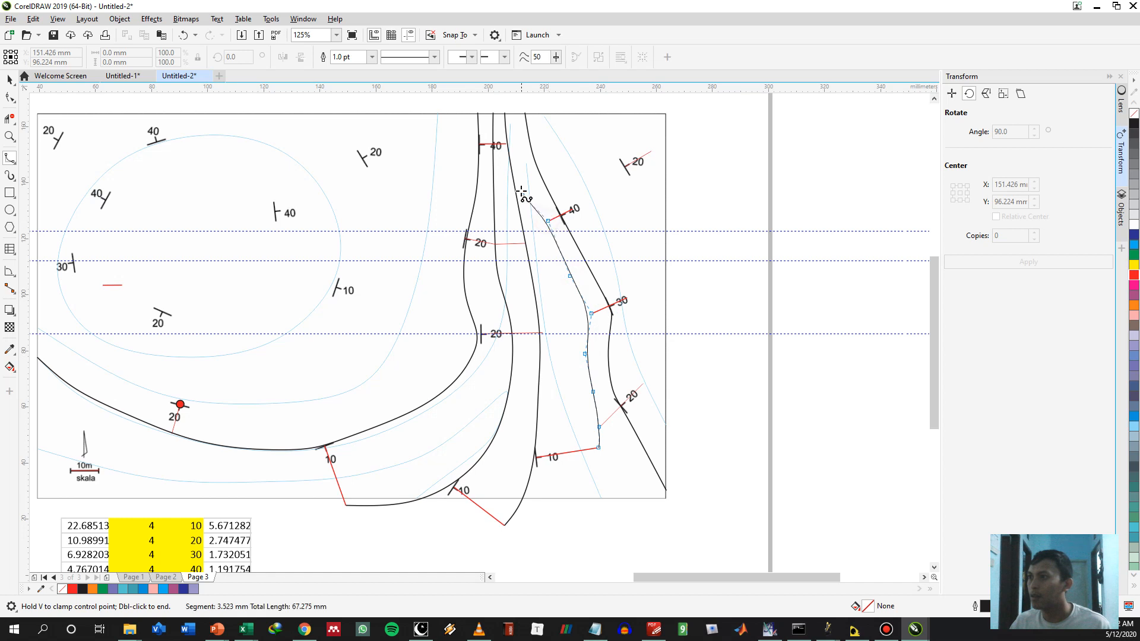
click(525, 172)
click(518, 144)
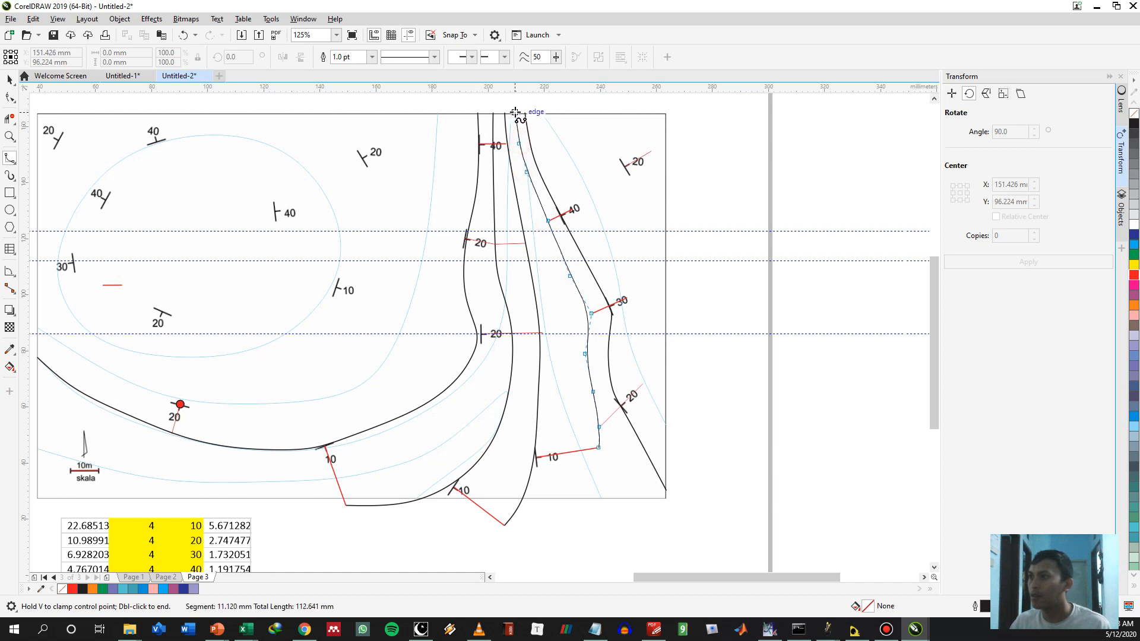
double_click(514, 112)
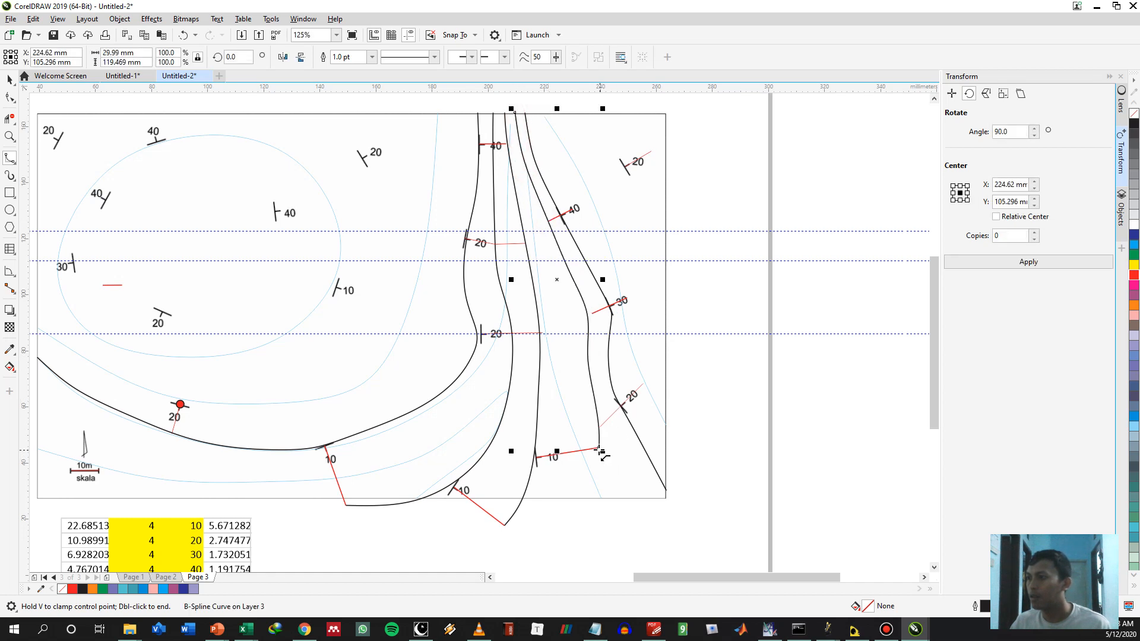
click(598, 447)
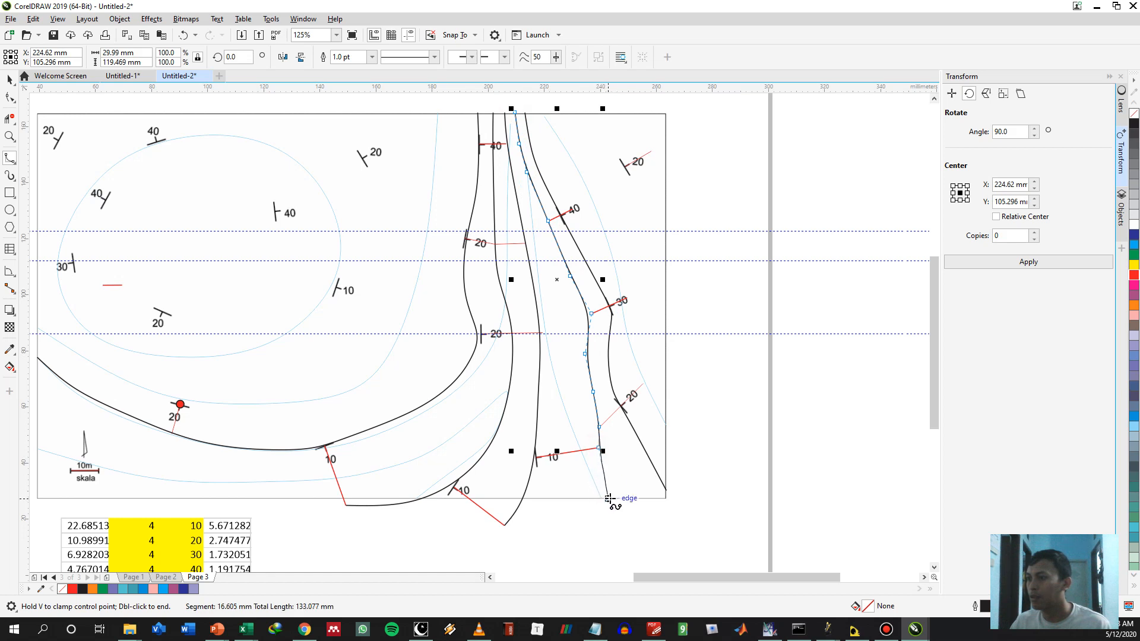
double_click(615, 498)
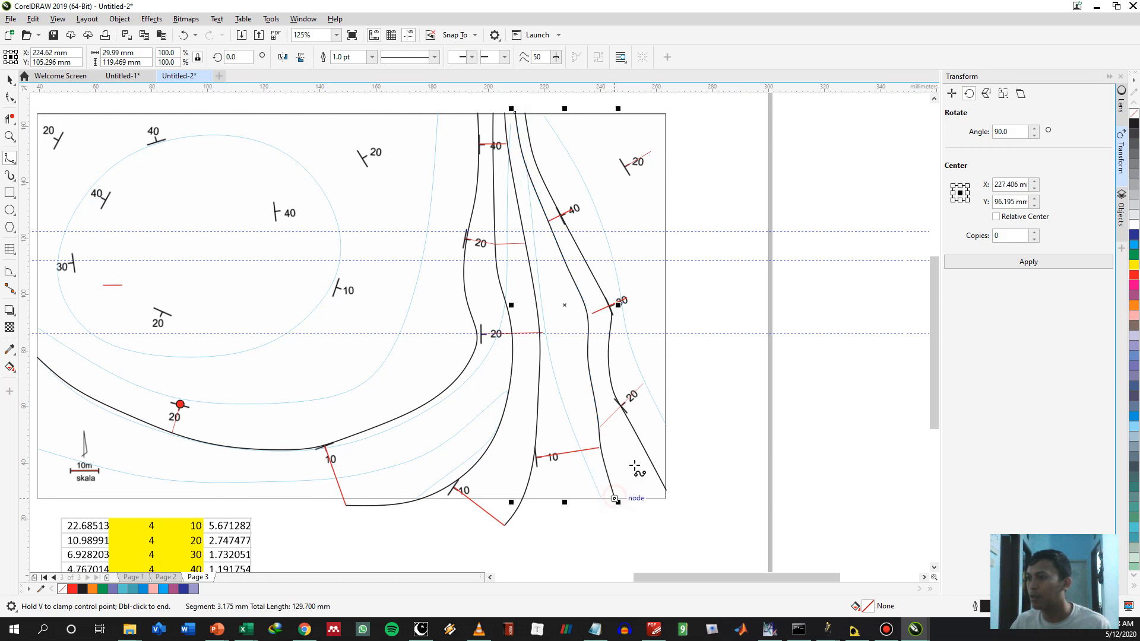
Draw a B-spline from the southeastern 20° line's end past the eastern 30° and 40° line ends to the north border, about 39 by 97 mm
click(644, 384)
click(638, 368)
click(628, 335)
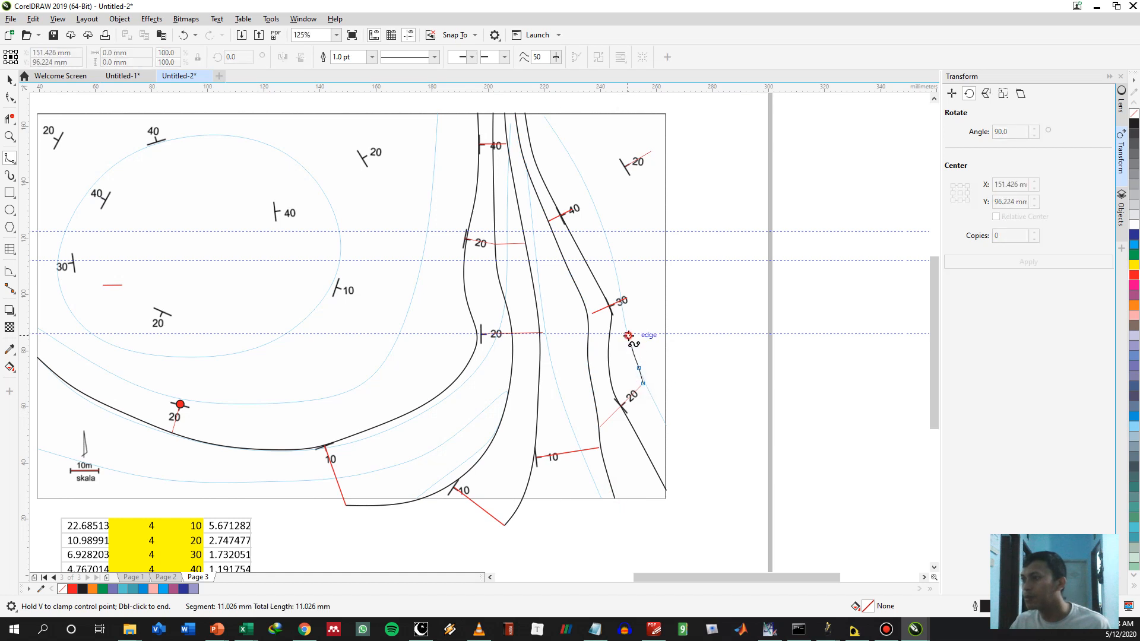
click(627, 297)
click(611, 251)
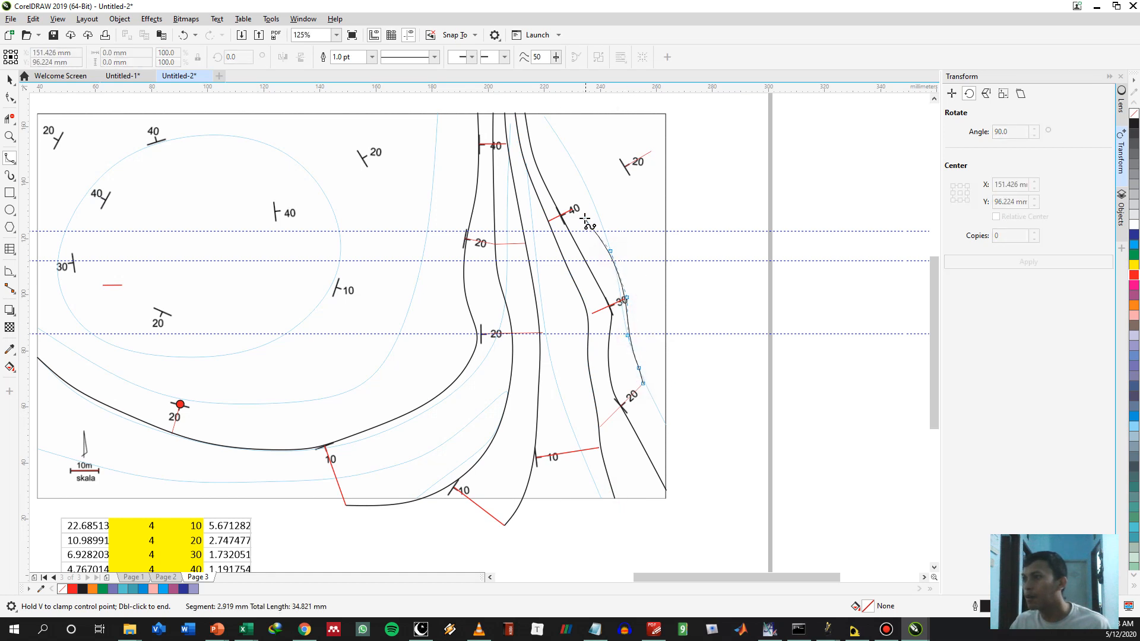
click(571, 209)
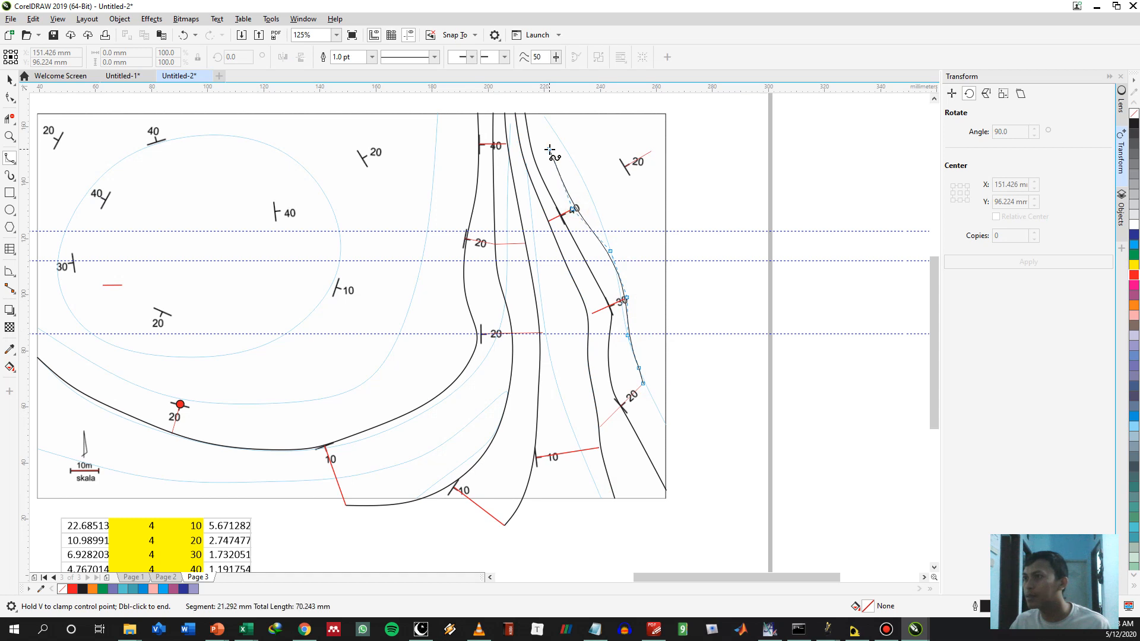
click(549, 148)
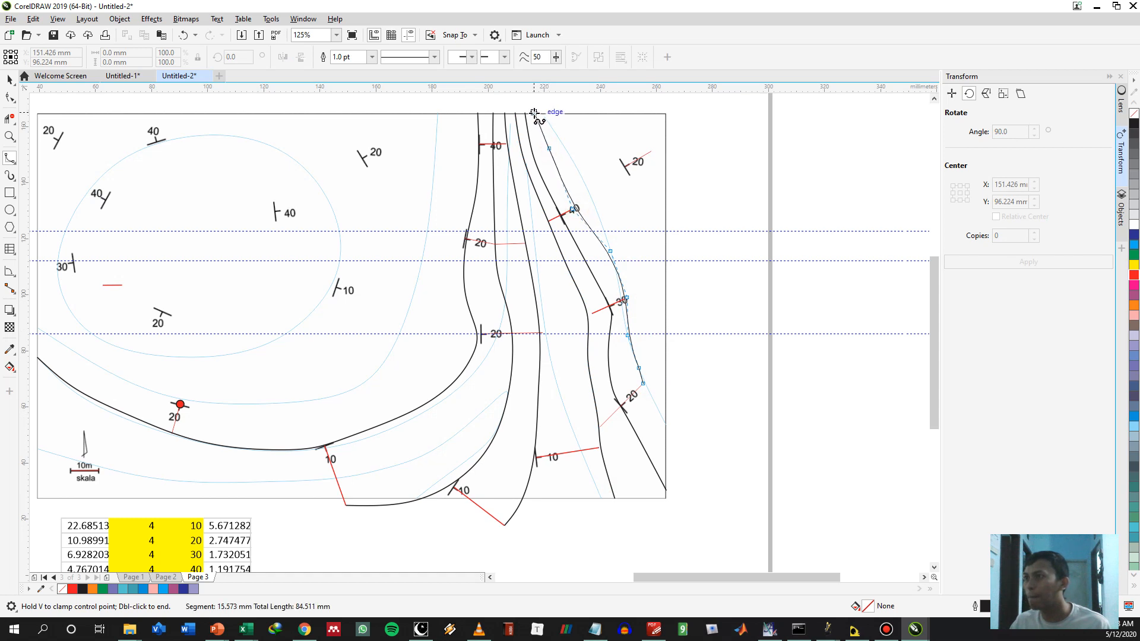
double_click(534, 113)
Copy the northeastern 20° symbol's red line end to end onto its southwest side
scroll(629, 238, up, 2)
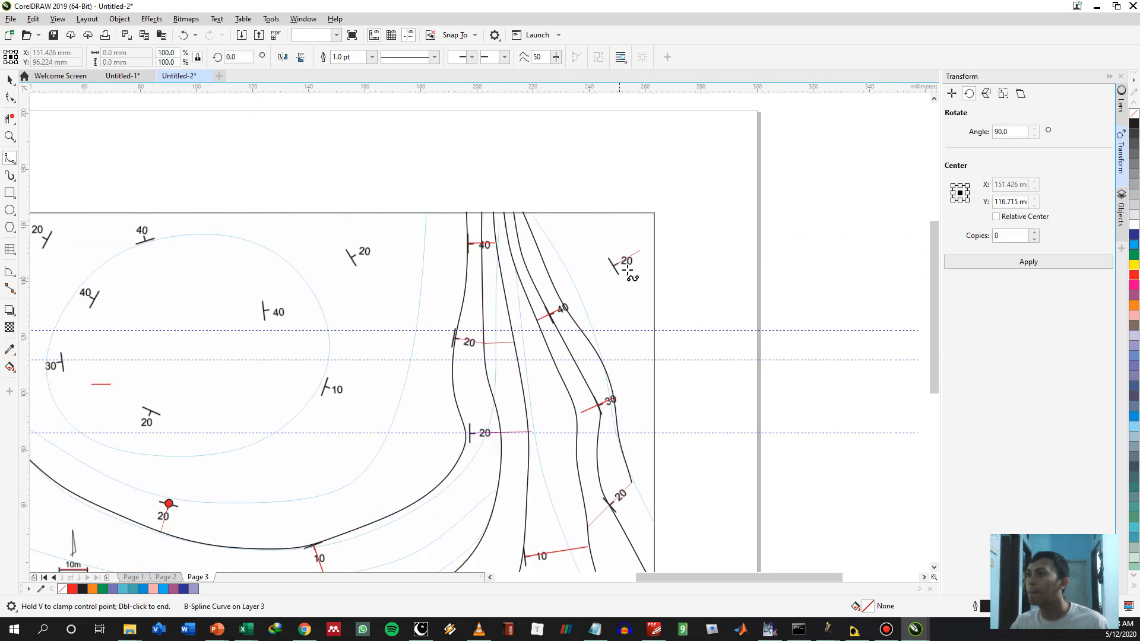
scroll(627, 270, up, 2)
key(space)
click(611, 254)
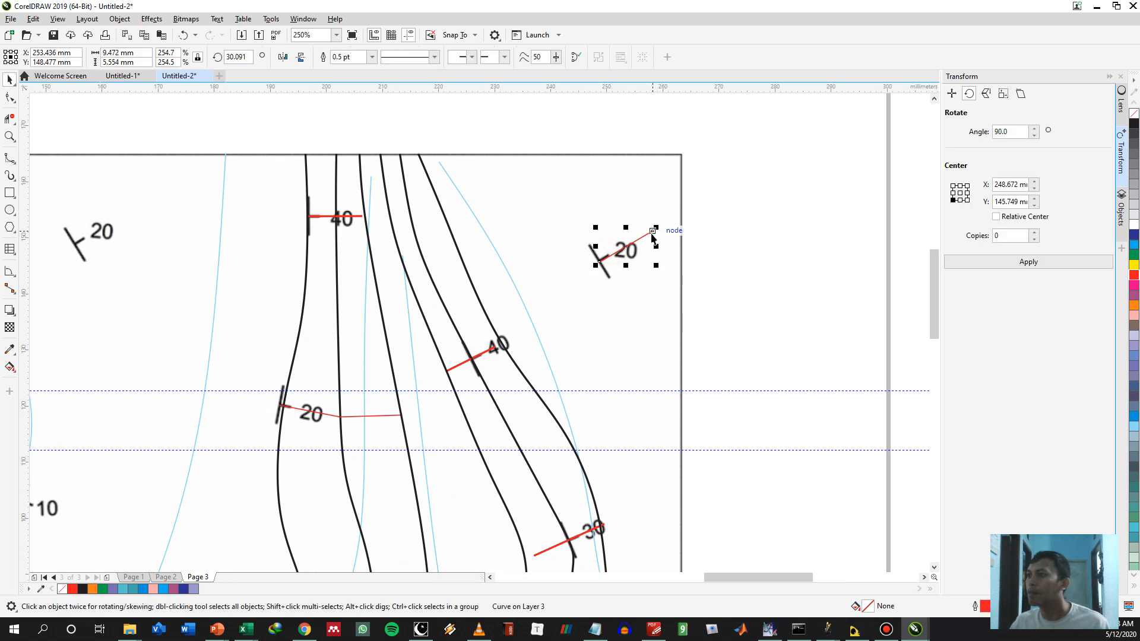
drag(653, 232, 599, 262)
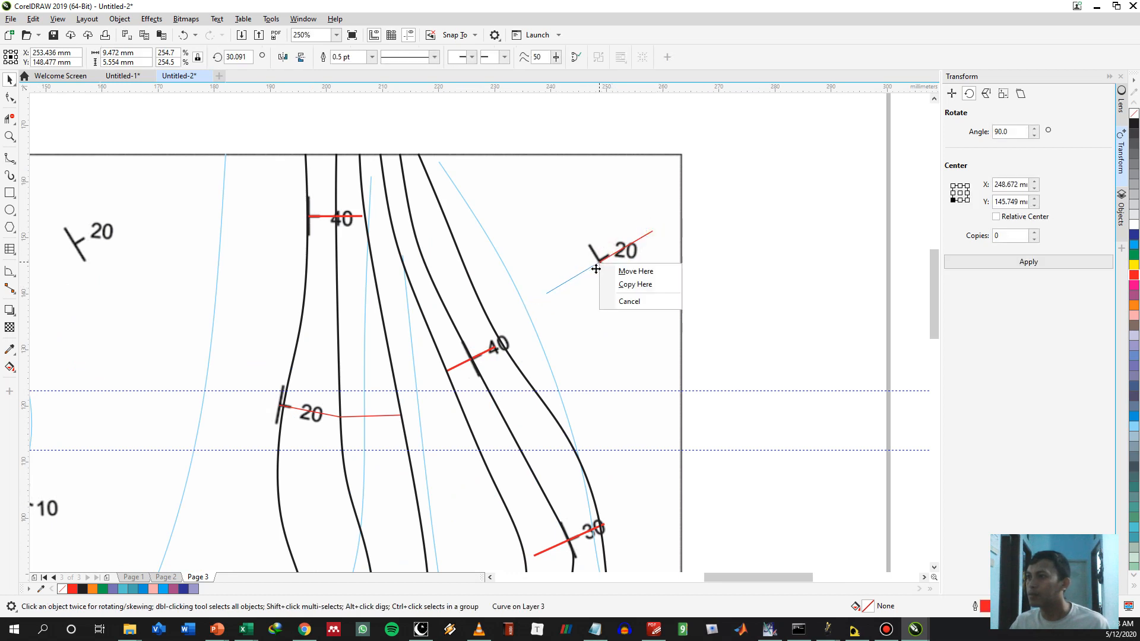
click(618, 283)
Copy the eastern 40° symbol's red line onto the east side of the newest contour
click(486, 352)
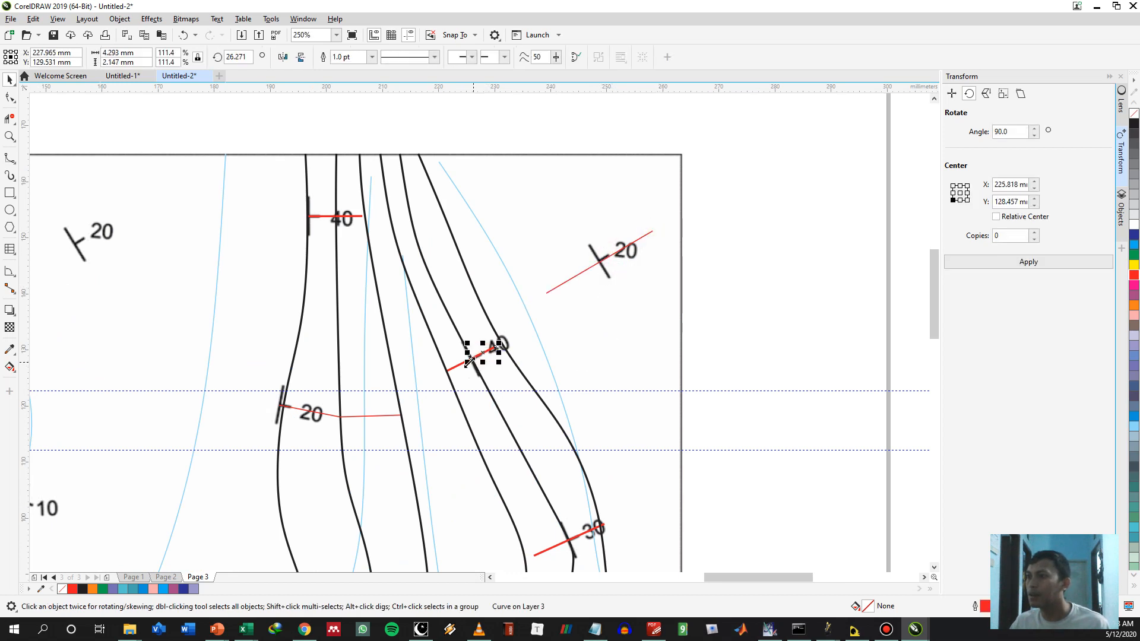
drag(471, 361, 503, 344)
click(542, 364)
scroll(555, 368, up, 3)
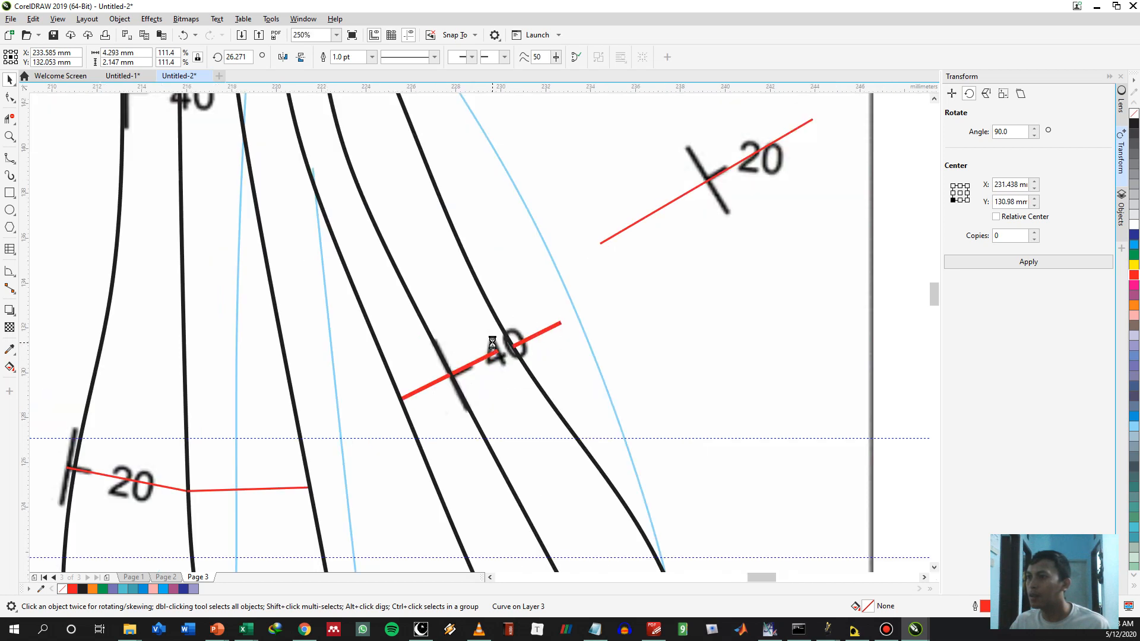
Reshape the newest contour to pass through the 40° line's end and snap the copied line end to end onto the original
double_click(545, 376)
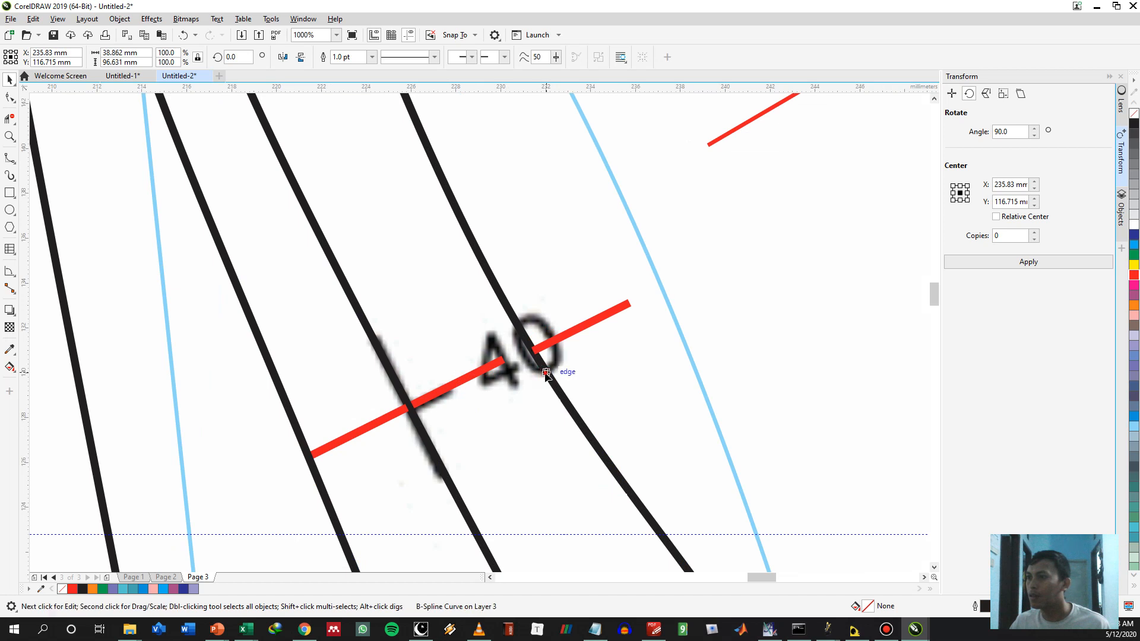
drag(504, 360, 462, 380)
click(564, 344)
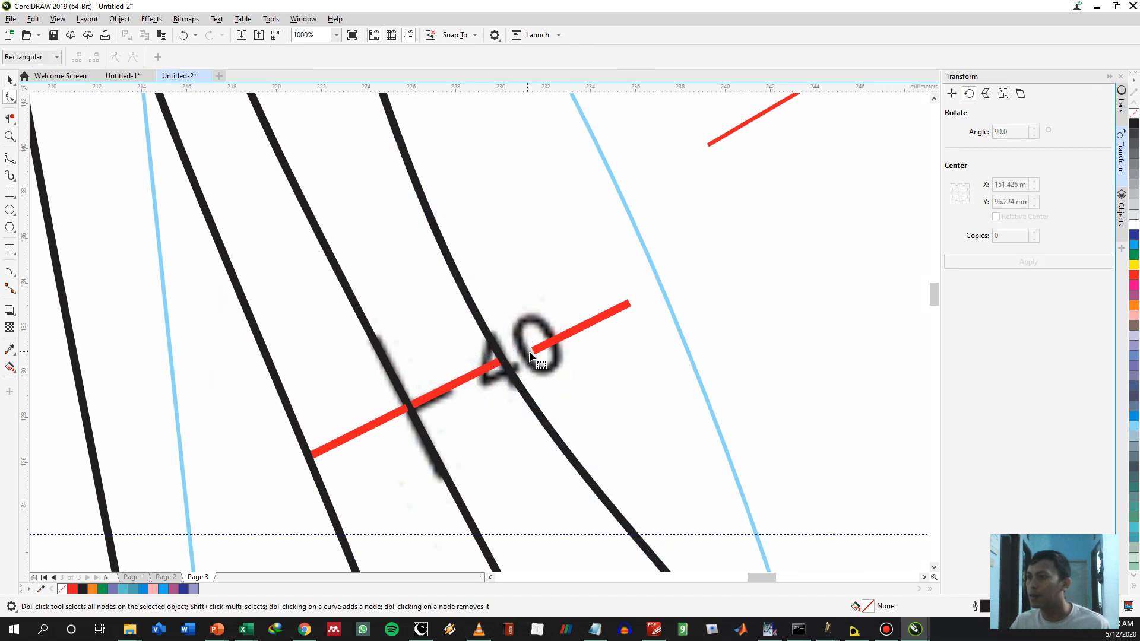
click(532, 351)
drag(533, 351, 503, 360)
scroll(608, 349, down, 2)
scroll(693, 404, down, 5)
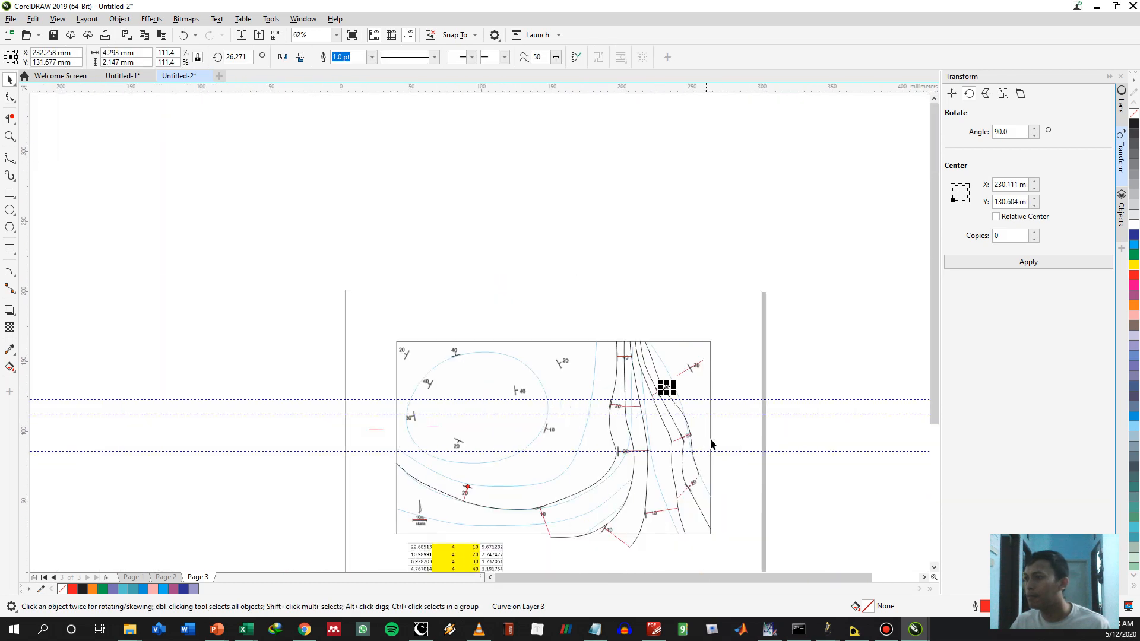
Move the newest contour's control point at the 30° symbol outward so the curve meets the red line's end
scroll(706, 442, up, 5)
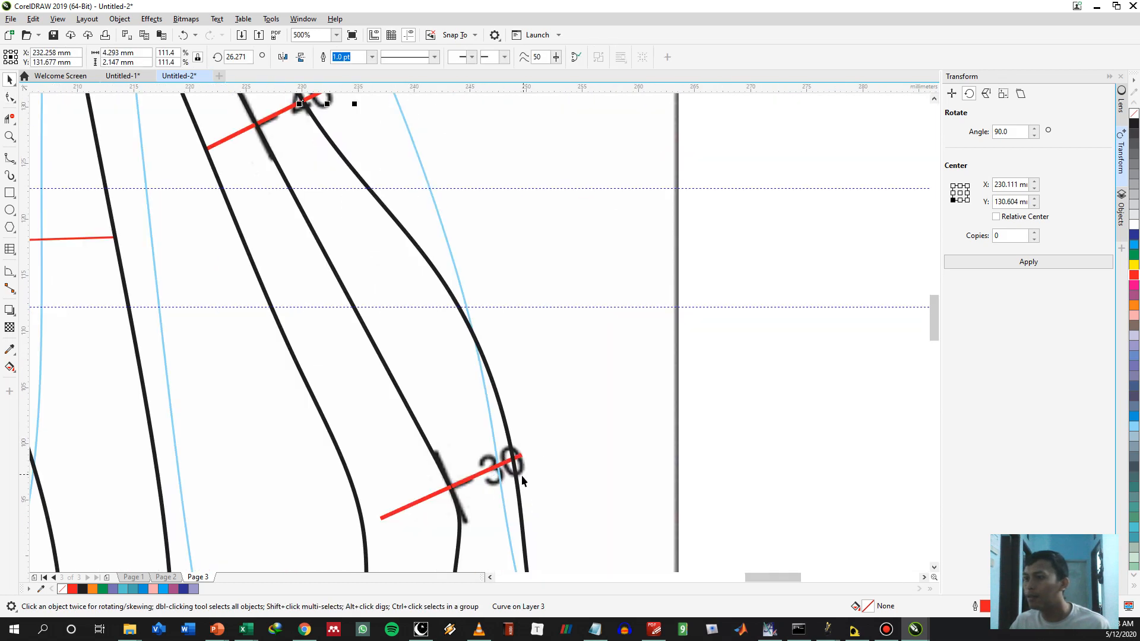
double_click(521, 458)
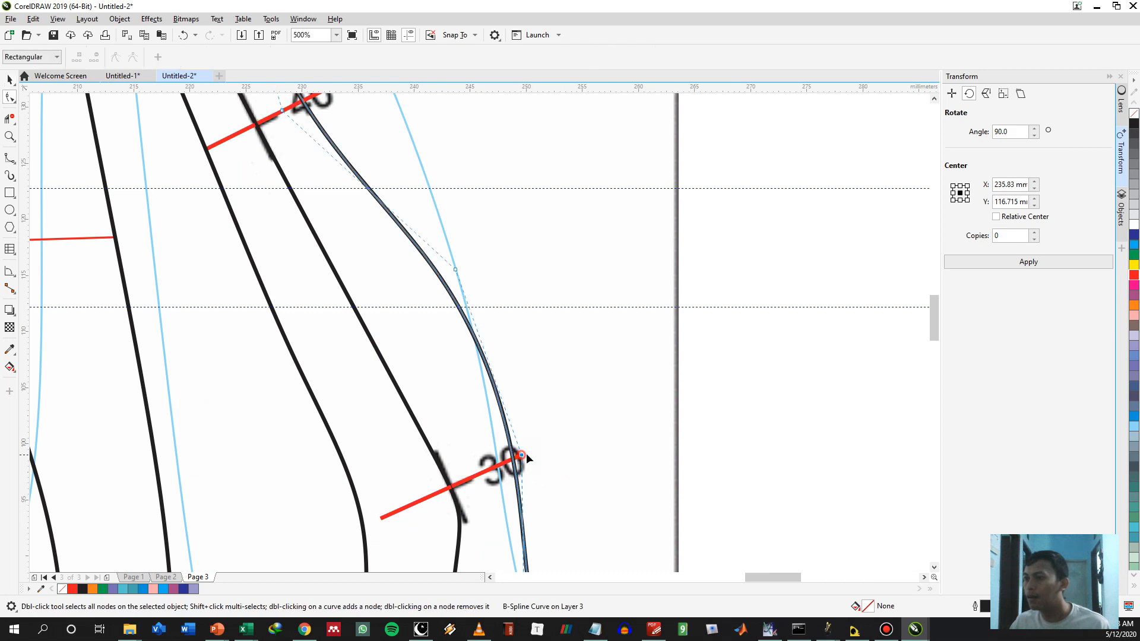
drag(523, 455, 533, 452)
key(space)
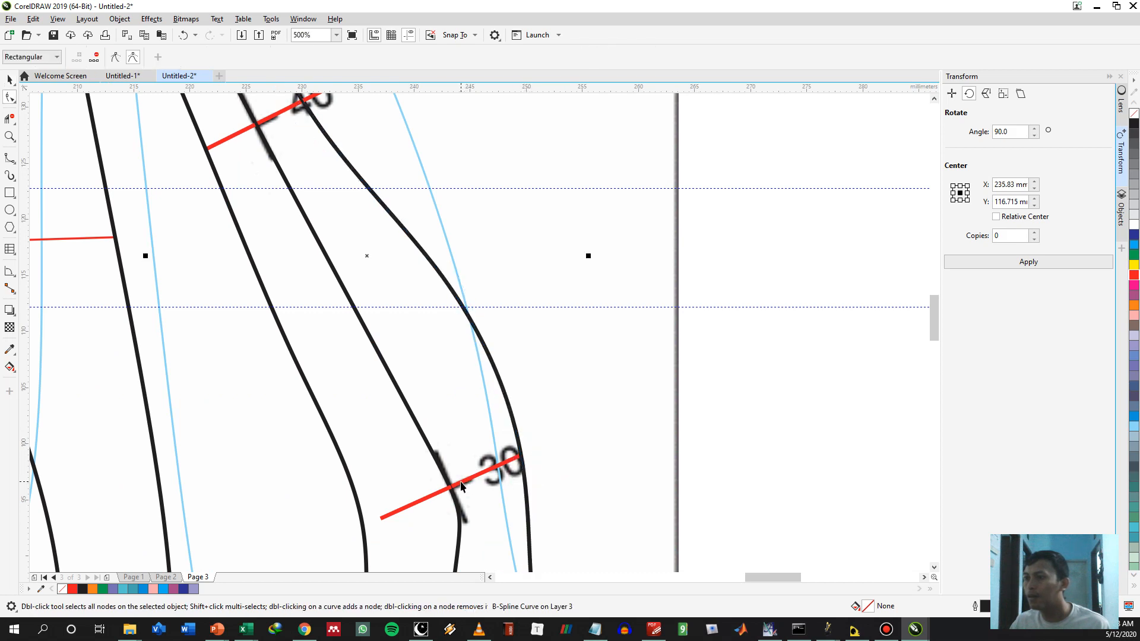
Copy the eastern 30° symbol's red line end to end onto the east side of the newest contour
click(451, 488)
drag(450, 486, 520, 455)
click(599, 476)
scroll(609, 446, down, 1)
scroll(613, 449, down, 1)
drag(611, 448, 584, 293)
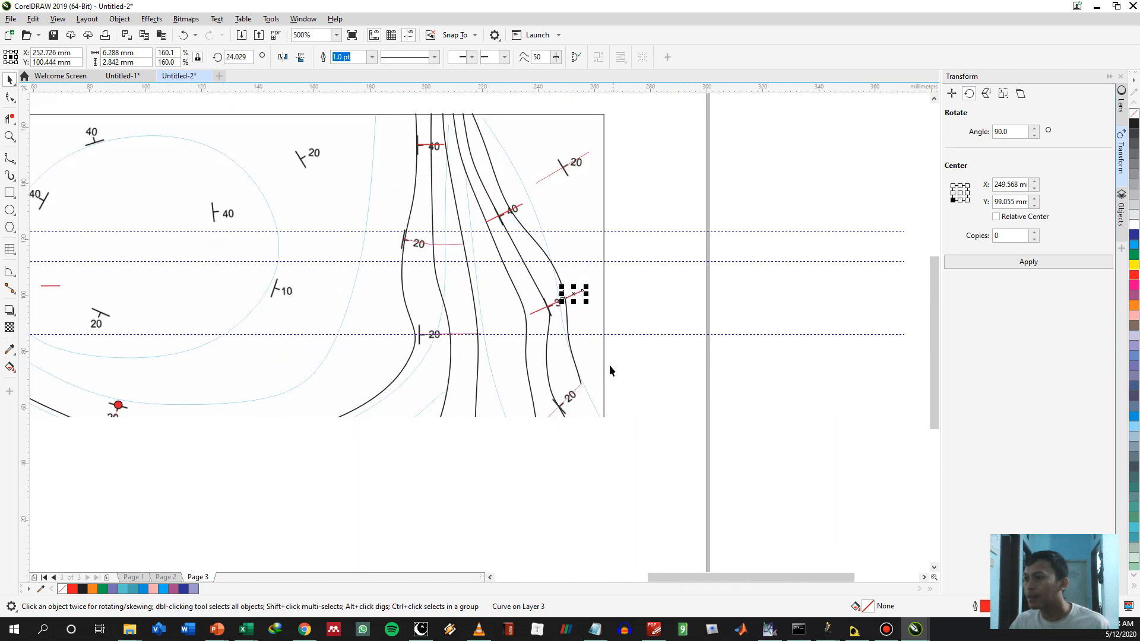
Extend the newest contour's B-spline from the southeastern 20° line's end to the map's east border
scroll(602, 384, up, 1)
click(558, 376)
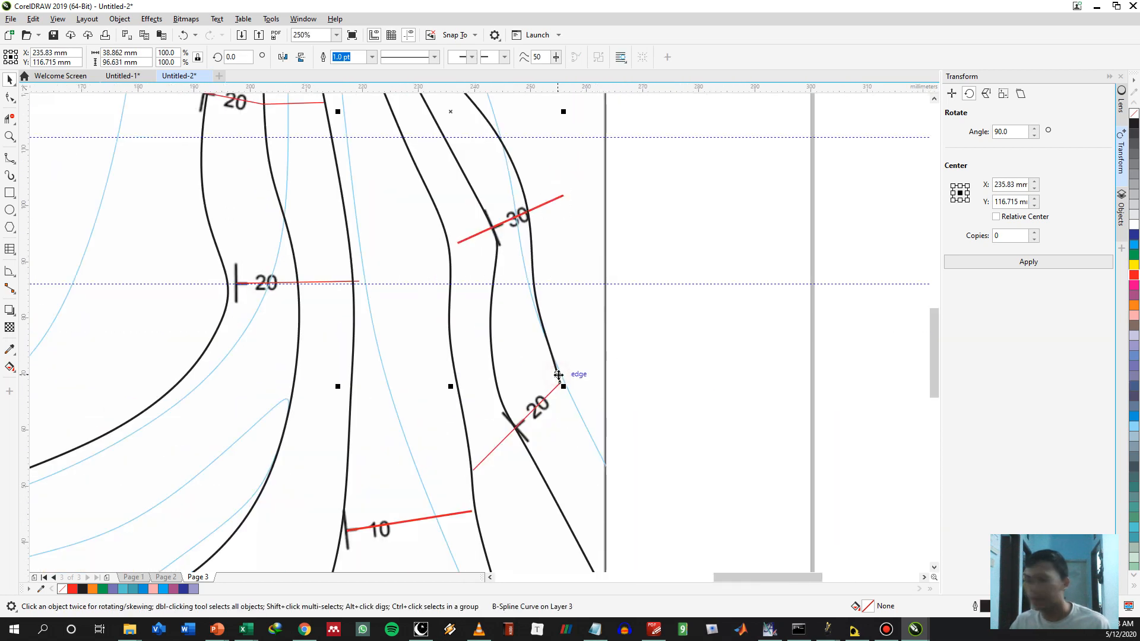
key(space)
click(560, 382)
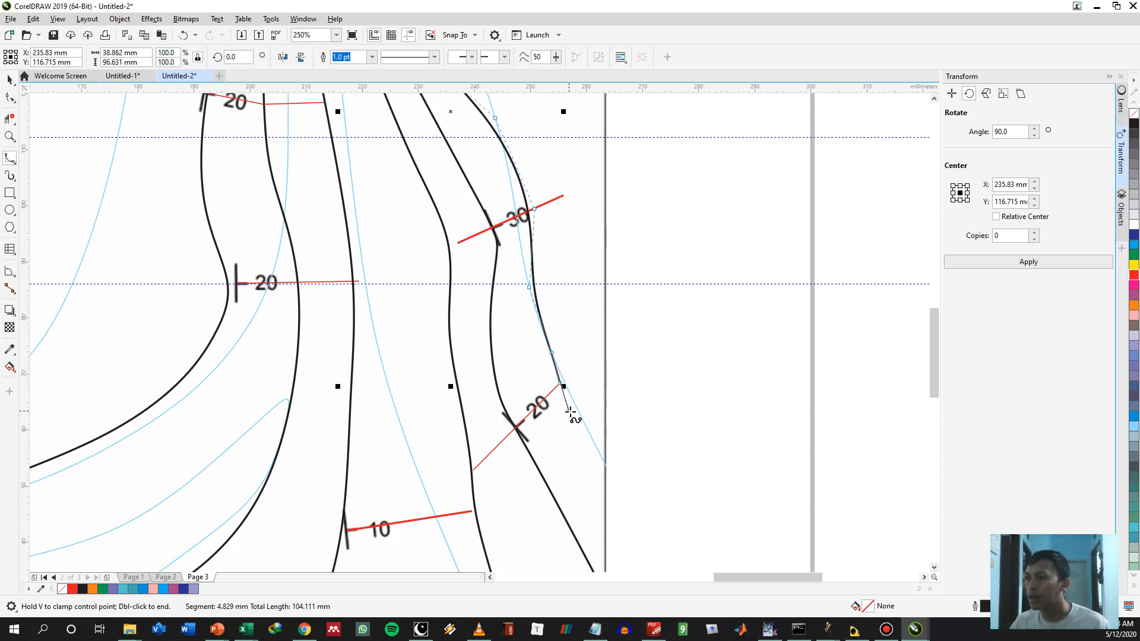
double_click(605, 466)
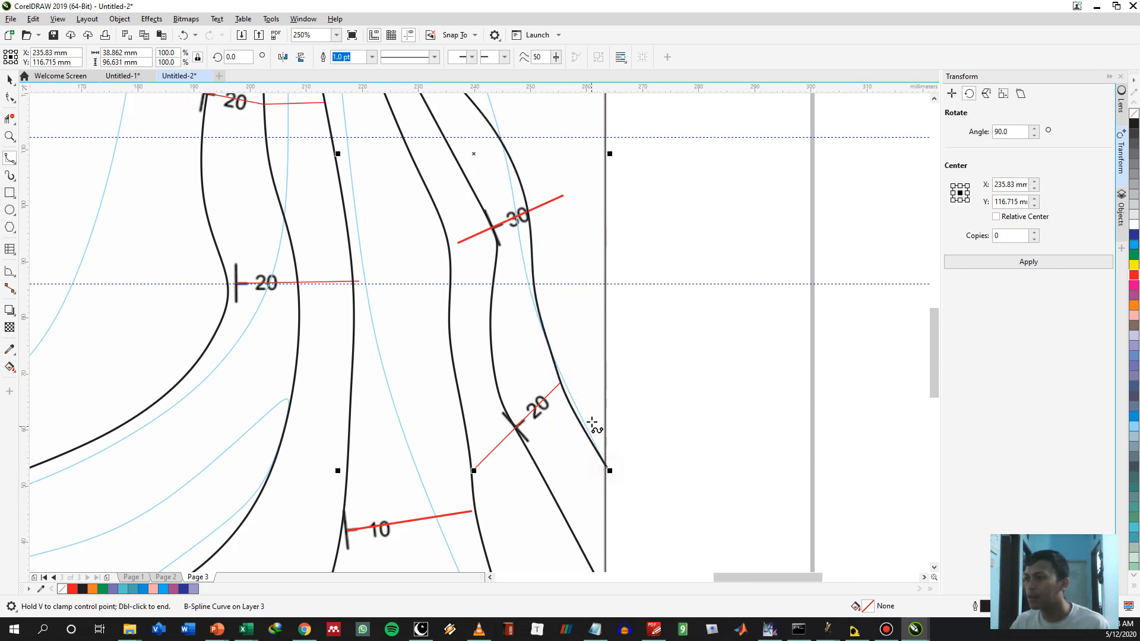
key(Escape)
Copy the southeastern 20° symbol's red line end to end onto the northeast side of the extended contour
key(space)
click(479, 461)
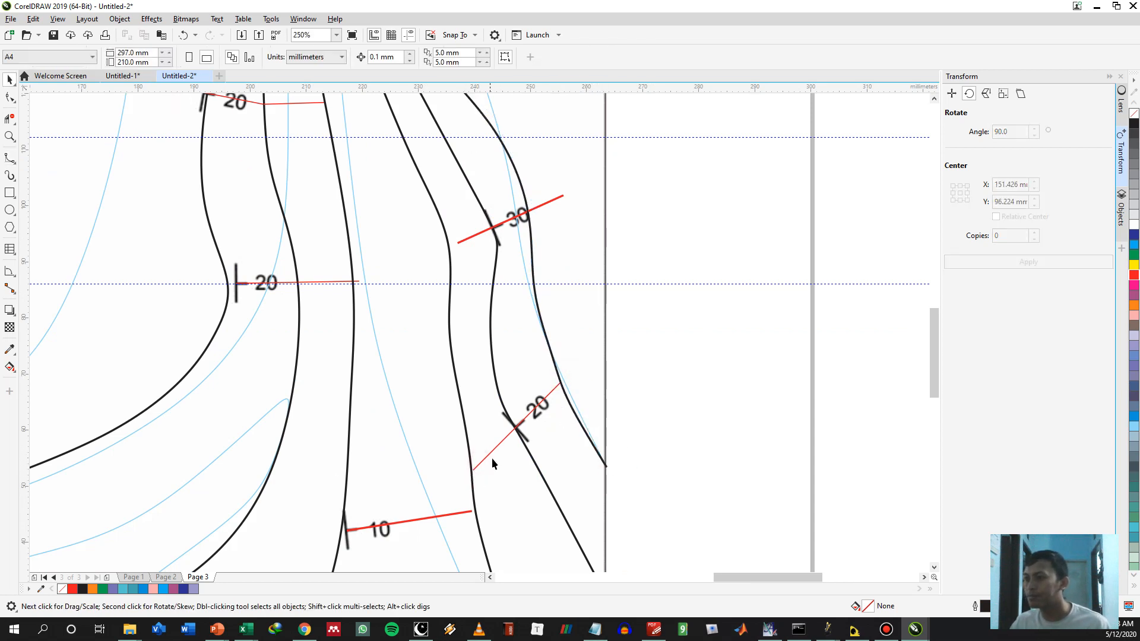
click(552, 389)
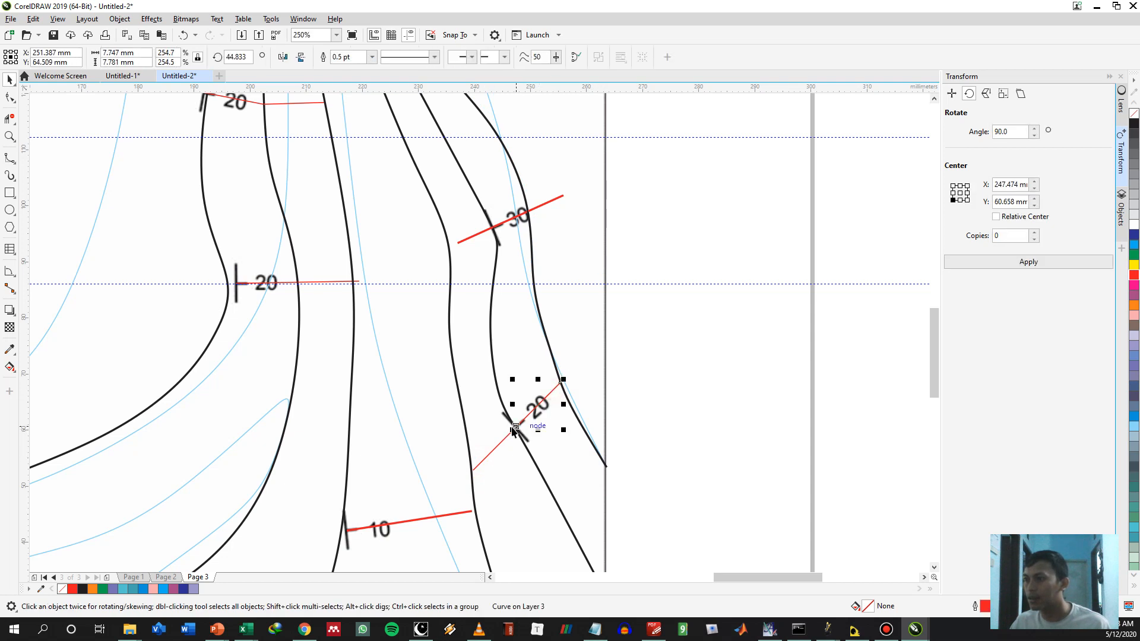
drag(515, 427, 559, 385)
key(c)
click(658, 319)
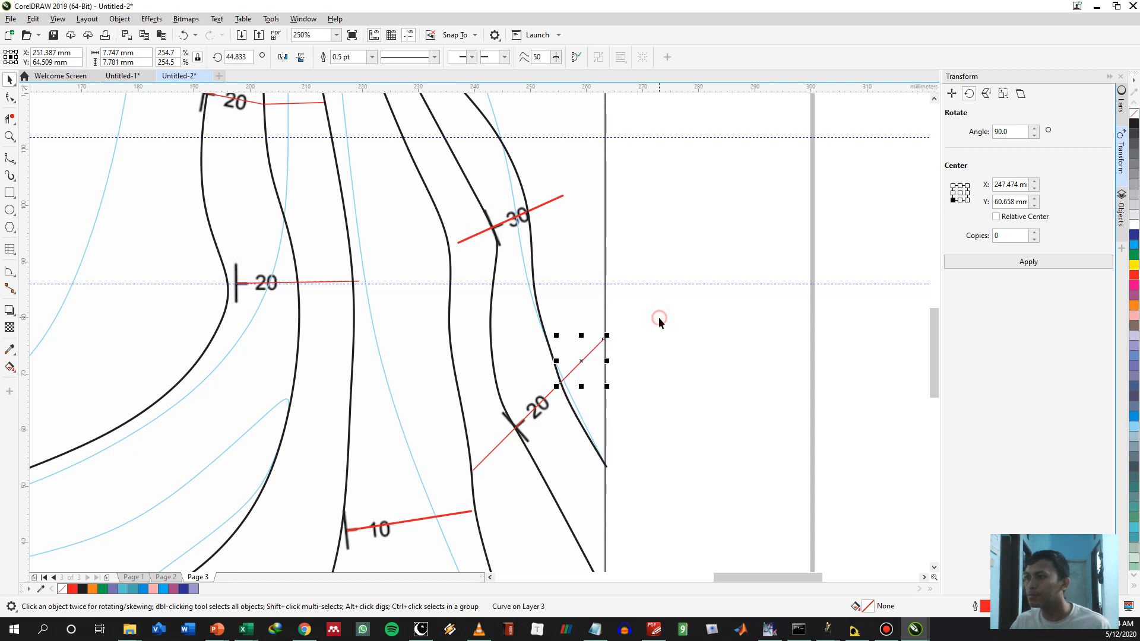
Draw a B-spline from the outer 20° copy's end past the 30° and 40° copies' ends to the north border, about 43 by 89 mm
key(space)
key(space)
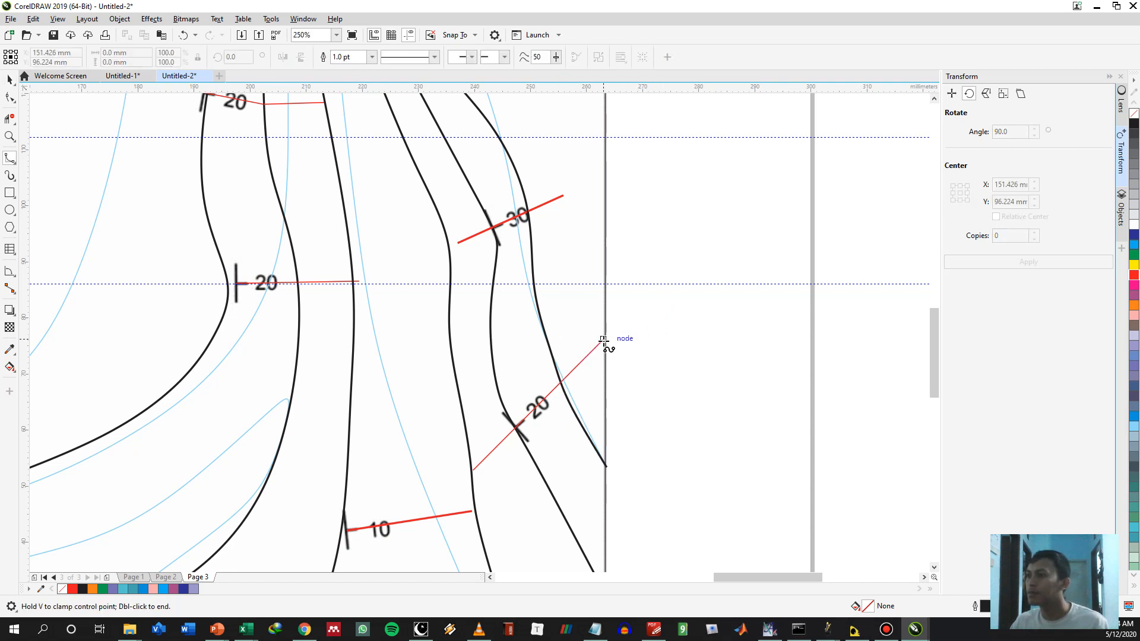
click(583, 269)
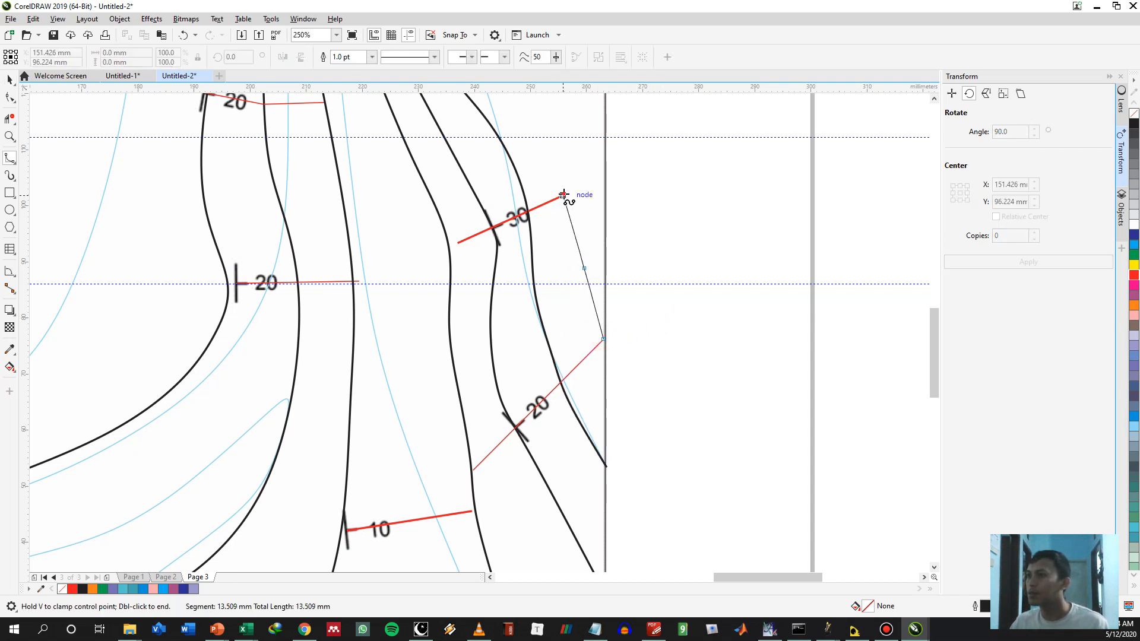
click(562, 195)
drag(528, 133, 626, 432)
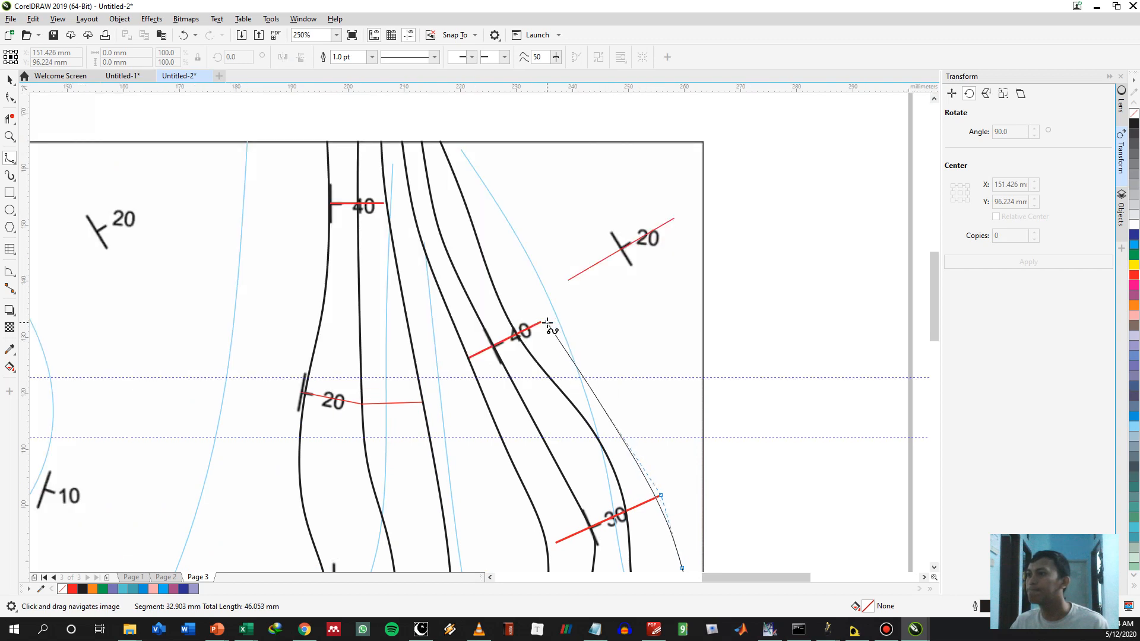
click(632, 417)
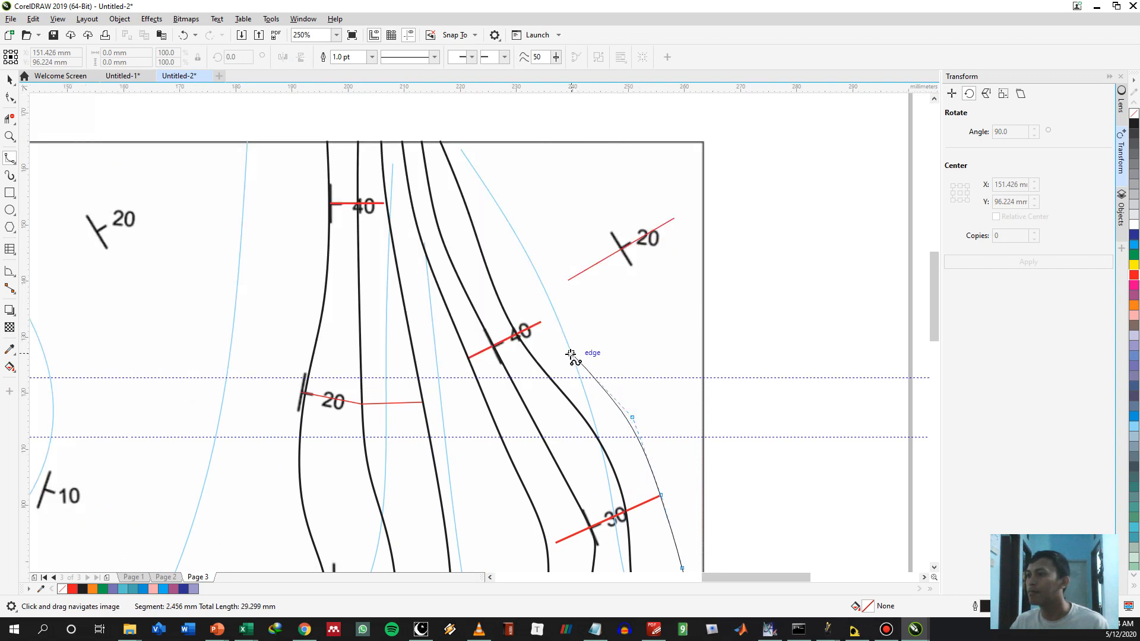
click(541, 322)
click(514, 256)
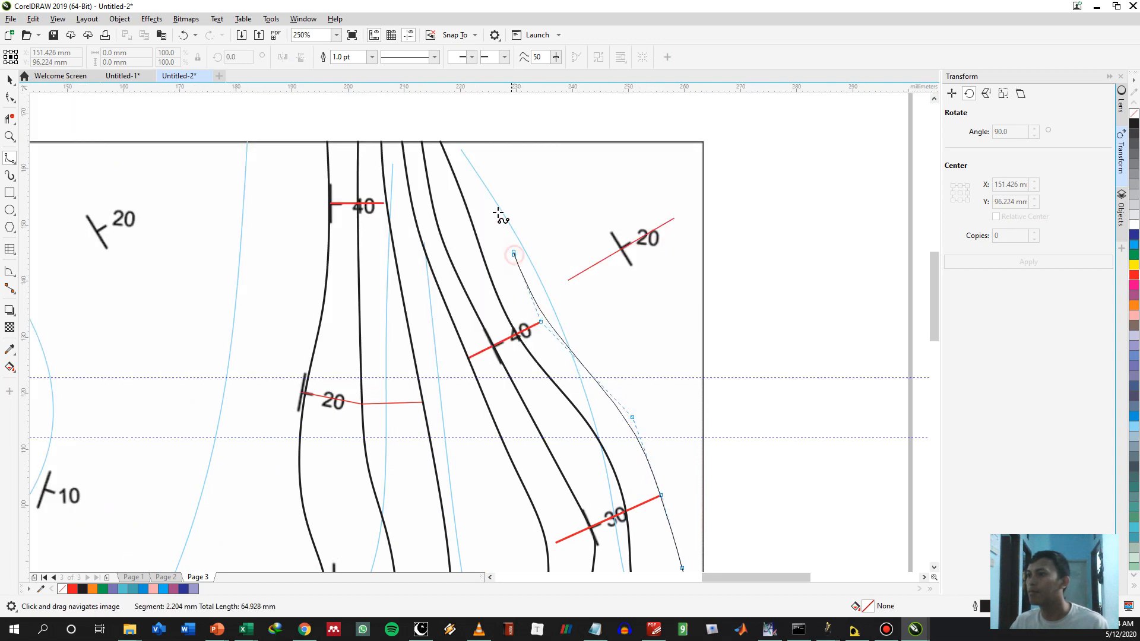
double_click(462, 140)
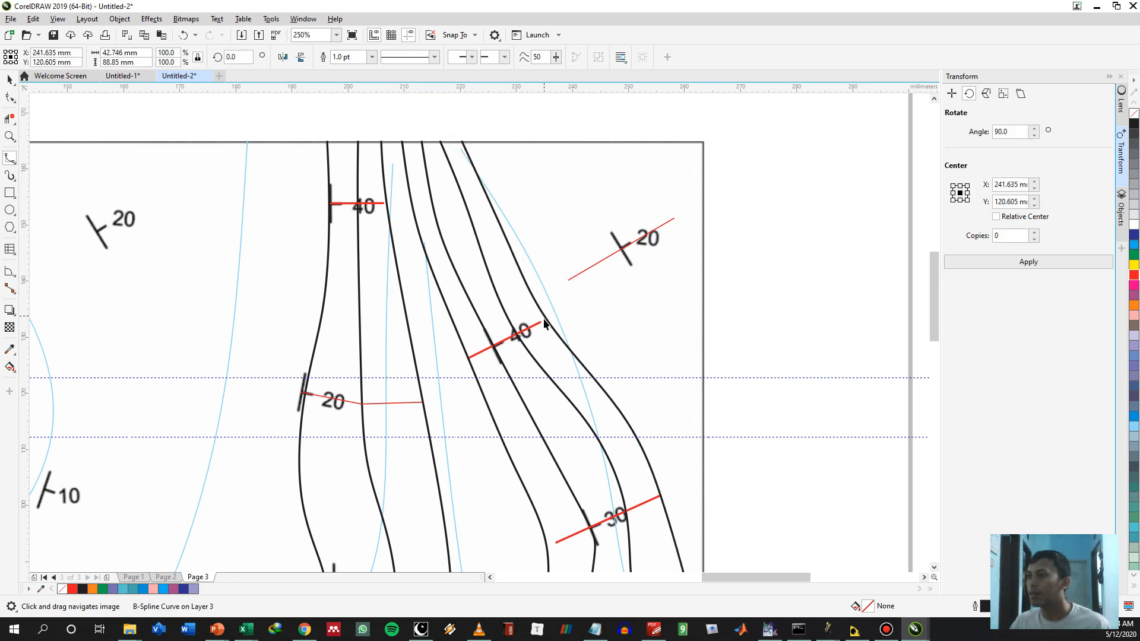
Copy the outer red line of the eastern 40° symbol onto the east side of the outermost contour
scroll(513, 344, up, 2)
key(space)
click(514, 343)
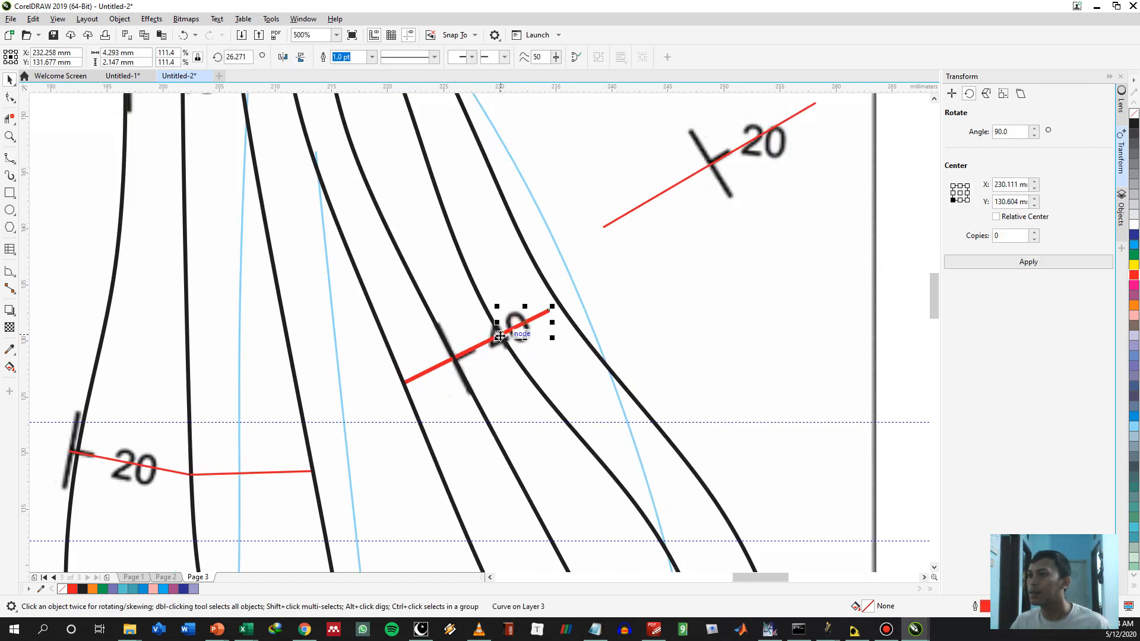
drag(559, 306, 560, 306)
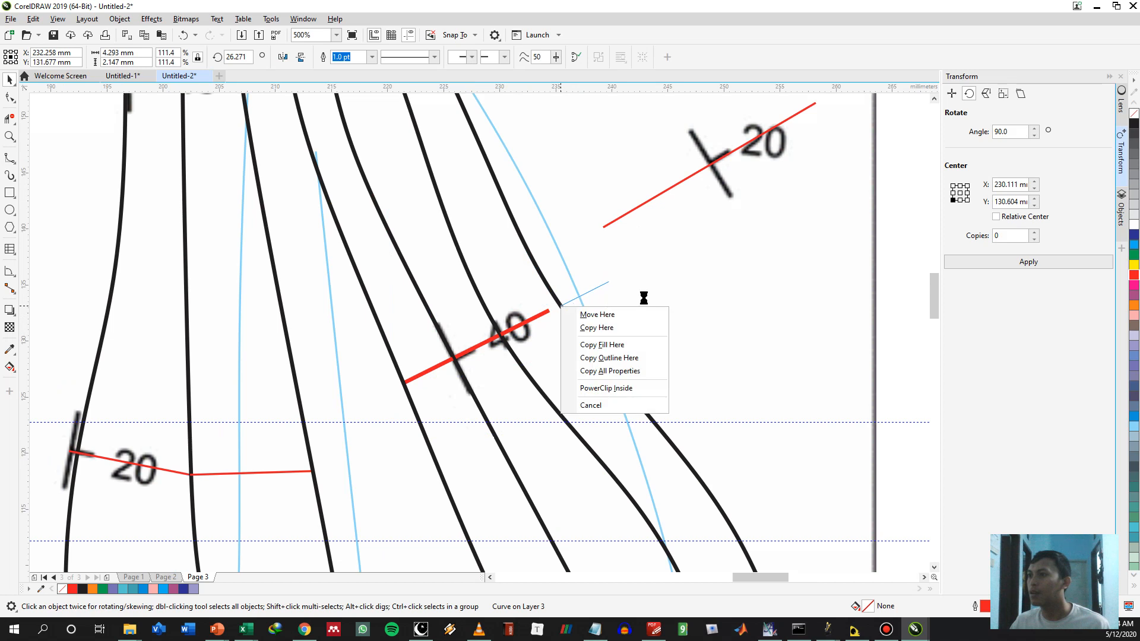
click(590, 325)
Adjust the outermost contour's control point to meet the 40° line's end and snap the newest 40° copy end to end
scroll(563, 307, up, 2)
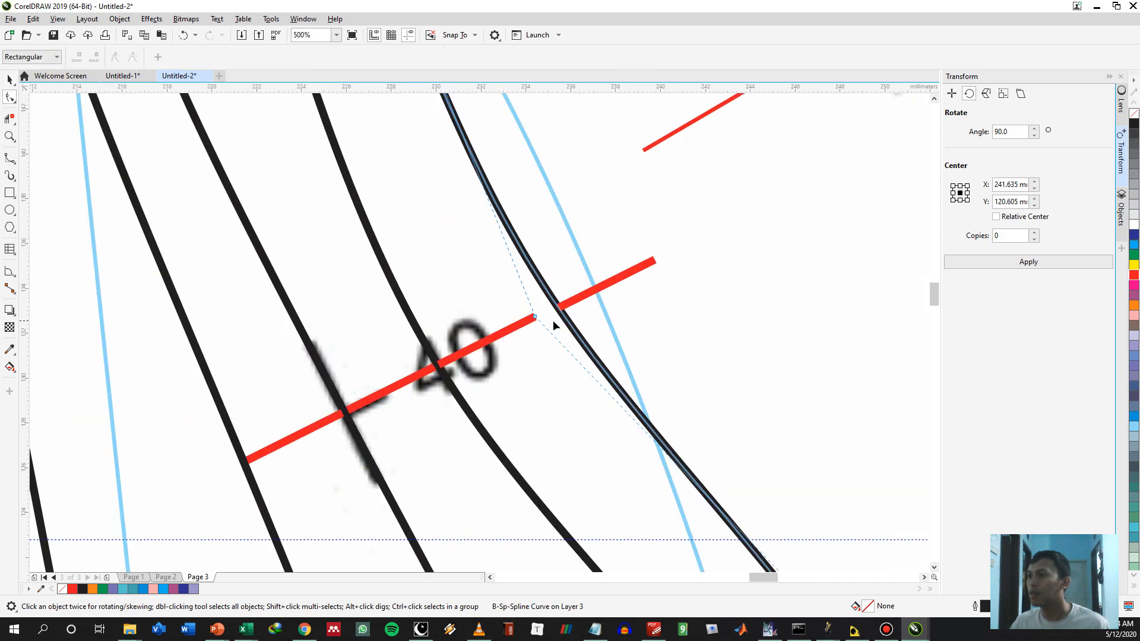
key(F10)
mouse_move(536, 318)
mouse_down()
mouse_move(499, 336)
mouse_move(543, 332)
mouse_move(533, 318)
mouse_up()
key(space)
click(577, 298)
scroll(657, 313, down, 5)
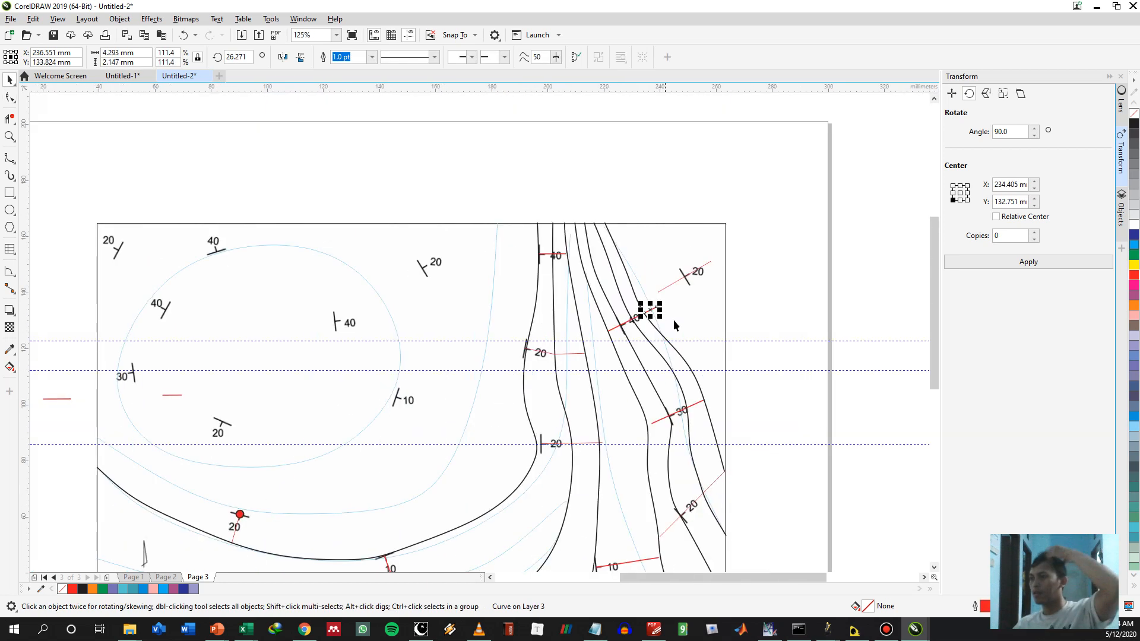
Copy the outer red line of the eastern 30° symbol end to end onto the east side of the outermost contour
scroll(706, 388, up, 2)
click(669, 423)
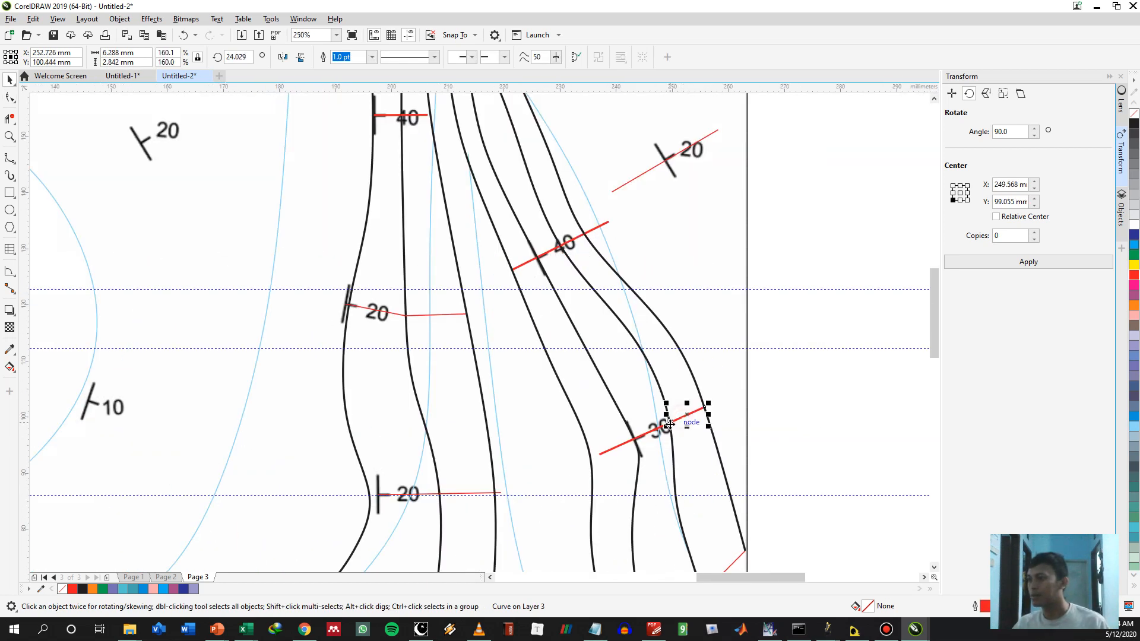
drag(669, 424, 705, 408)
click(733, 430)
Draw a B-spline from the outer 30° copy's end past the 40° copy's end to the north border, about 38 by 60 mm
key(space)
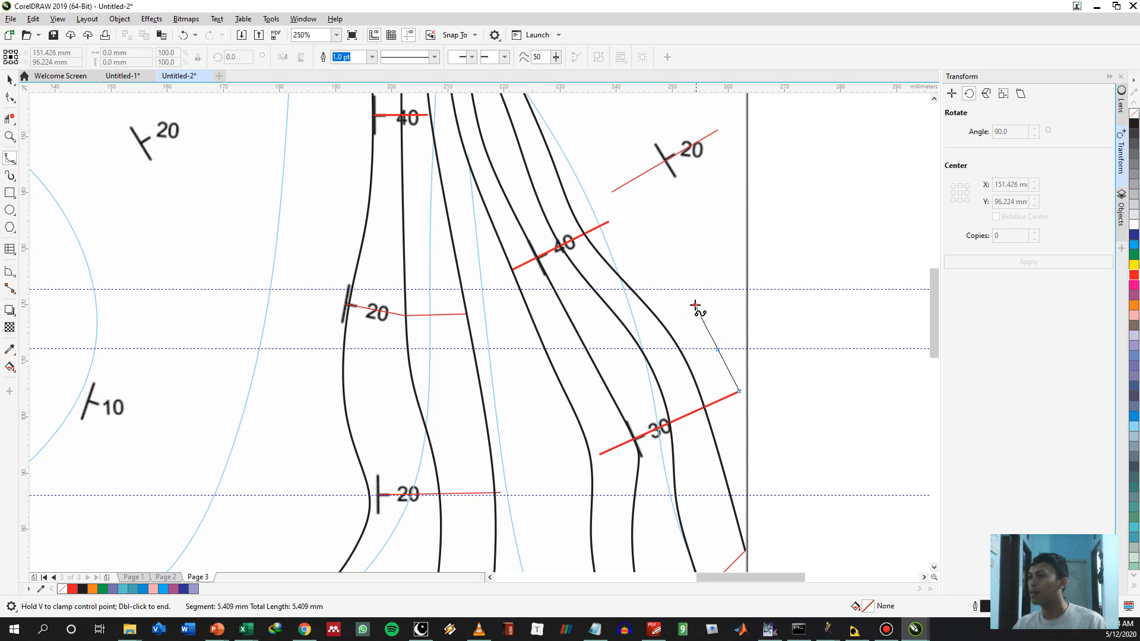
click(662, 261)
click(640, 241)
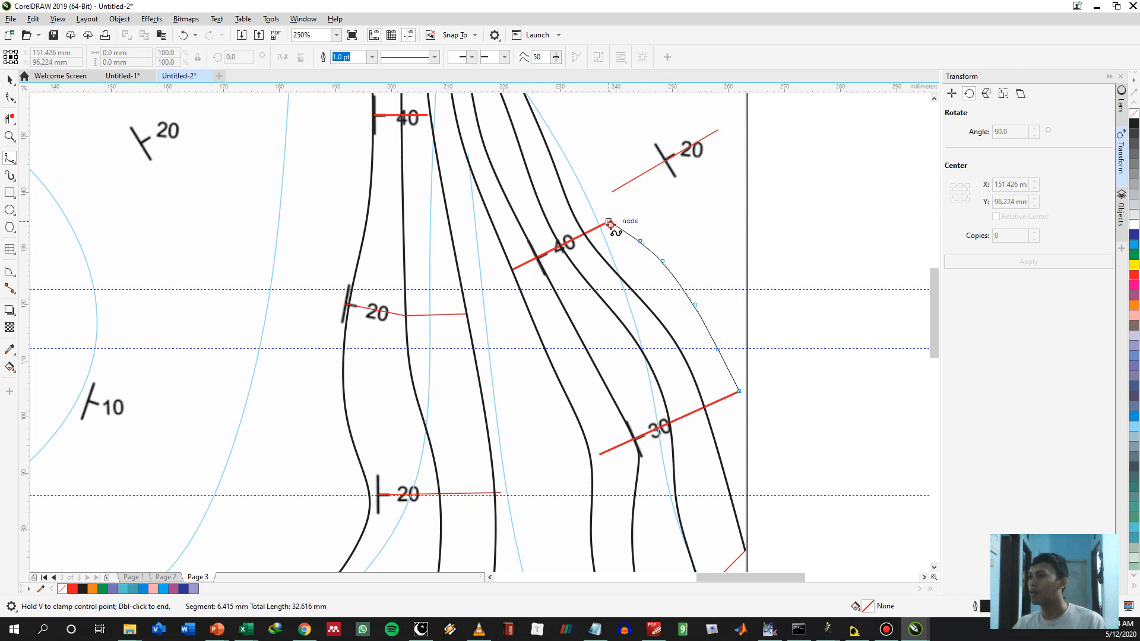
click(603, 216)
click(571, 122)
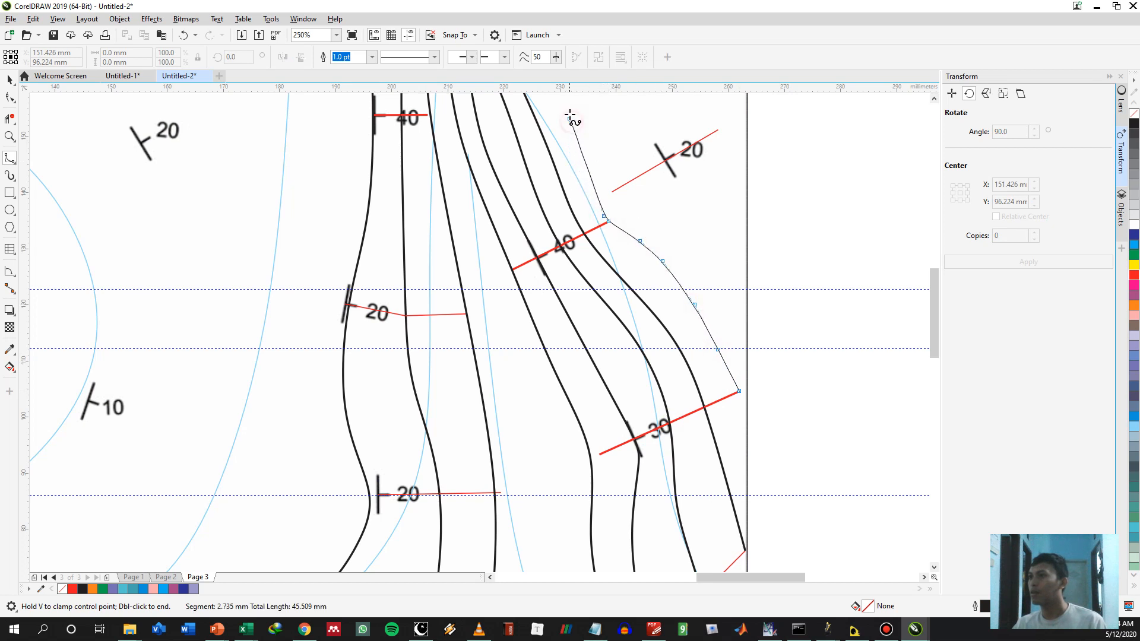
drag(569, 114, 584, 298)
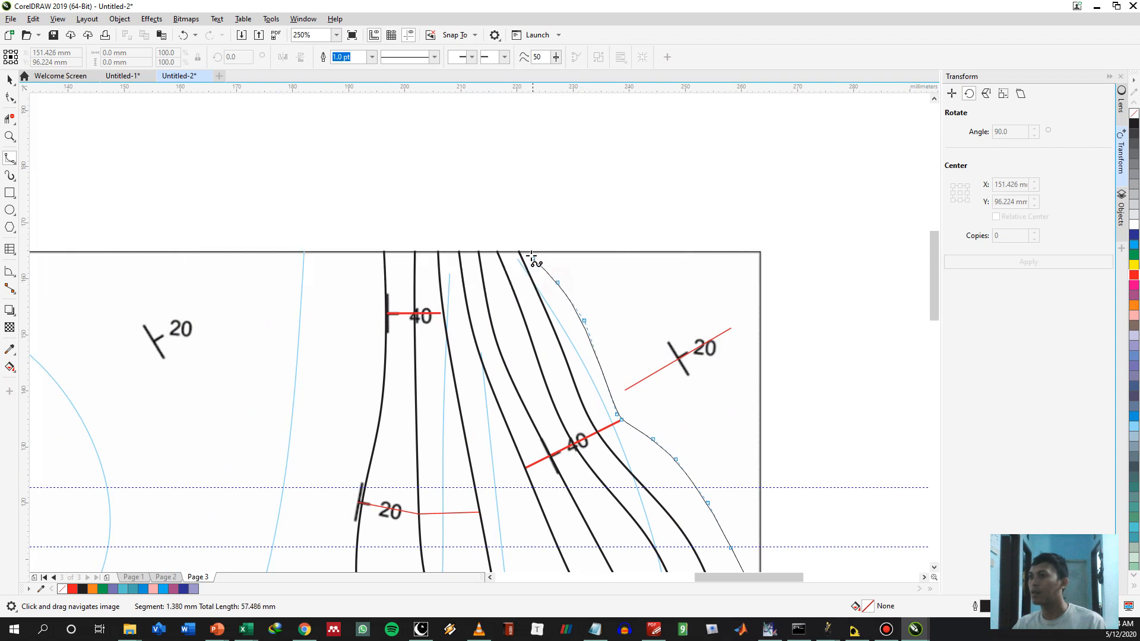
double_click(537, 249)
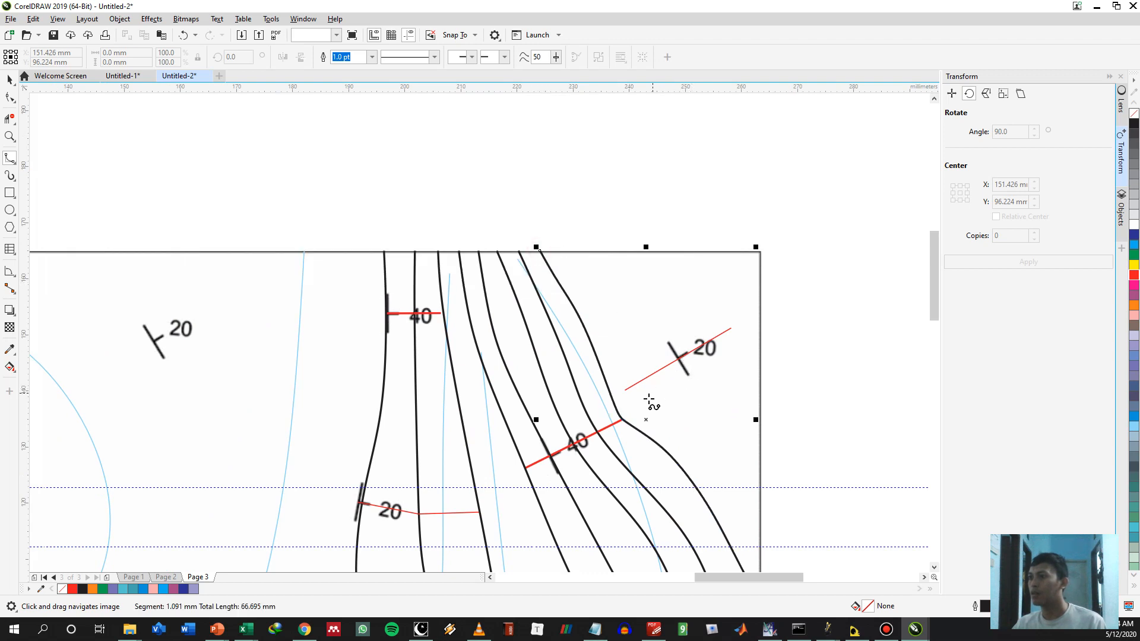
Reshape the new contour's control points near the eastern 40° line's end to fit it between that line and the northeastern 20° line's inner end
scroll(650, 401, up, 2)
key(space)
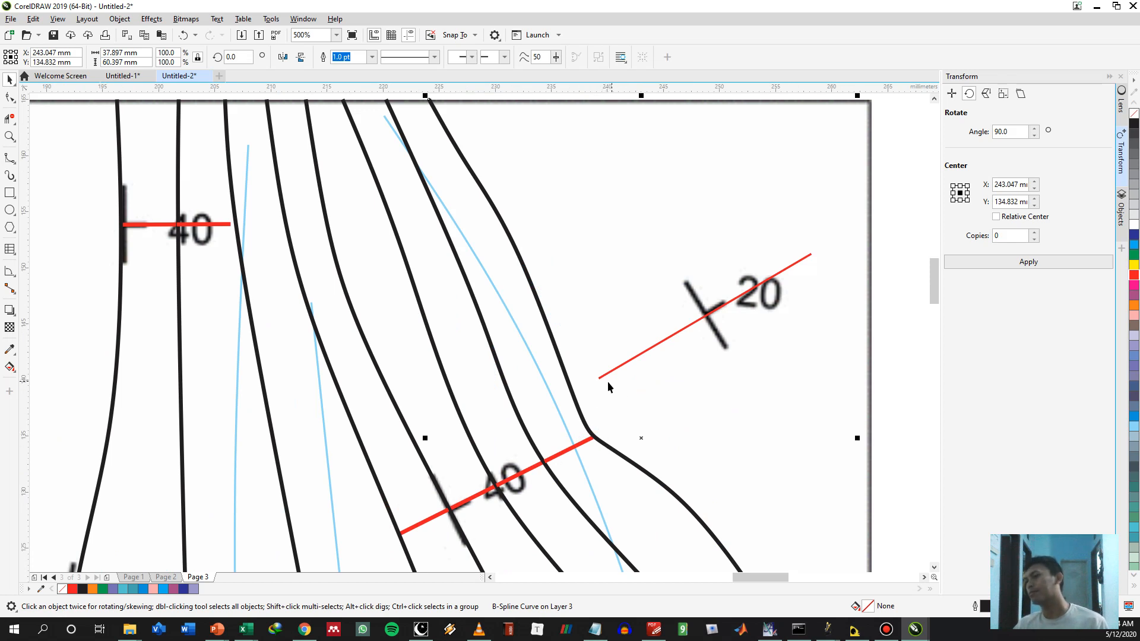
double_click(580, 414)
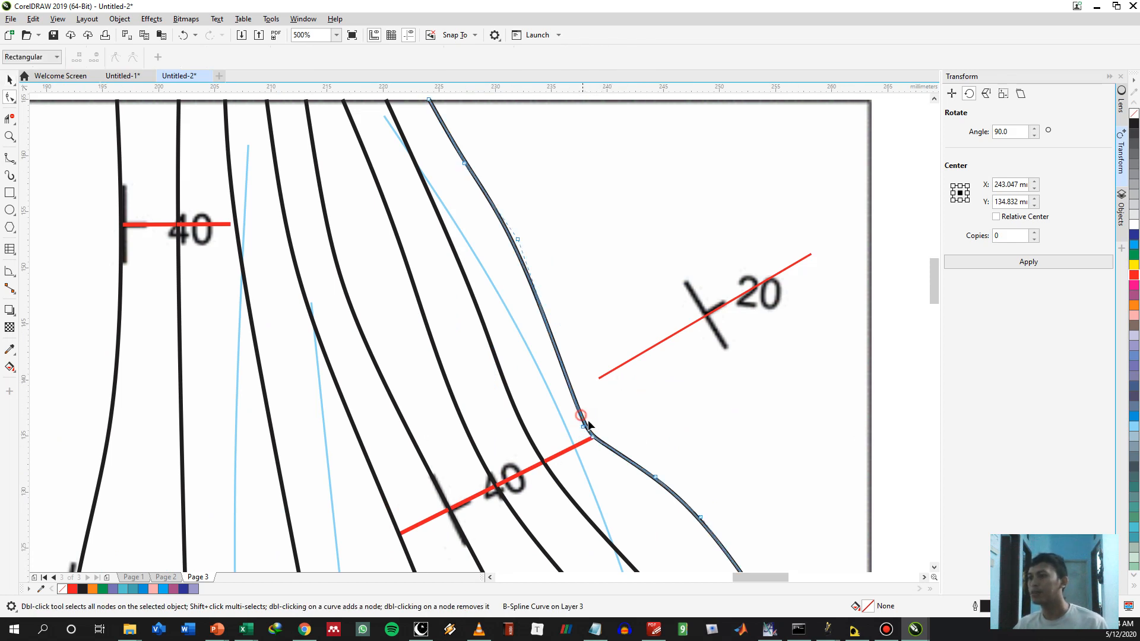
drag(593, 436, 603, 348)
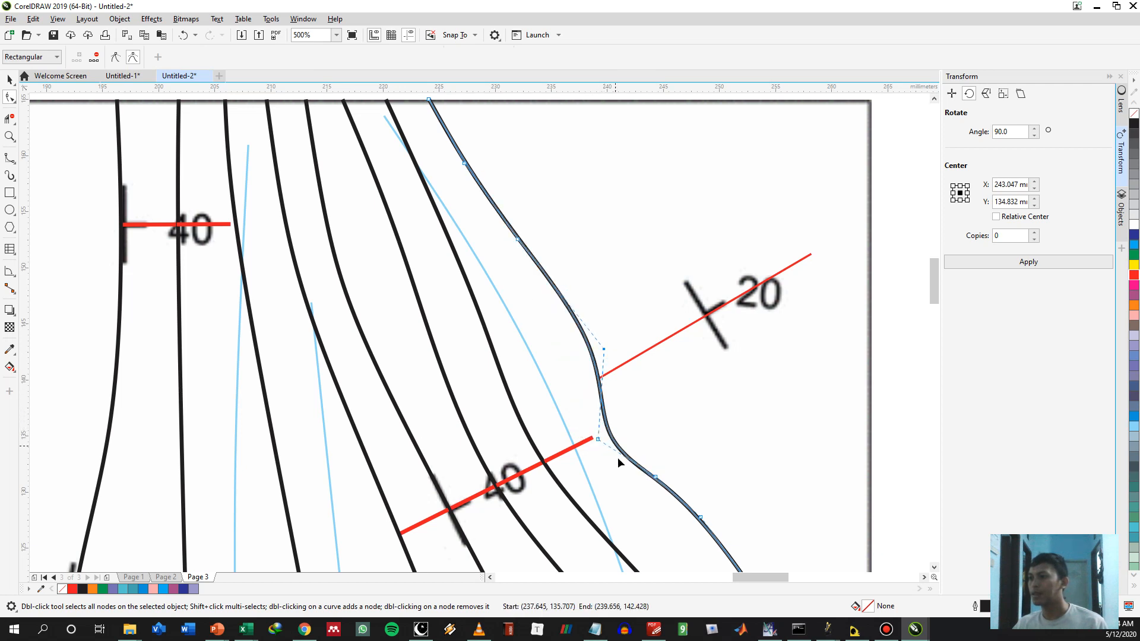
drag(598, 440, 555, 421)
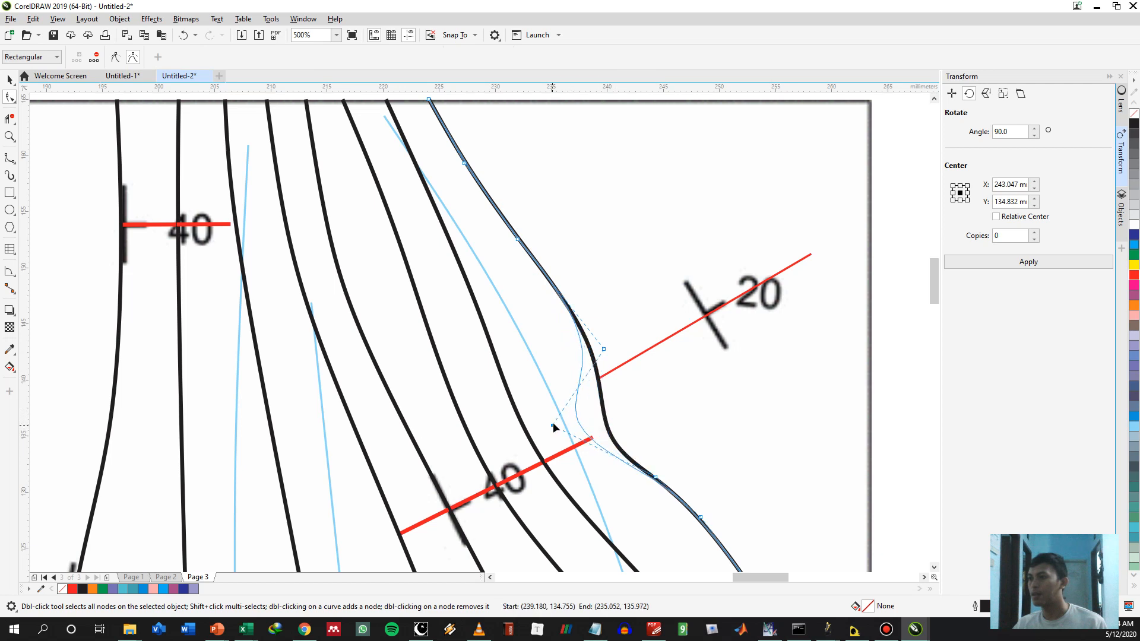
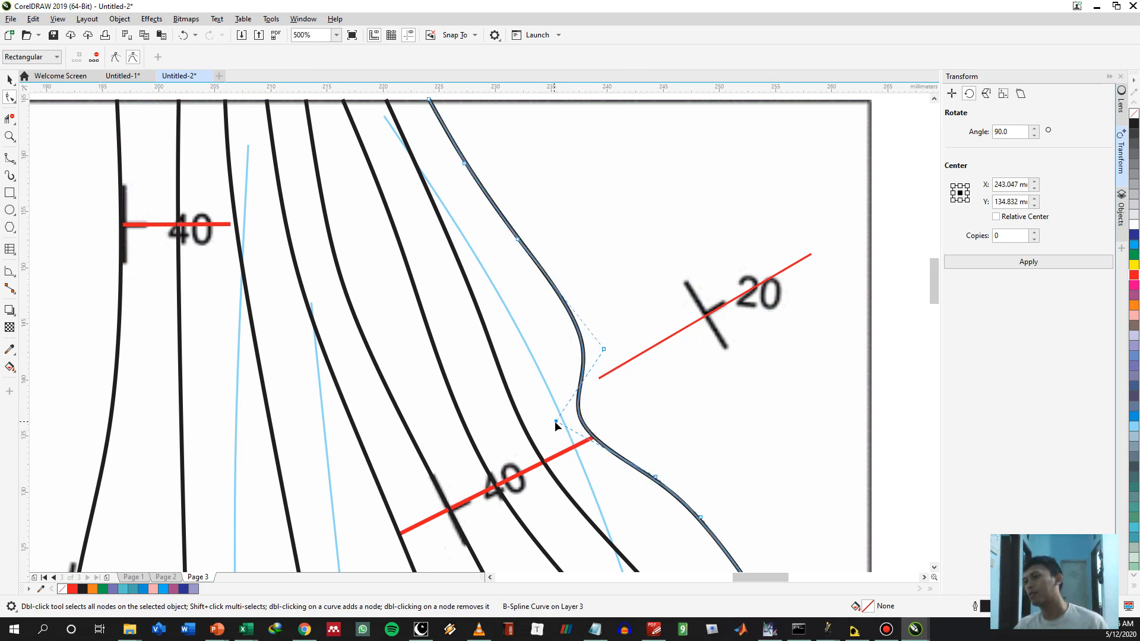
Try to reshape the outermost contour's control points so it passes both the eastern 40° line's end and the northeastern 20° line's inner end
drag(554, 421, 590, 379)
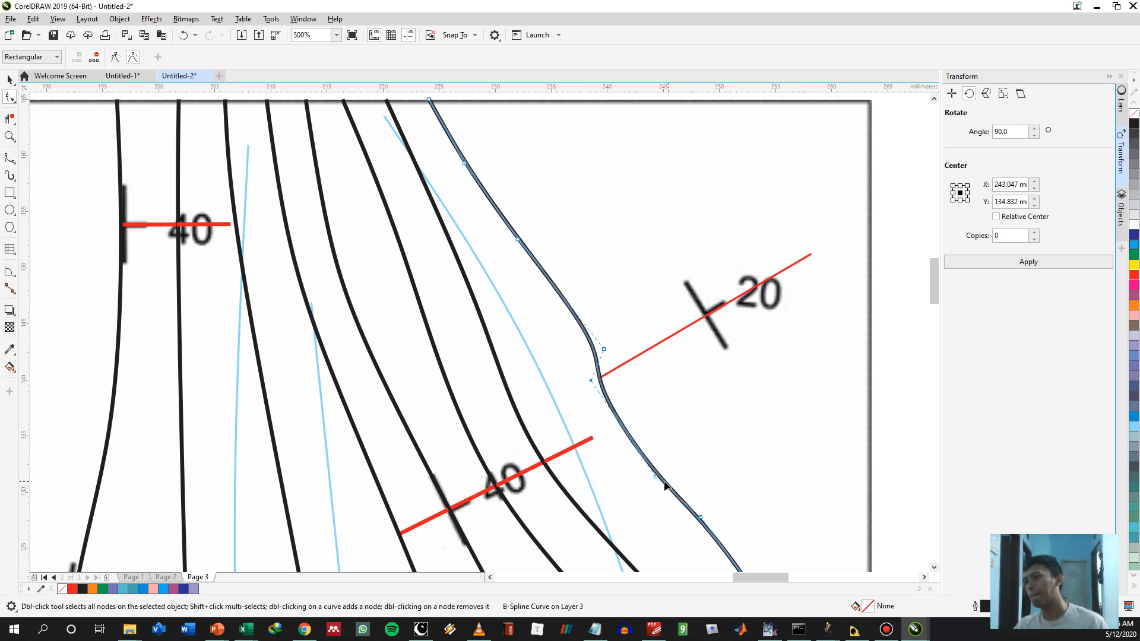
drag(654, 477, 572, 436)
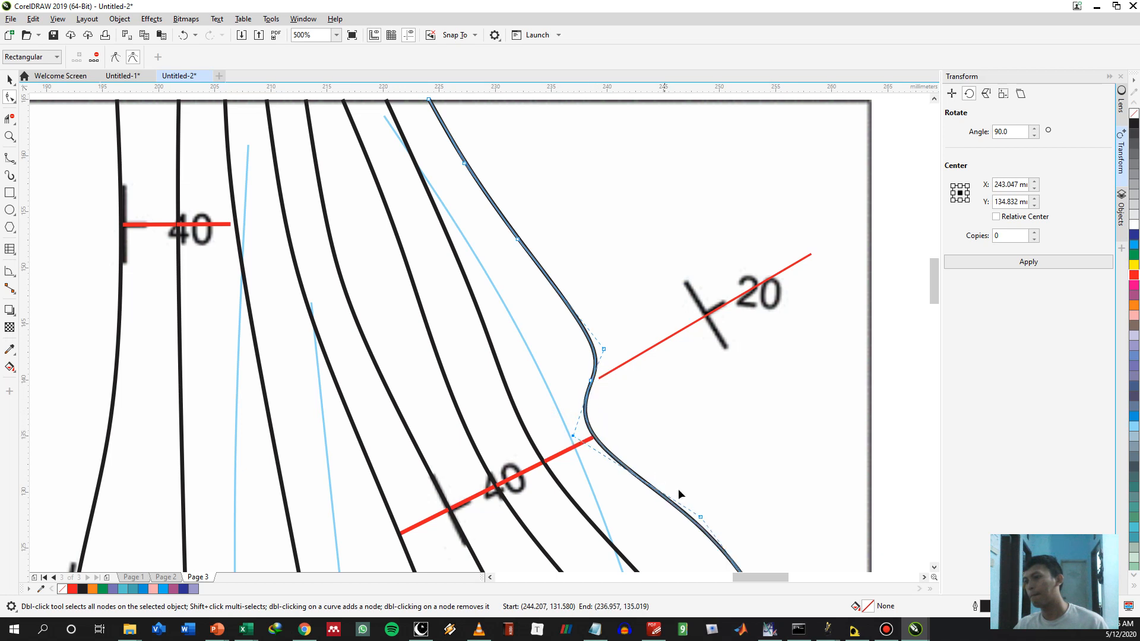
drag(699, 549, 605, 387)
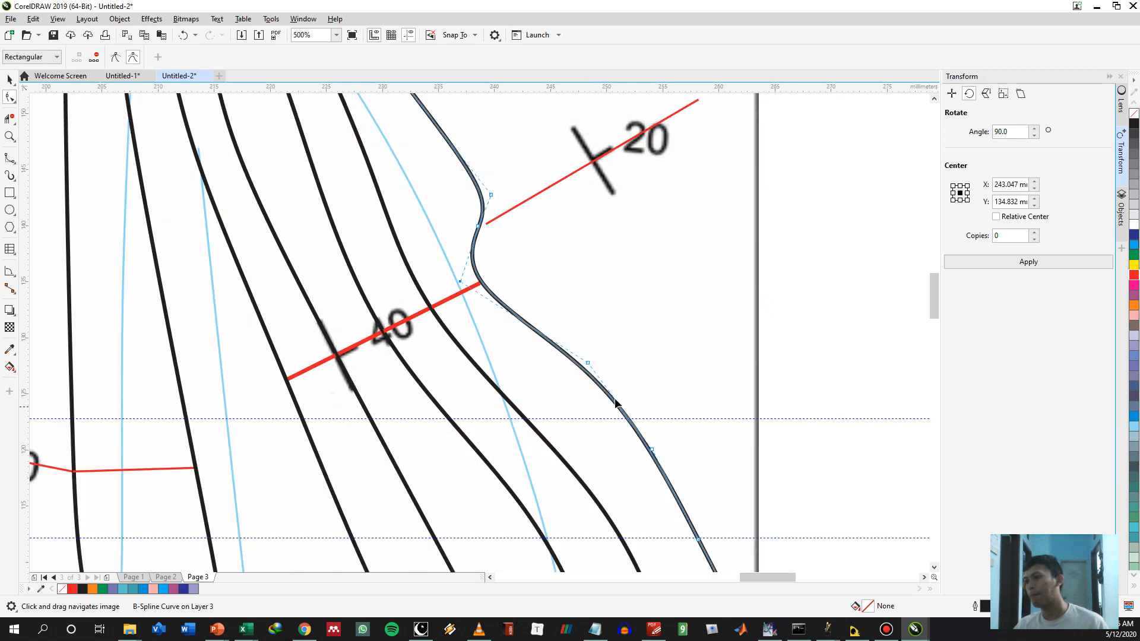
drag(651, 453, 635, 457)
drag(574, 380, 572, 384)
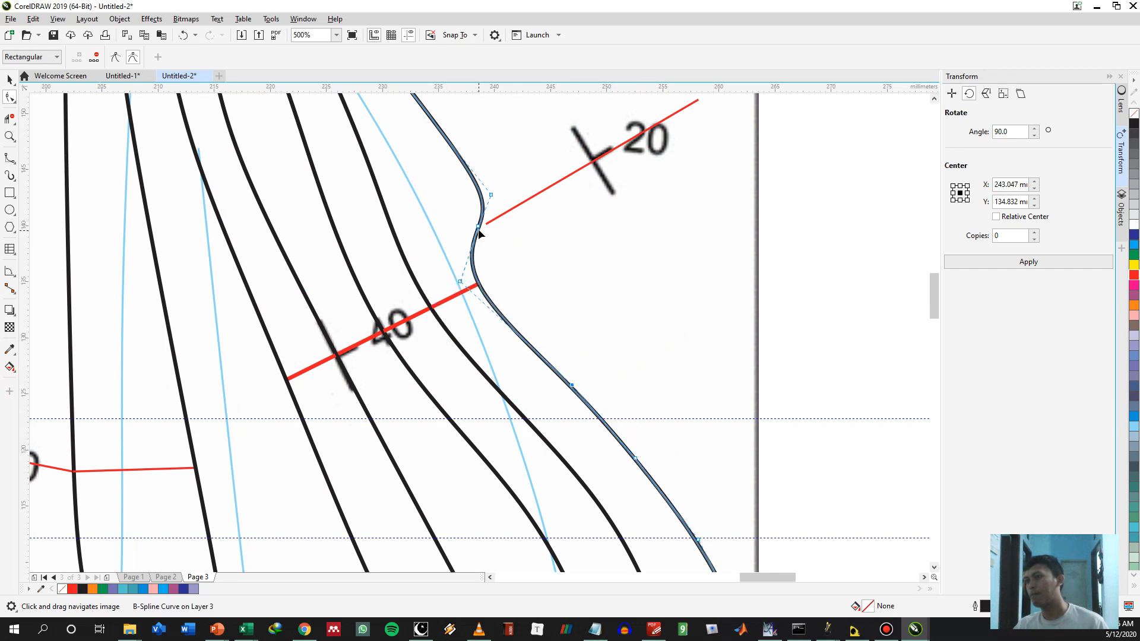
drag(493, 196, 511, 122)
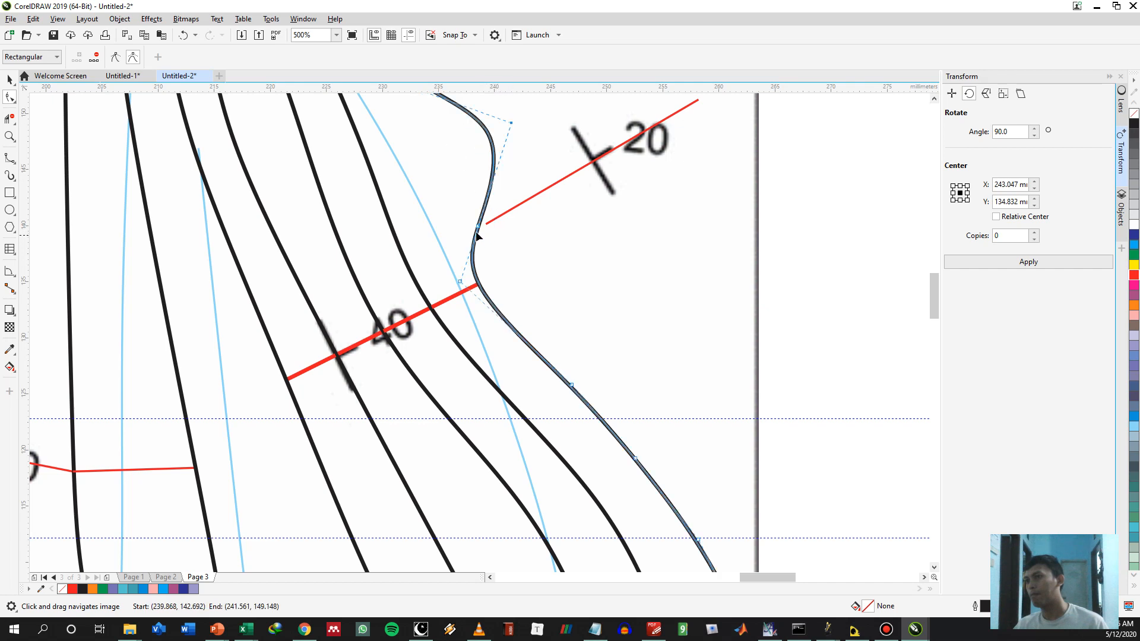
drag(478, 225, 494, 200)
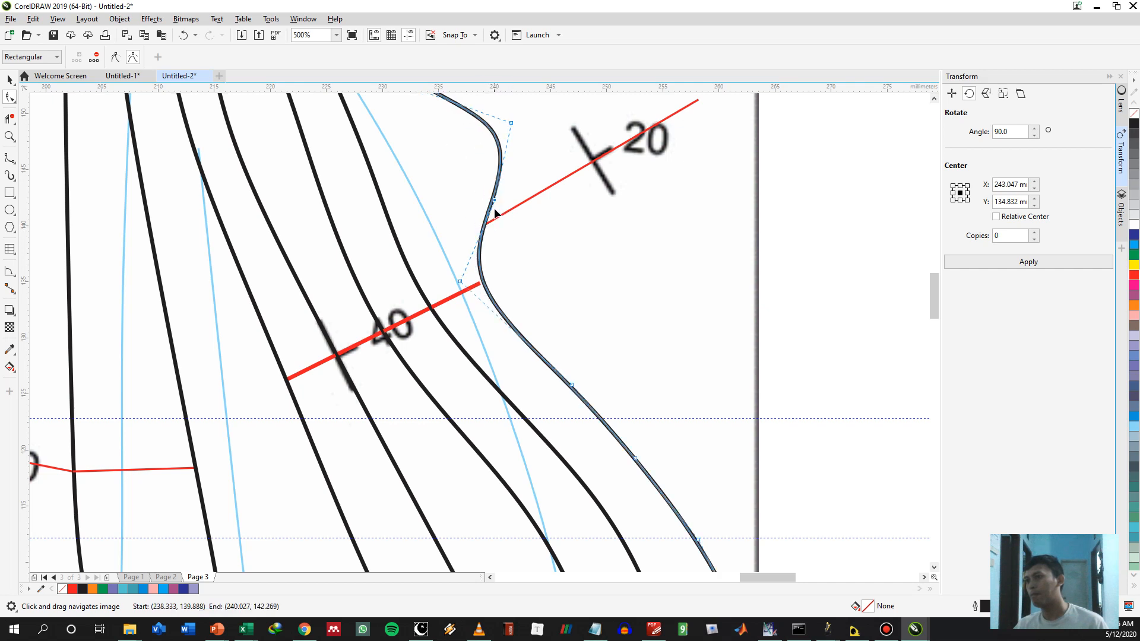
scroll(447, 332, down, 3)
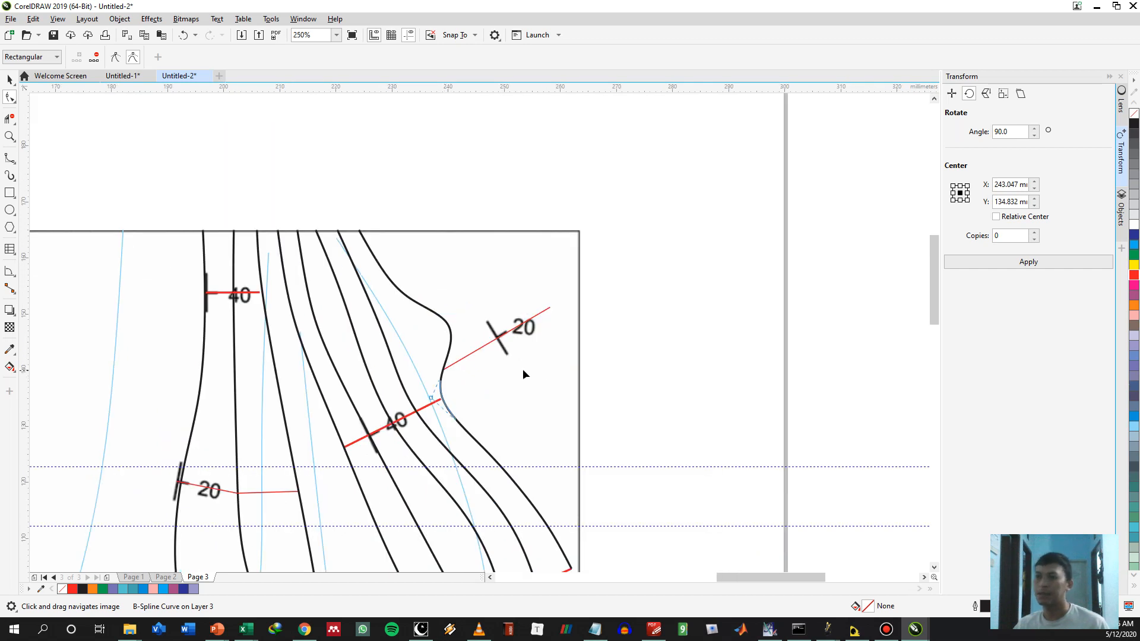
drag(526, 381, 450, 339)
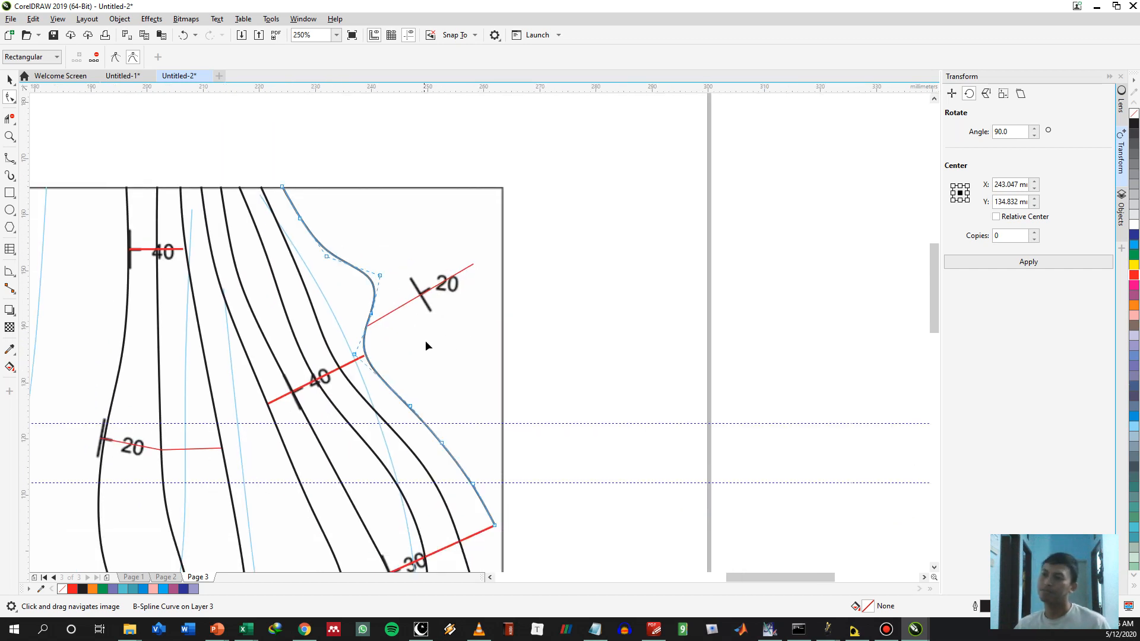
Undo the latest series of control-point moves on the outermost contour
key(ctrl+z)
key(ctrl+z)
key(ctrl+z)
key(ctrl+z)
key(ctrl+z)
key(ctrl+z)
key(ctrl+z)
key(ctrl+z)
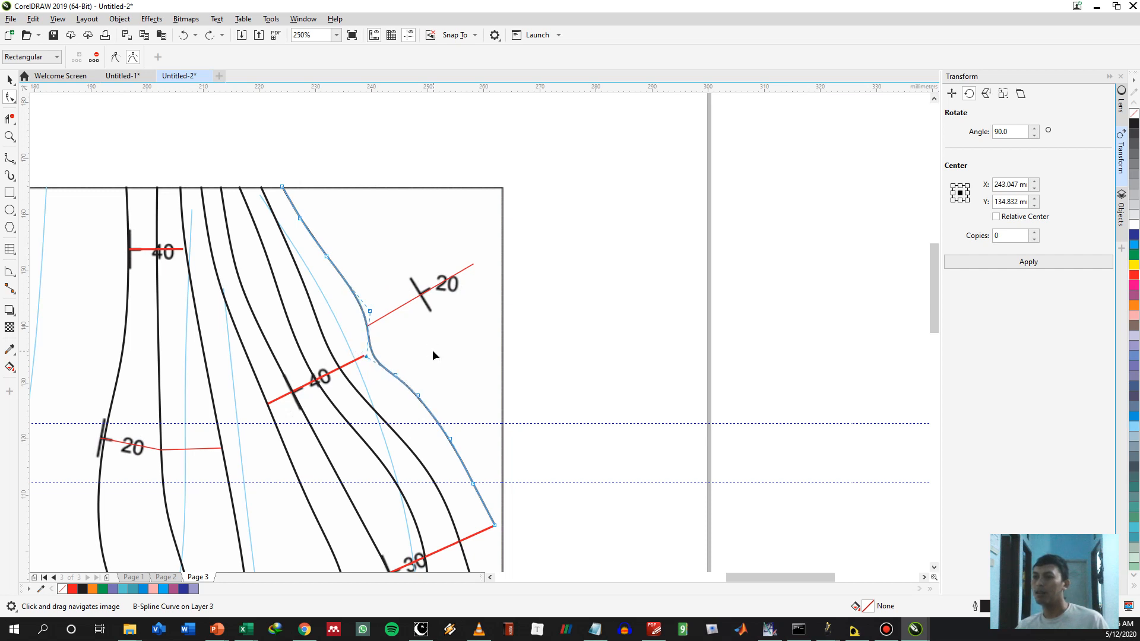
Copy the outer segment of the eastern 40° red line end to end beyond the outermost contour
scroll(415, 361, up, 2)
key(space)
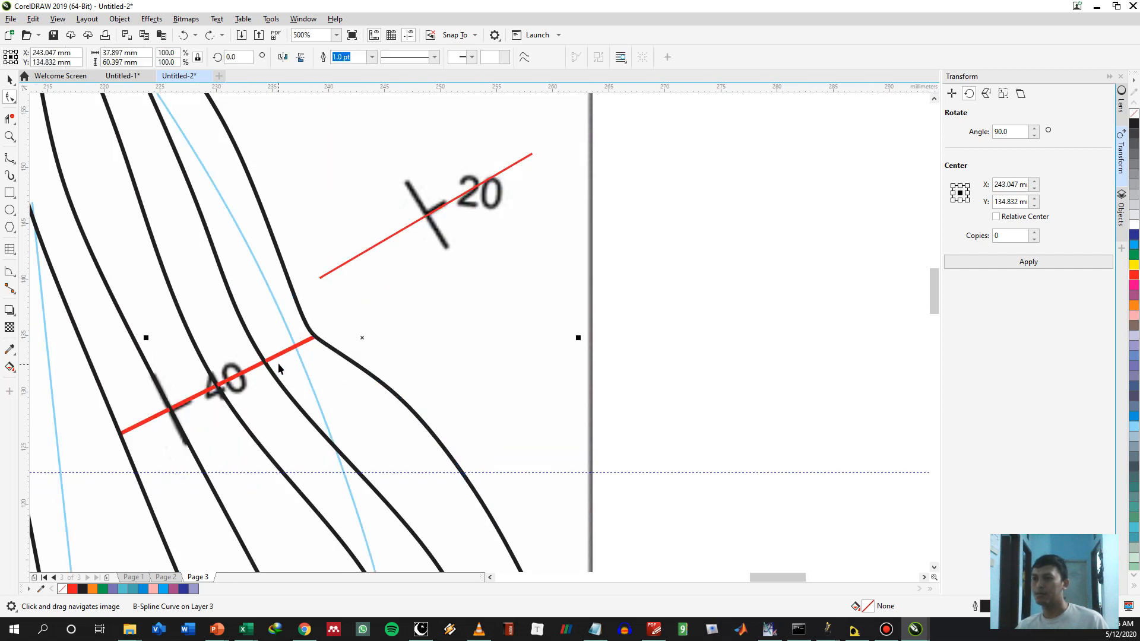
click(261, 362)
drag(264, 360, 314, 338)
click(351, 359)
click(471, 312)
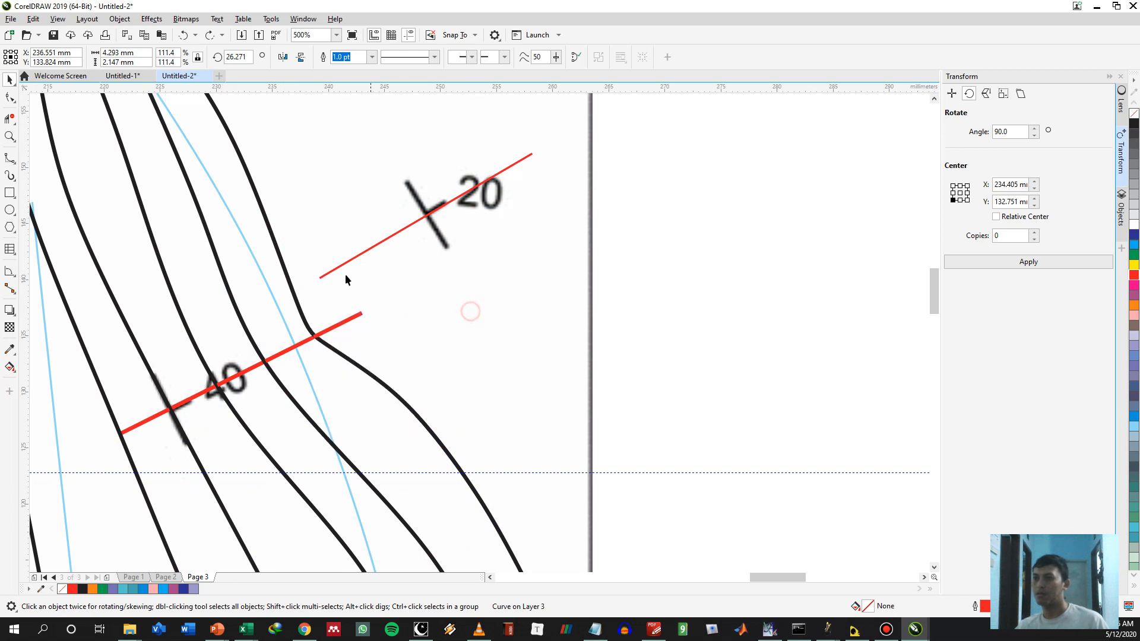
Smooth the outermost contour between the eastern 40° and 30° lines by moving its control points inward
drag(483, 407, 414, 327)
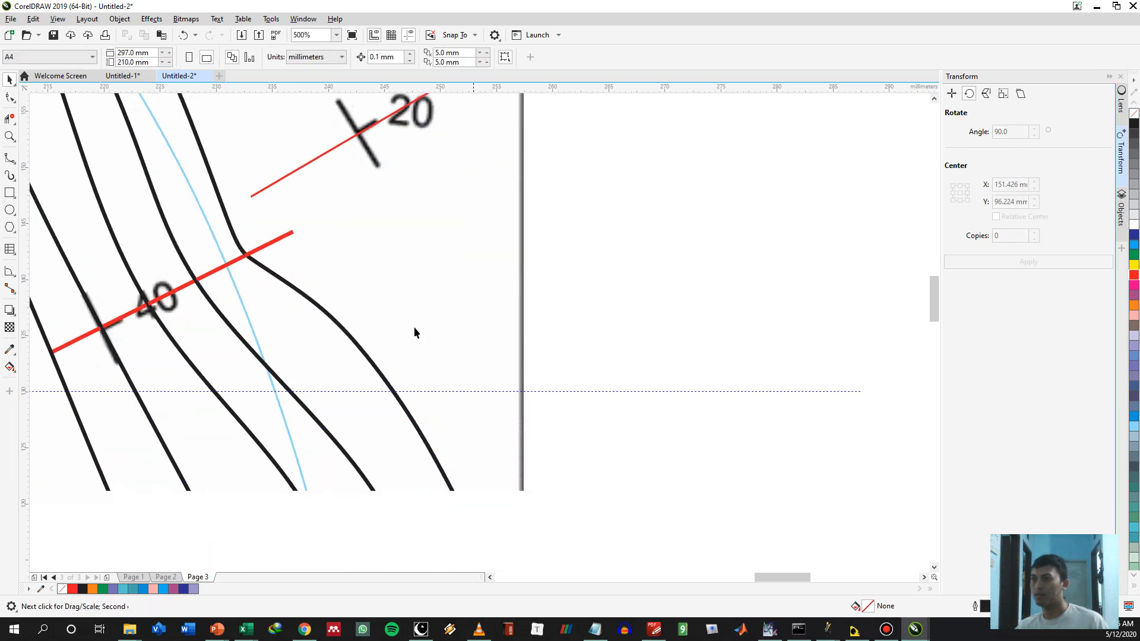
click(319, 305)
key(F10)
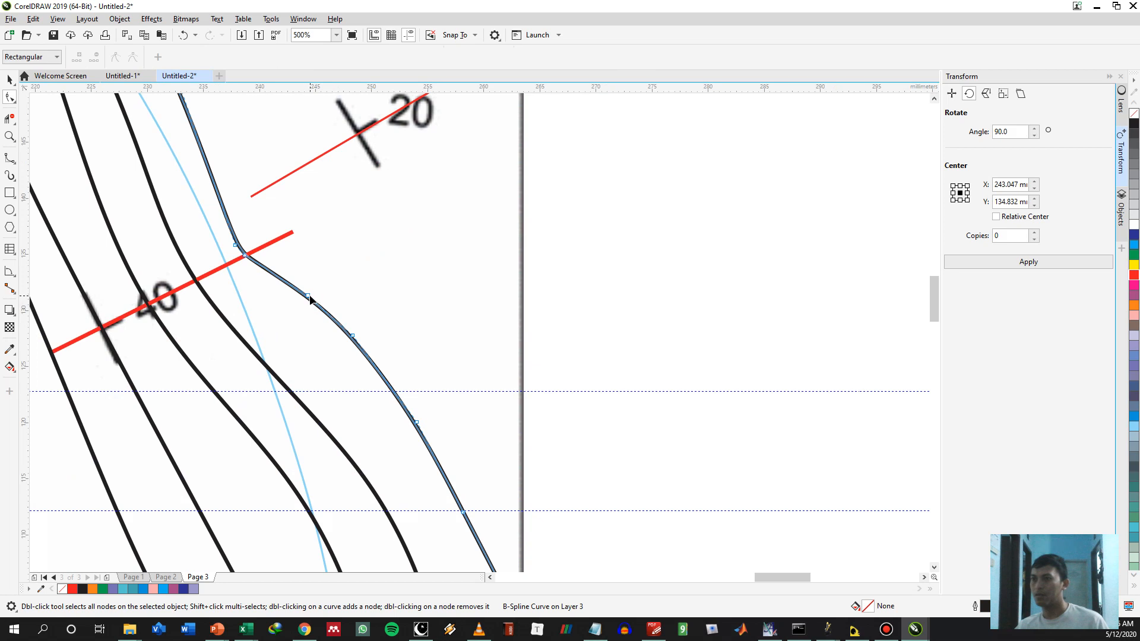
drag(297, 310, 288, 318)
drag(353, 336, 337, 360)
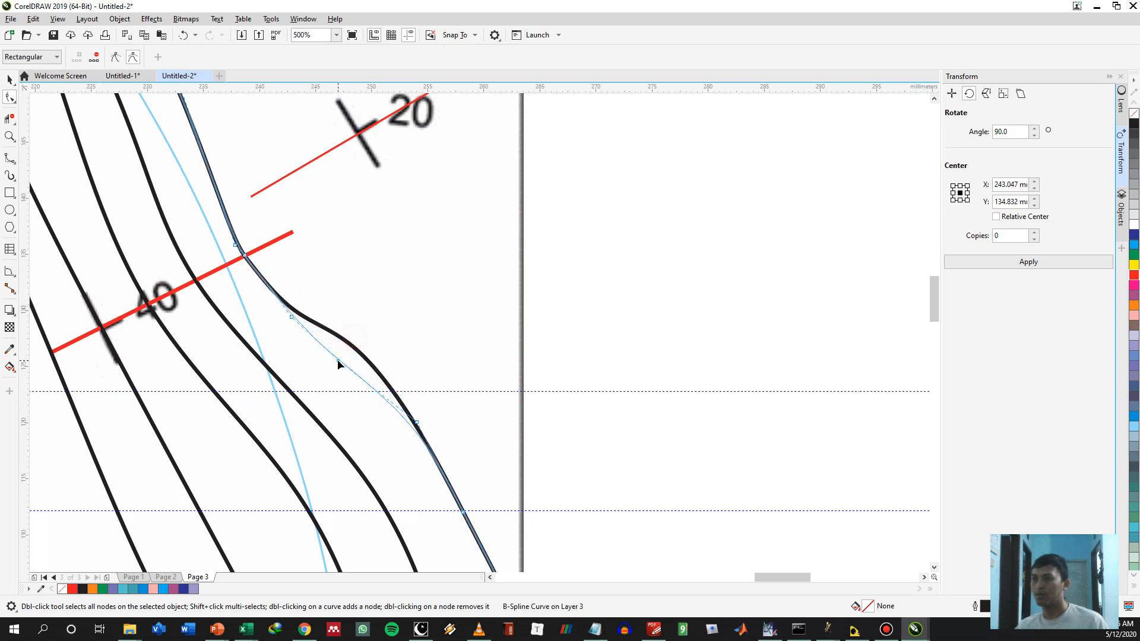
drag(416, 423, 404, 444)
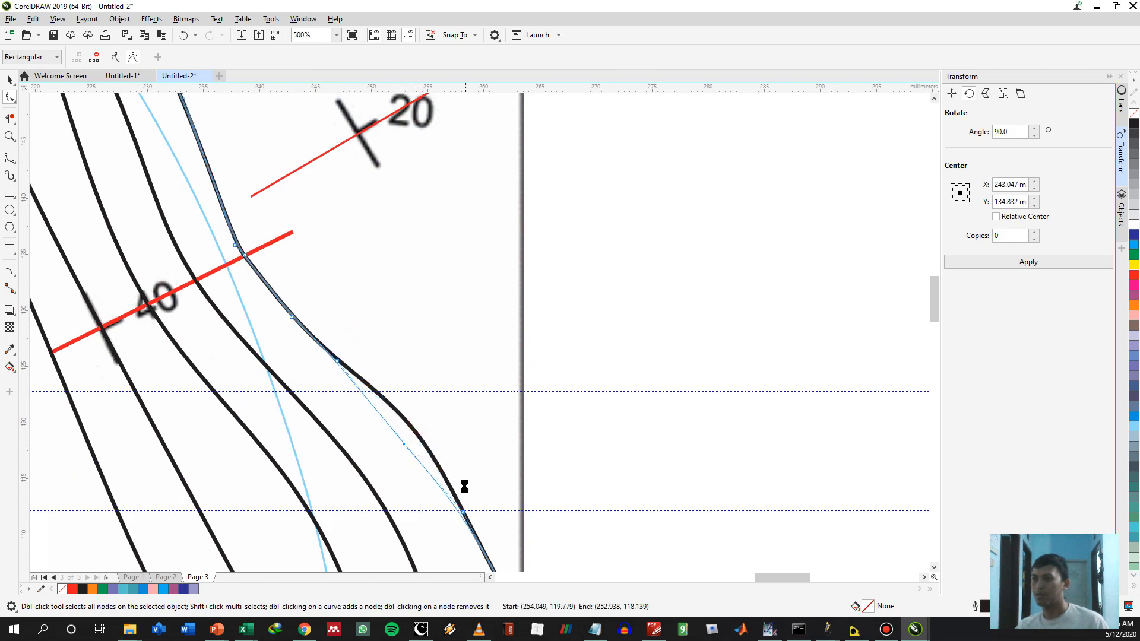
Copy the outer red segment of the eastern 30° line end to end outward from the outermost contour's end
scroll(476, 487, down, 1)
mouse_move(470, 484)
mouse_down()
mouse_move(428, 428)
mouse_move(424, 449)
mouse_up()
key(space)
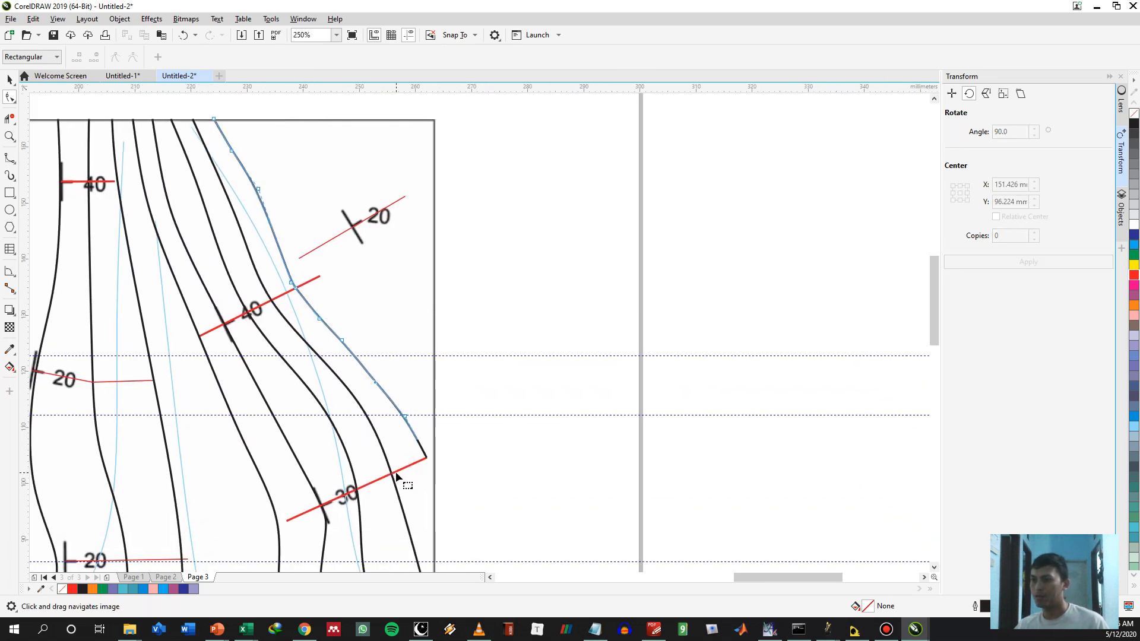
click(396, 471)
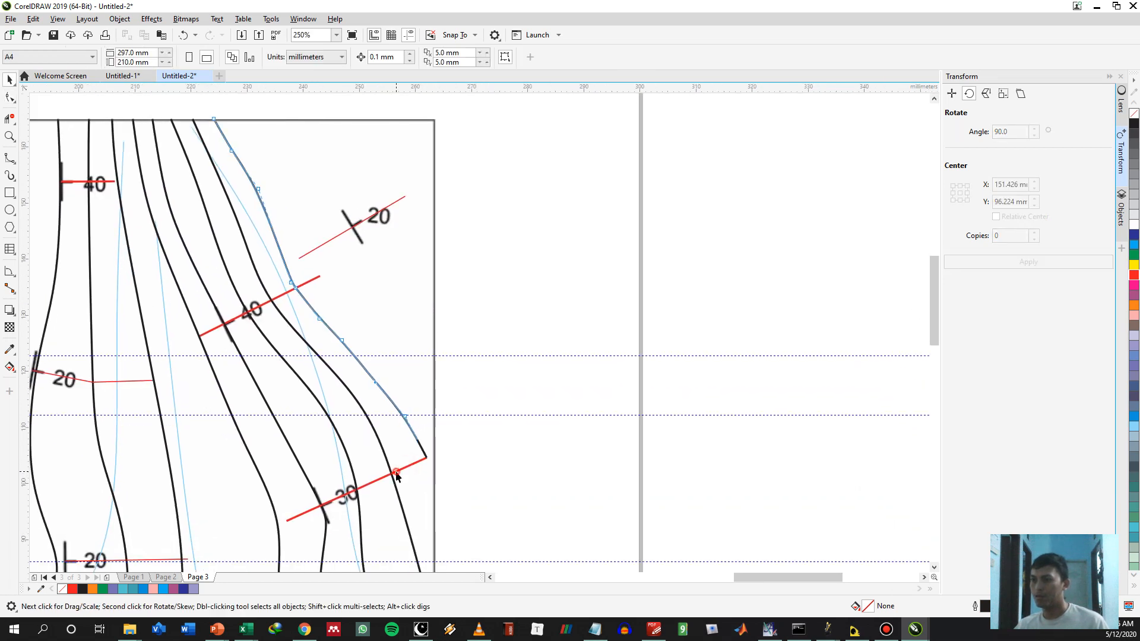
drag(429, 458, 427, 457)
right_click(427, 457)
click(521, 442)
Draw a B-spline about 62 mm long from the outer 30° copy's end past the 40° copy's end and 20° line's inner end to the north border
key(space)
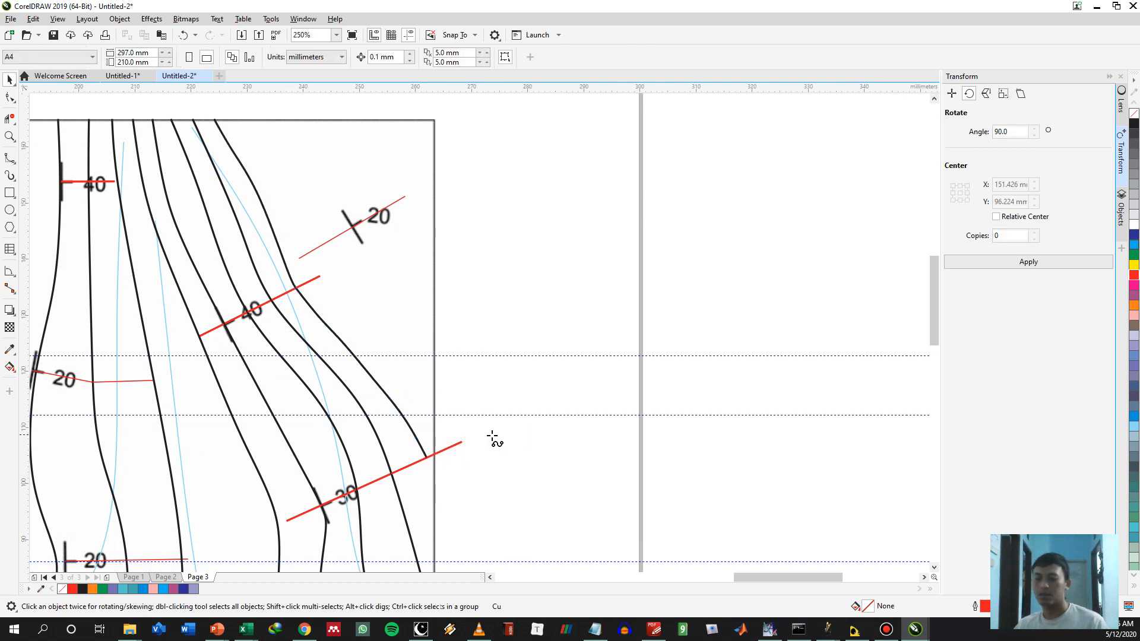
click(428, 393)
click(376, 337)
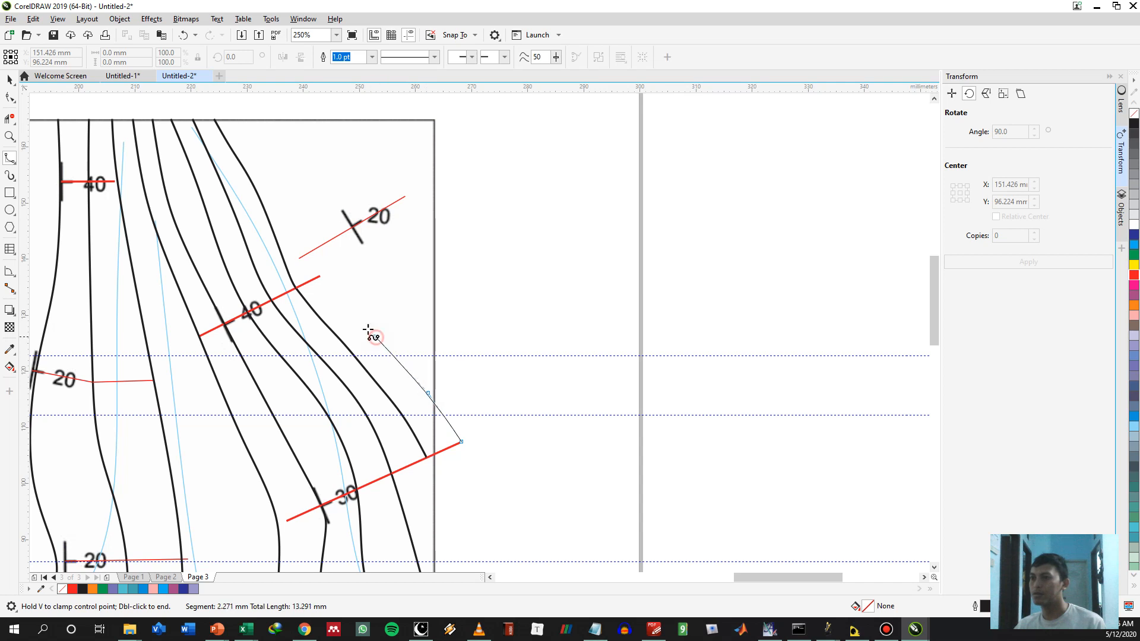
click(320, 276)
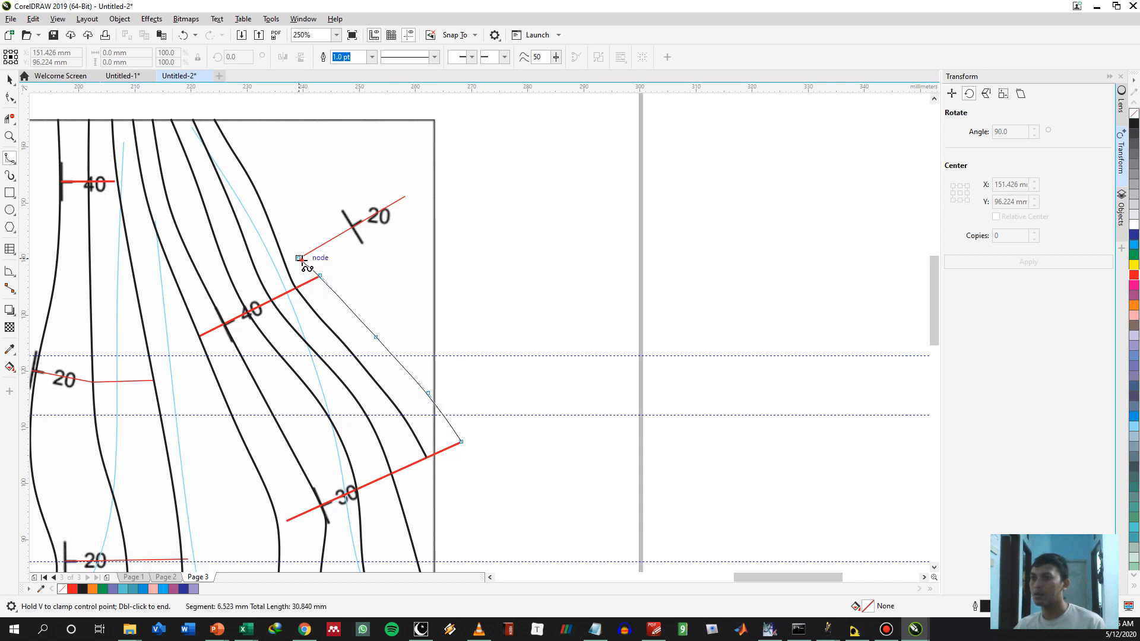
click(299, 258)
click(288, 219)
click(267, 173)
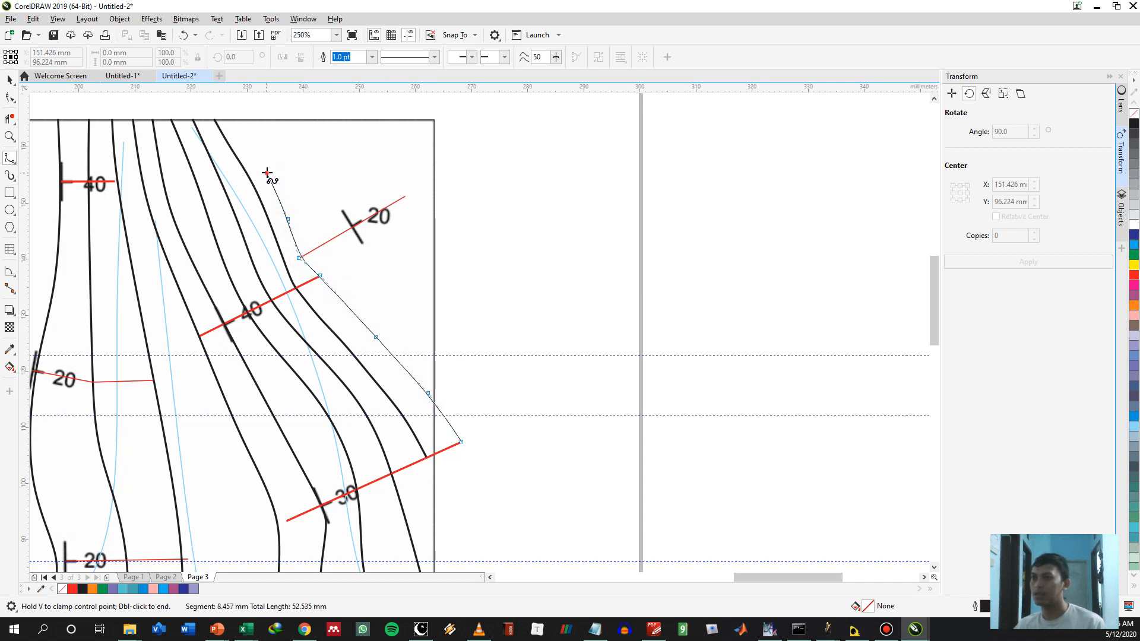
double_click(234, 118)
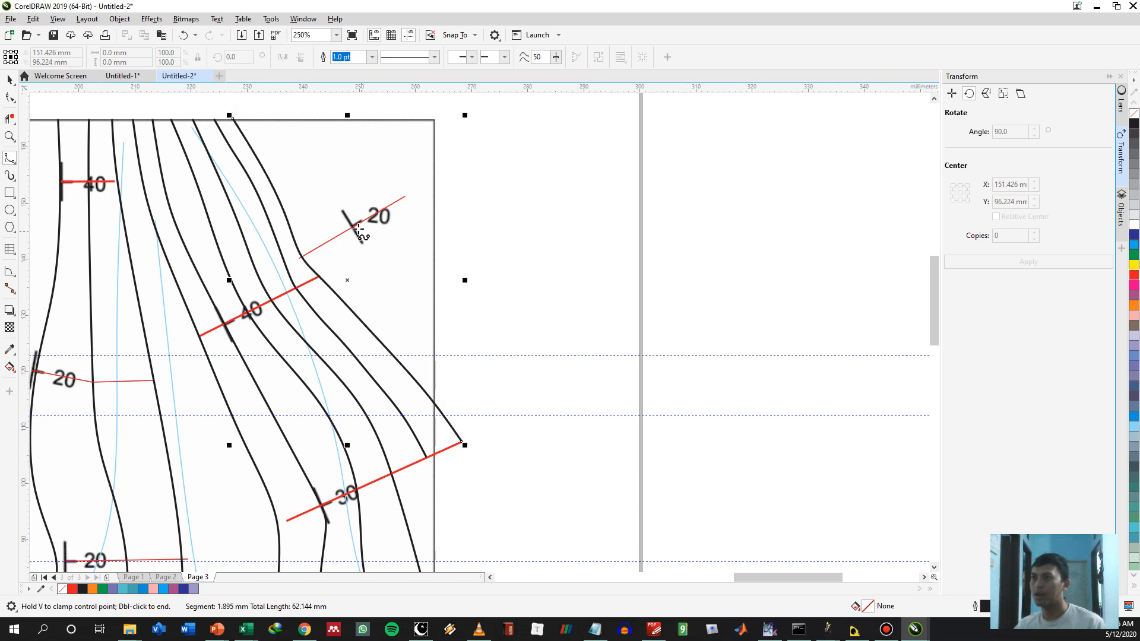
Draw a B-spline contour through the northeastern 20° symbol's centre, from the east border to the north border
click(353, 227)
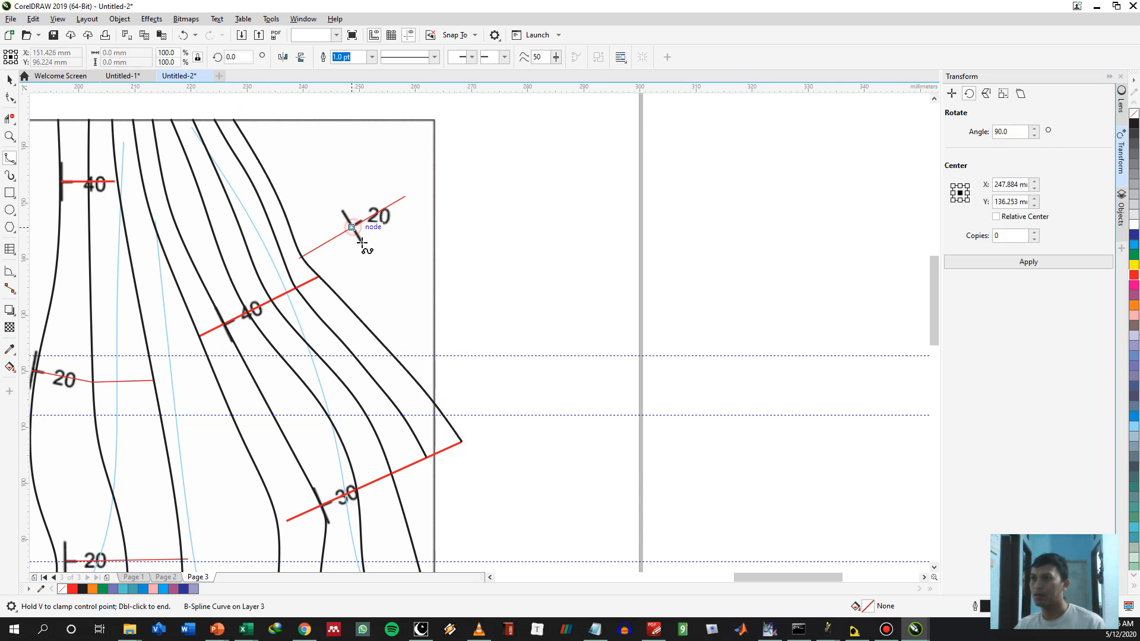
click(407, 309)
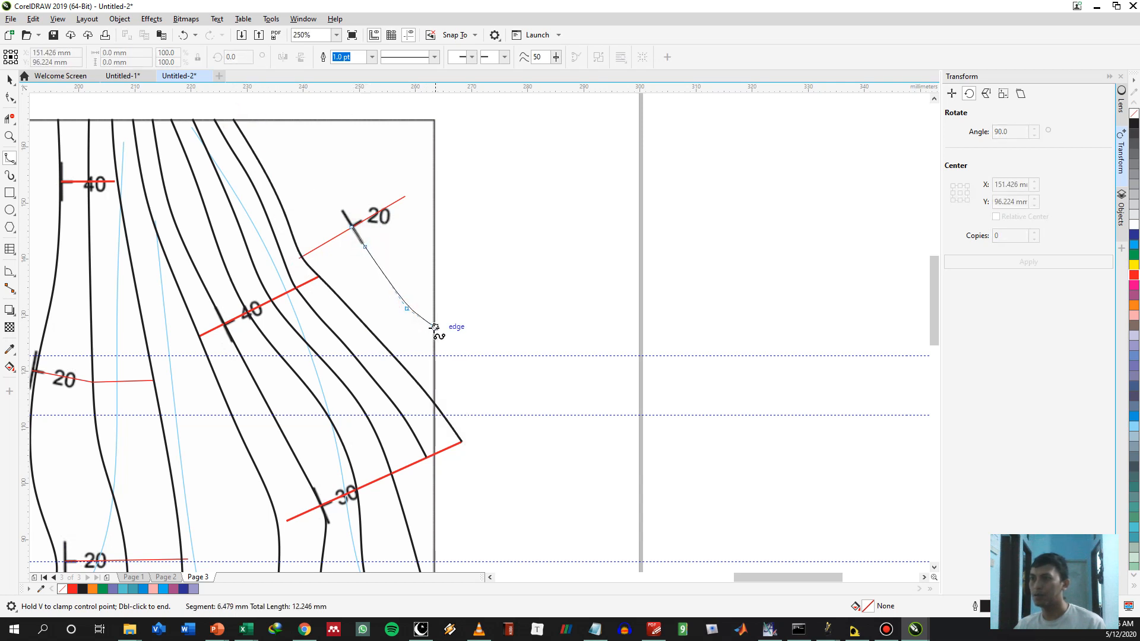
double_click(436, 333)
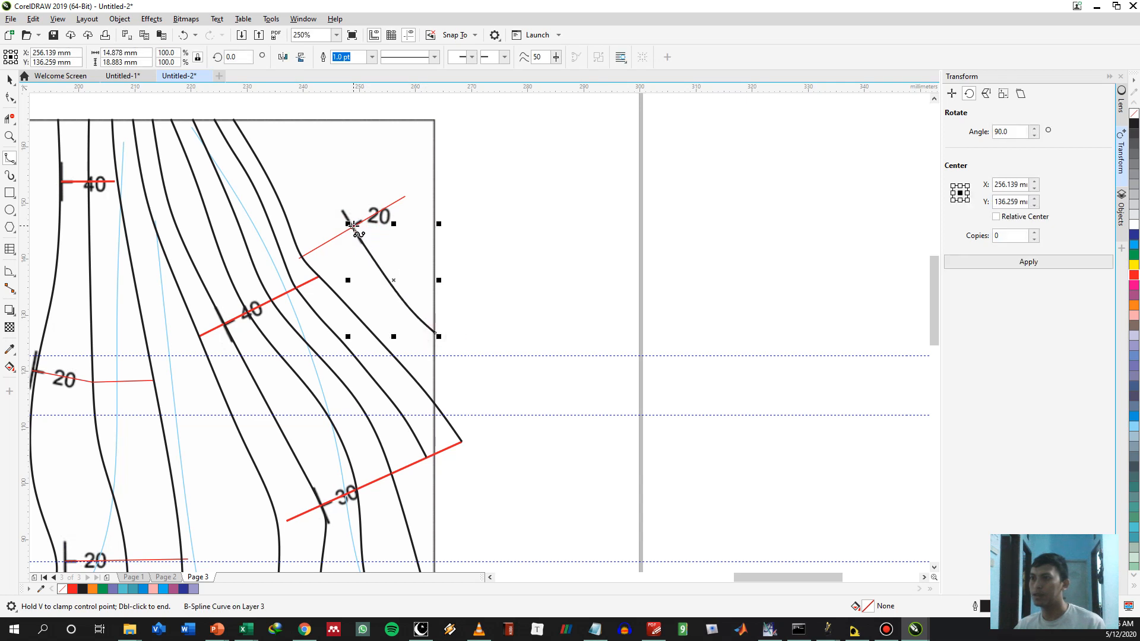
click(342, 206)
click(322, 184)
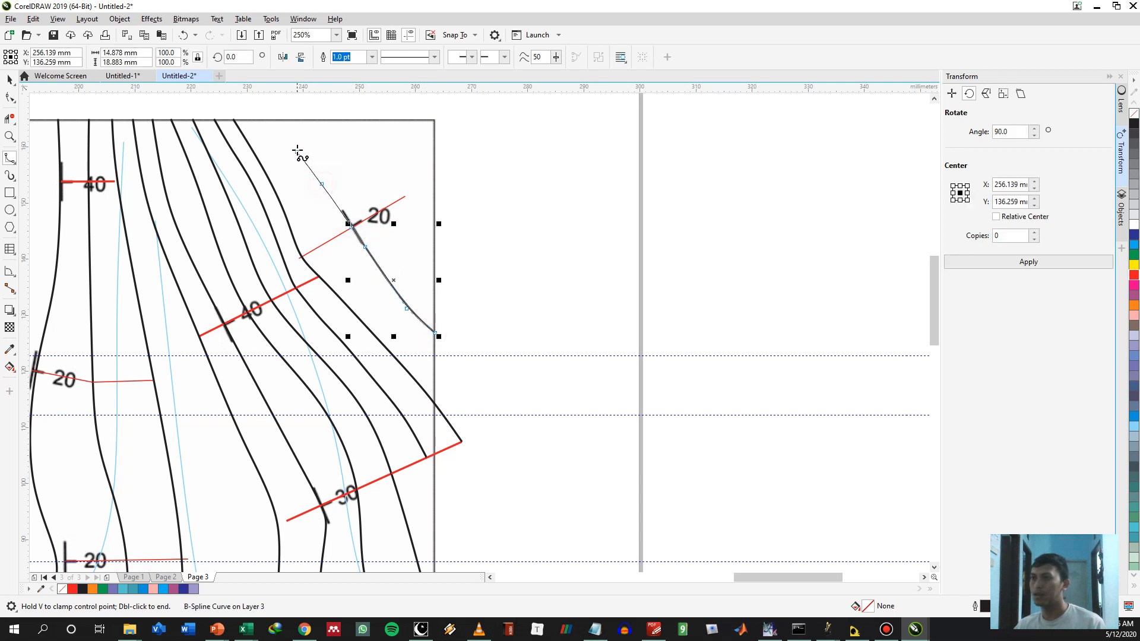
double_click(283, 121)
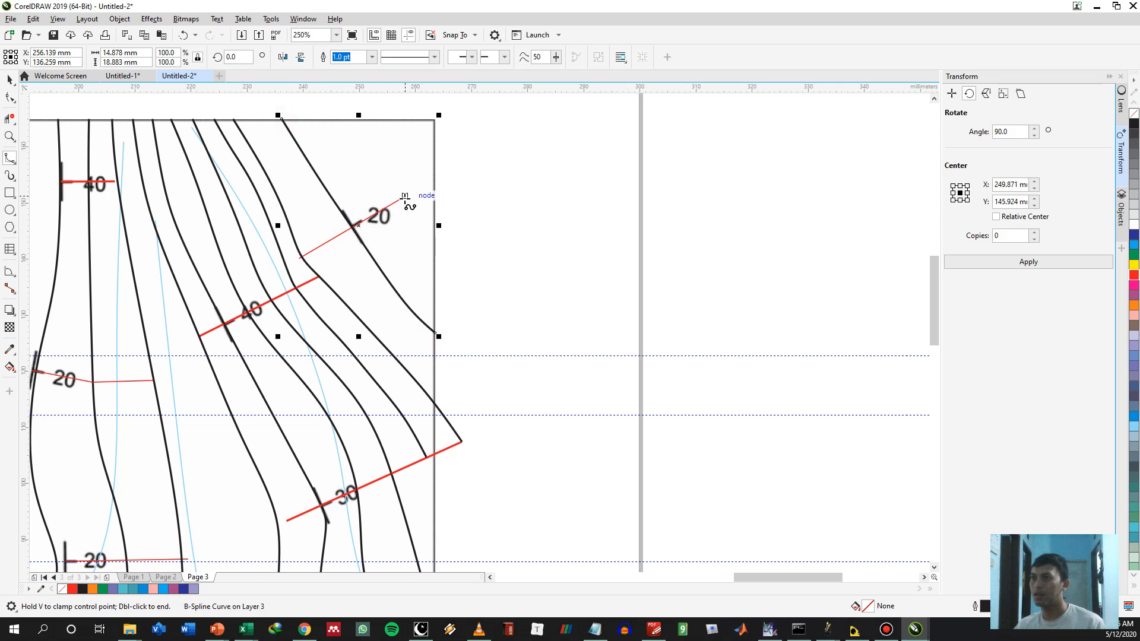
Draw a B-spline contour through the northeastern 20° line's outer end, reaching the north and east borders
click(405, 195)
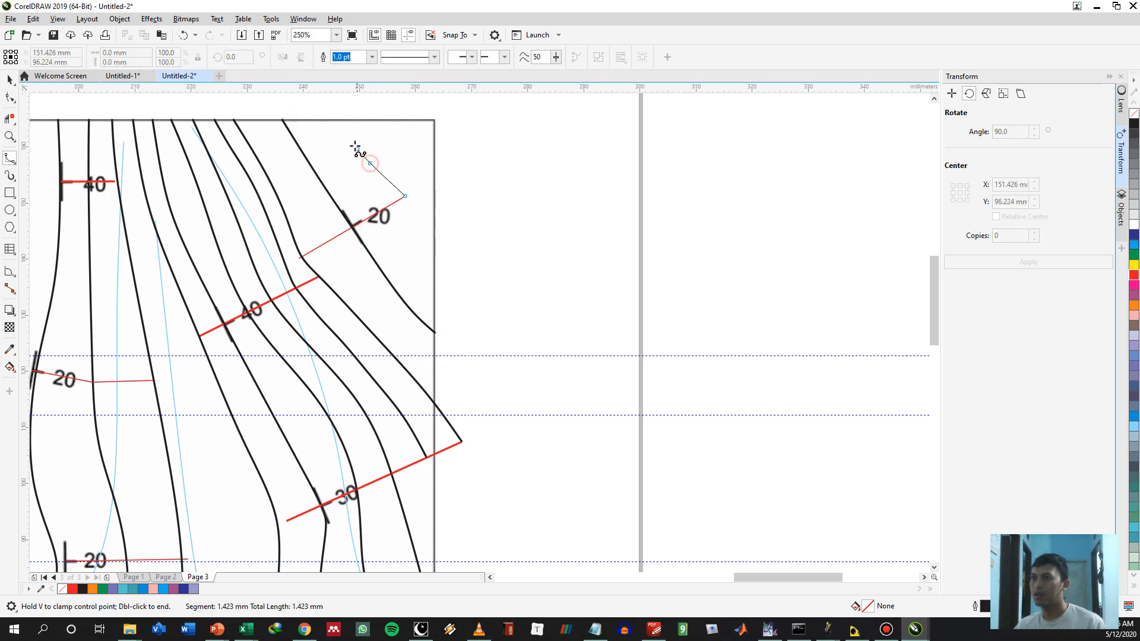
double_click(341, 118)
click(407, 195)
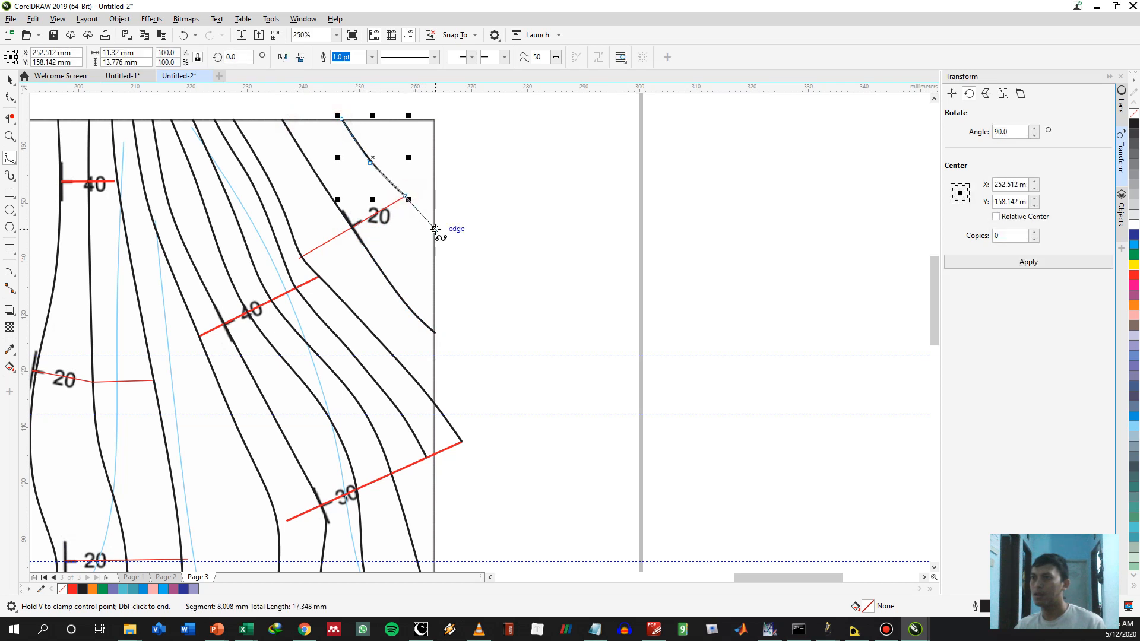
double_click(435, 230)
Extend the contour ending at the first outer 30° copy southeast past the east border with a short B-spline
drag(484, 380, 584, 311)
scroll(586, 315, down, 2)
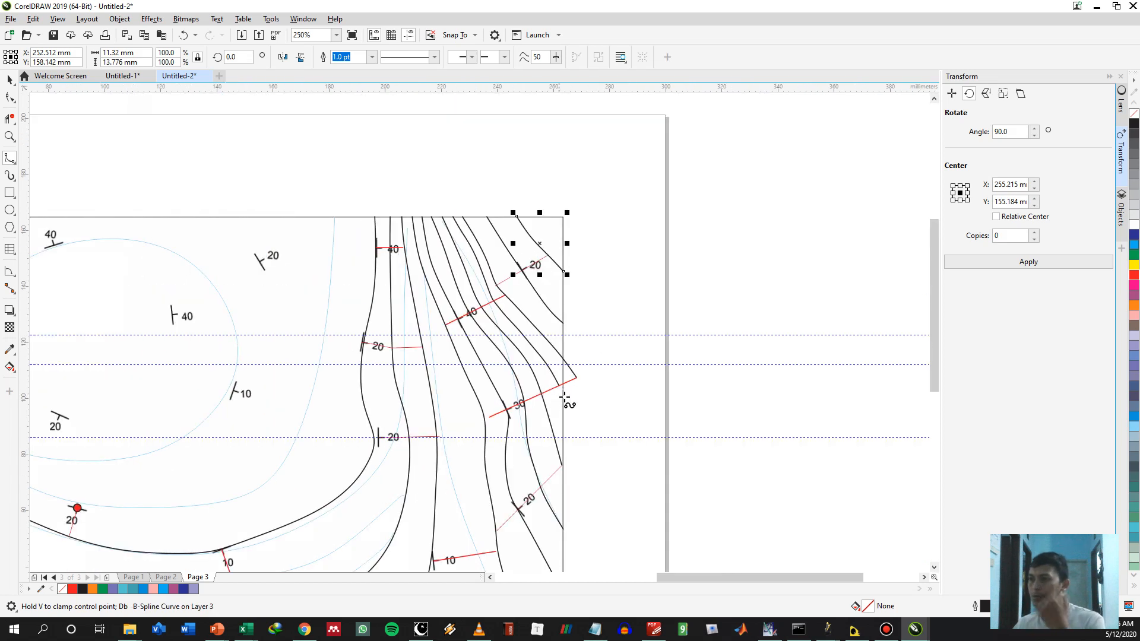
click(564, 398)
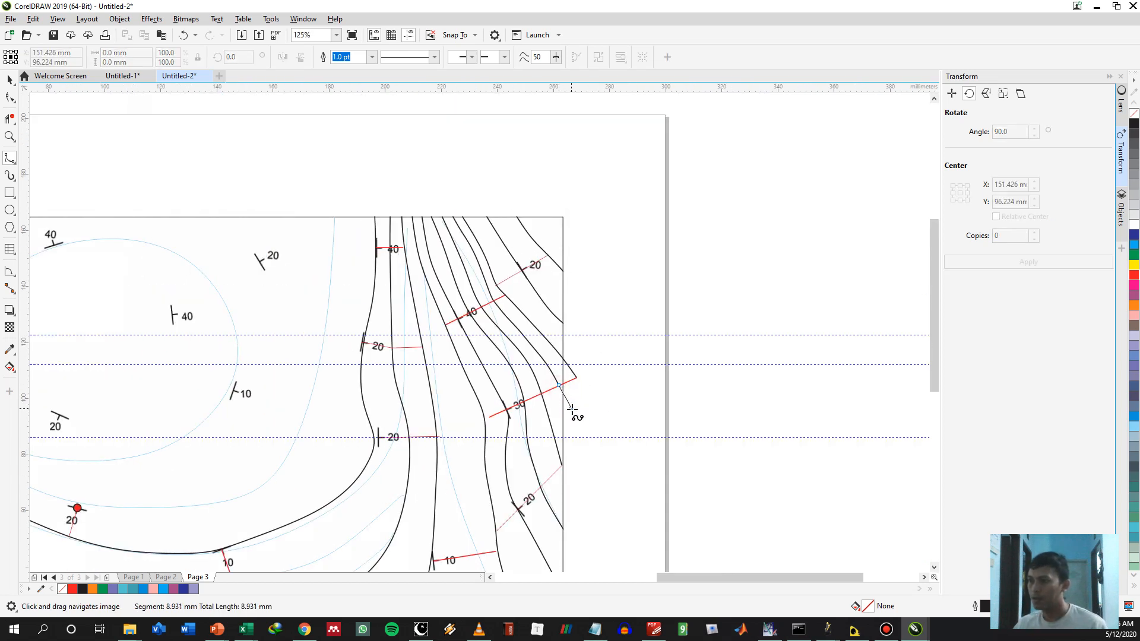
double_click(571, 409)
Delete the contour and red line segments overshooting the map's east border with Virtual Segment Delete
key(x)
drag(606, 213, 569, 487)
key(space)
click(666, 383)
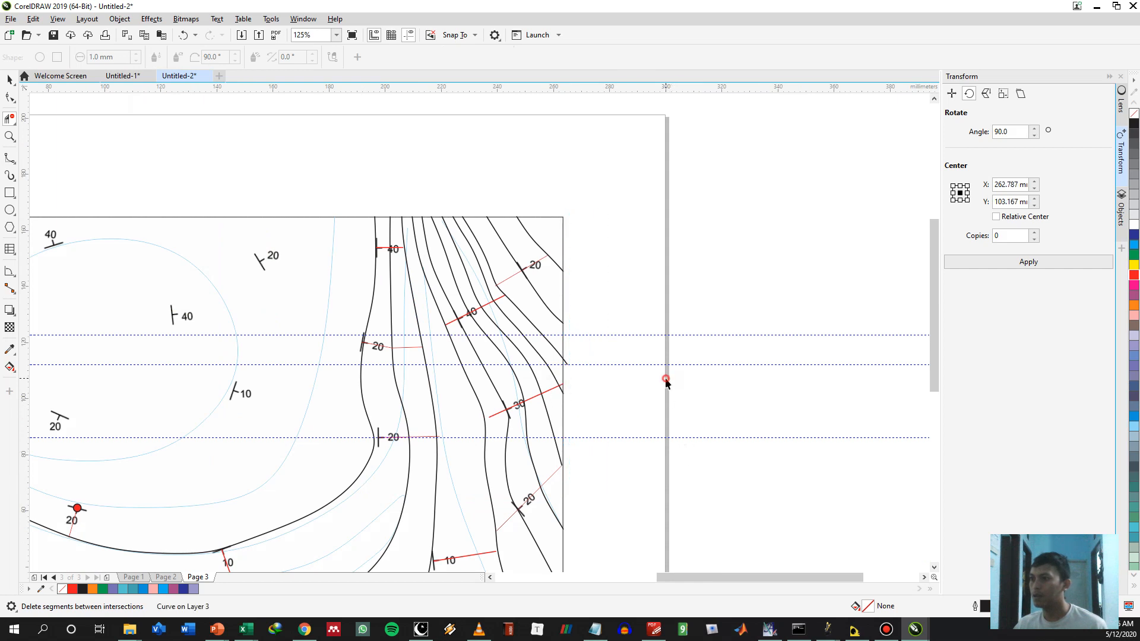
Remove the uppermost horizontal guideline crossing the map
scroll(562, 385, up, 1)
key(space)
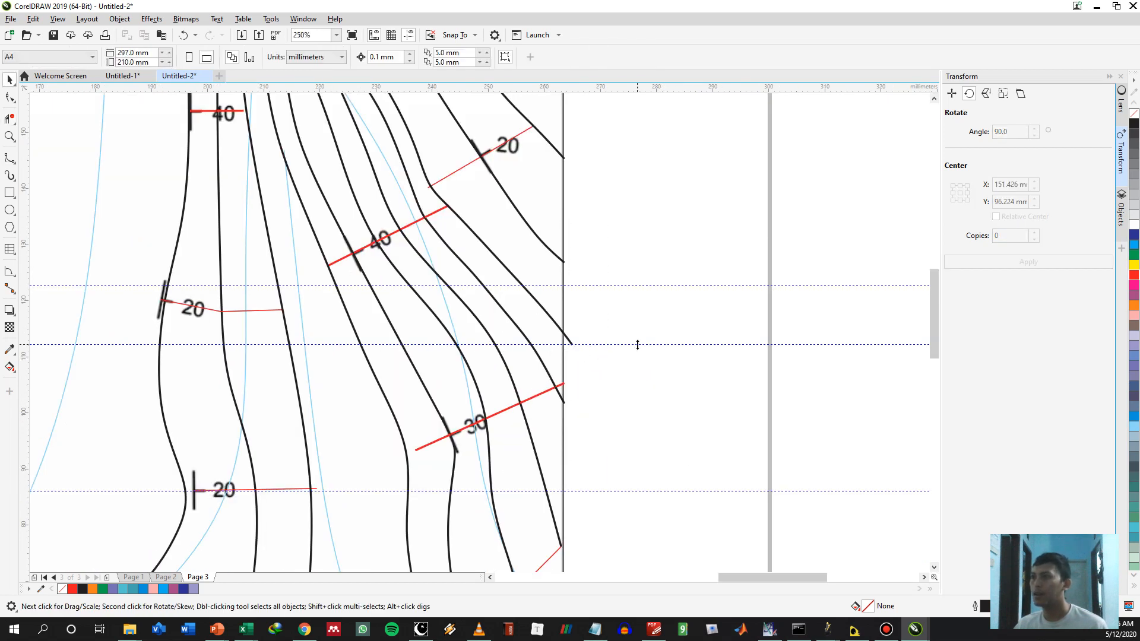
click(657, 284)
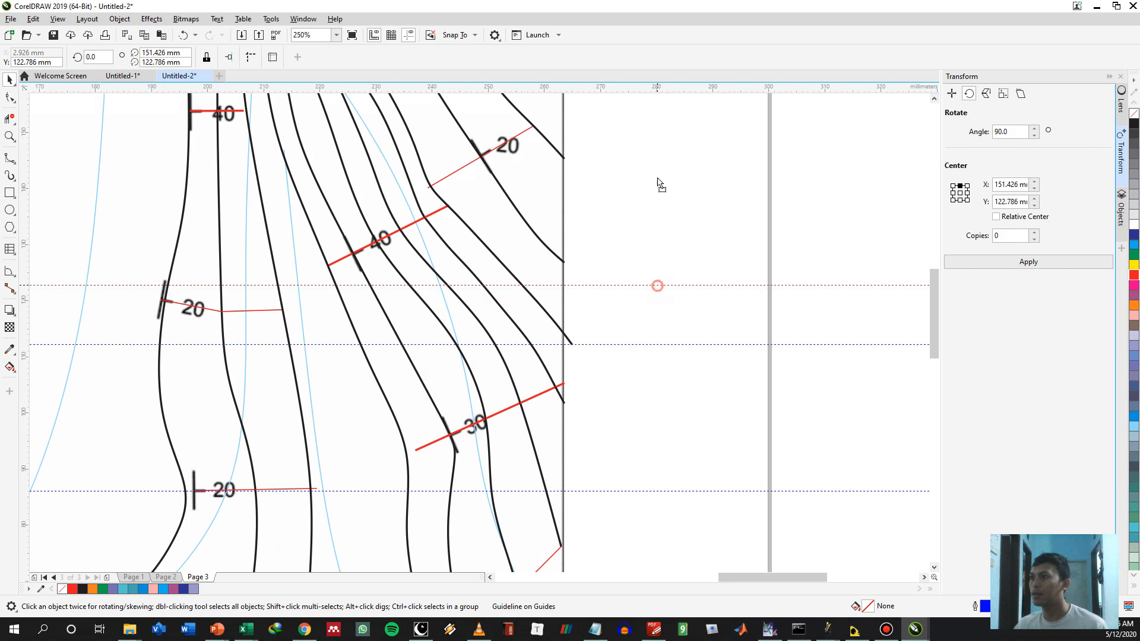
drag(647, 285, 634, 343)
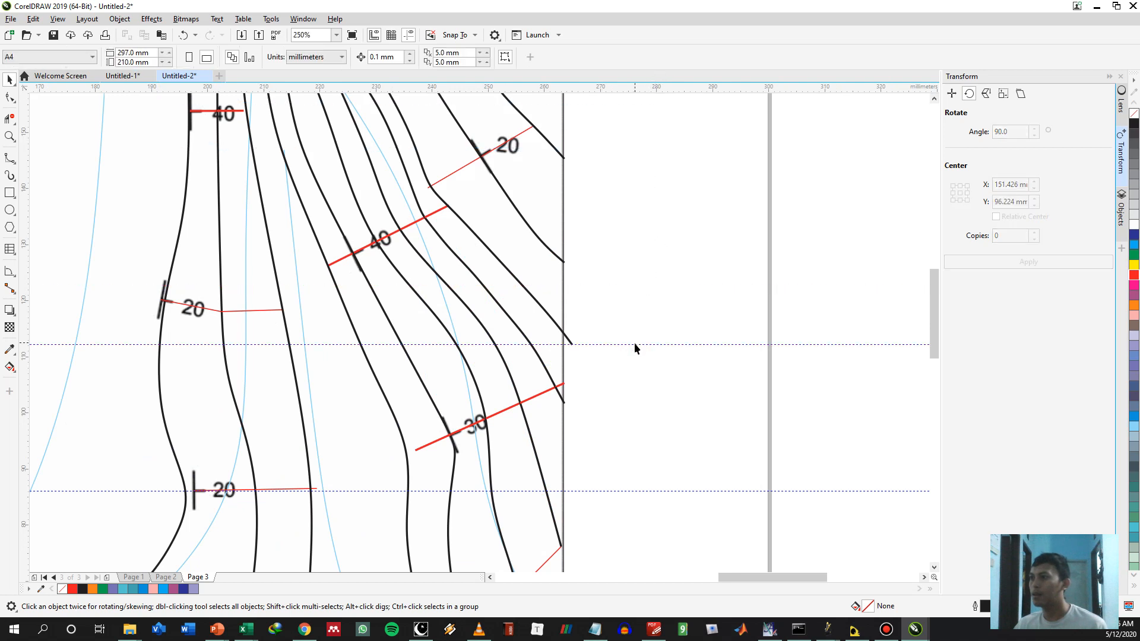
Remove the remaining horizontal guidelines crossing the map
drag(633, 209, 638, 88)
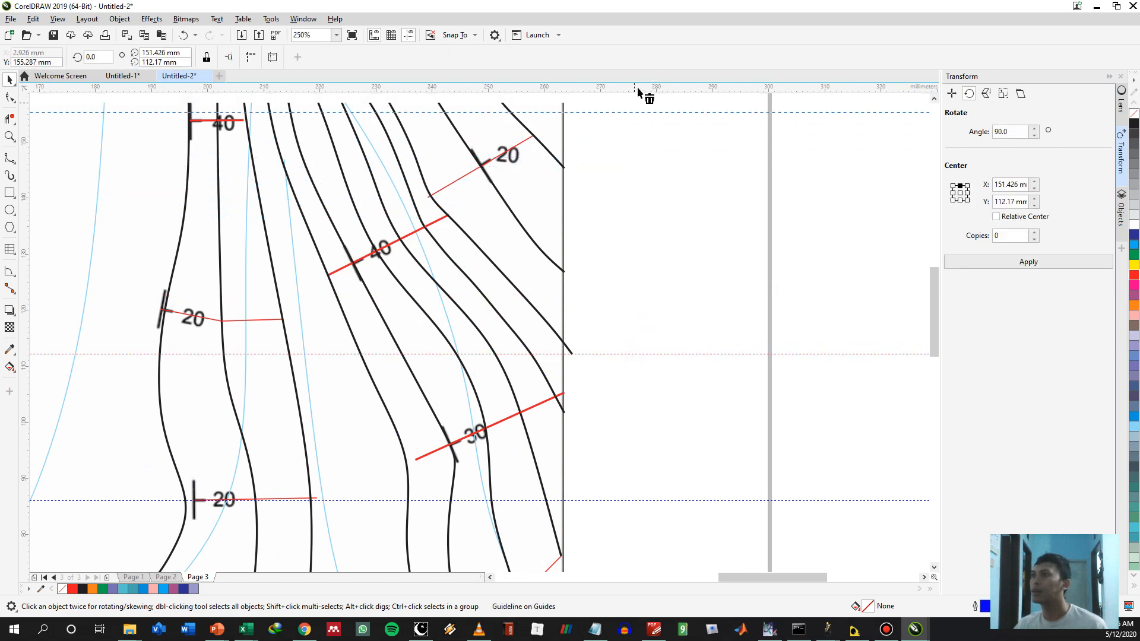
drag(663, 257, 663, 354)
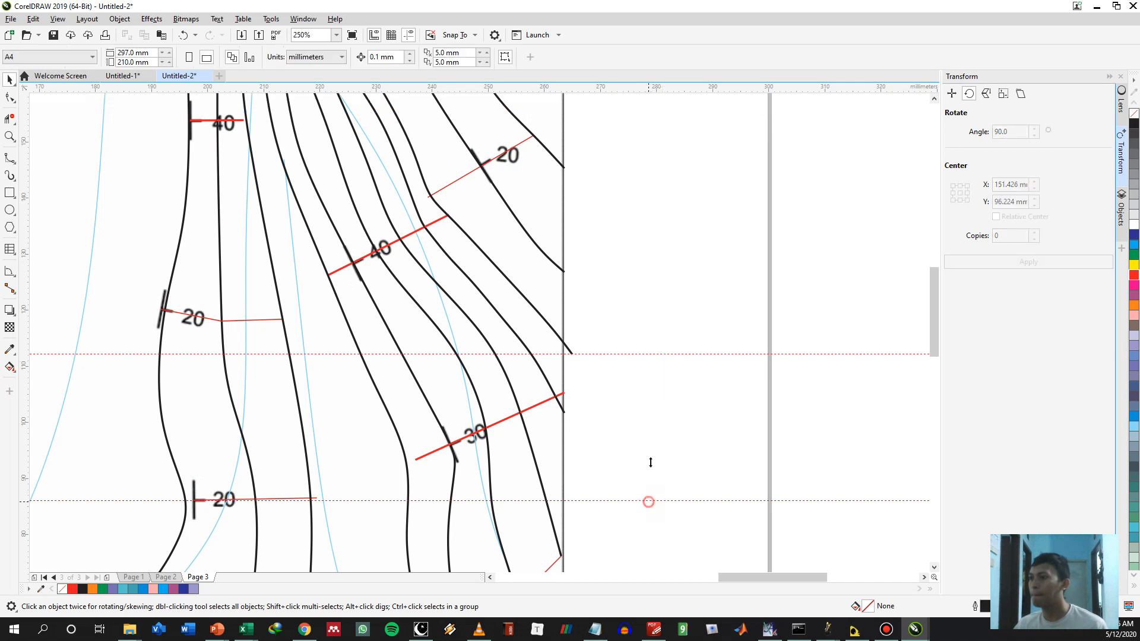
drag(650, 462, 663, 245)
drag(655, 107, 658, 102)
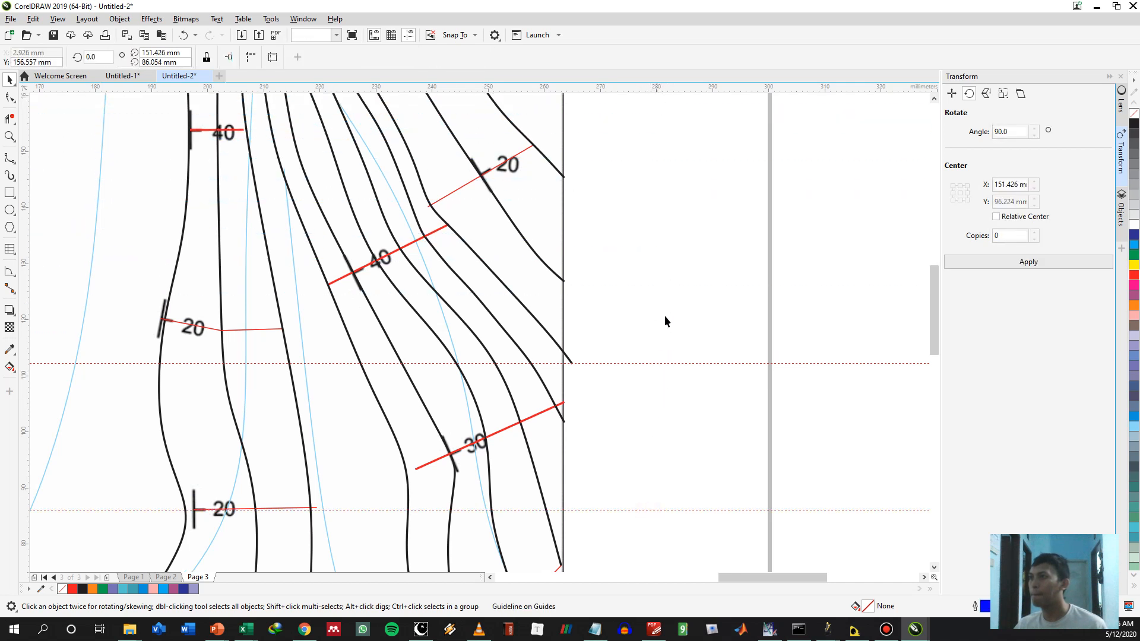
Copy the thin red 20° spacing line at the southwestern 20° symbol so the copy extends north from the red point
scroll(660, 367, down, 6)
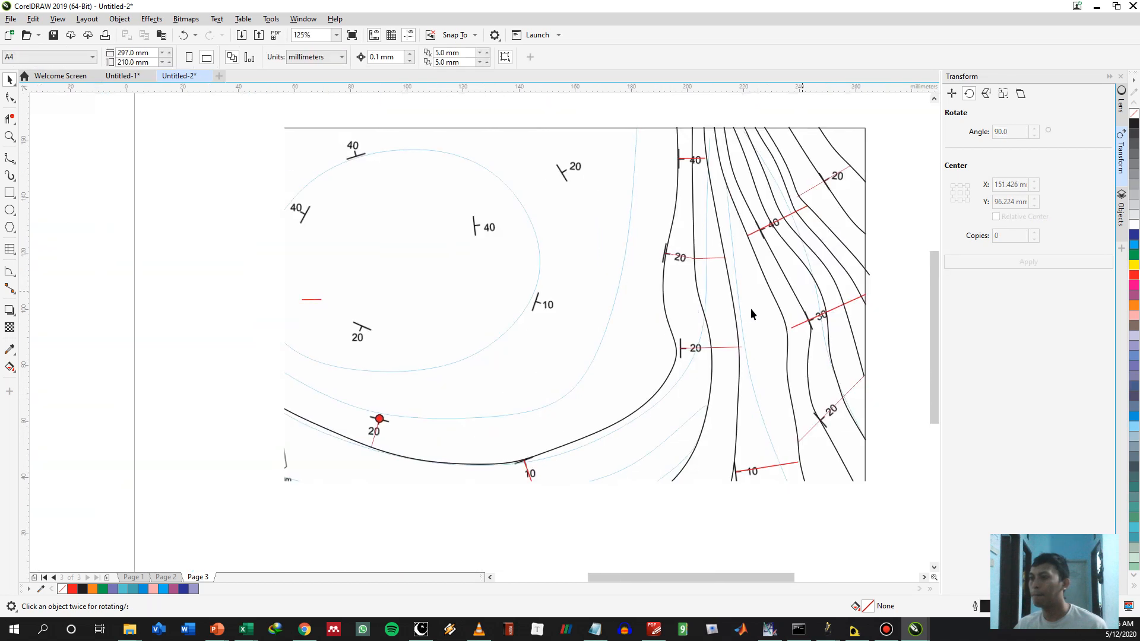
drag(571, 400, 648, 380)
scroll(648, 380, up, 1)
drag(727, 381, 552, 424)
scroll(636, 407, down, 1)
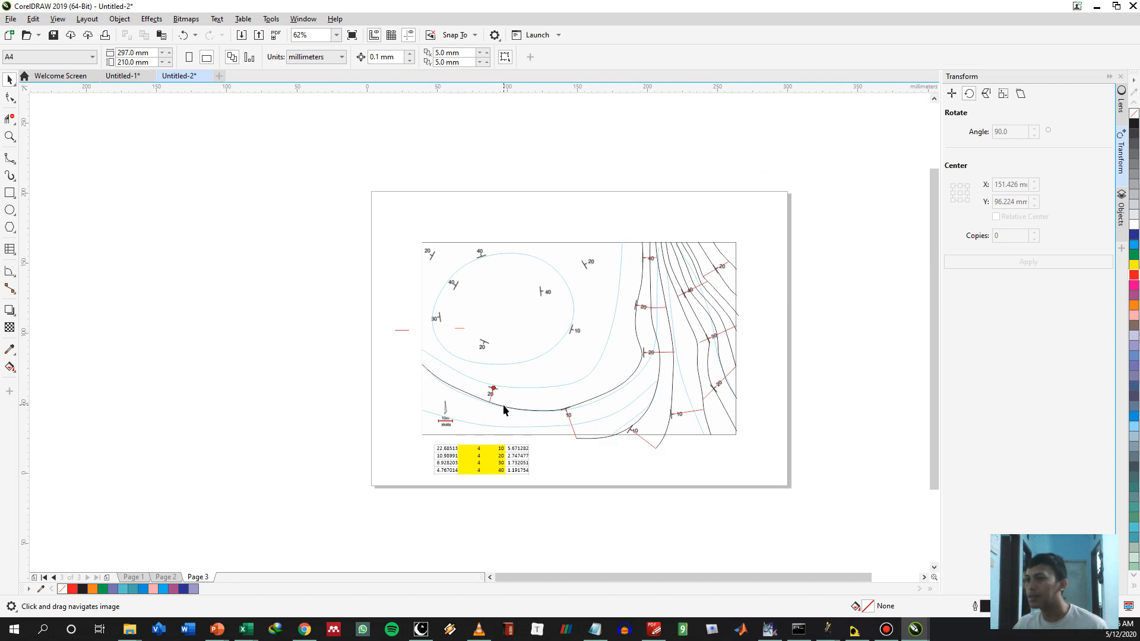
scroll(502, 411, up, 1)
drag(416, 340, 412, 381)
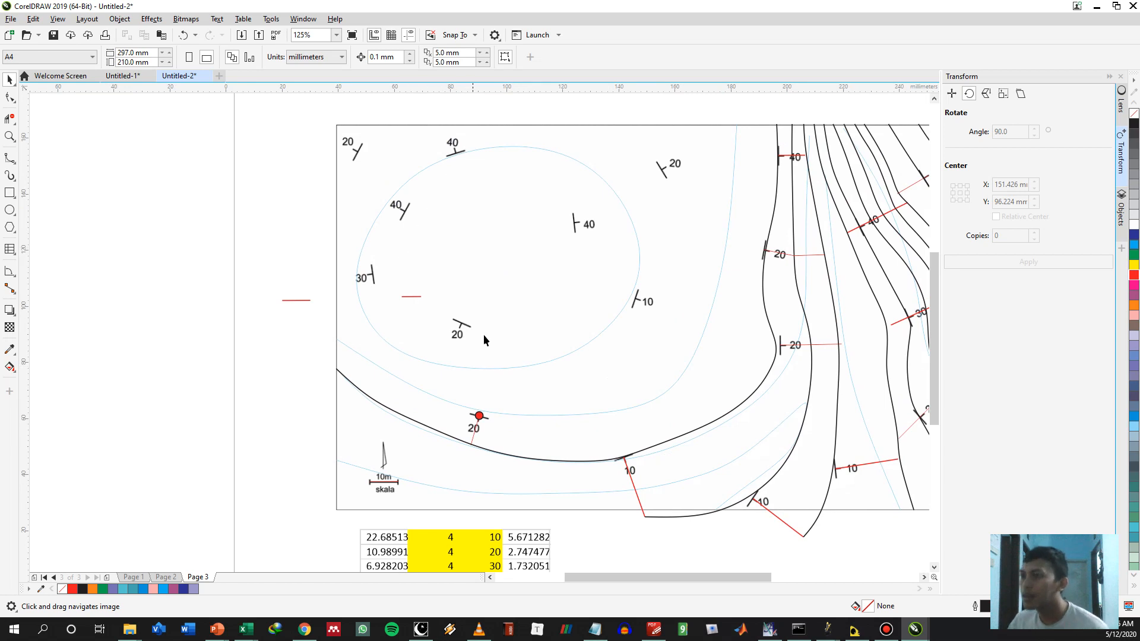
click(472, 443)
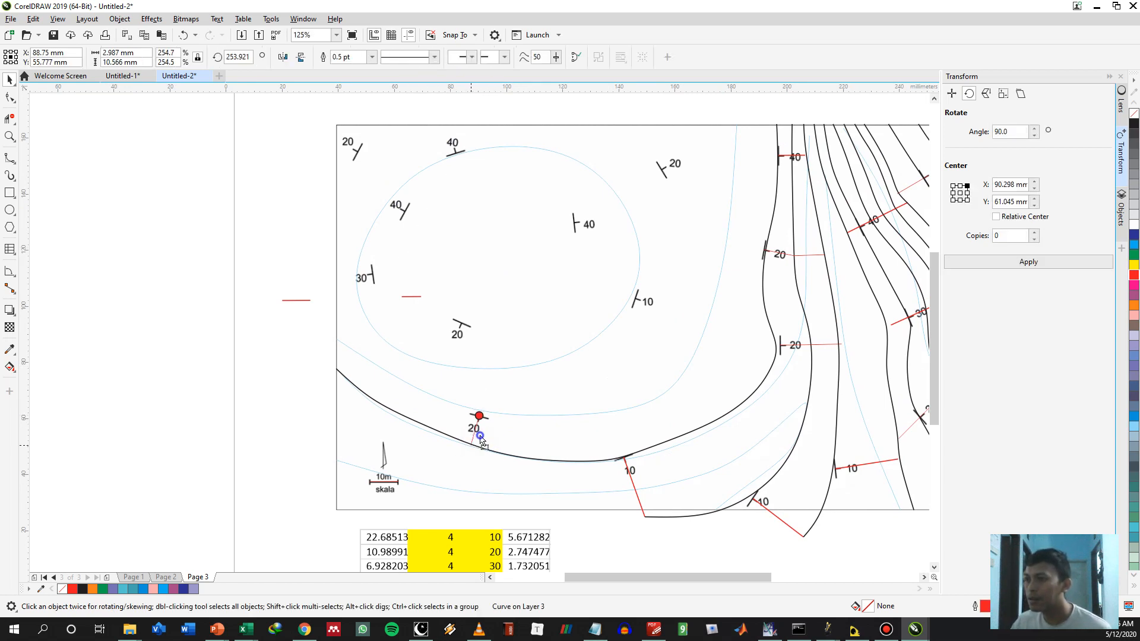
drag(481, 440, 479, 415)
click(509, 436)
click(522, 380)
Draw a B-spline contour from the red point at the southwestern 20° symbol northwest to the map's west border
key(F5)
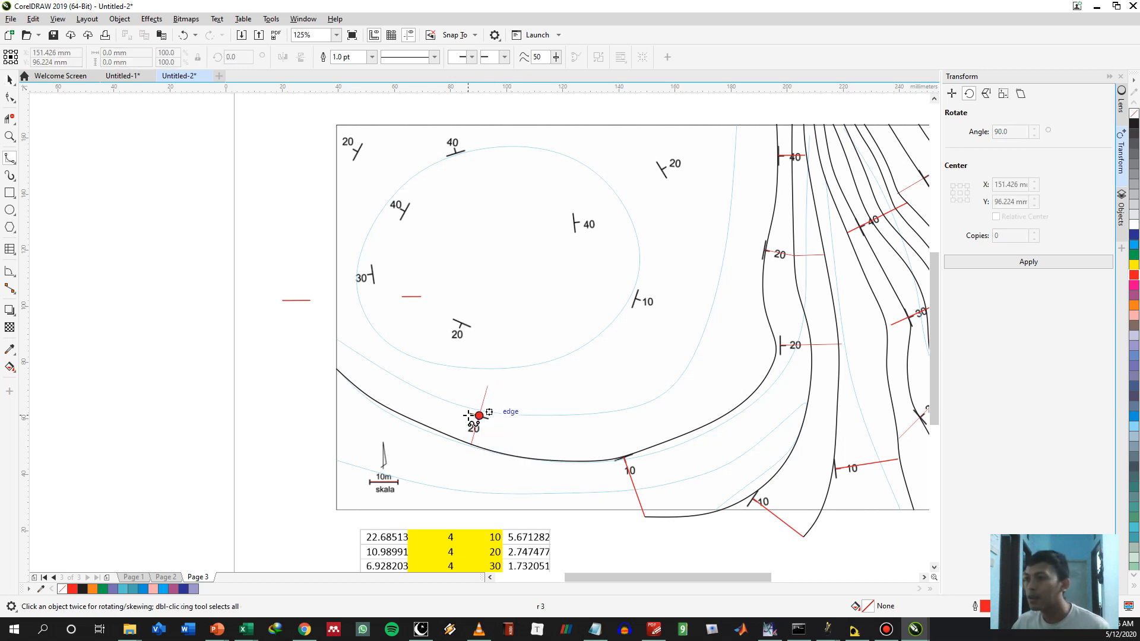
click(479, 415)
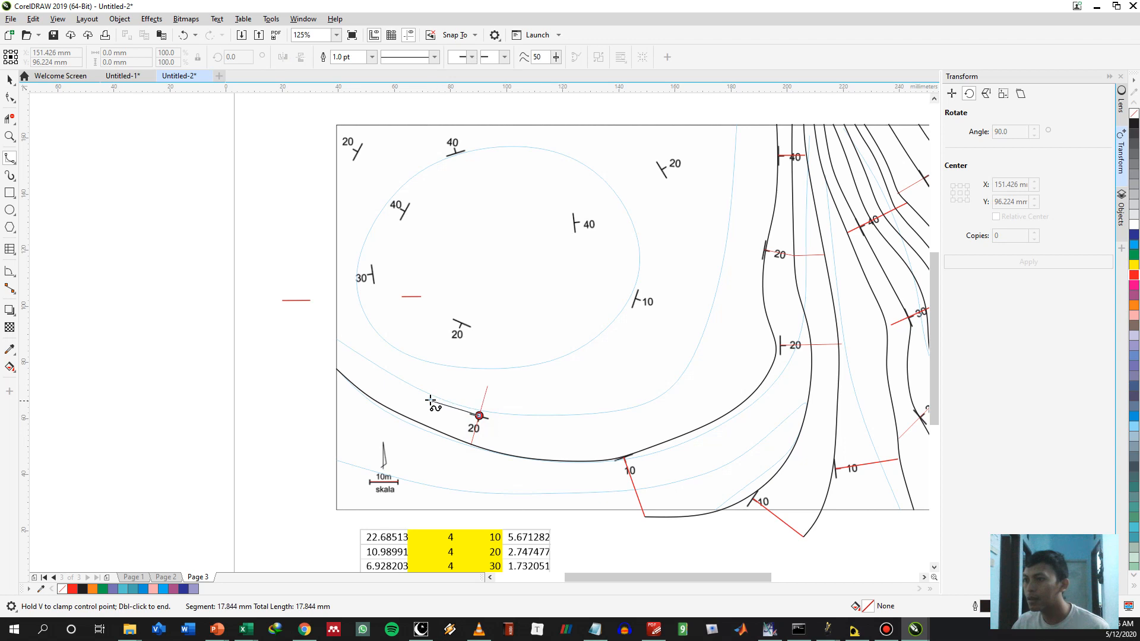
click(421, 393)
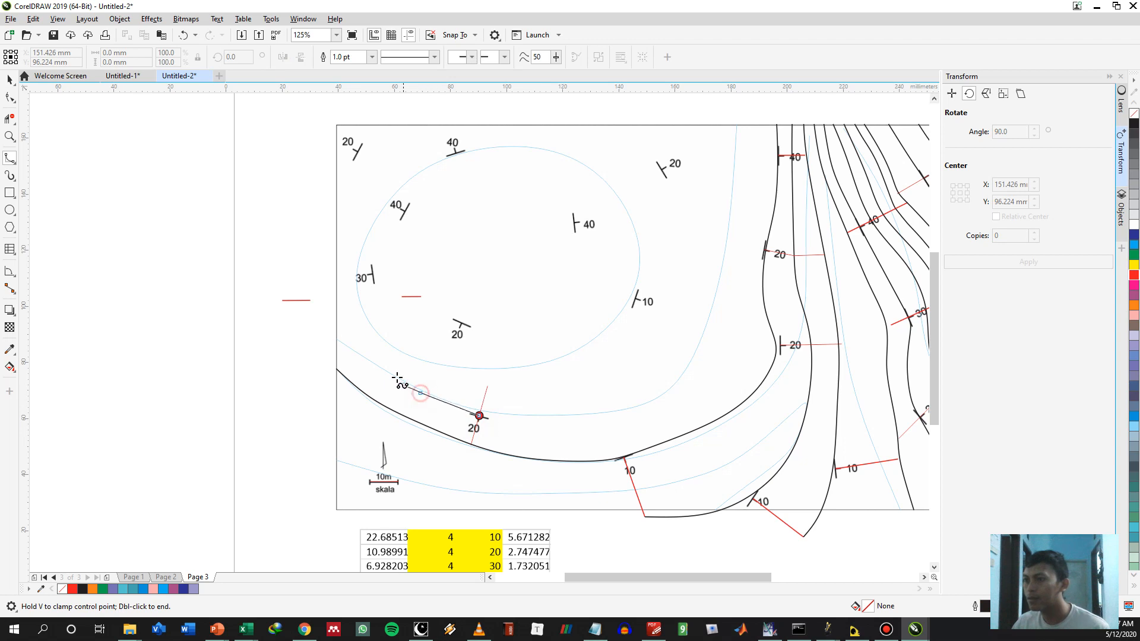
click(365, 362)
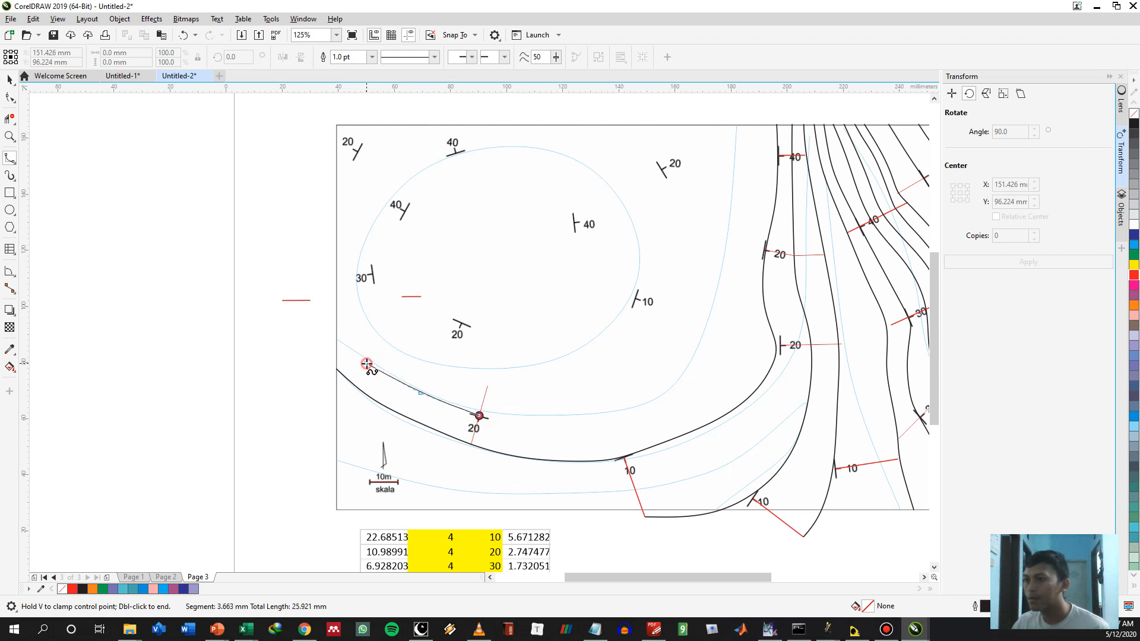
double_click(337, 337)
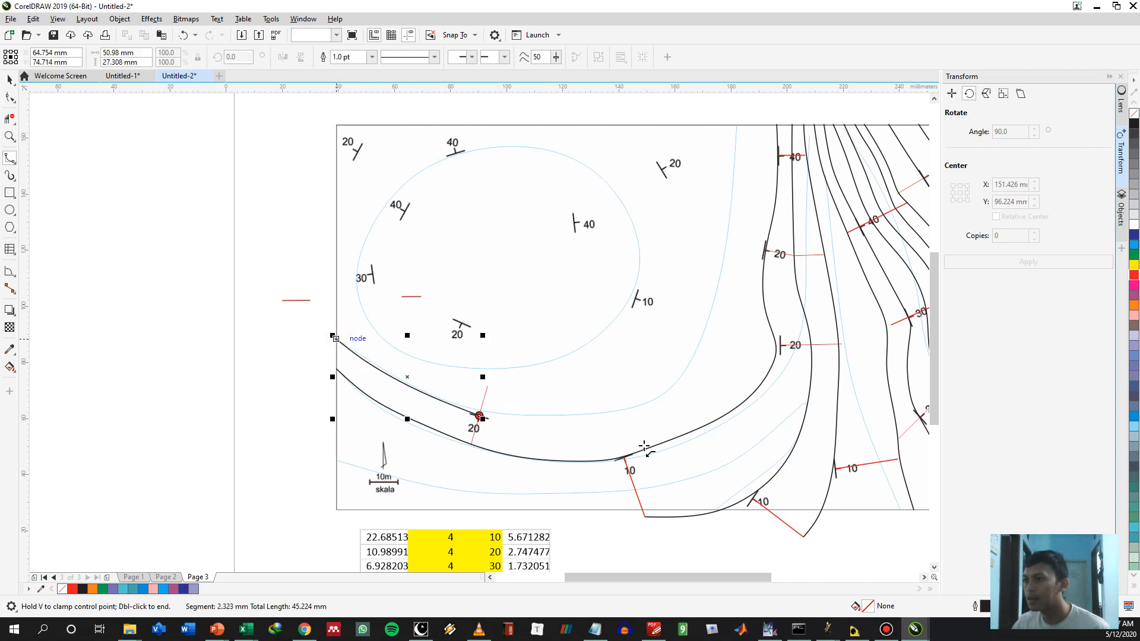
click(480, 416)
click(521, 428)
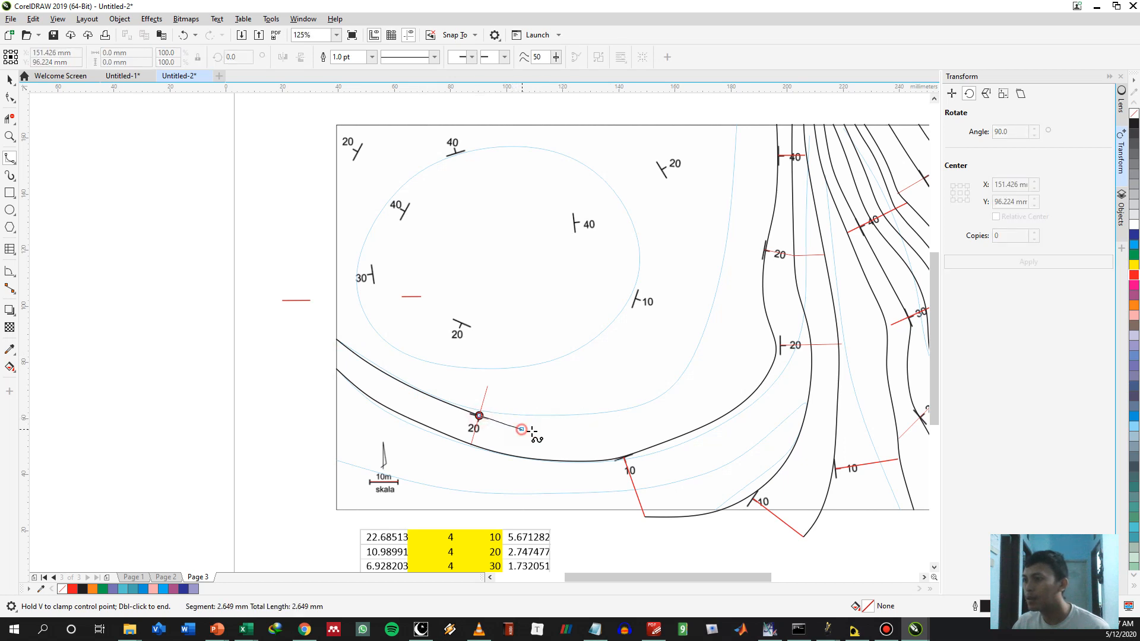
click(609, 431)
click(674, 404)
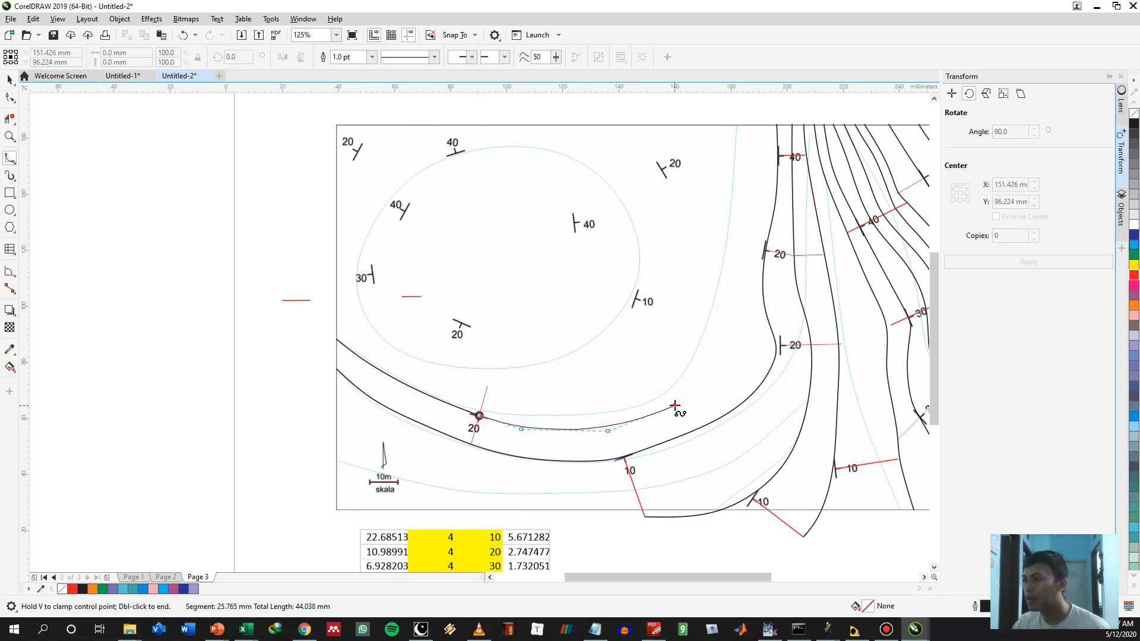
click(731, 366)
click(745, 337)
click(735, 286)
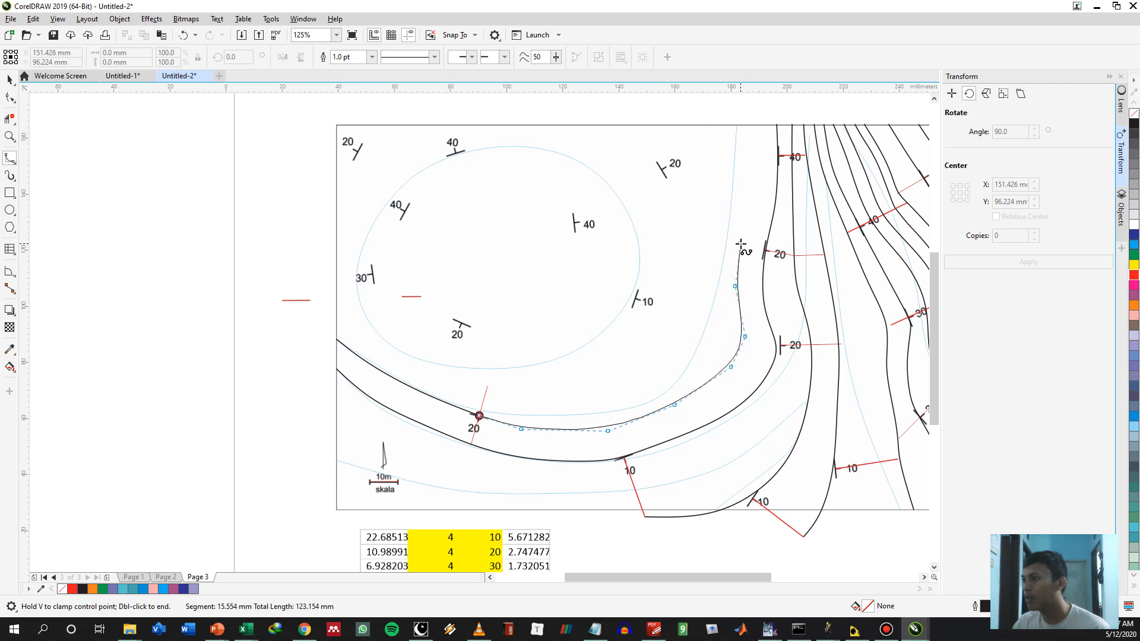
key(ctrl+z)
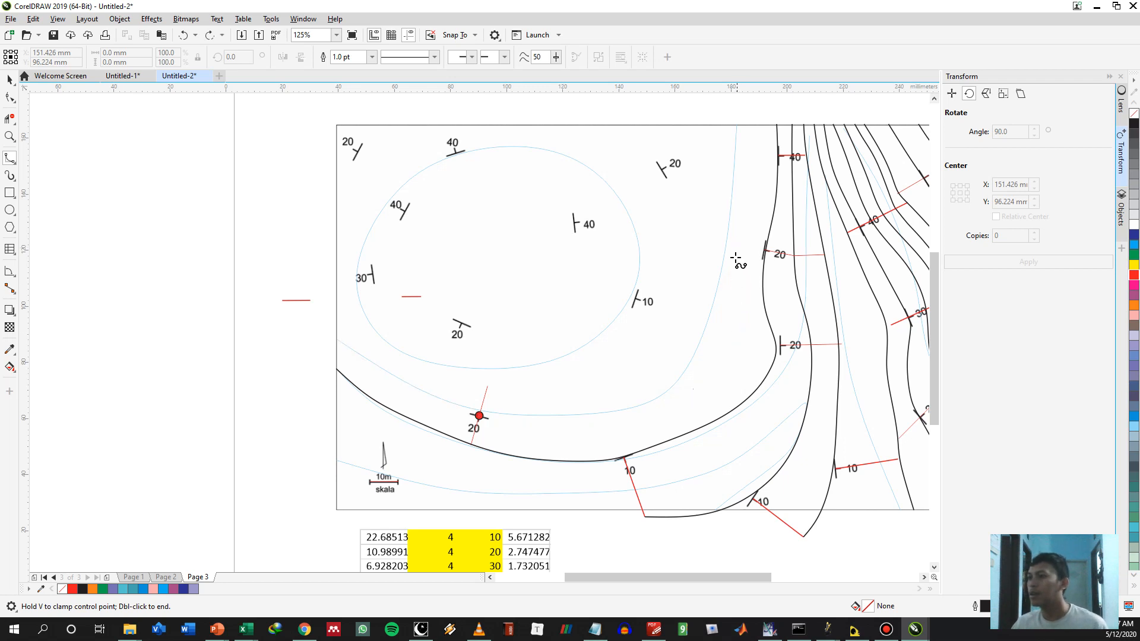
key(ctrl+shift+z)
Copy the red 20° spacing lines at the two 20° symbols on the innermost eastern contour to the contour's west side
key(space)
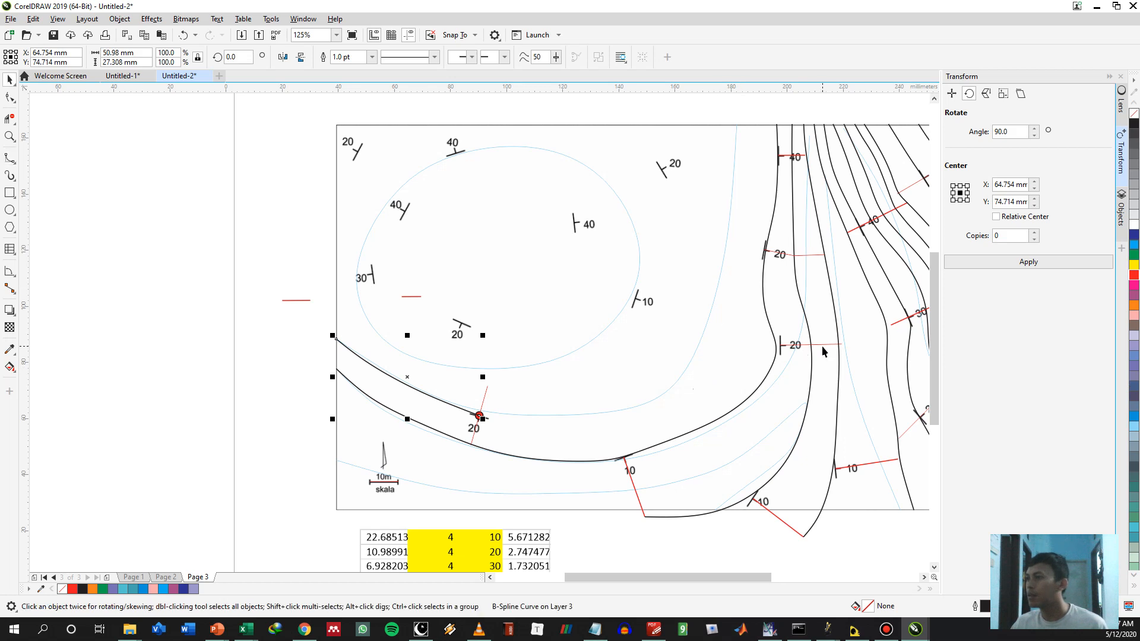
click(817, 345)
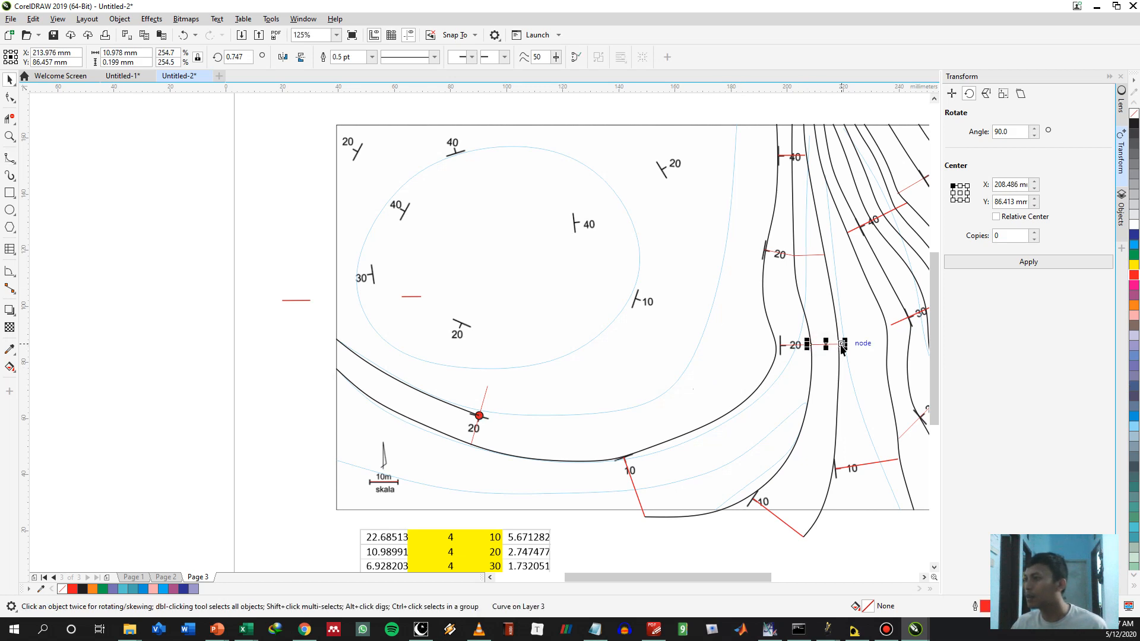
drag(821, 350, 771, 340)
click(799, 353)
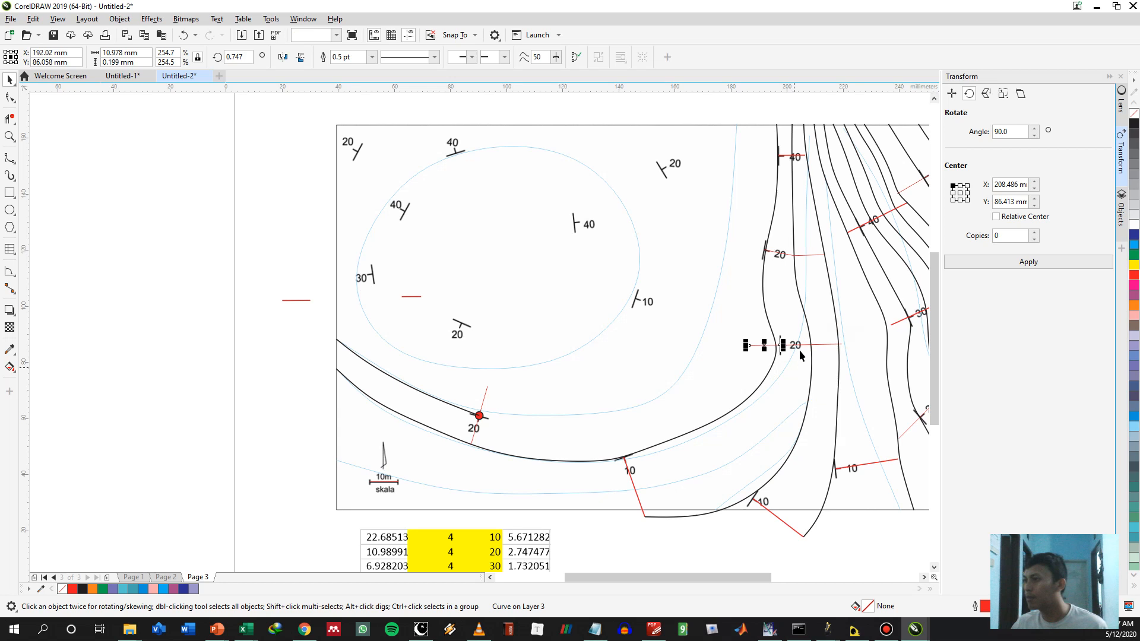
click(789, 256)
click(794, 257)
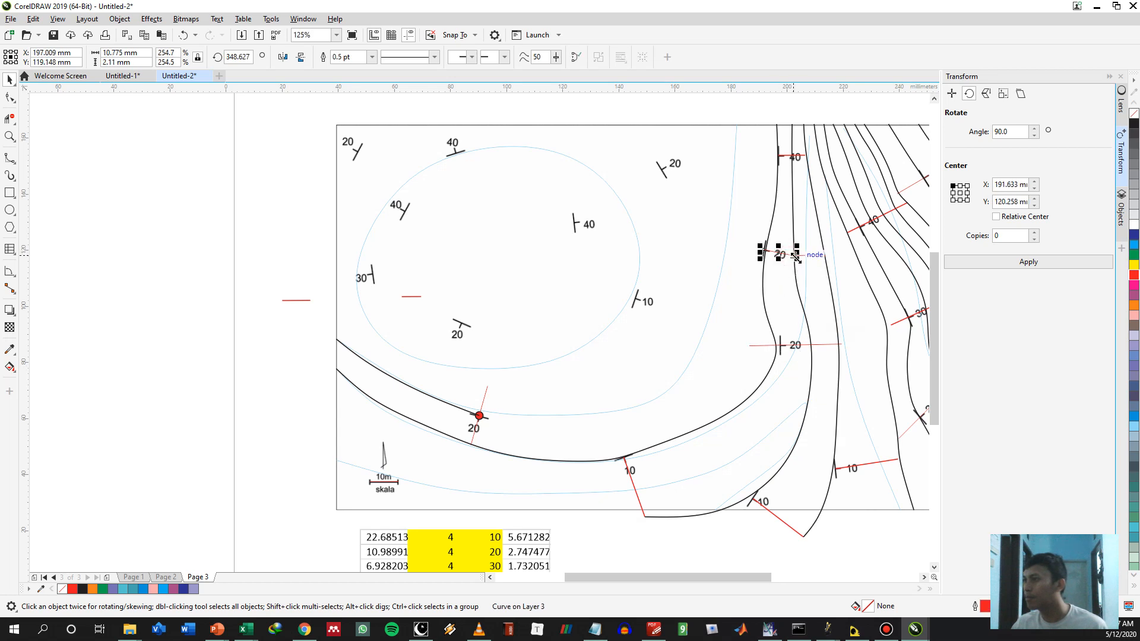
drag(794, 256, 760, 251)
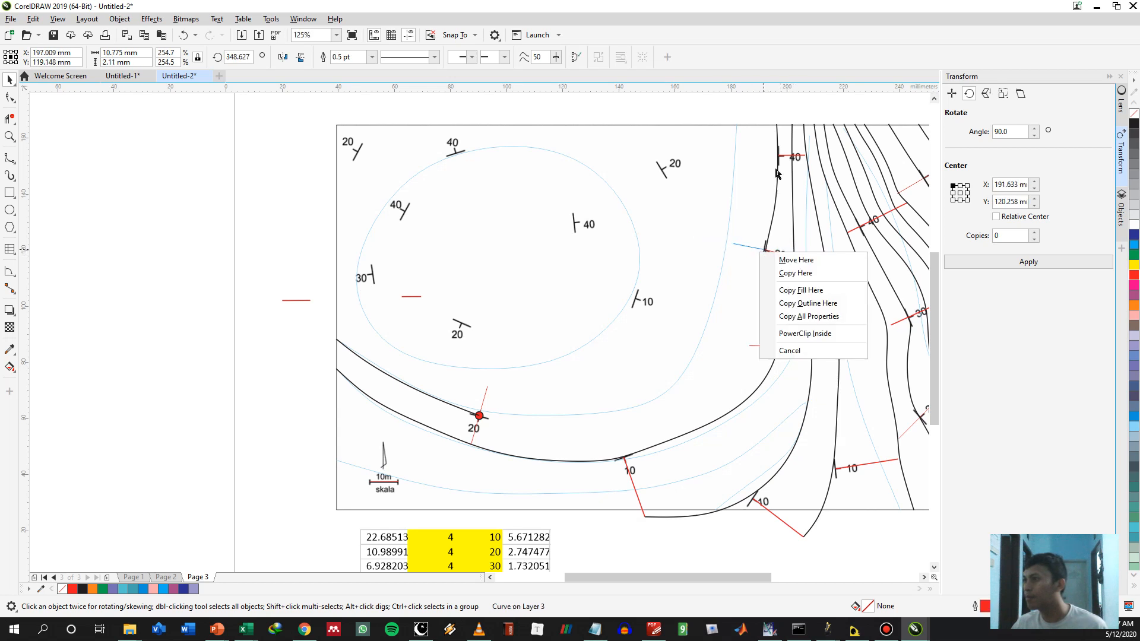
click(782, 273)
Copy the short red 40° spacing line near the north border to the west side of the same contour
click(788, 157)
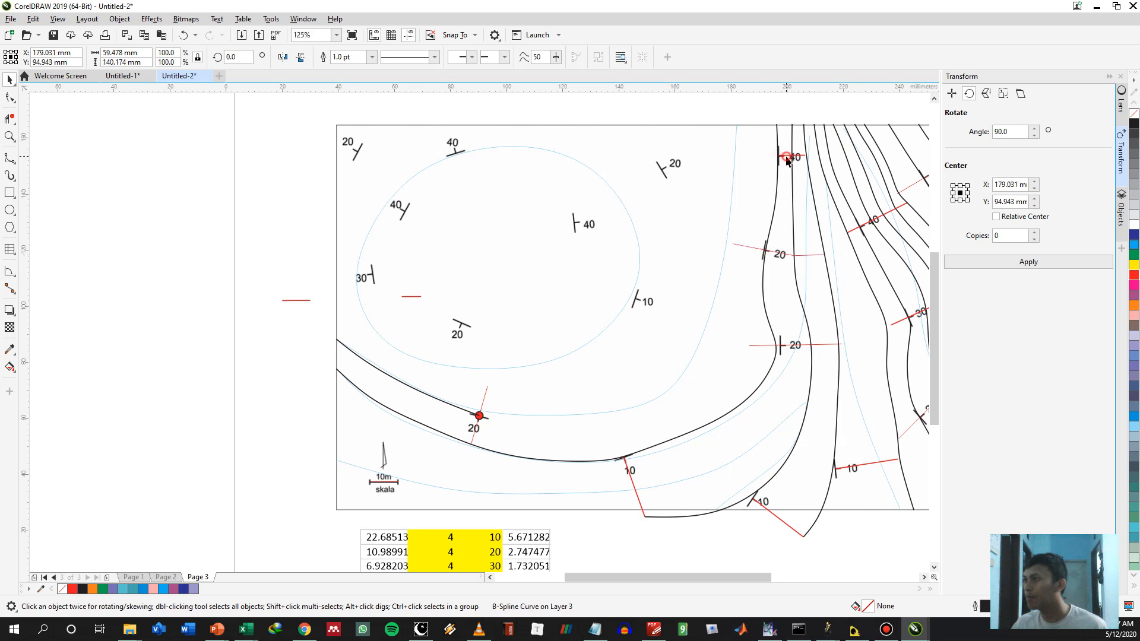
click(790, 157)
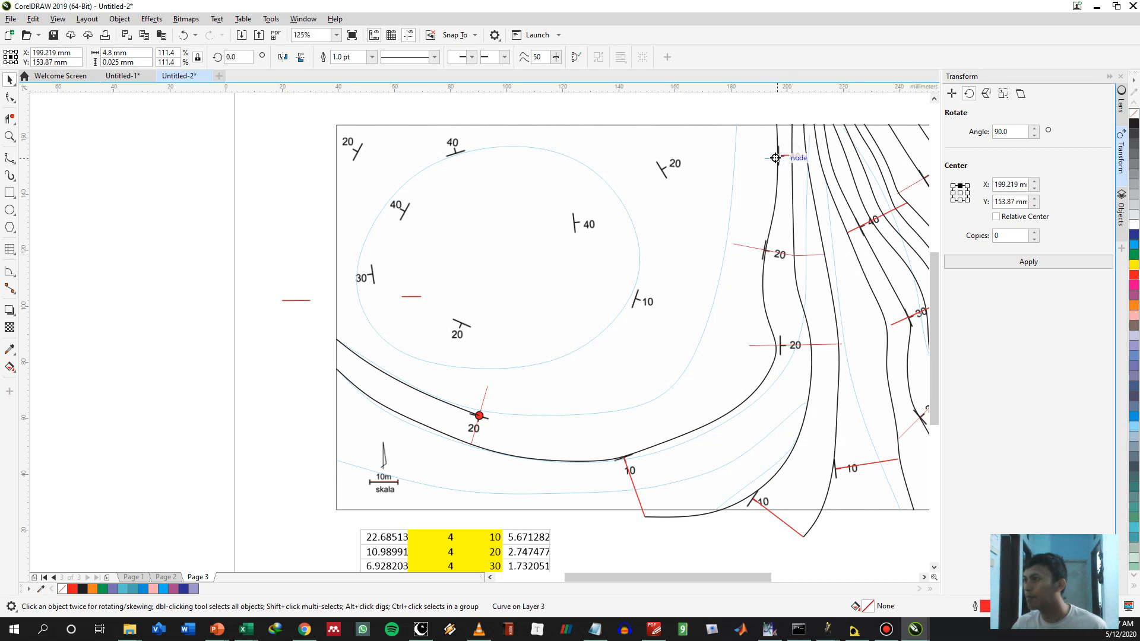
drag(774, 161, 773, 159)
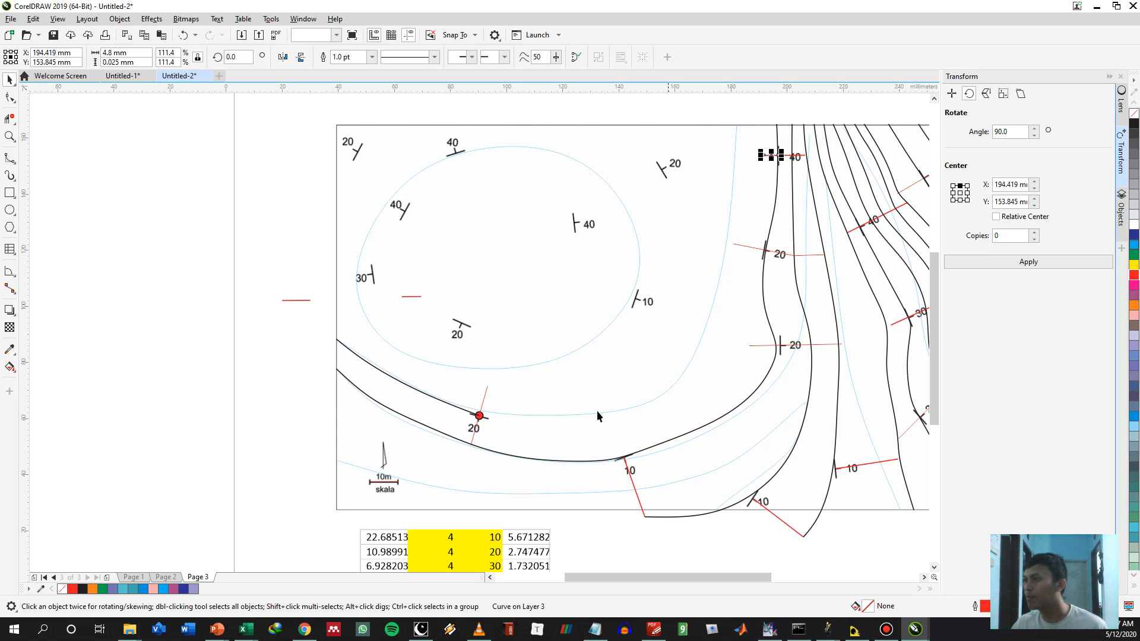
Draw a B-spline contour from the red point east and north along the western ends of the copied spacing lines to the north border
key(space)
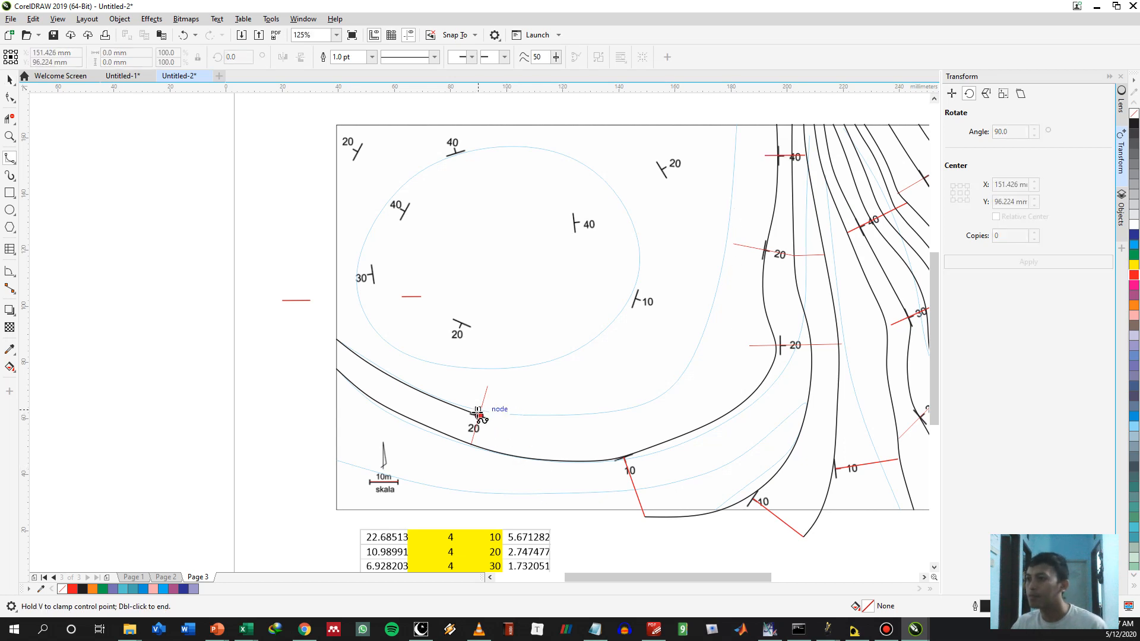
click(479, 415)
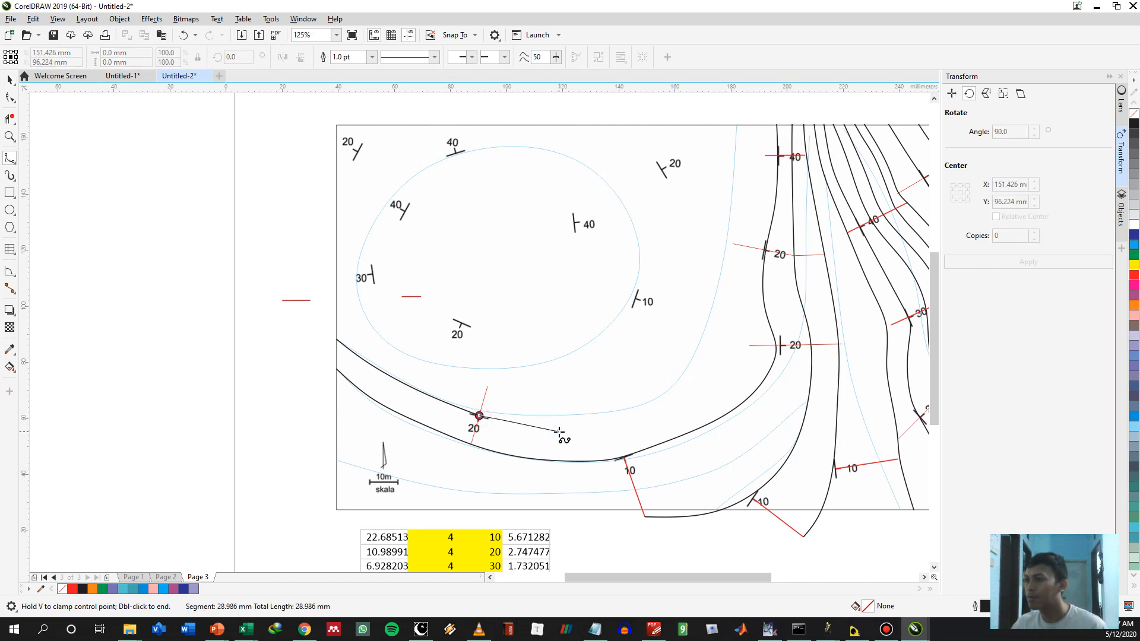
click(557, 430)
click(617, 430)
click(691, 408)
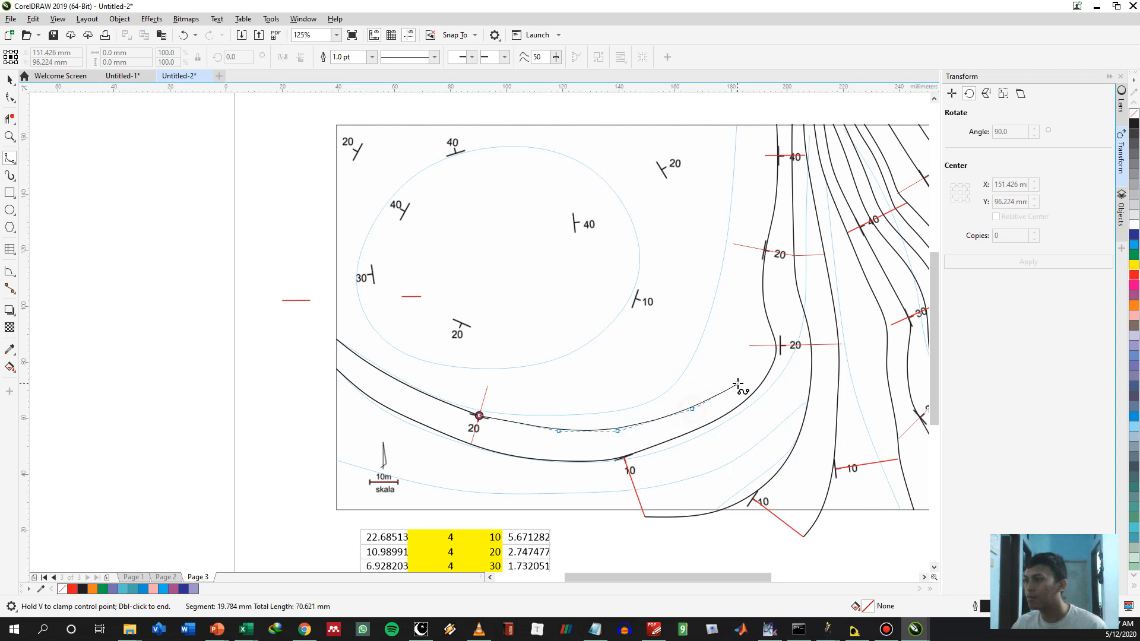
click(738, 374)
click(749, 345)
click(741, 296)
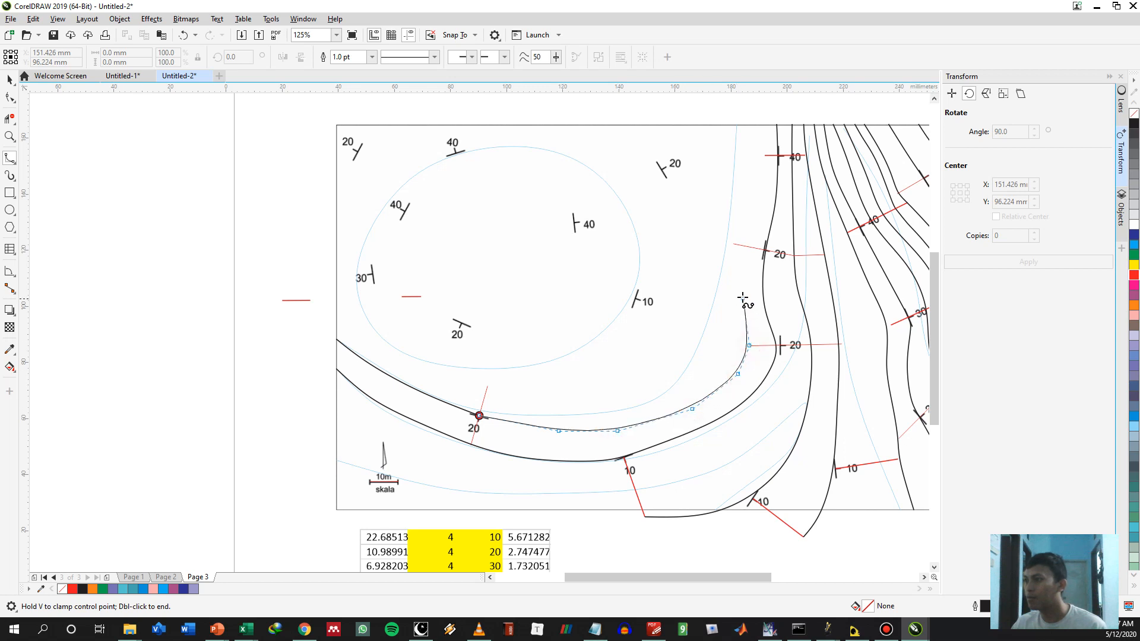
click(734, 244)
click(740, 208)
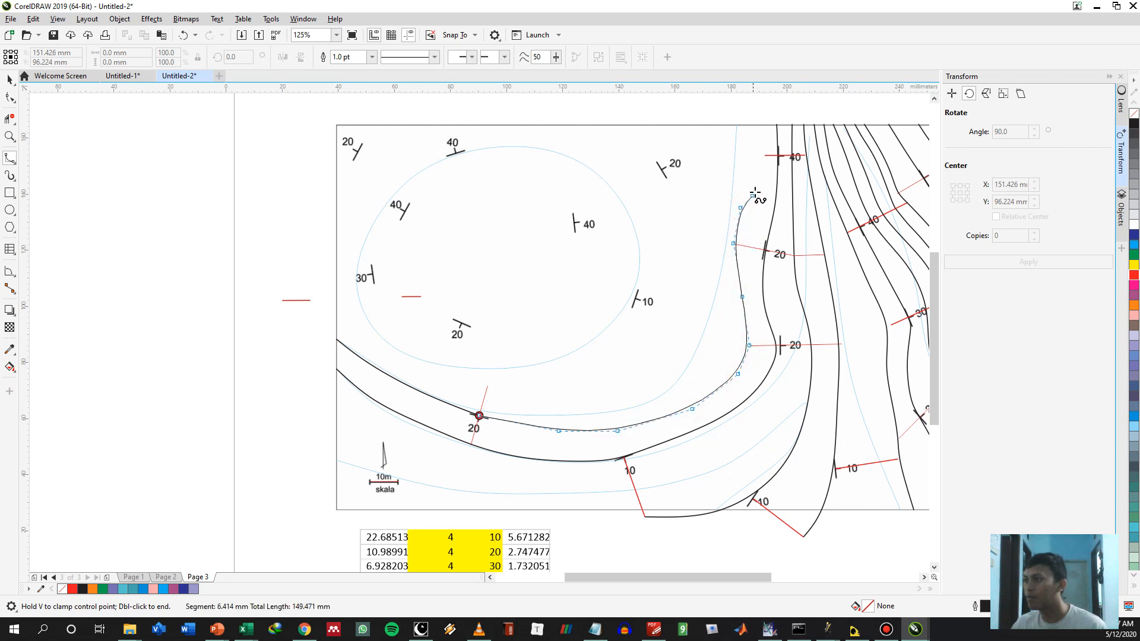
click(764, 155)
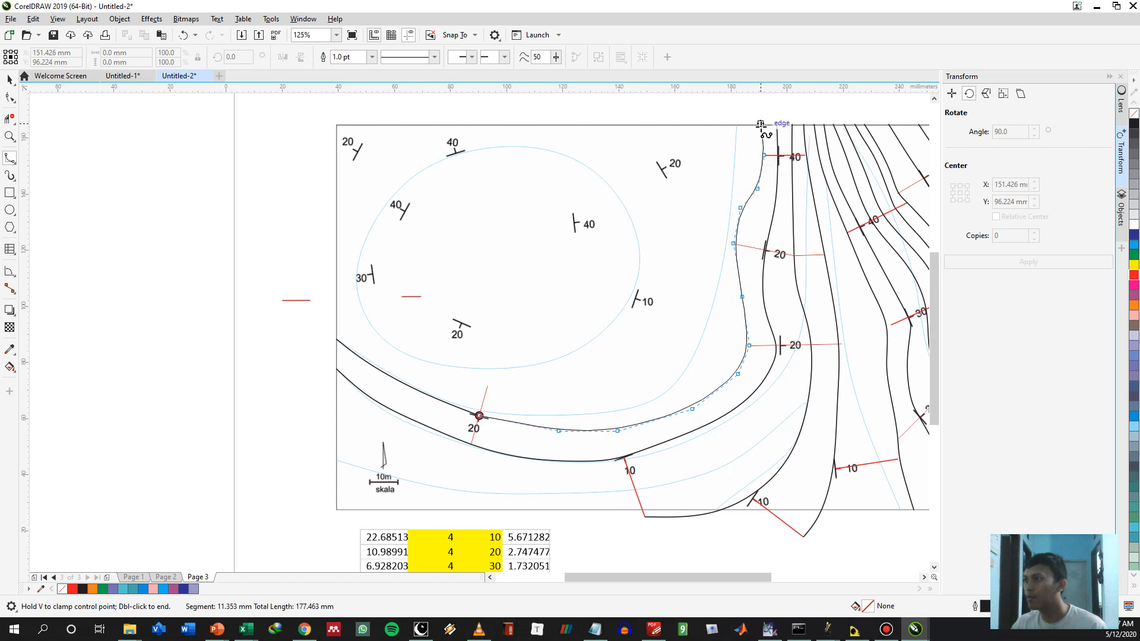
double_click(760, 126)
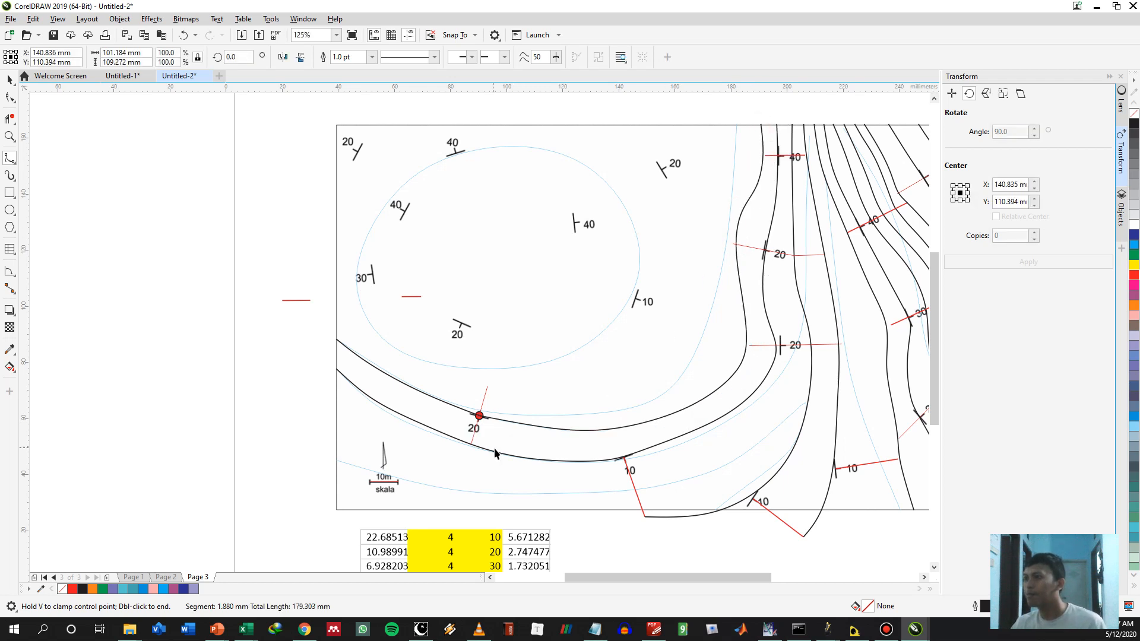
Shift the older contour's control point at the lower eastern 20° symbol slightly east so the curve meets the symbol's strike line
key(space)
click(765, 347)
scroll(778, 347, up, 3)
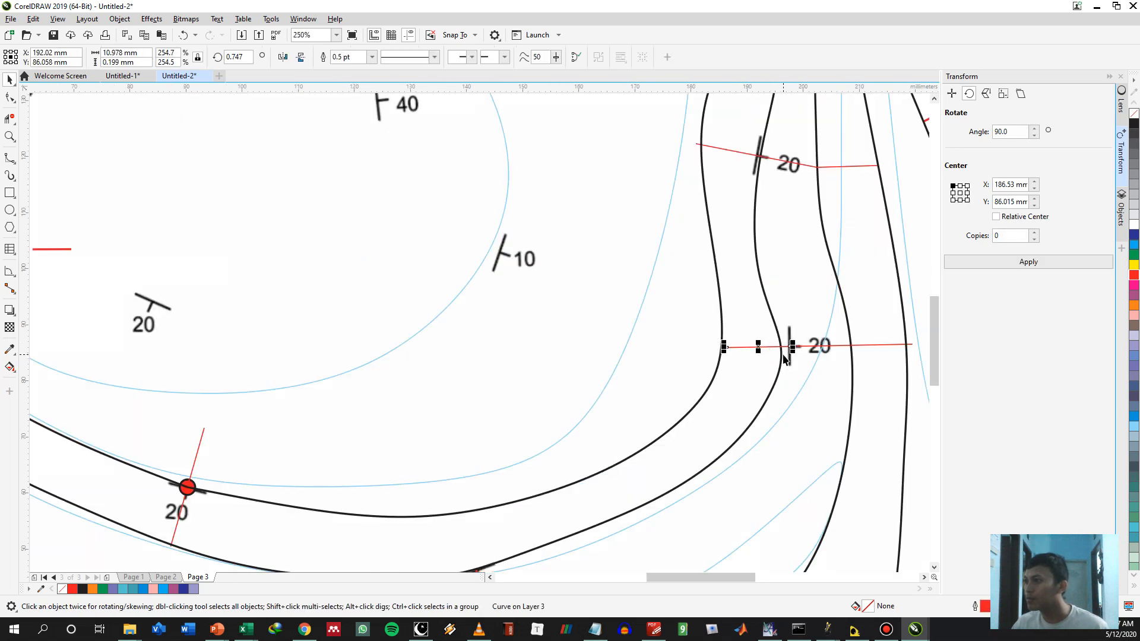
click(781, 359)
key(F10)
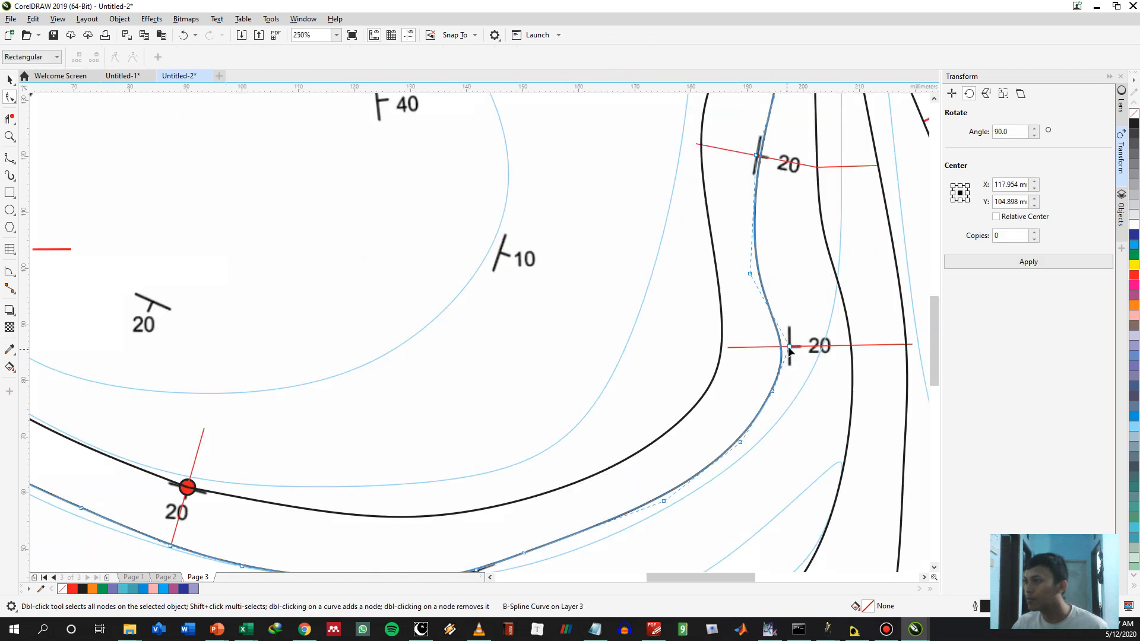
drag(790, 346, 804, 344)
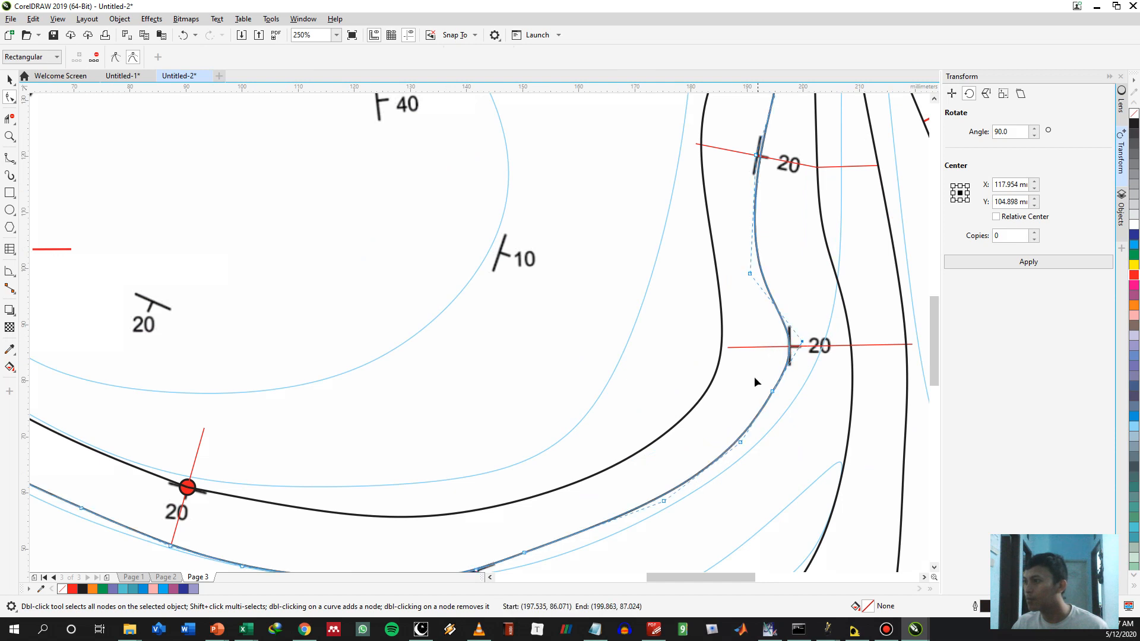
Shift the newest contour's control point at the lower eastern 20° spacing line slightly east so the curve meets the line's western end
key(space)
click(721, 349)
key(space)
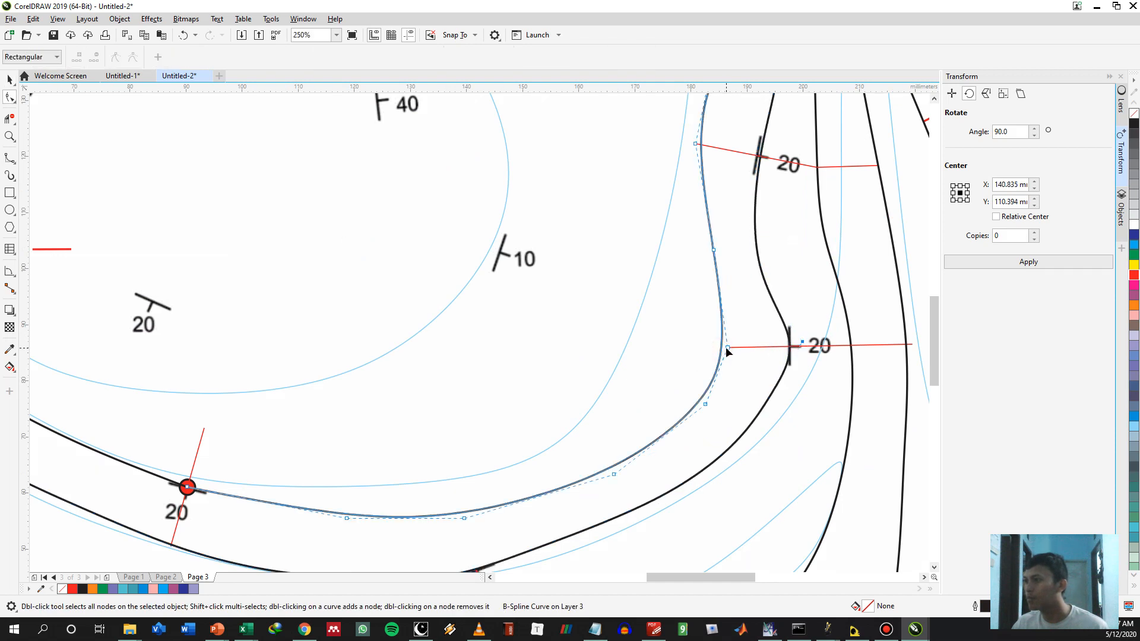
drag(726, 346, 736, 346)
key(space)
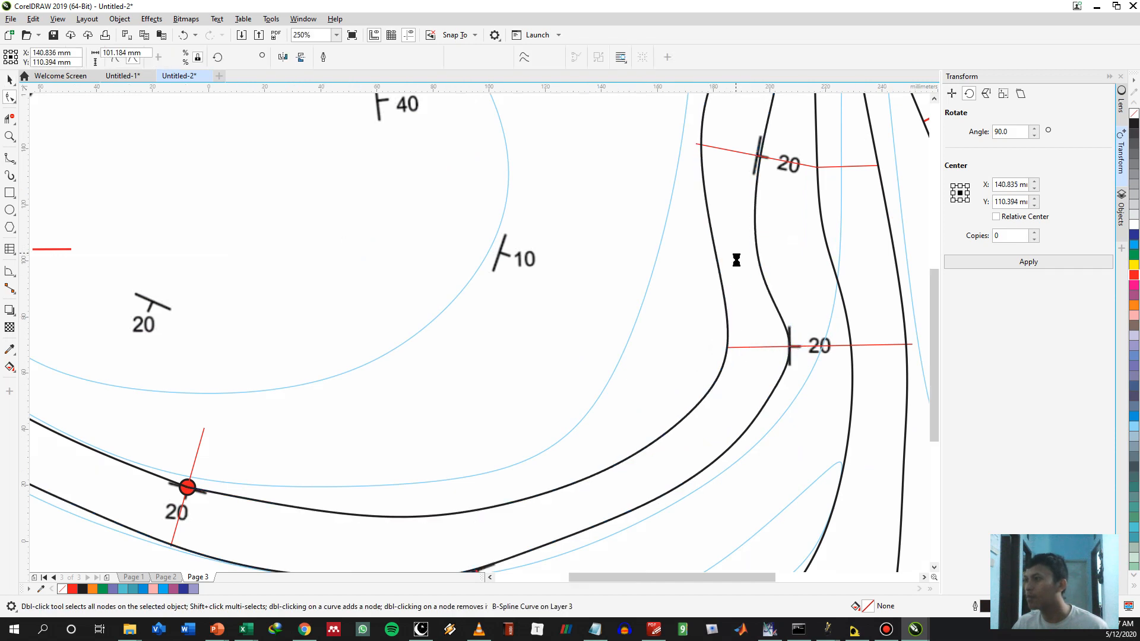
Copy the red spacing lines at the two eastern 20° symbols and the northern 40° symbol to the west side of the newest contour
scroll(735, 257, down, 3)
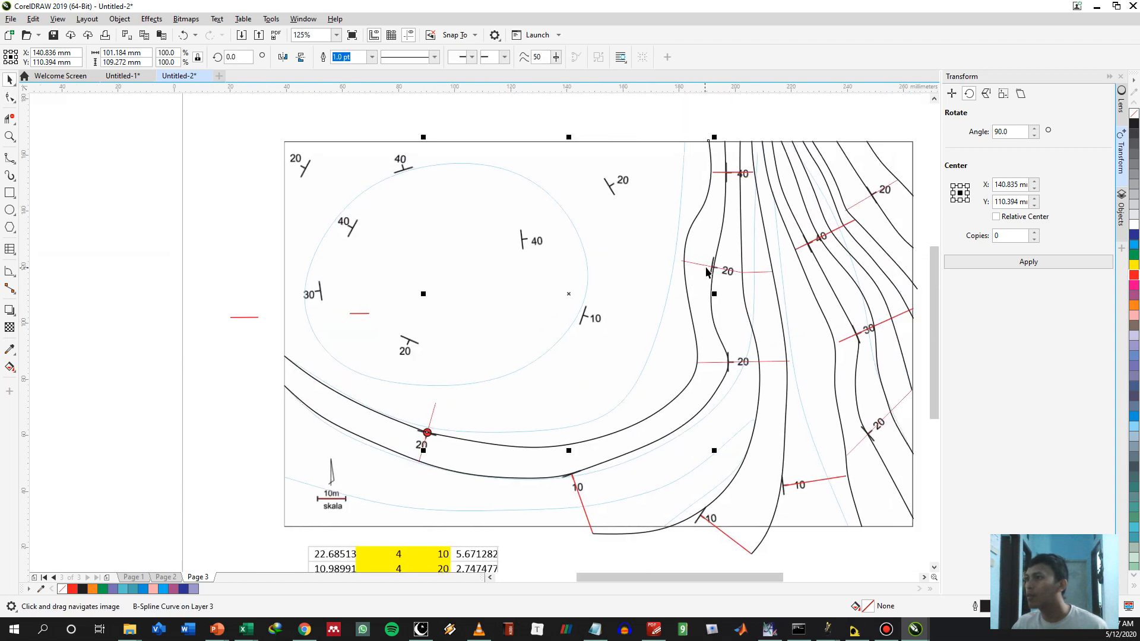
click(711, 268)
drag(712, 267, 683, 259)
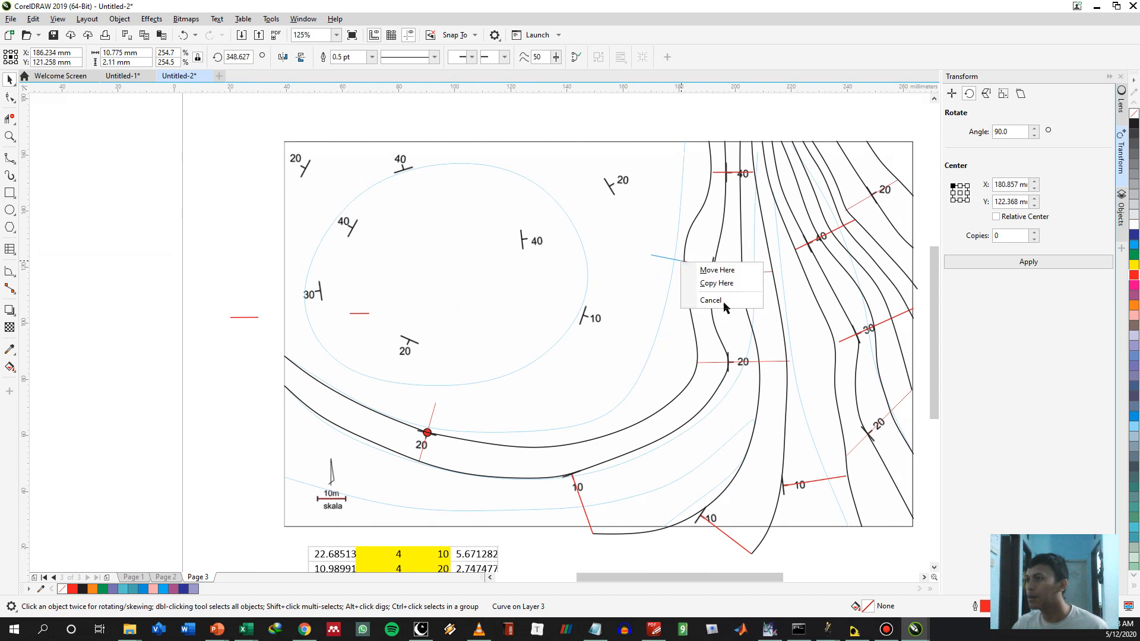
click(715, 362)
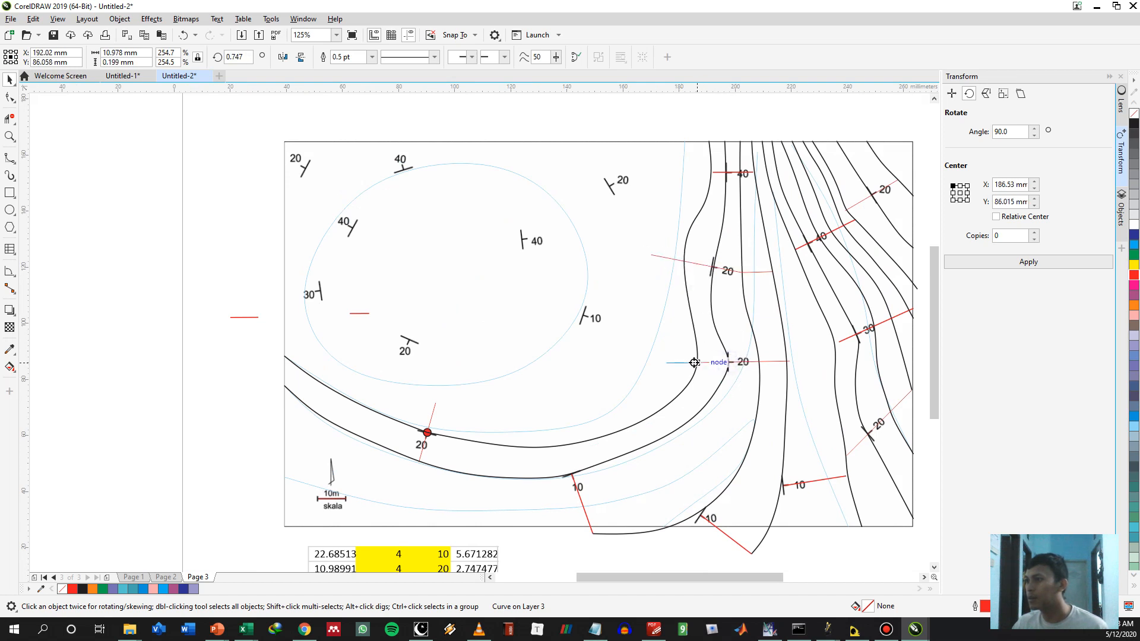
drag(696, 362, 696, 363)
key(c)
click(720, 175)
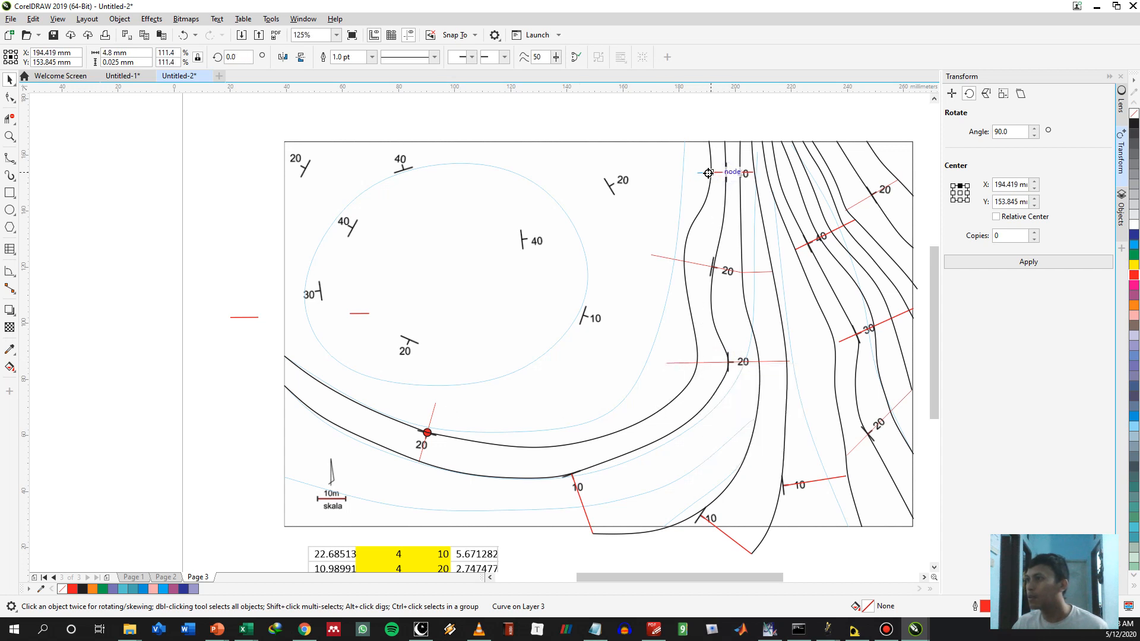
drag(708, 172, 704, 173)
click(701, 194)
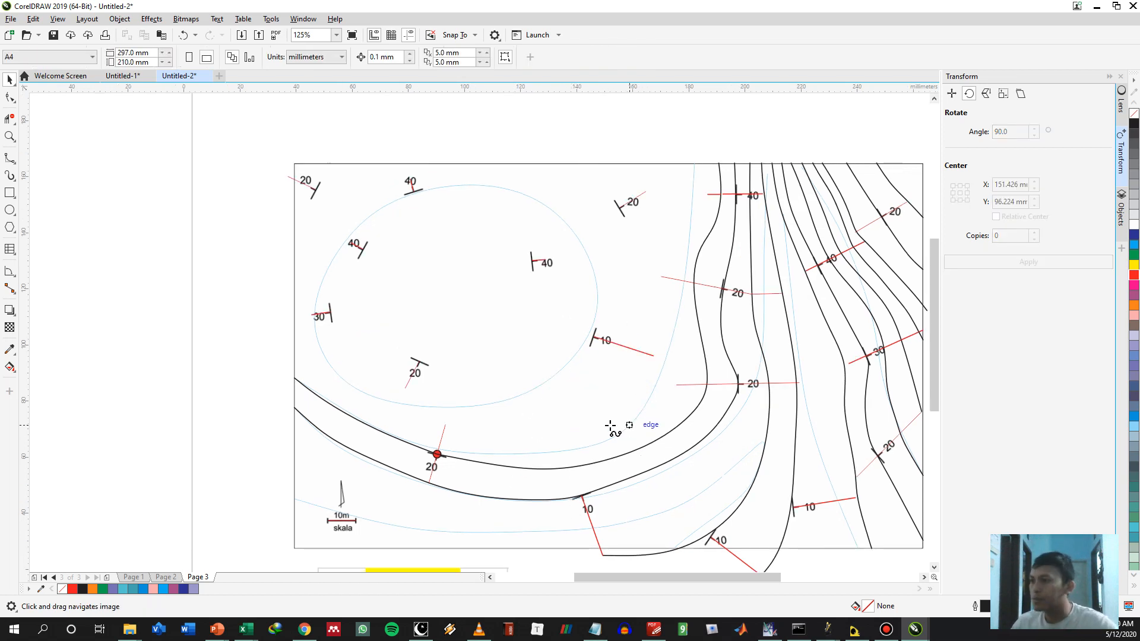
Draw a B-spline contour from the northern end of the red point's spacing line east and north along the copied lines to the north border
click(423, 432)
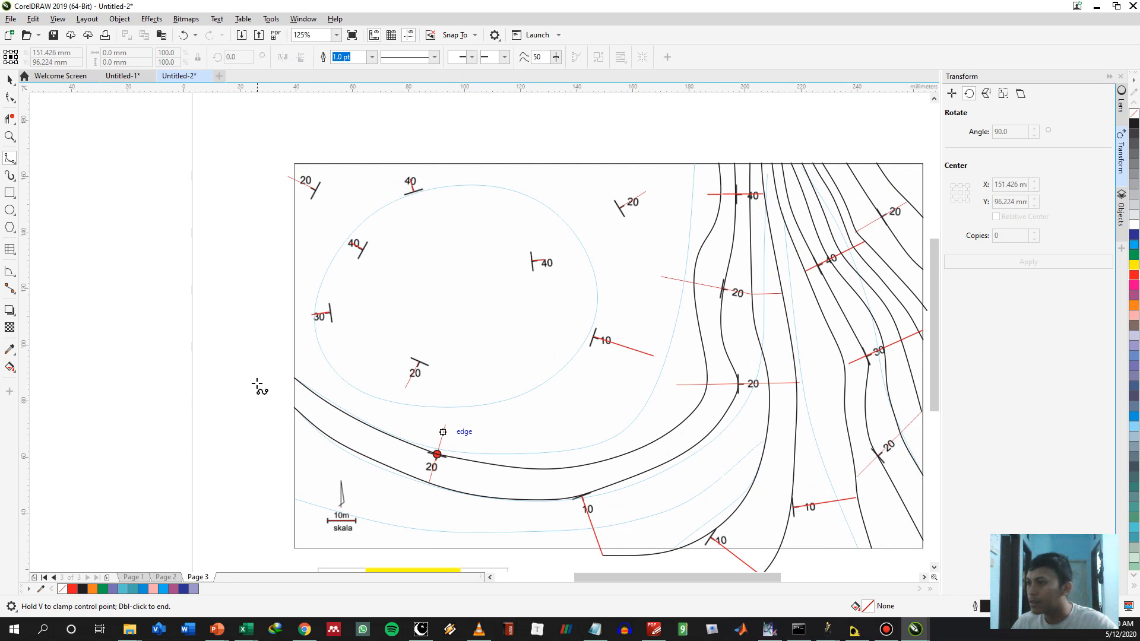
click(506, 442)
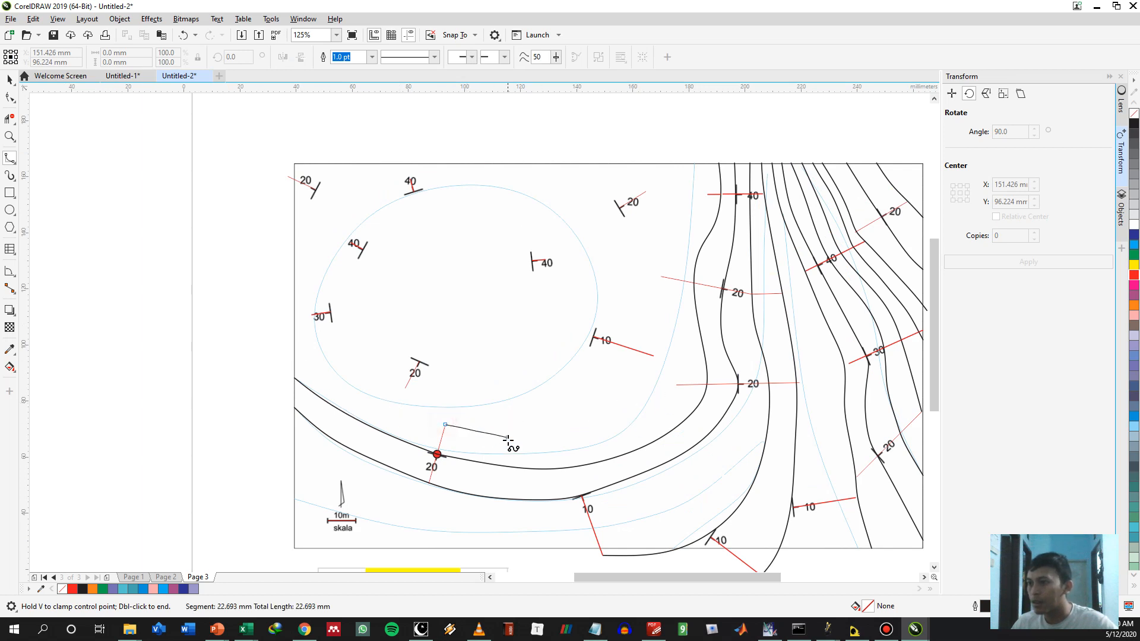
click(587, 440)
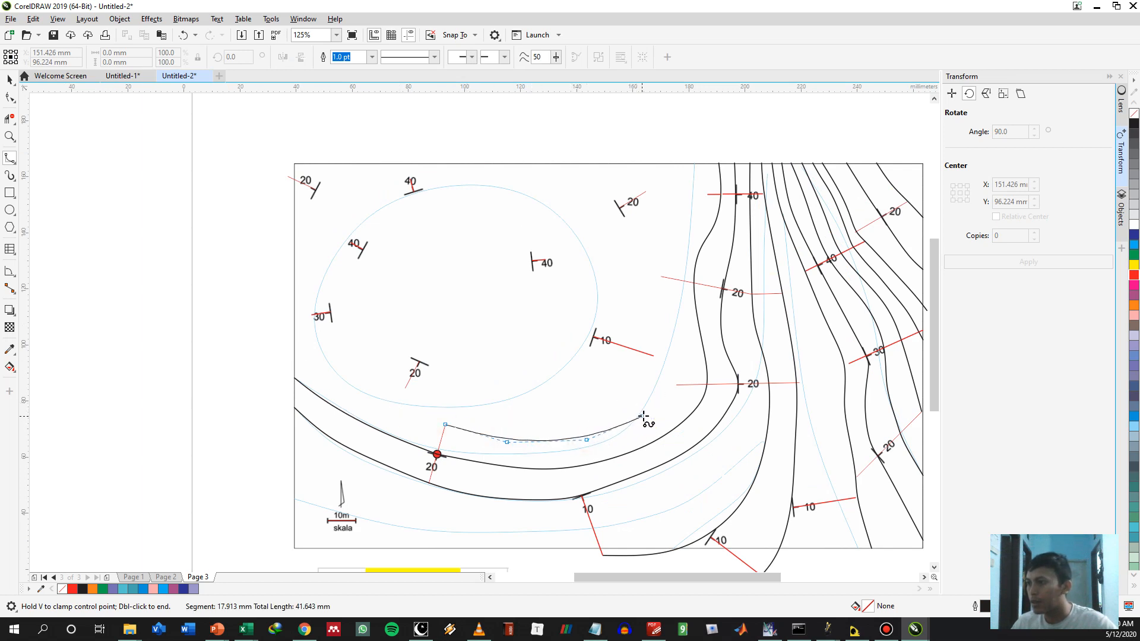
click(646, 412)
click(676, 385)
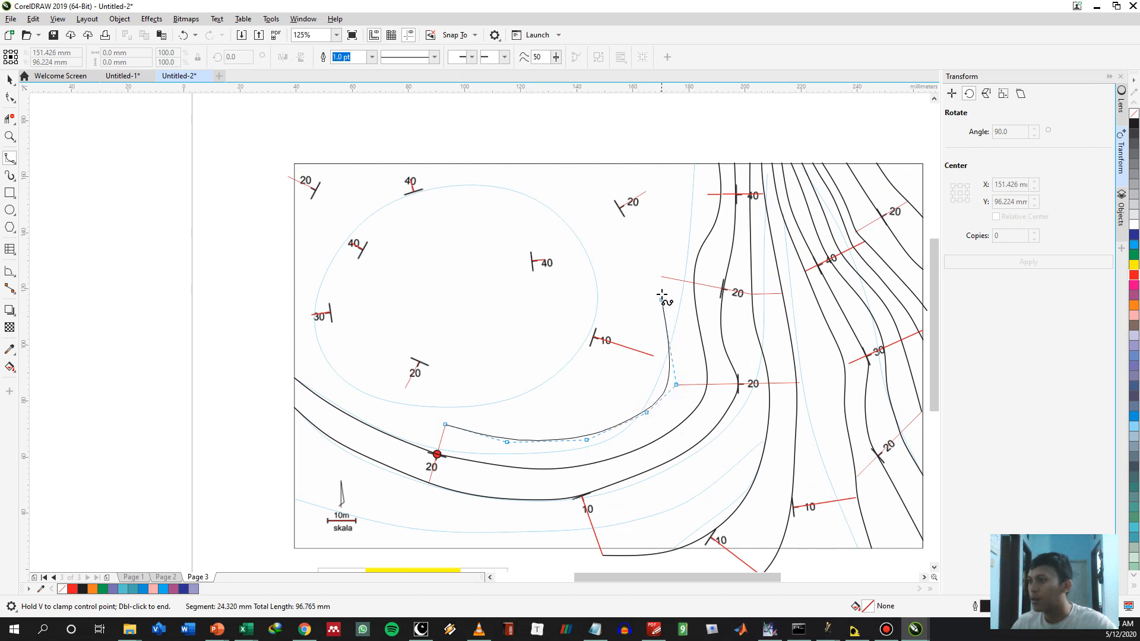
click(664, 249)
click(685, 225)
click(706, 194)
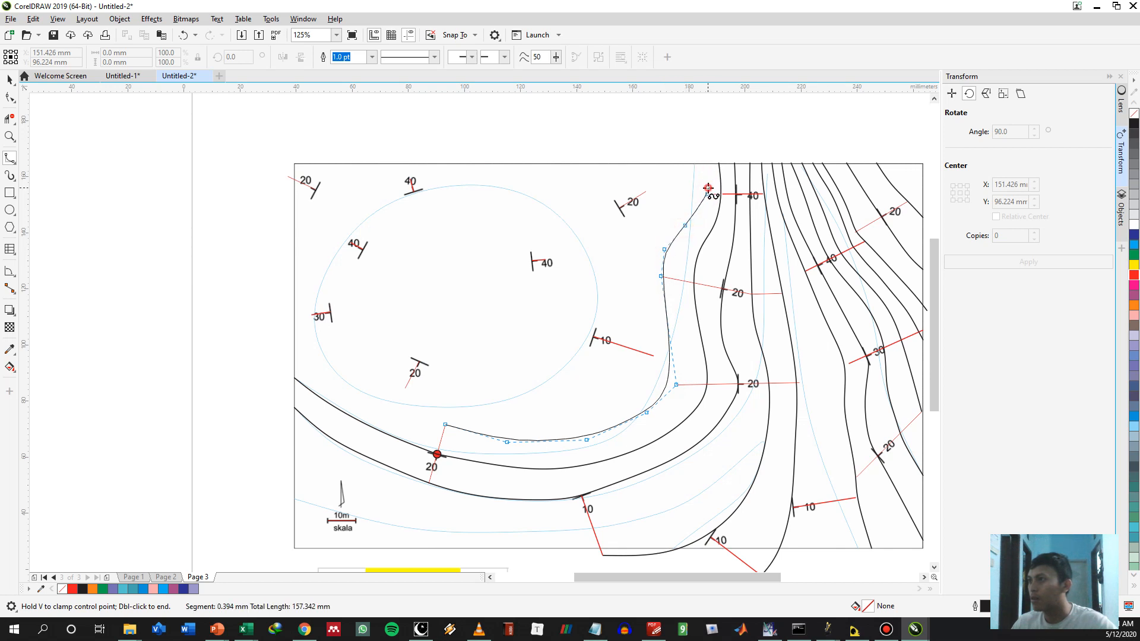
double_click(702, 164)
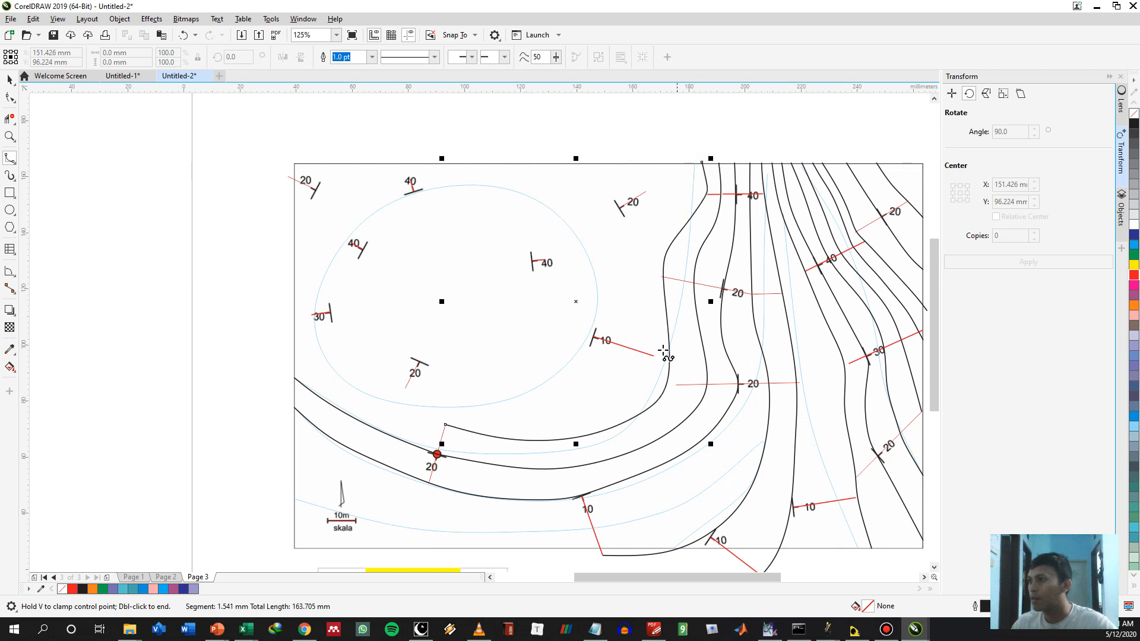
Shift the new contour's control point at the lower 20° spacing line east so the curve meets the line's western end
scroll(671, 378, up, 1)
double_click(667, 379)
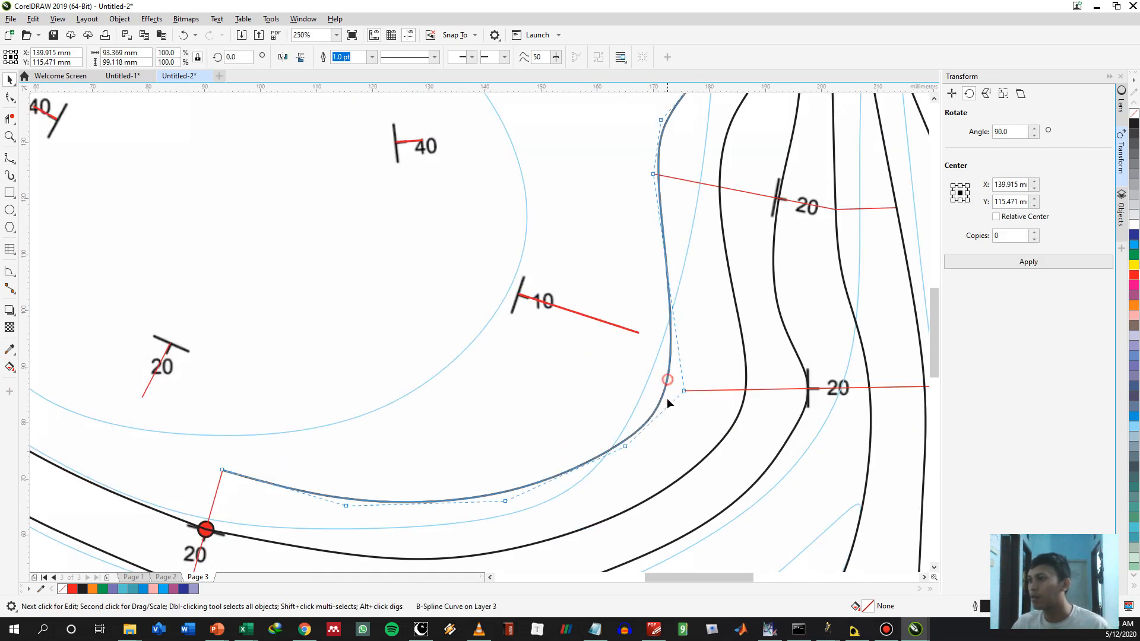
drag(685, 391, 715, 390)
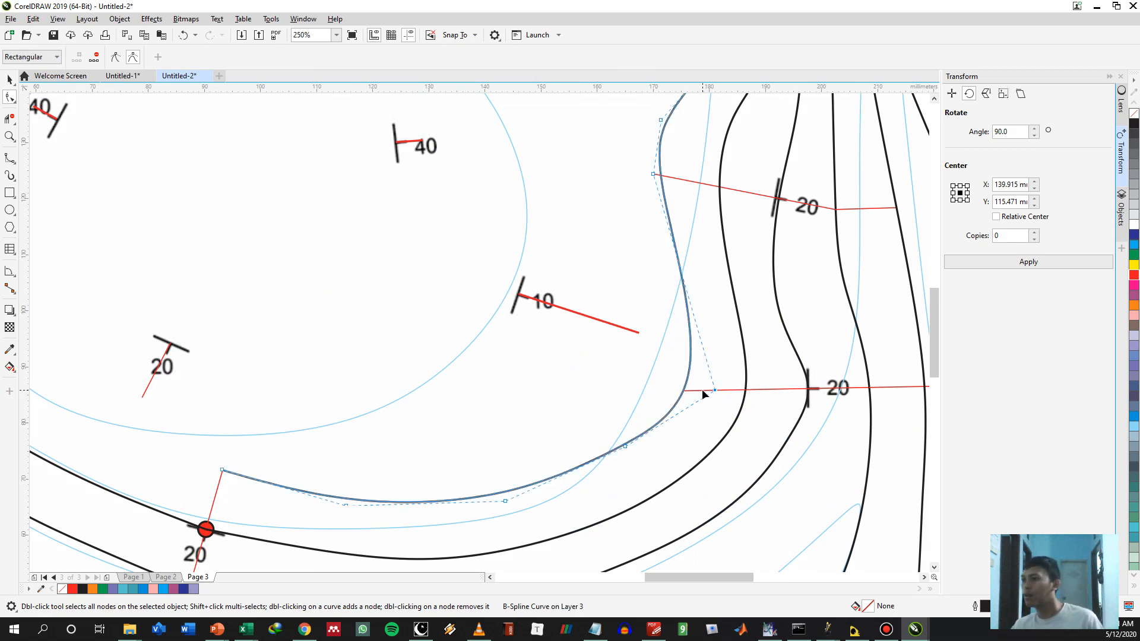
Copy the lower eastern 20° spacing line to the new contour's west side and rotate the copy about its eastern end, raising its western end
key(space)
click(707, 412)
click(705, 389)
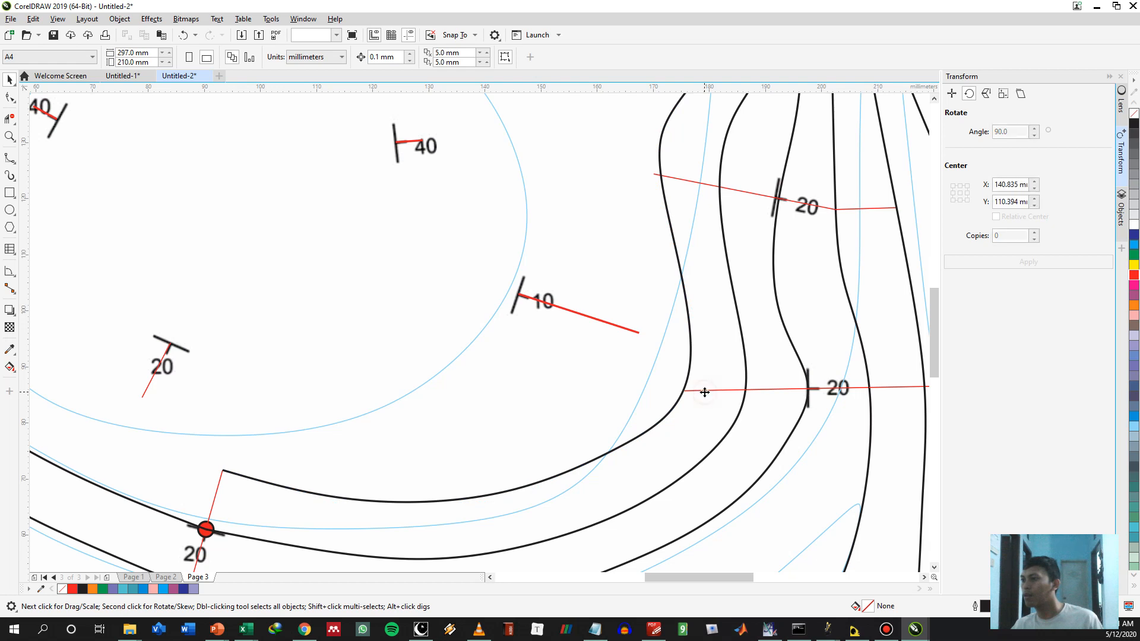
click(708, 390)
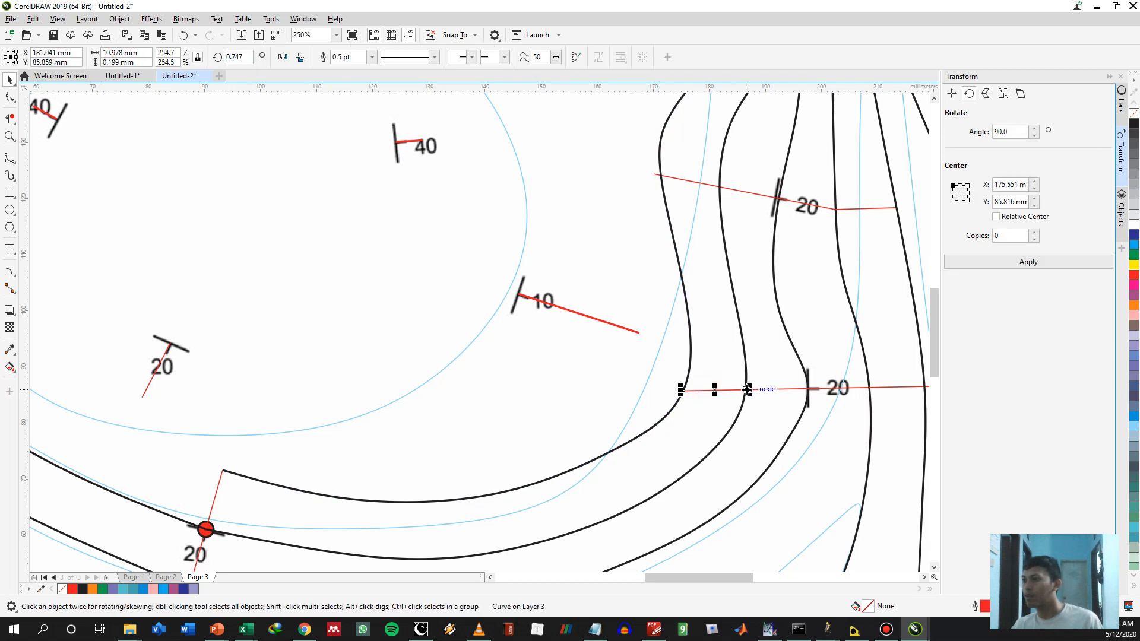
drag(747, 388, 681, 391)
click(633, 398)
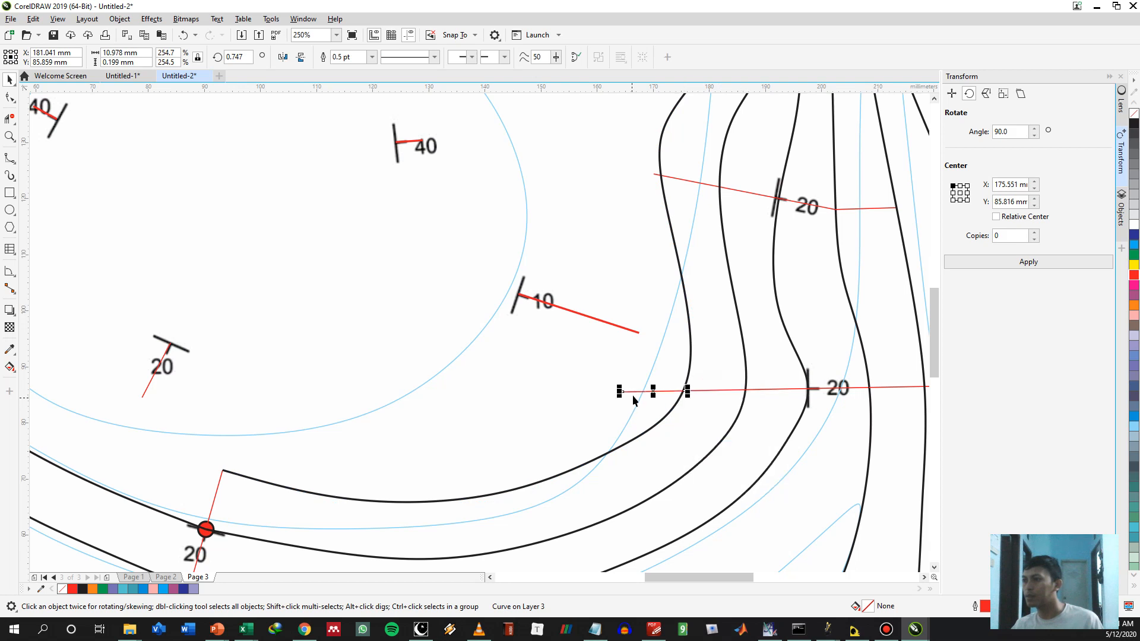
click(633, 393)
click(641, 392)
click(629, 392)
mouse_move(622, 392)
mouse_down()
mouse_move(623, 356)
mouse_move(628, 371)
mouse_up()
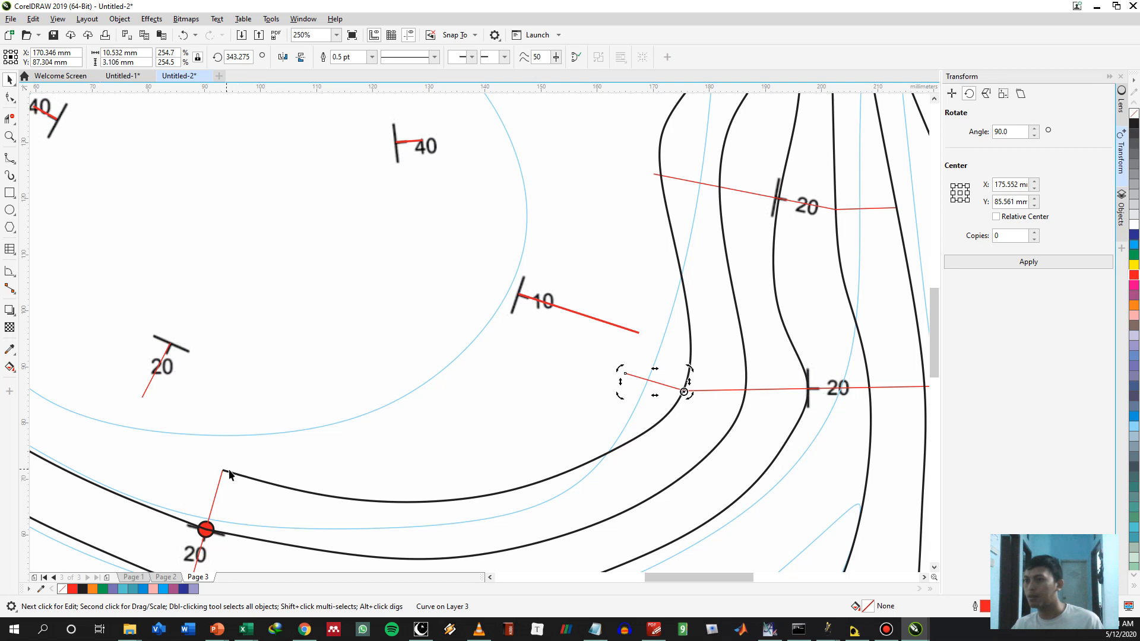
Copy the 20° spacing line at the red point to the north side of the new contour's start
drag(229, 475, 380, 457)
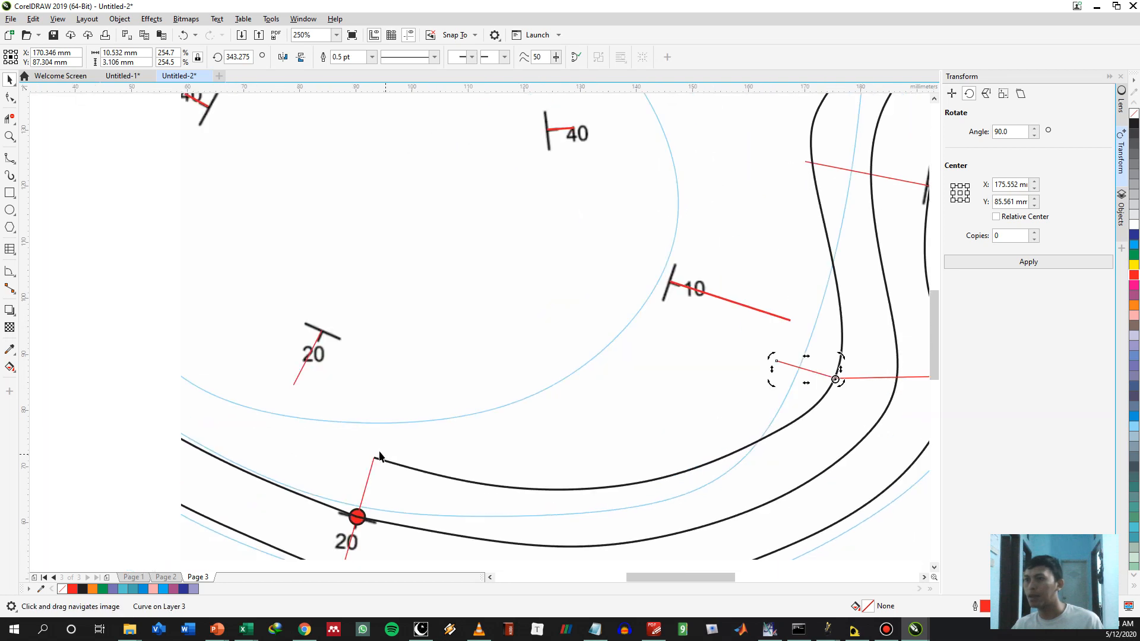
click(366, 485)
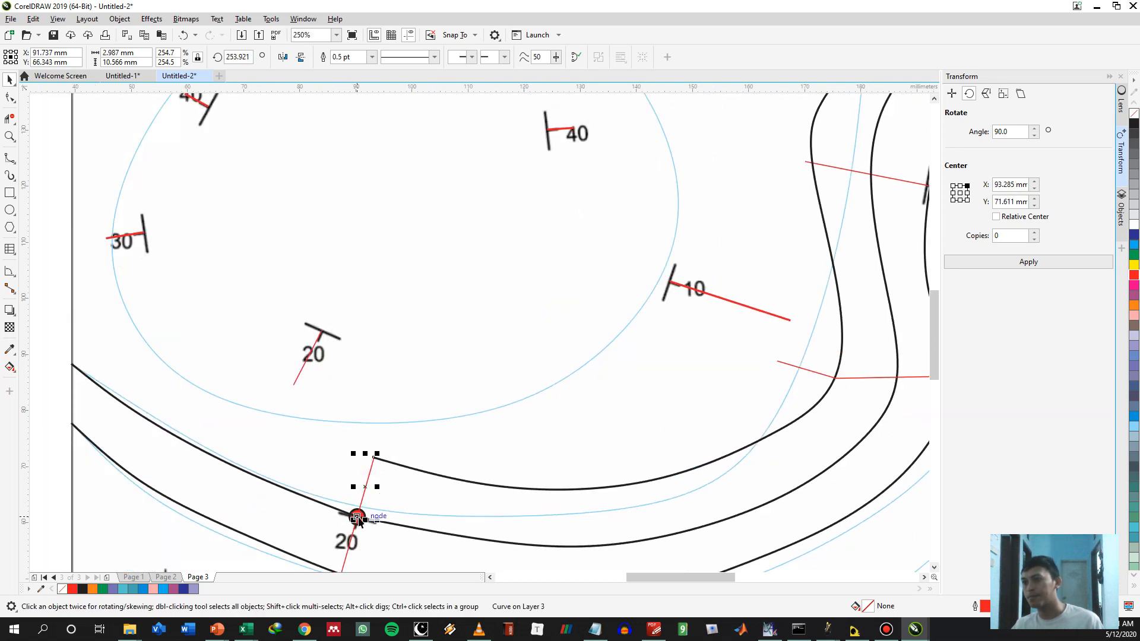
drag(357, 519, 381, 456)
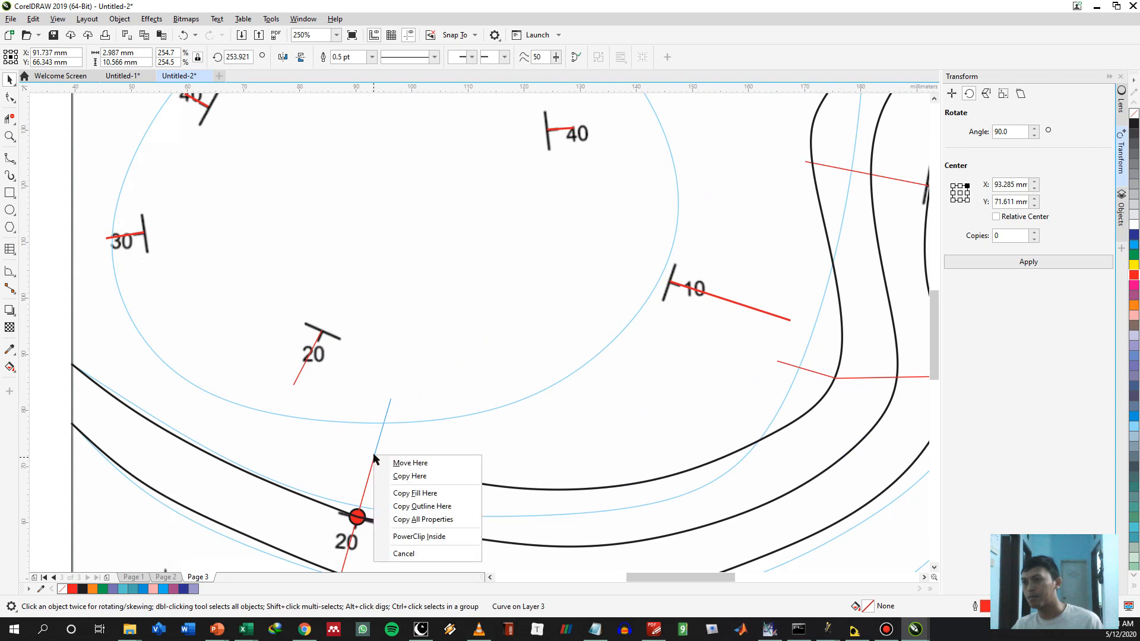
click(404, 461)
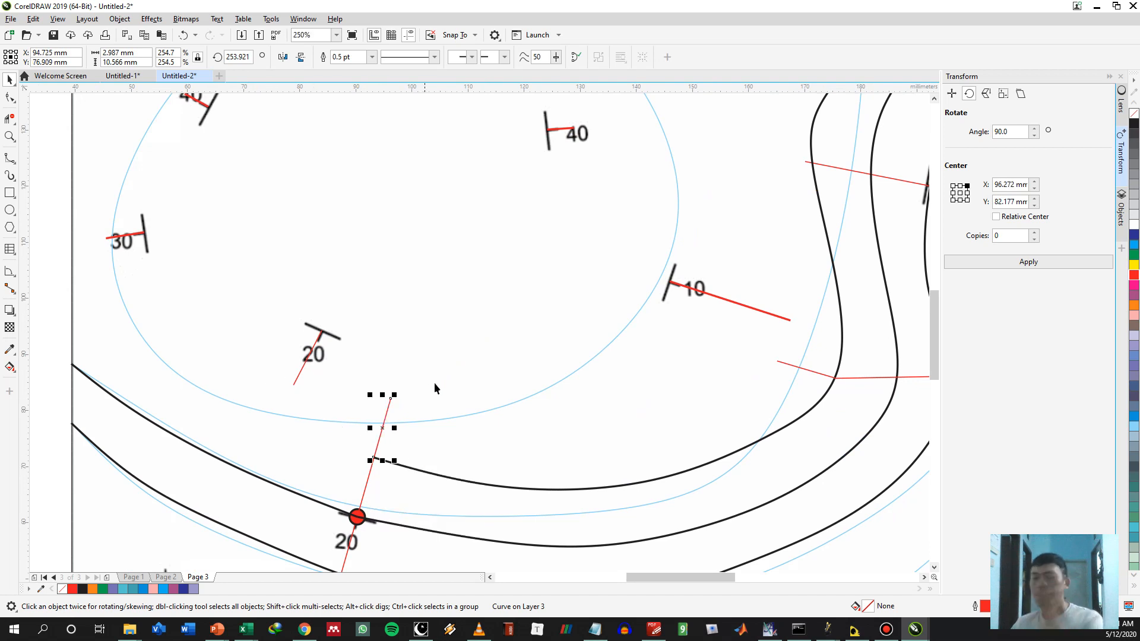
Extend the new contour as a B-spline from its start above the red point northwest to the west border
drag(442, 354, 449, 390)
scroll(449, 390, down, 2)
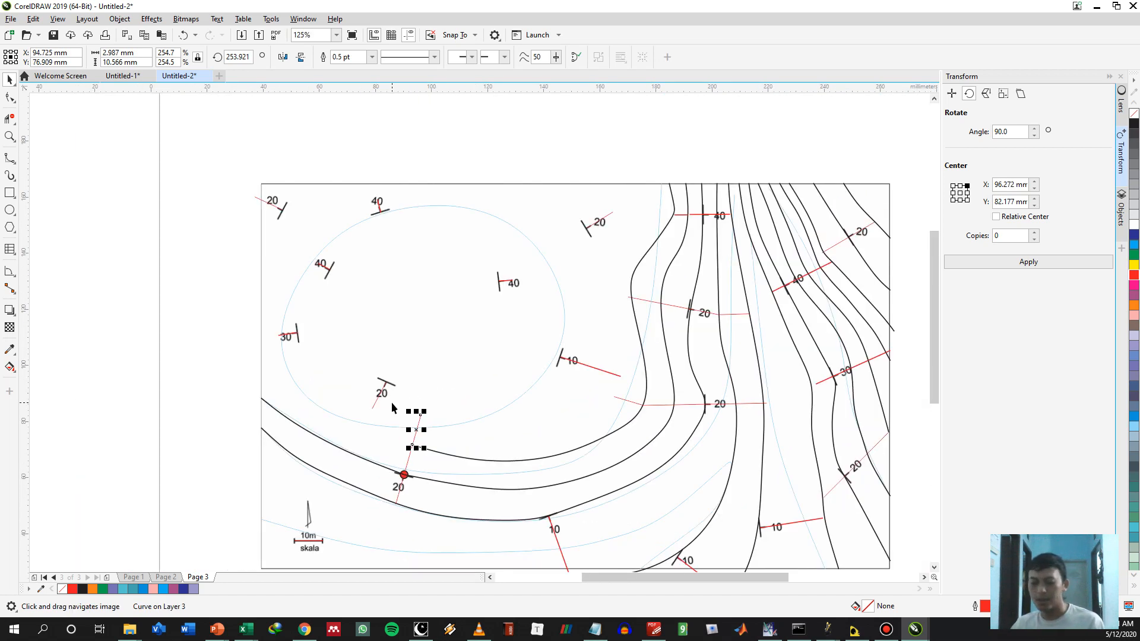
key(F5)
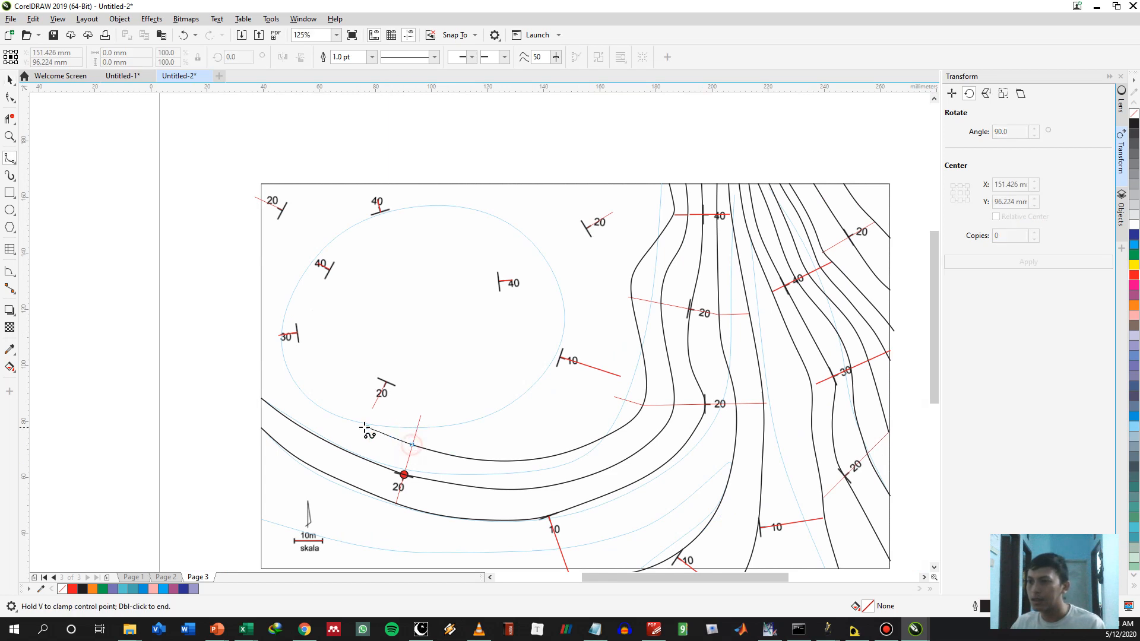
click(355, 425)
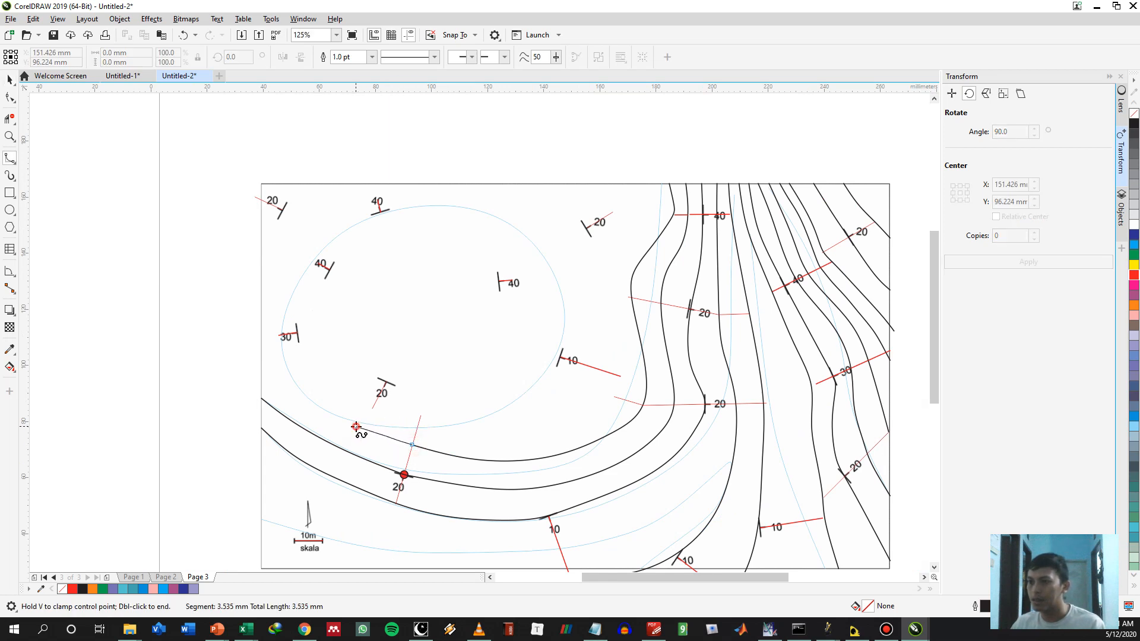
click(304, 394)
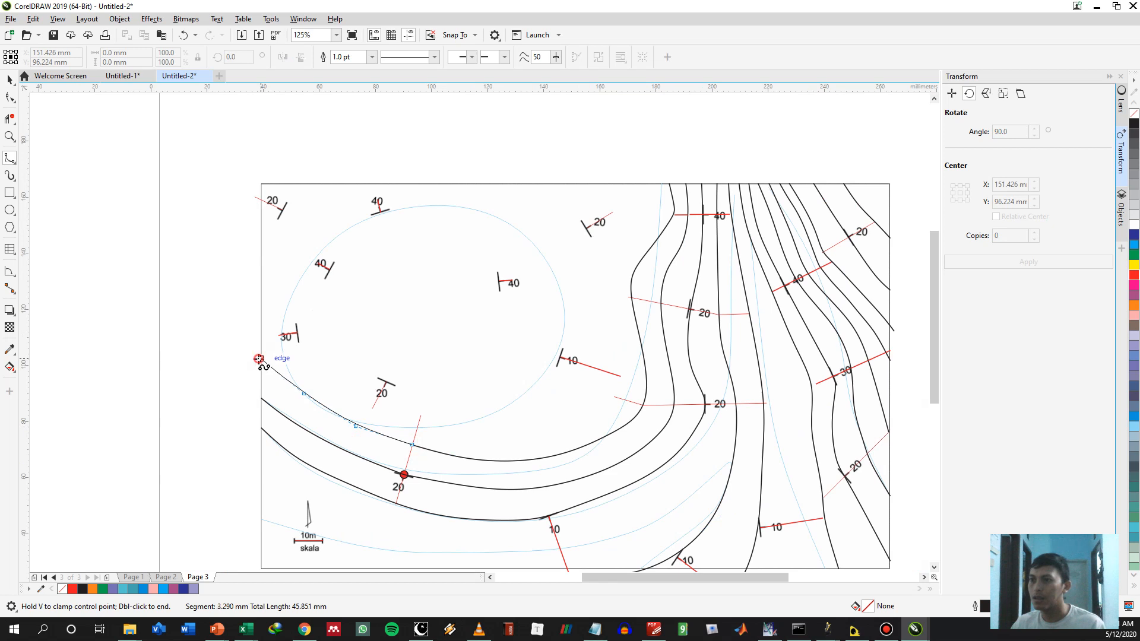
double_click(258, 358)
Draw a B-spline contour from the southwestern 20° symbol's spacing line end east through the copied line ends, curving north past the 10° line's end
click(371, 408)
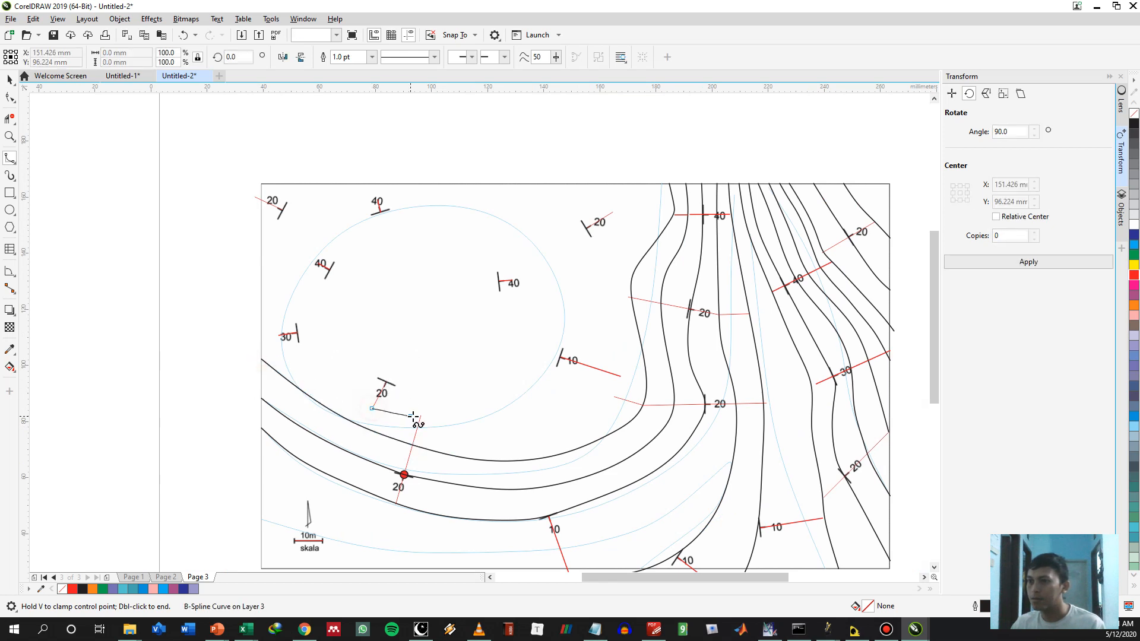
click(420, 415)
click(477, 429)
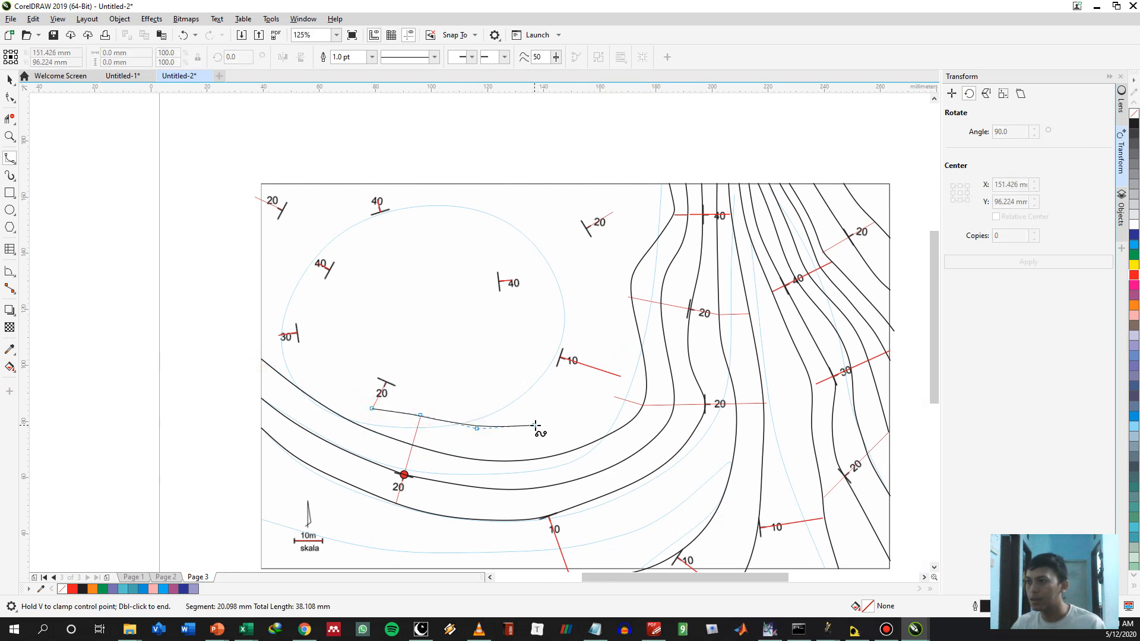
click(536, 427)
click(578, 425)
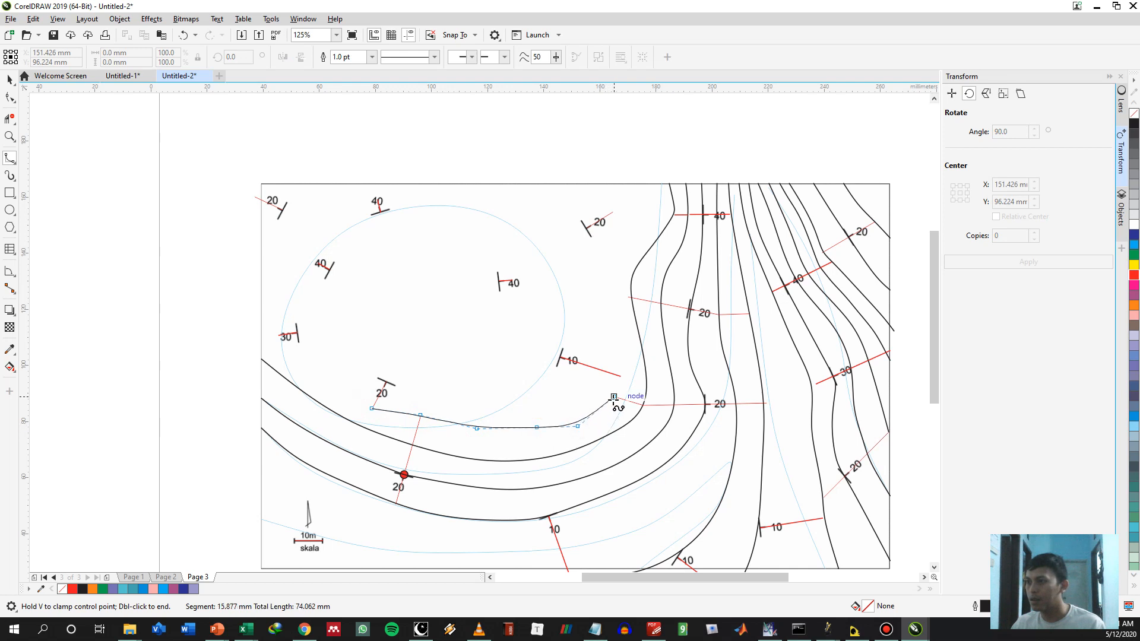
click(614, 396)
click(620, 375)
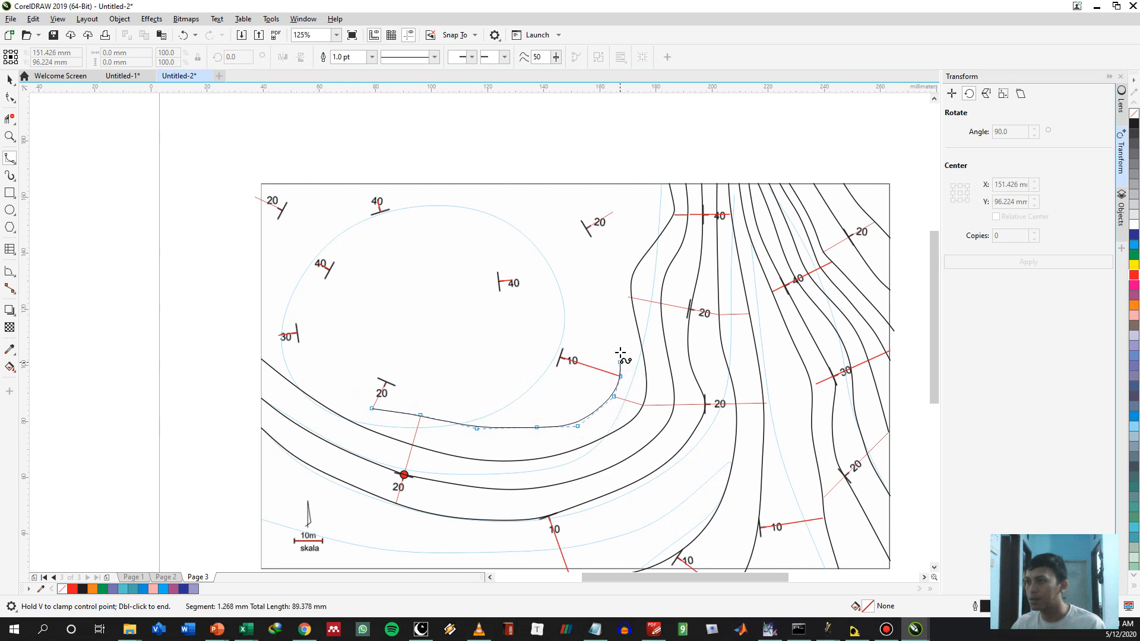
double_click(606, 318)
Copy the upper eastern 20° spacing line to the west side of the adjacent contour
scroll(651, 289, up, 1)
key(space)
click(648, 317)
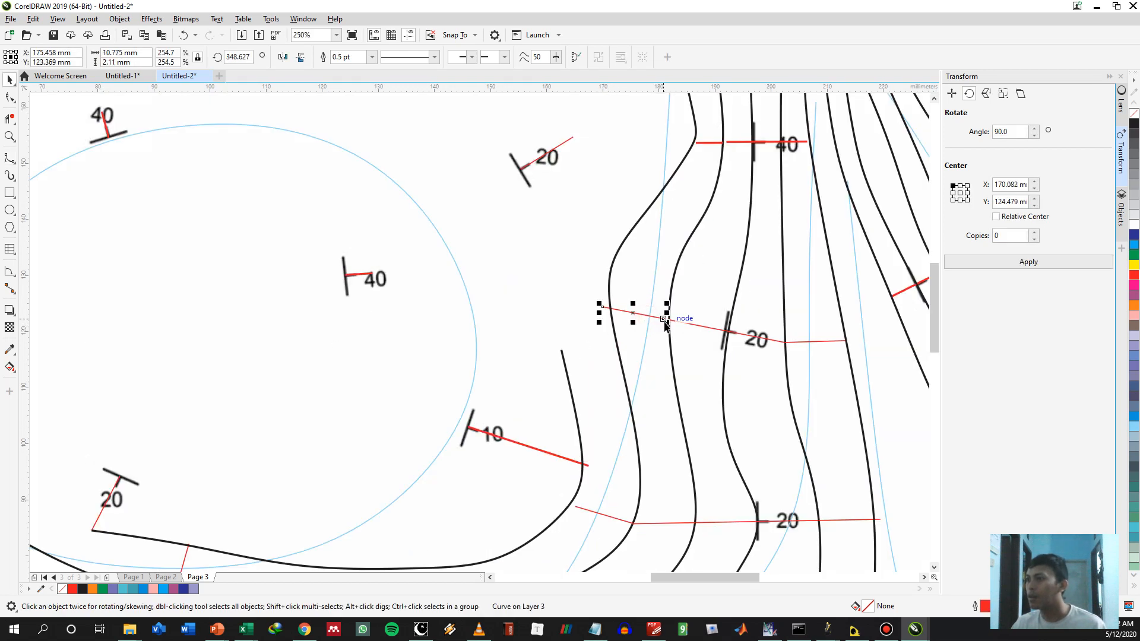
drag(663, 319, 603, 307)
click(621, 320)
Shift that contour's control point at the upper 20° spacing line slightly west so the curve meets the junction of the lines
double_click(614, 330)
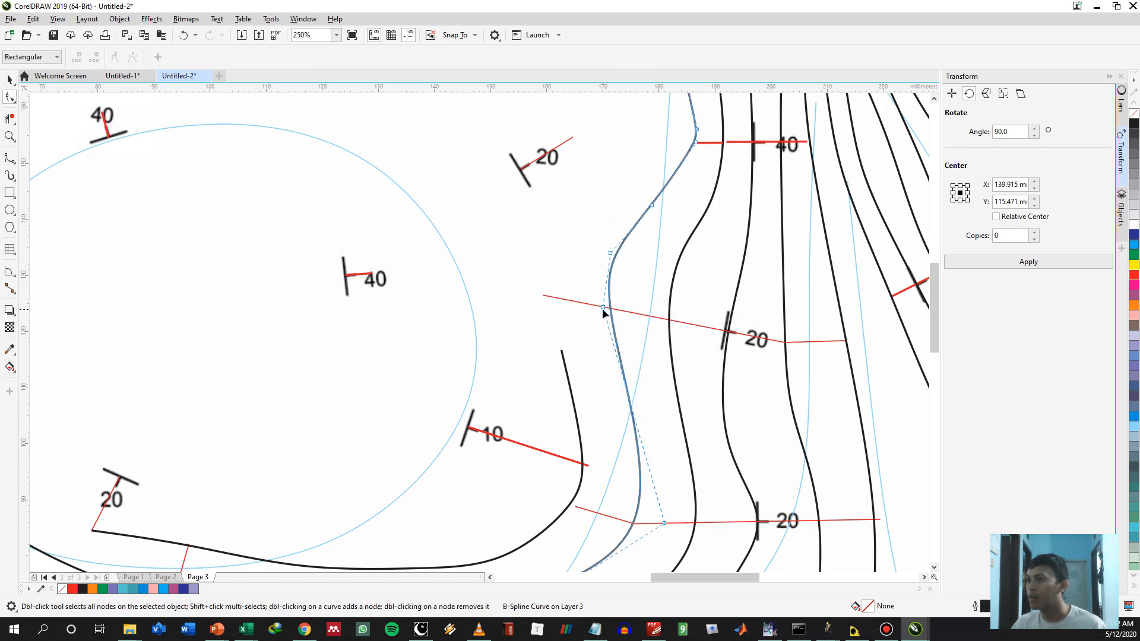
drag(591, 306, 656, 317)
drag(552, 280, 564, 404)
key(space)
key(space)
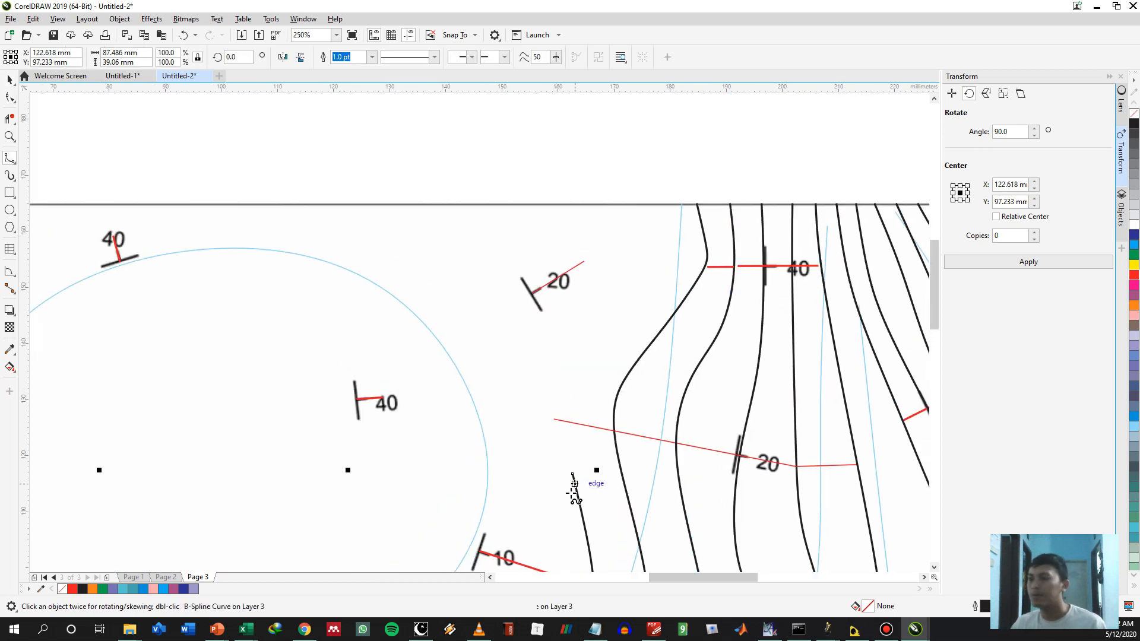
Extend the innermost contour's north end as a B-spline through the copied upper 20° spacing line's west end, curving northeast to the north border
click(572, 473)
click(553, 419)
click(562, 391)
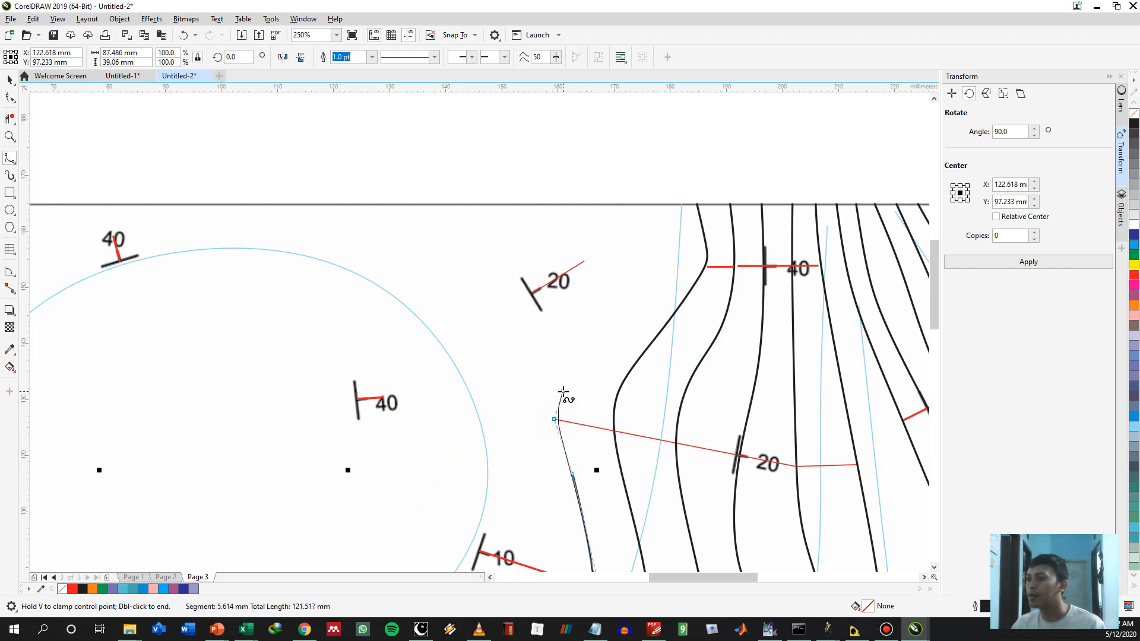
click(607, 352)
click(657, 285)
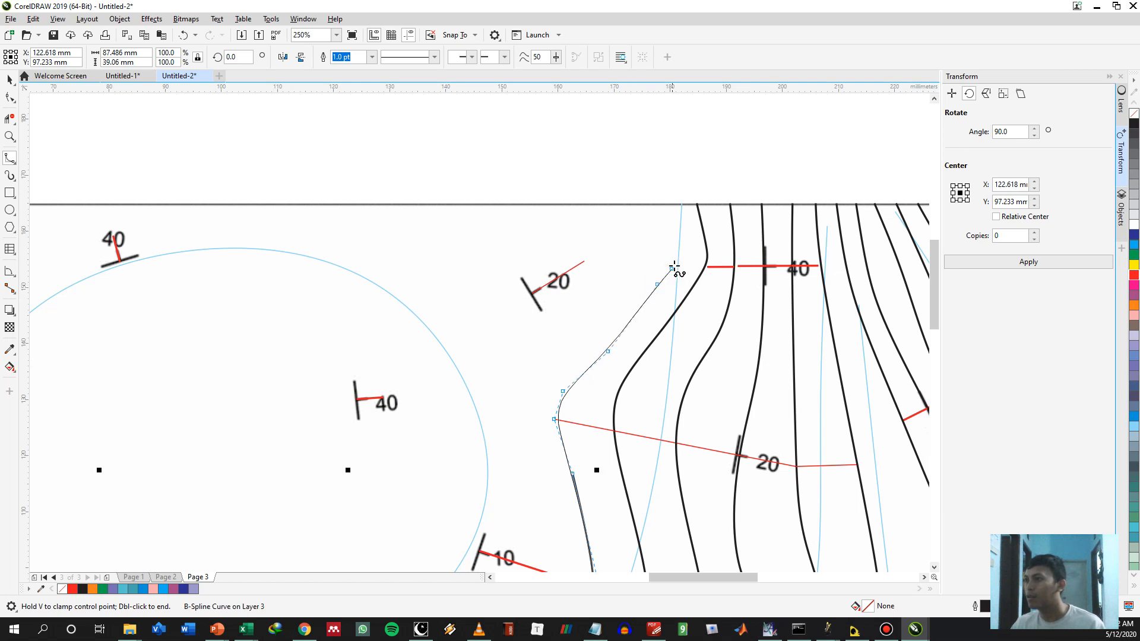
click(675, 263)
click(675, 232)
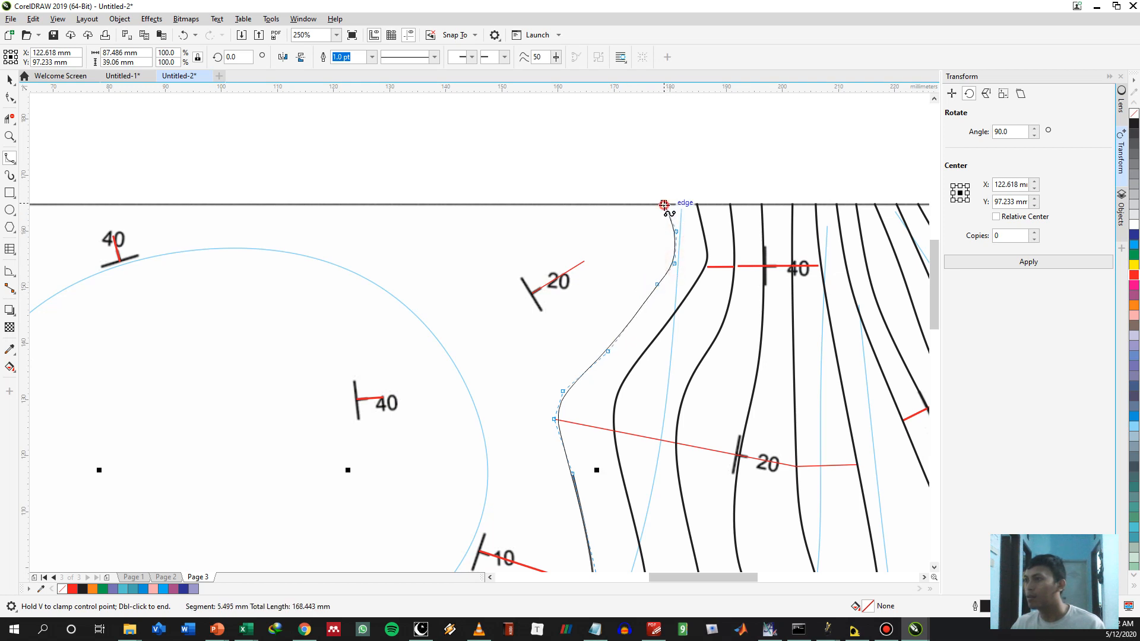
double_click(663, 204)
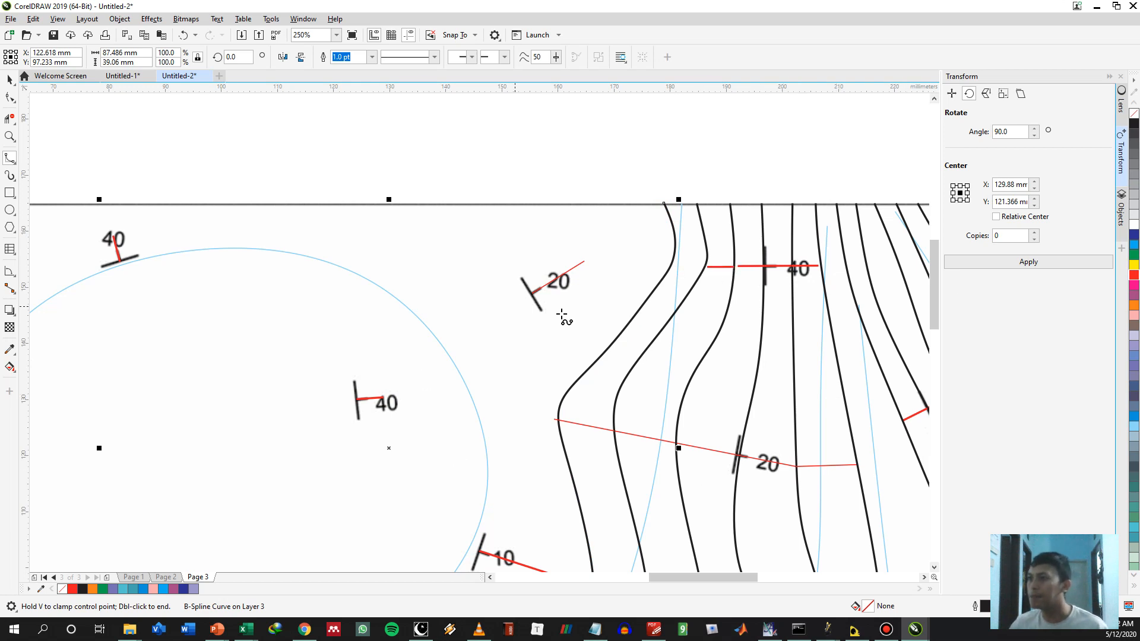
Copy the northern 20° symbol's spacing line onto its own northeast end
key(space)
click(530, 293)
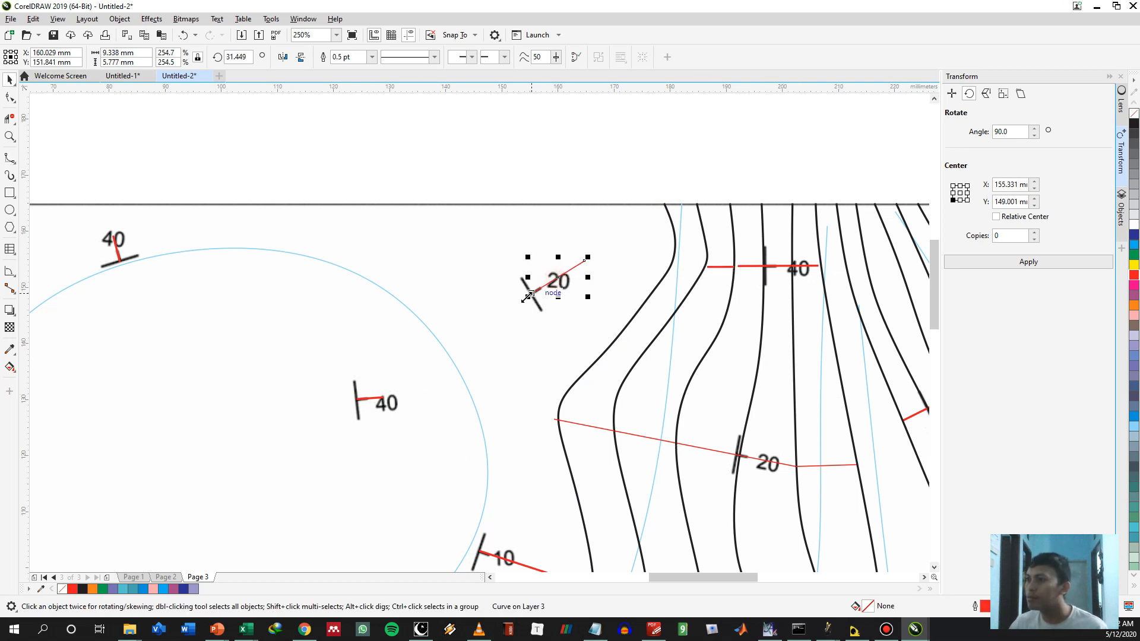
right_click(591, 262)
click(611, 282)
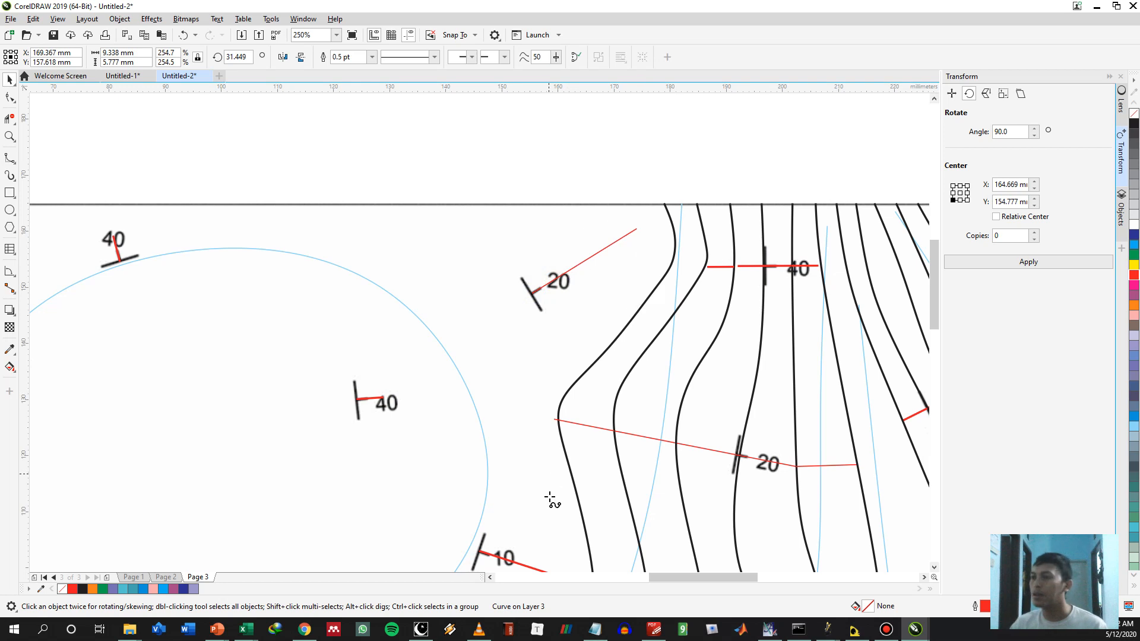
Extend the contour at the southwestern 20° spacing line end as a B-spline past the western 30° and both 40° line ends to the north border
key(space)
scroll(535, 445, down, 2)
drag(555, 443, 711, 312)
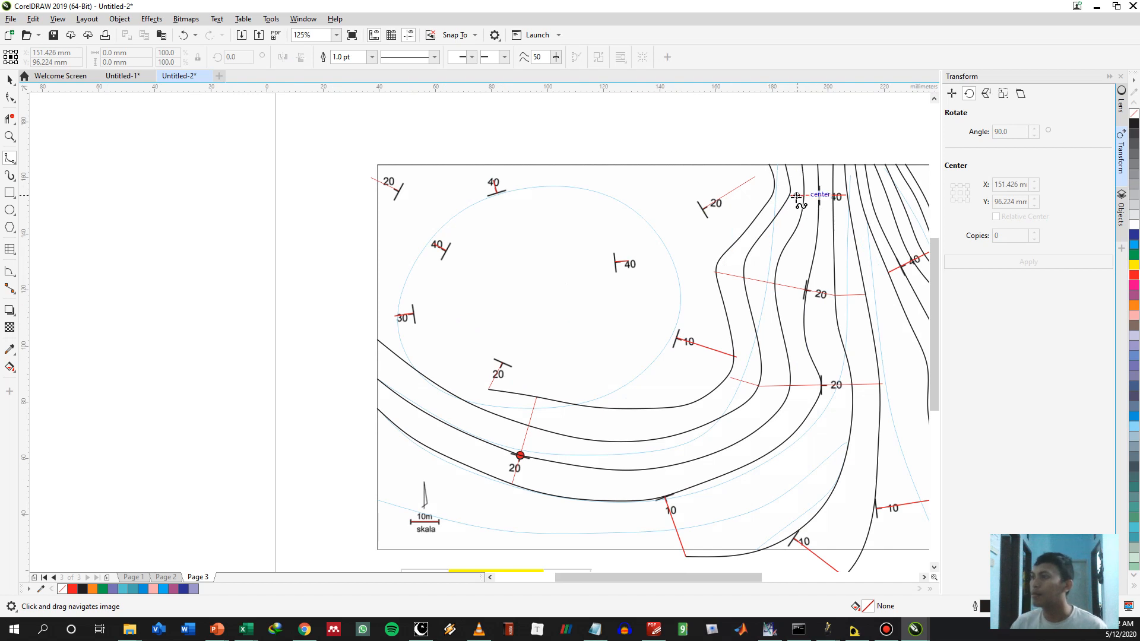
click(488, 390)
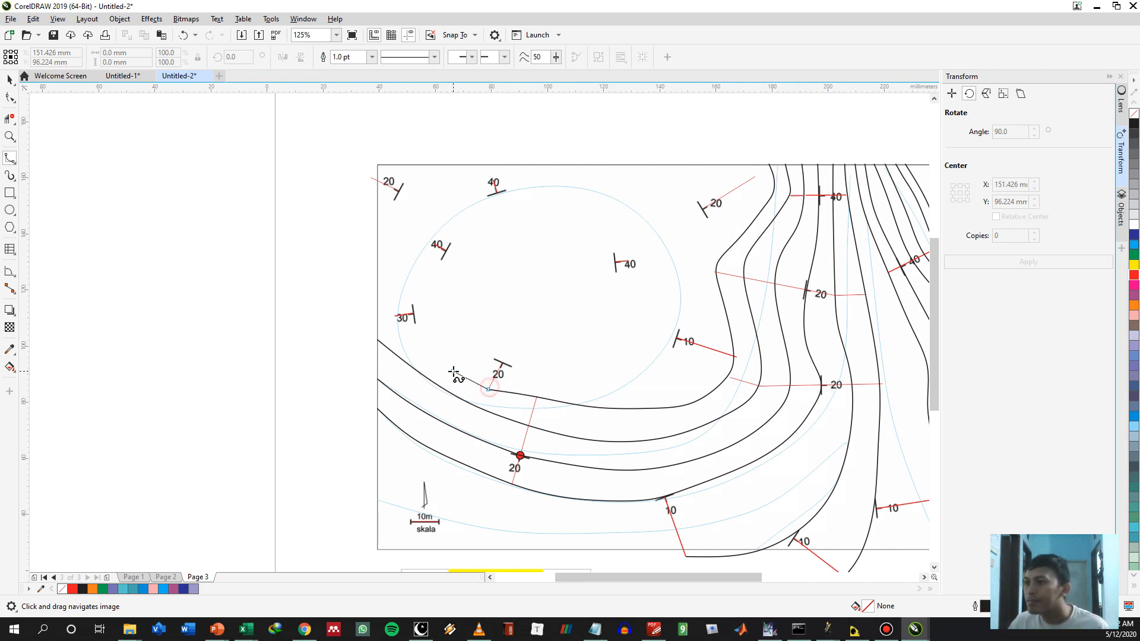
click(393, 333)
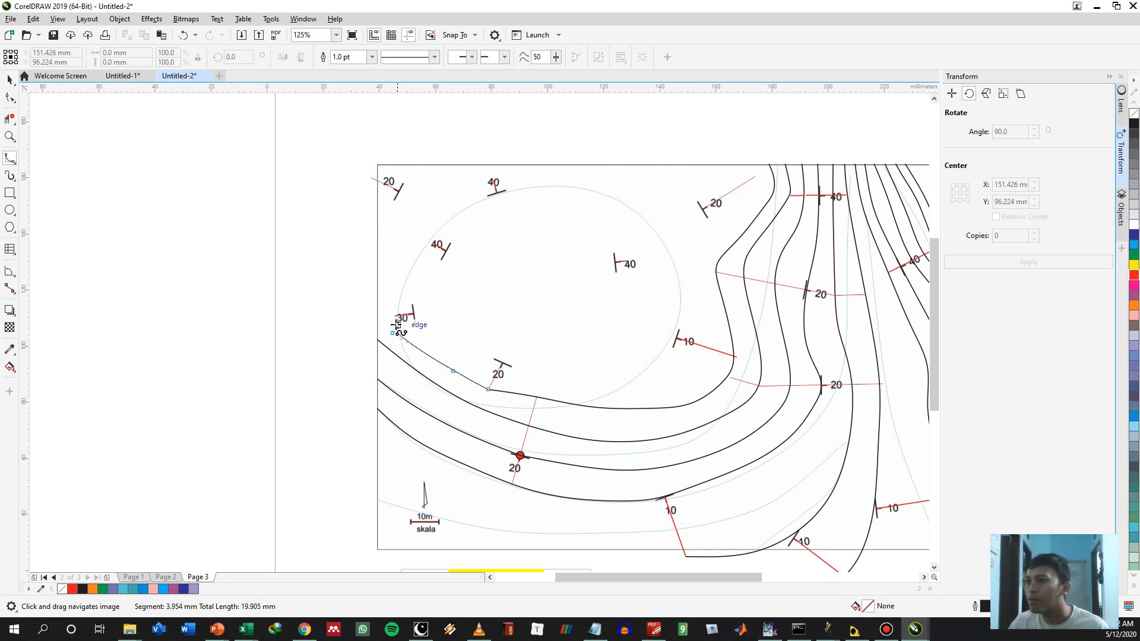
click(394, 315)
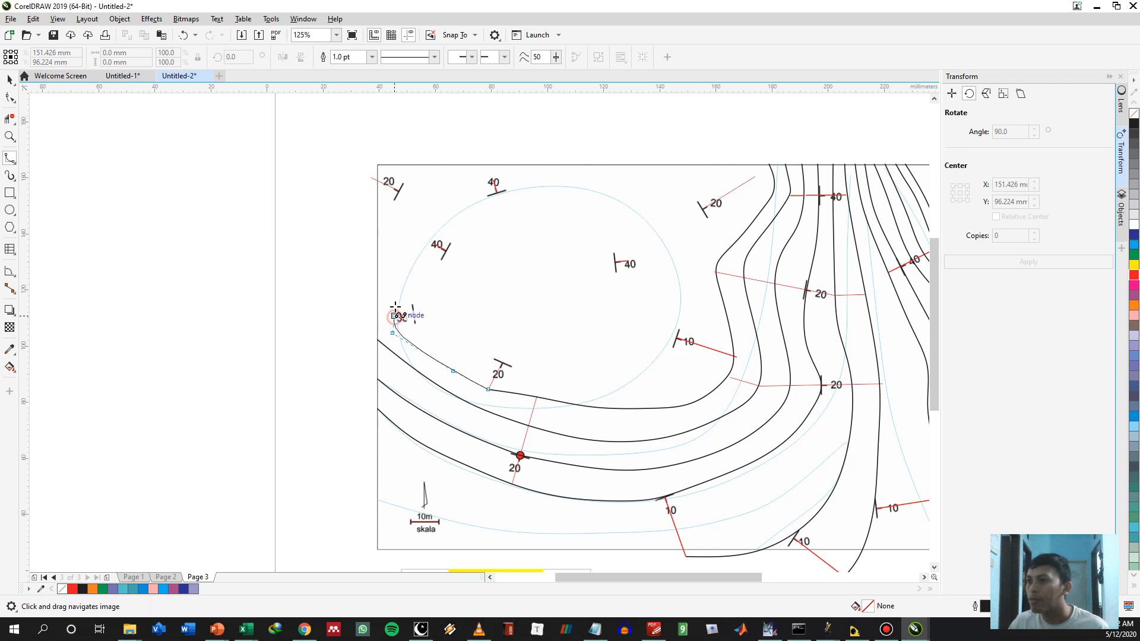
click(408, 275)
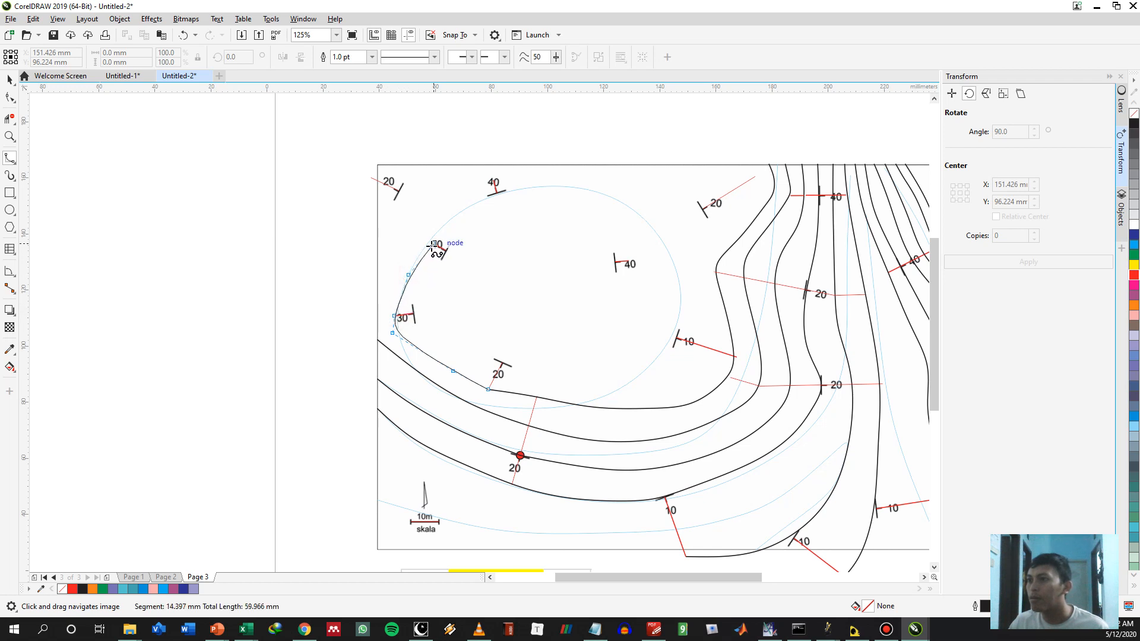
click(434, 244)
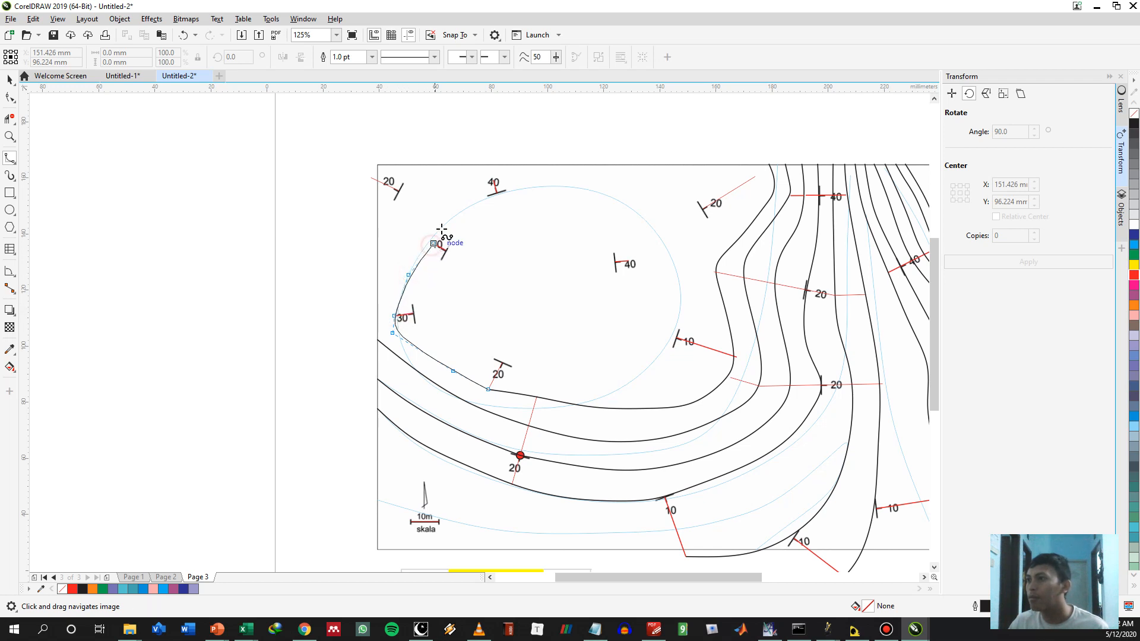
click(473, 190)
click(494, 180)
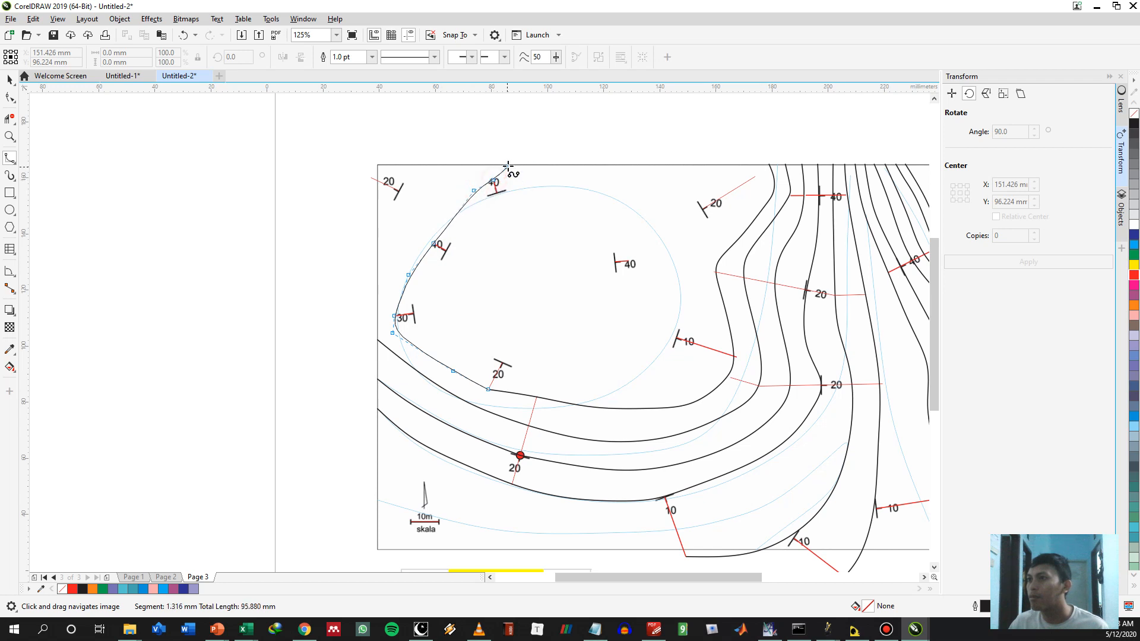
click(515, 165)
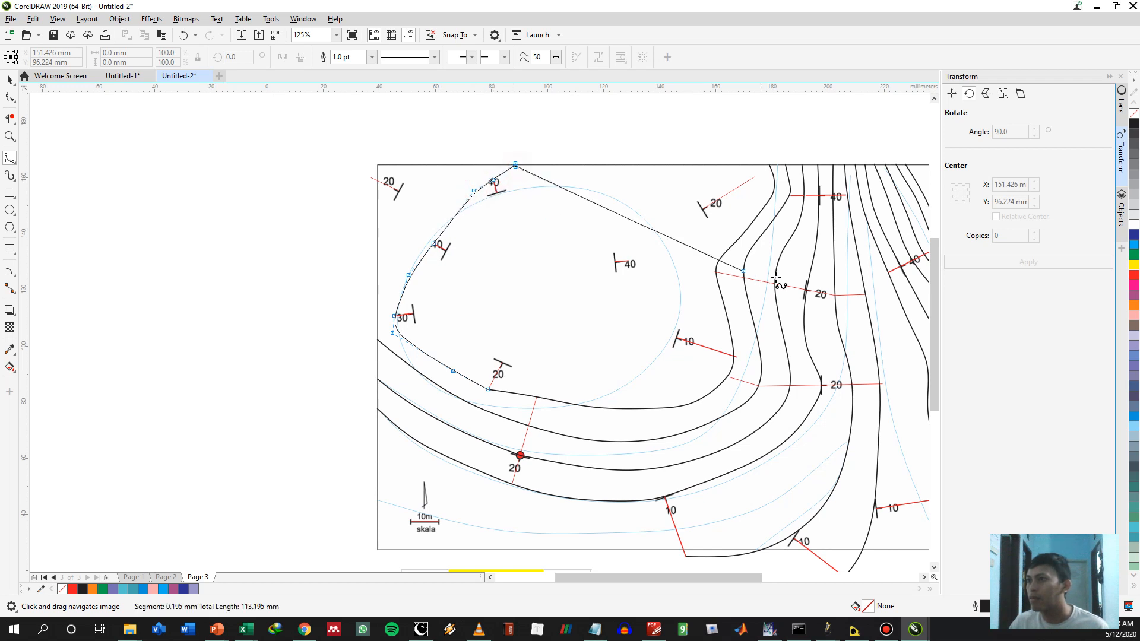
double_click(522, 165)
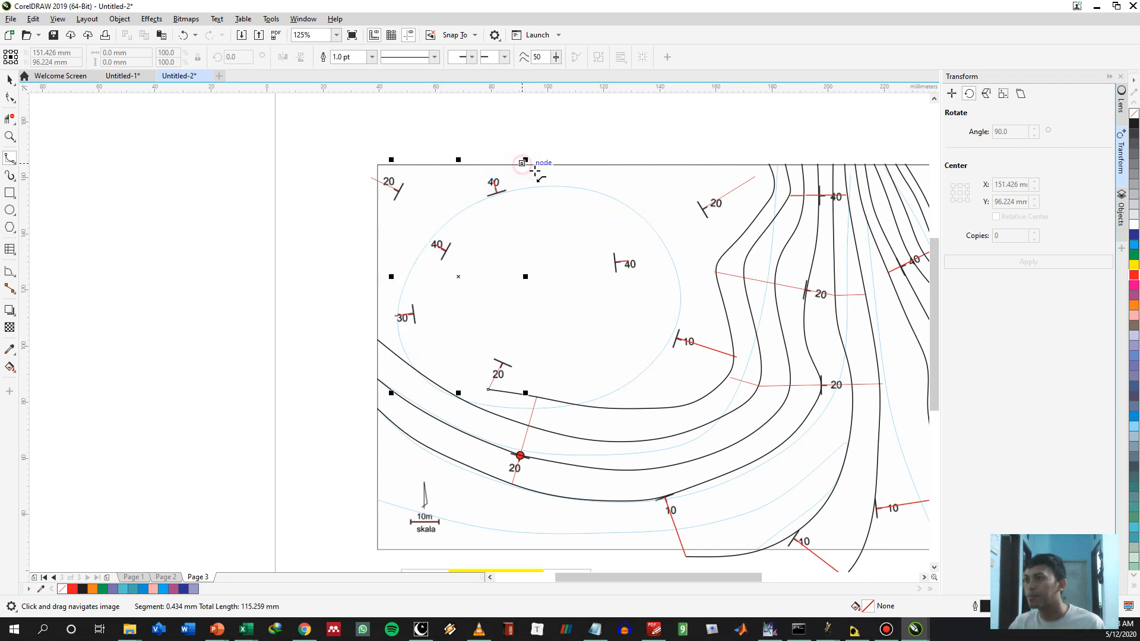
key(Escape)
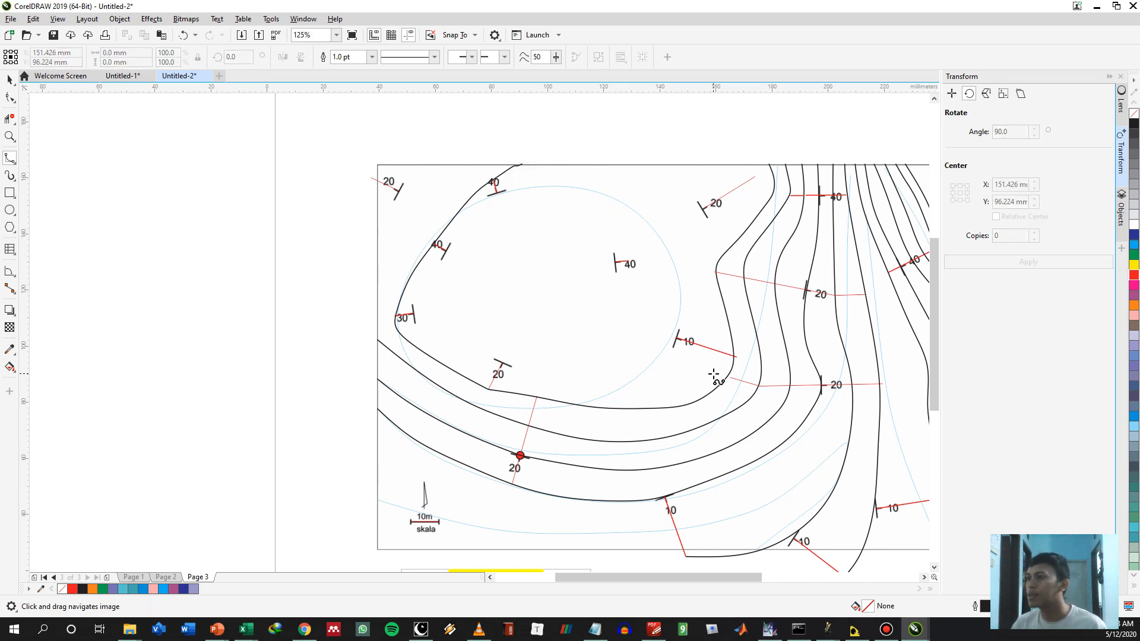
Draw a B-spline contour from the northern 40° symbol through the western 40°, 30°, southwestern 20° and 10° symbols, curving north to the border
click(496, 193)
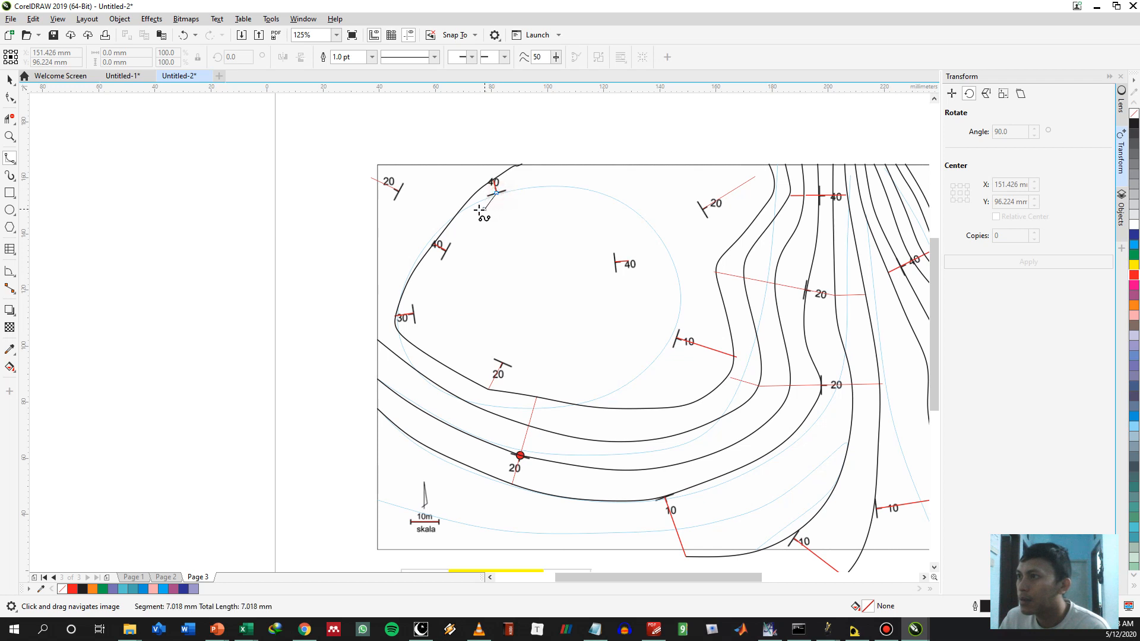
click(476, 210)
click(445, 250)
click(421, 294)
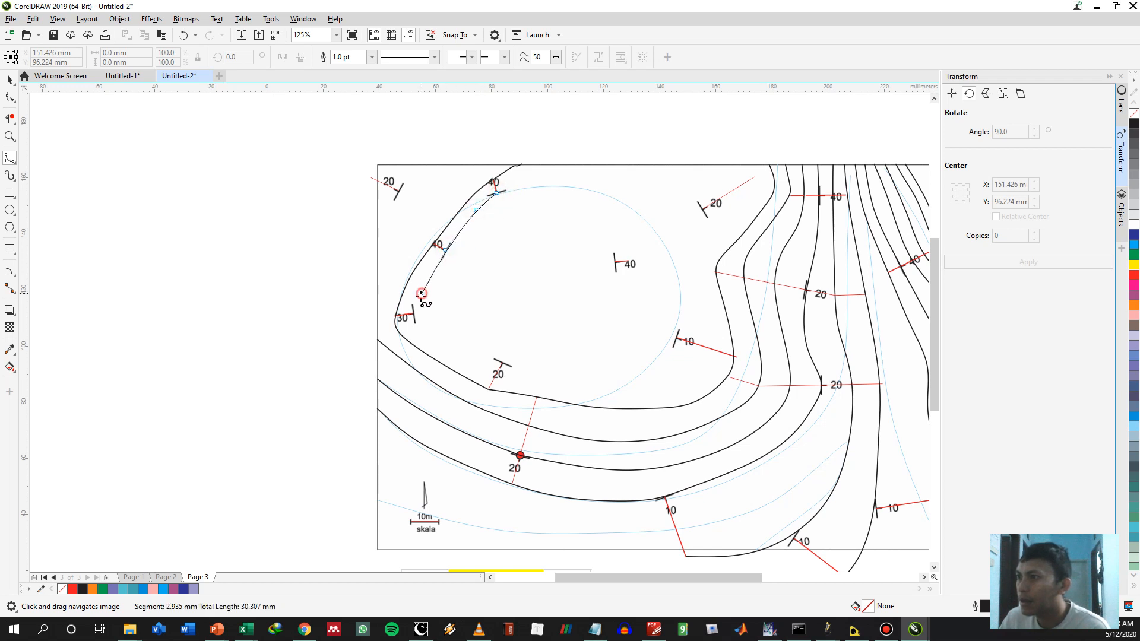
click(414, 312)
click(441, 339)
click(495, 361)
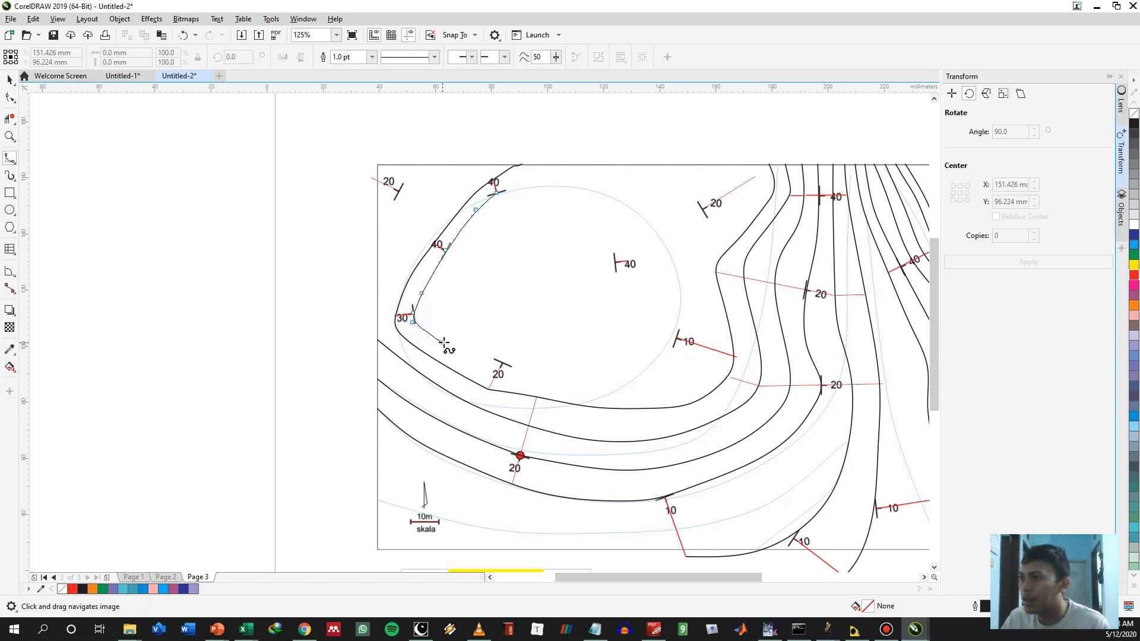
click(444, 341)
click(502, 363)
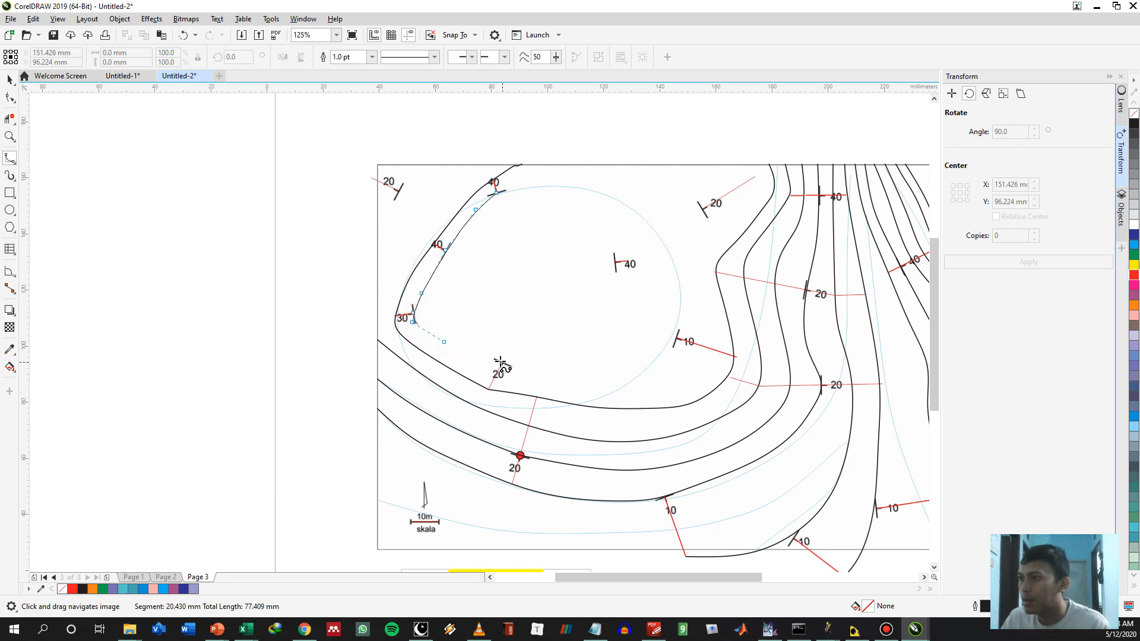
click(561, 378)
click(611, 386)
click(644, 371)
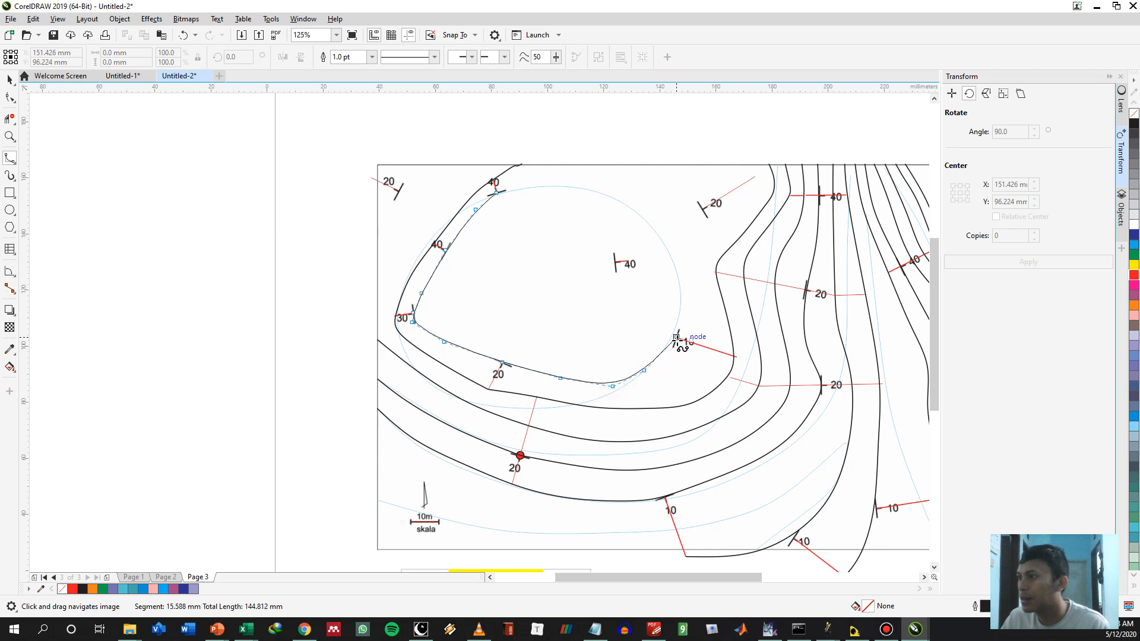
click(676, 337)
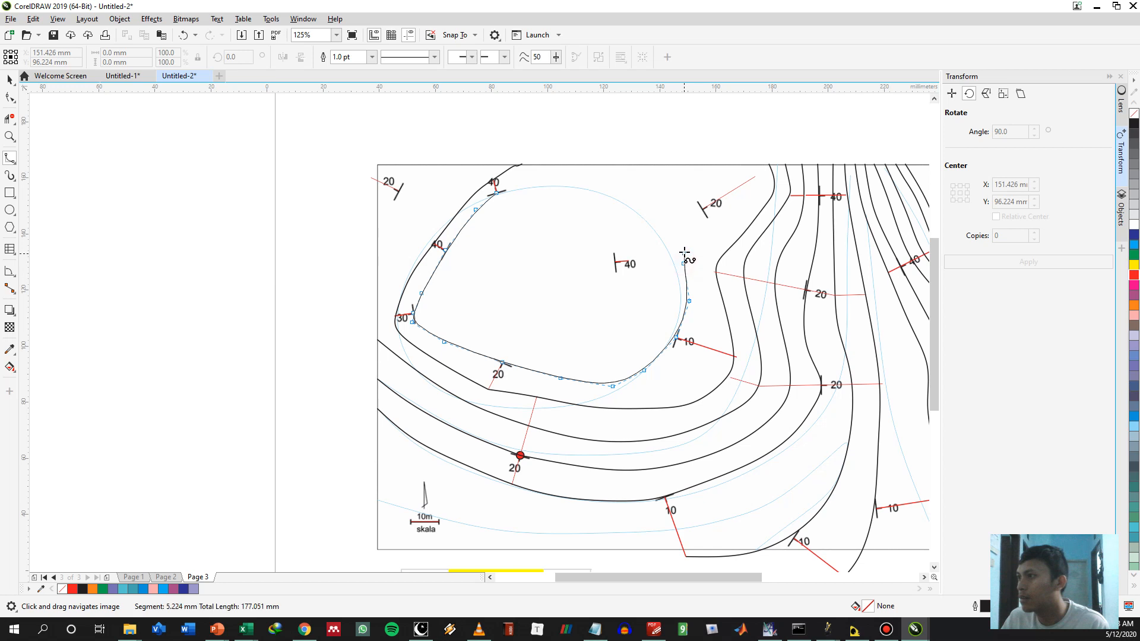
click(676, 235)
click(656, 206)
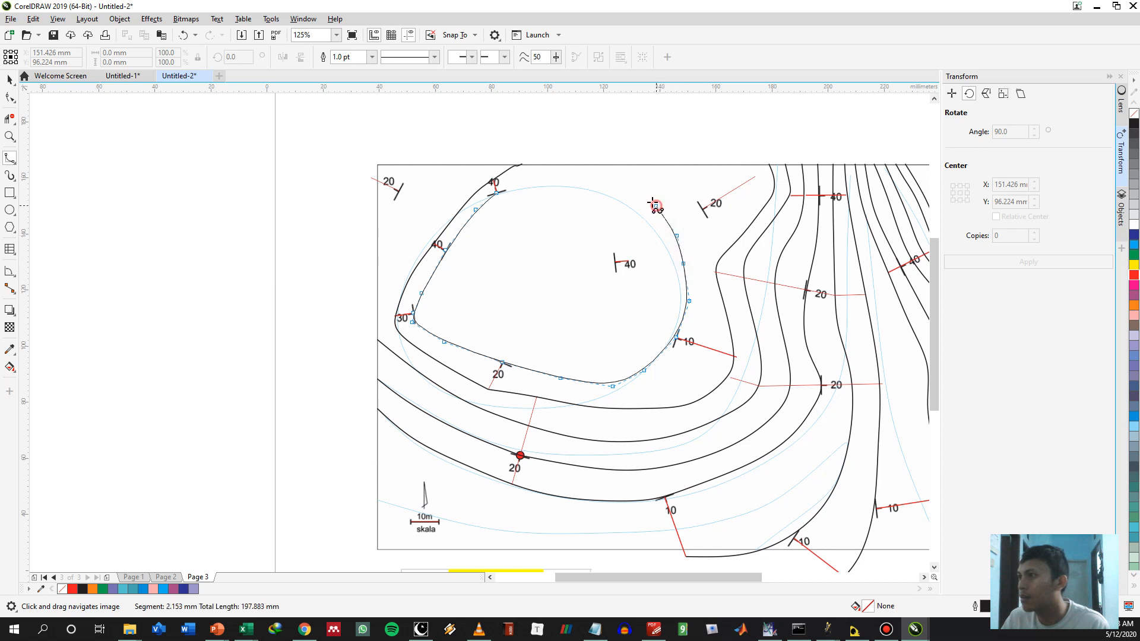
click(608, 165)
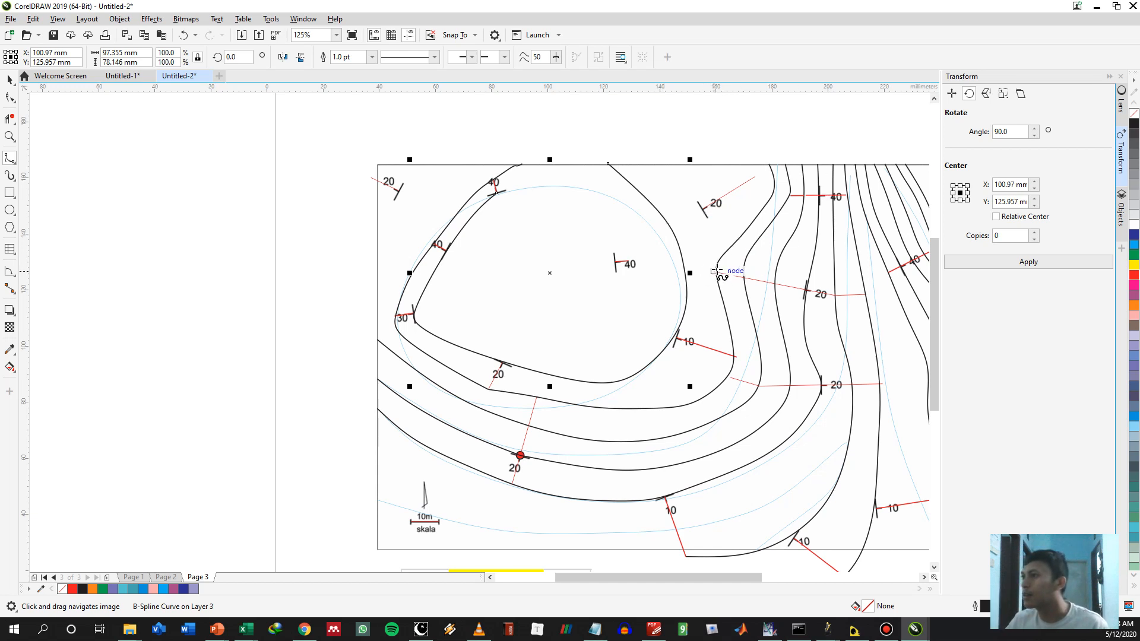
Delete the northern control points of the contour just outside the new one, back to just above the upper 20° spacing line
key(space)
double_click(759, 212)
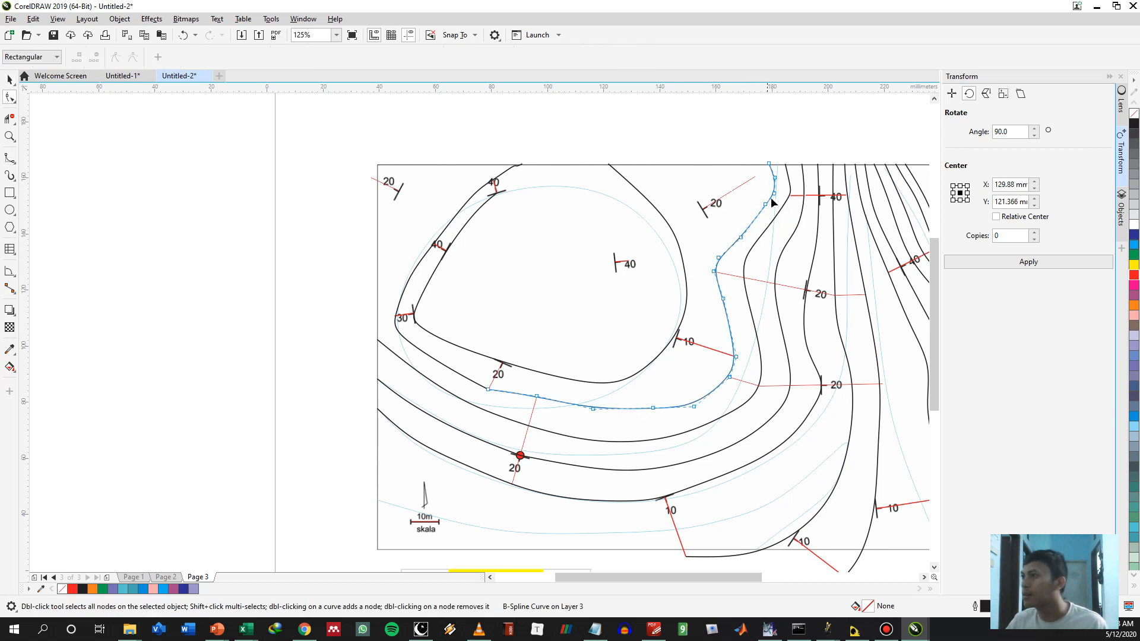
drag(763, 145, 780, 224)
key(Delete)
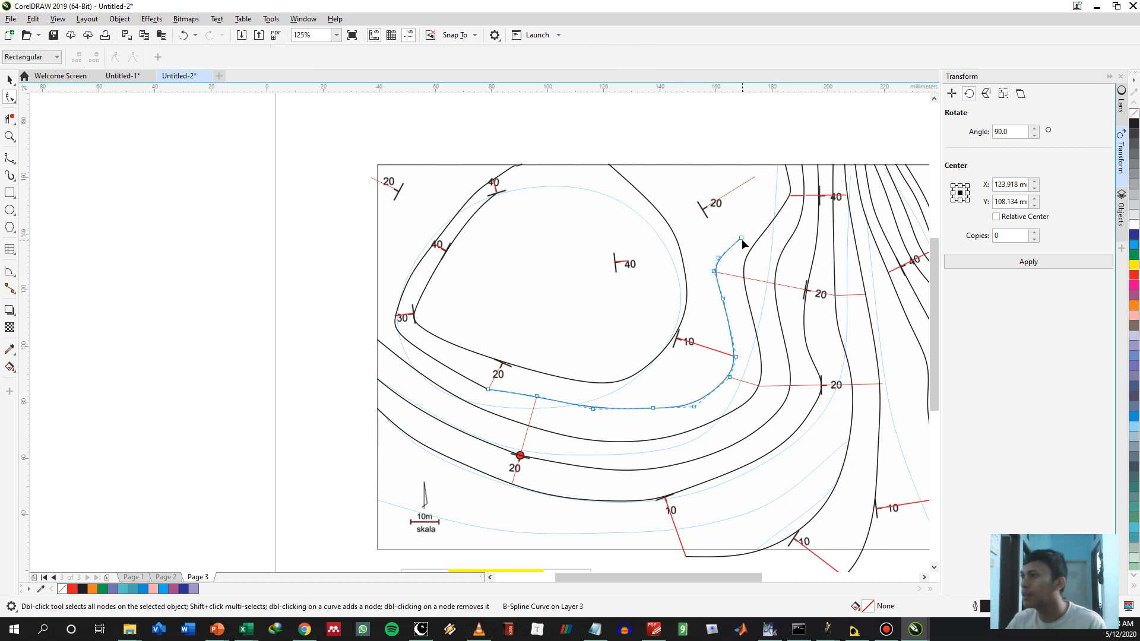
double_click(740, 238)
Extend the trimmed contour as a B-spline from its north end through the northern 20° symbol to the north border
key(space)
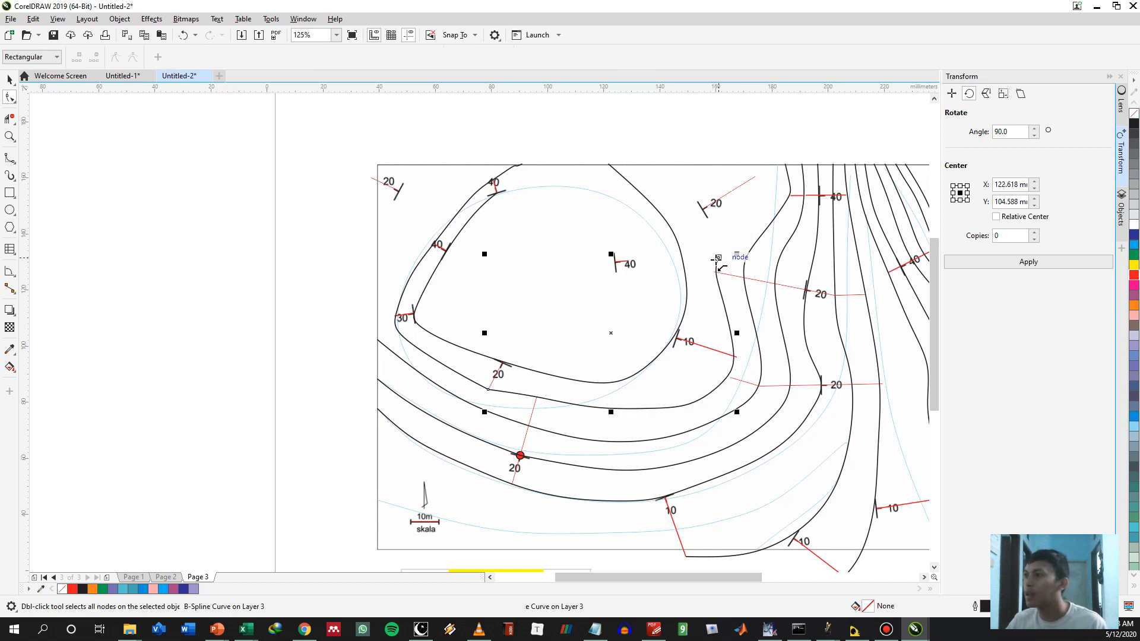
click(718, 257)
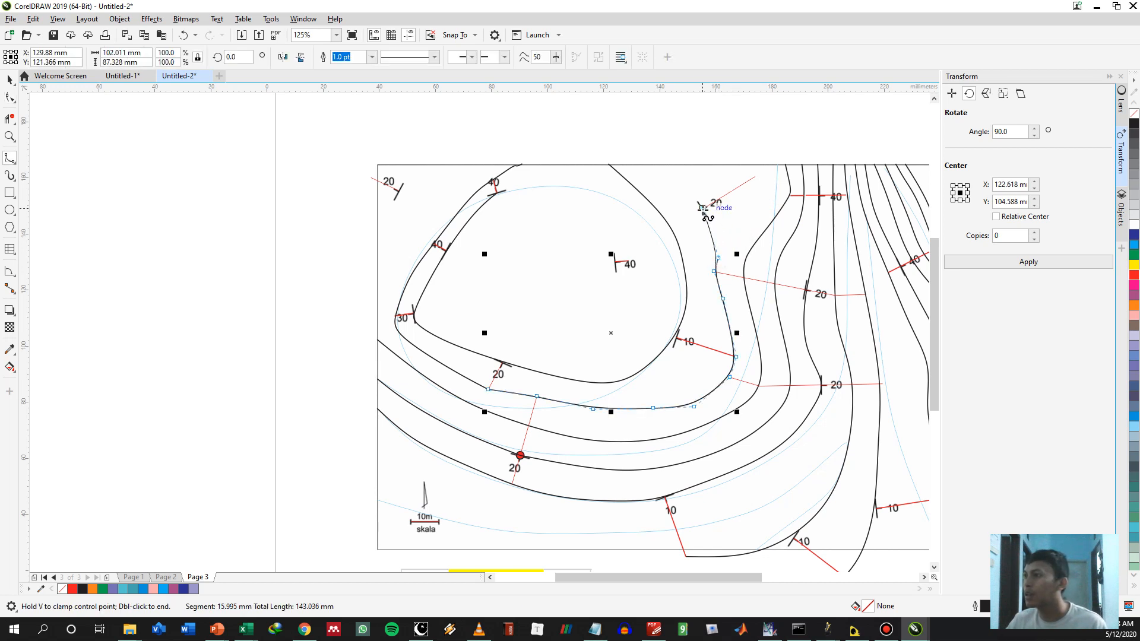
click(703, 209)
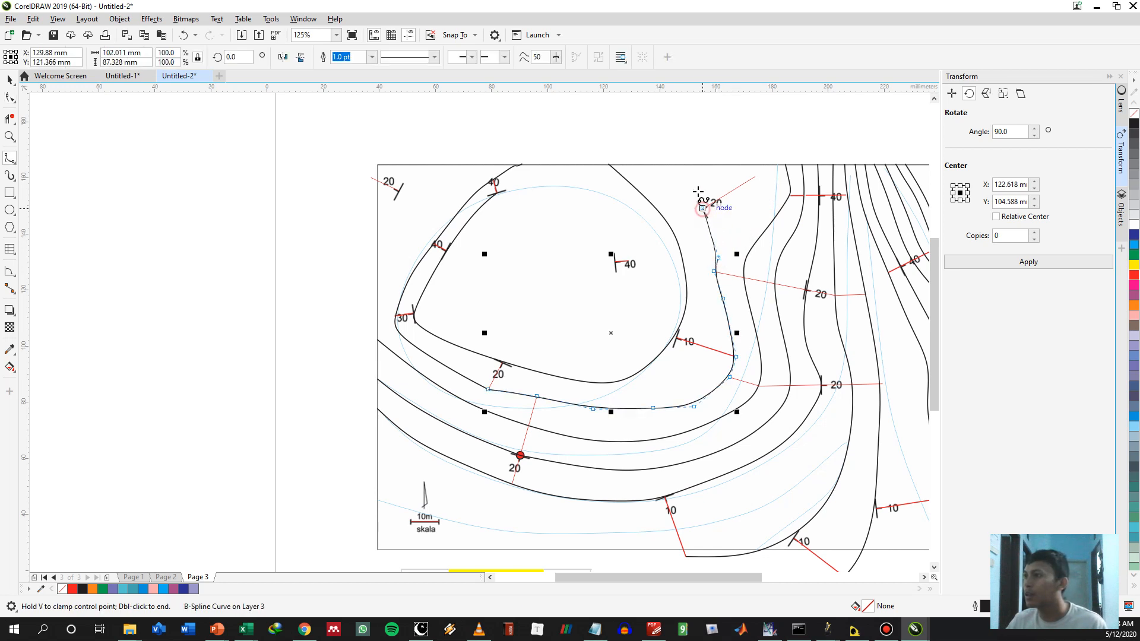
double_click(667, 165)
key(Escape)
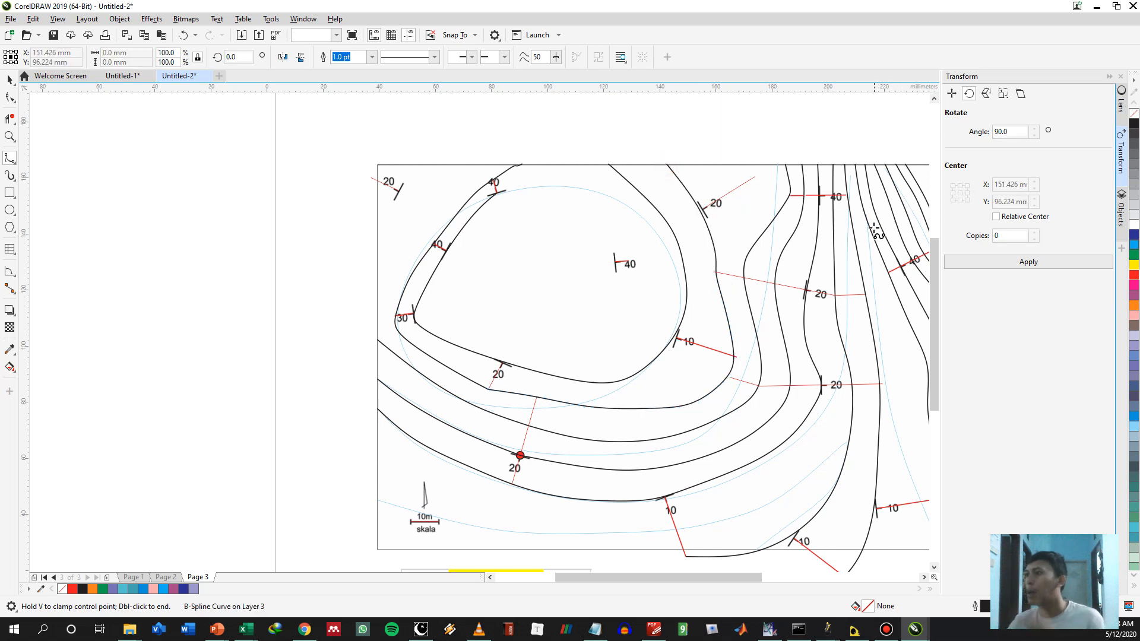
Delete the northern control points of the next contour to the east, between the north border and the upper 20° spacing line
key(space)
click(756, 237)
double_click(757, 238)
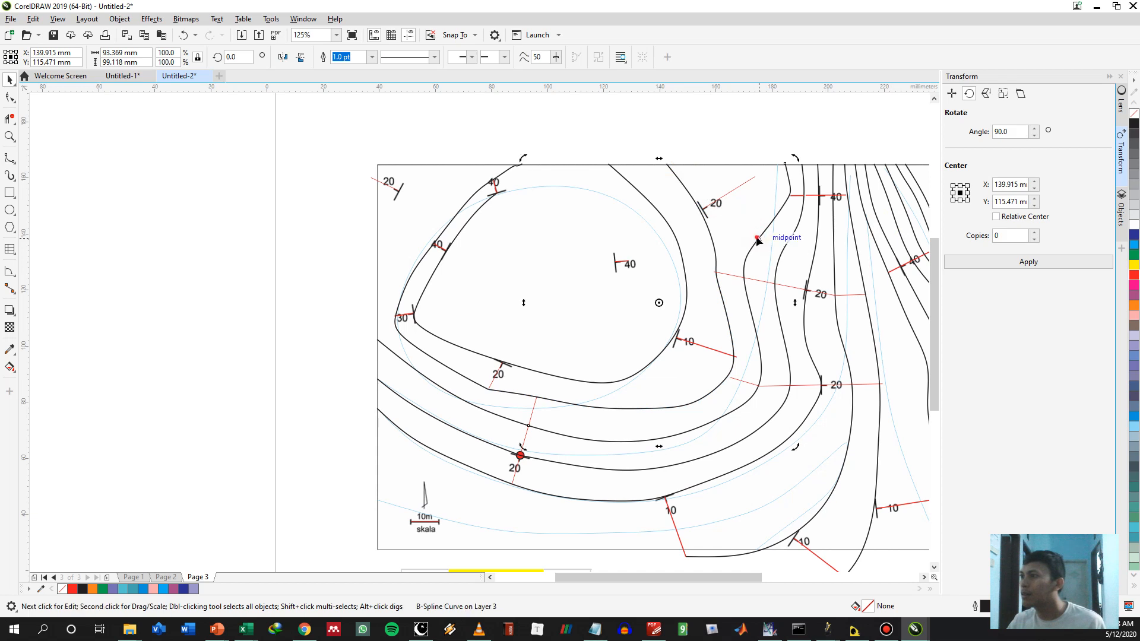
drag(749, 151, 811, 248)
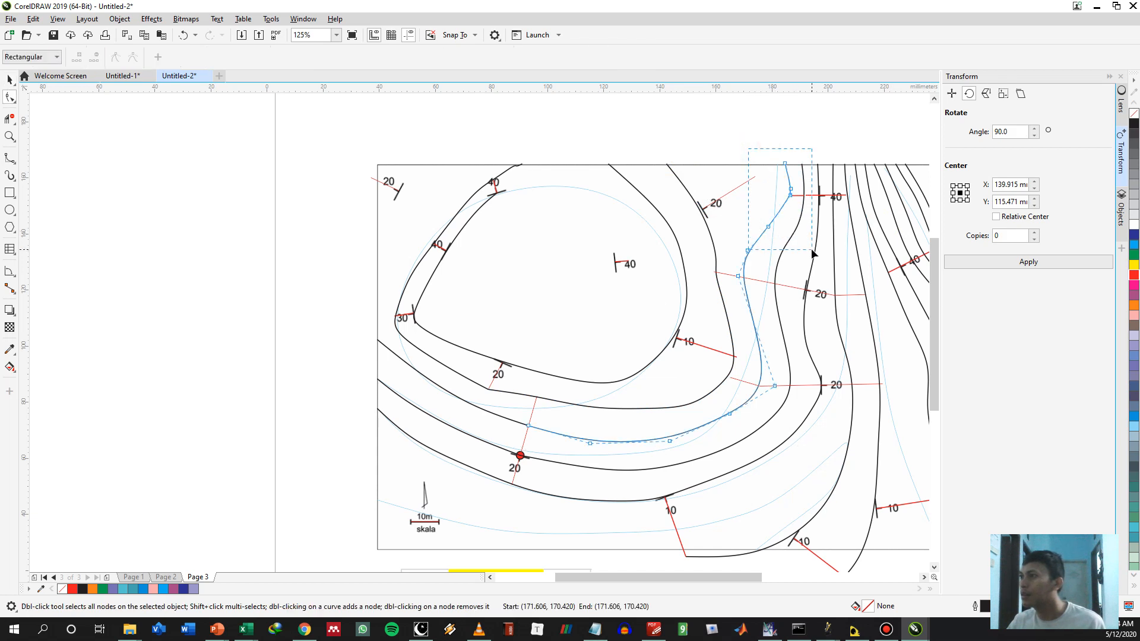
key(Delete)
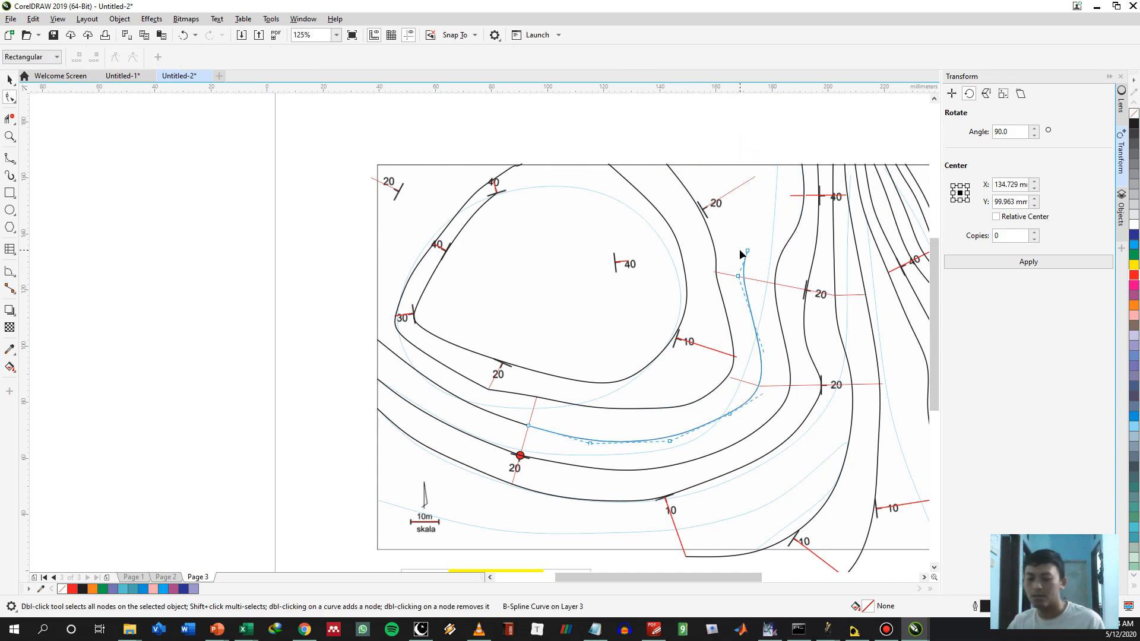
Extend the trimmed contour as a B-spline from its north end through the first spacing mark on the northern 20° line to the north border
key(space)
click(747, 248)
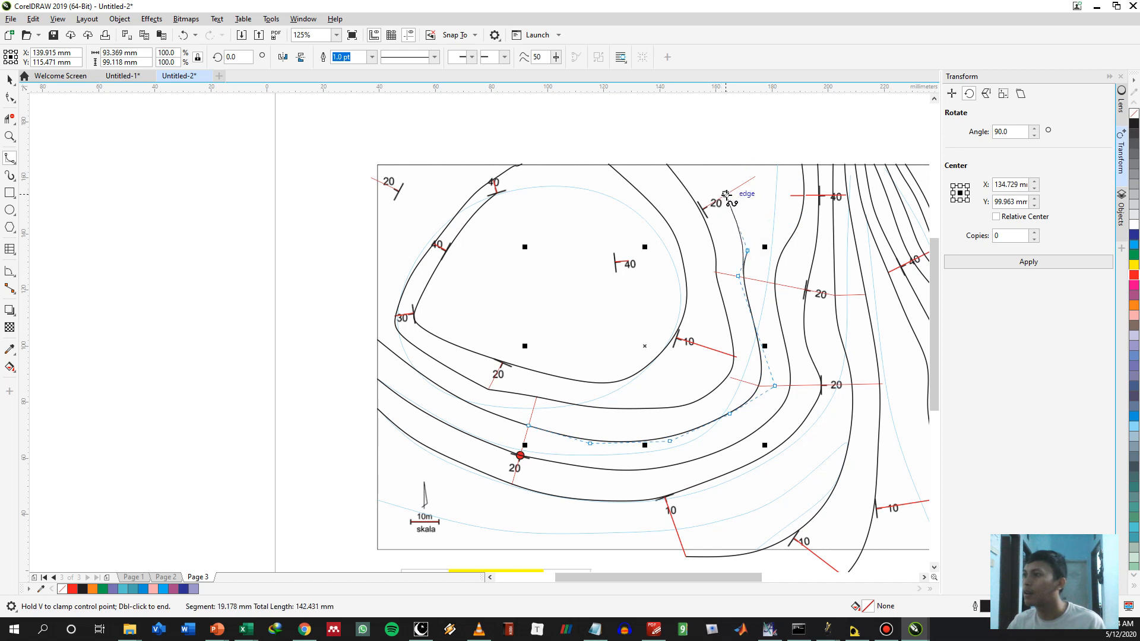
click(728, 192)
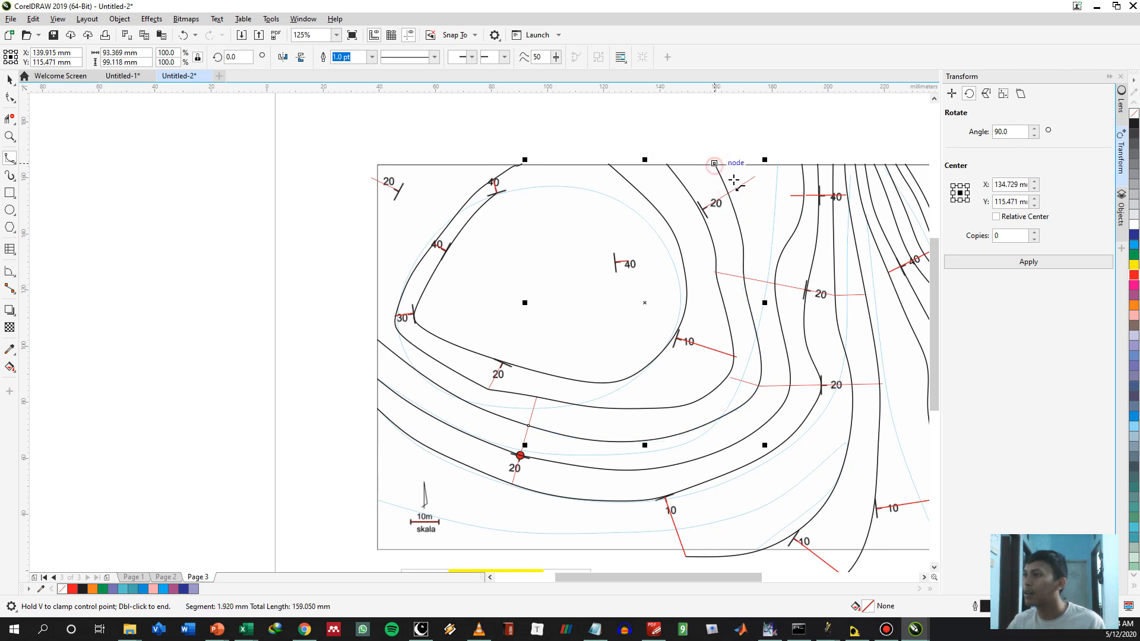
double_click(715, 166)
key(space)
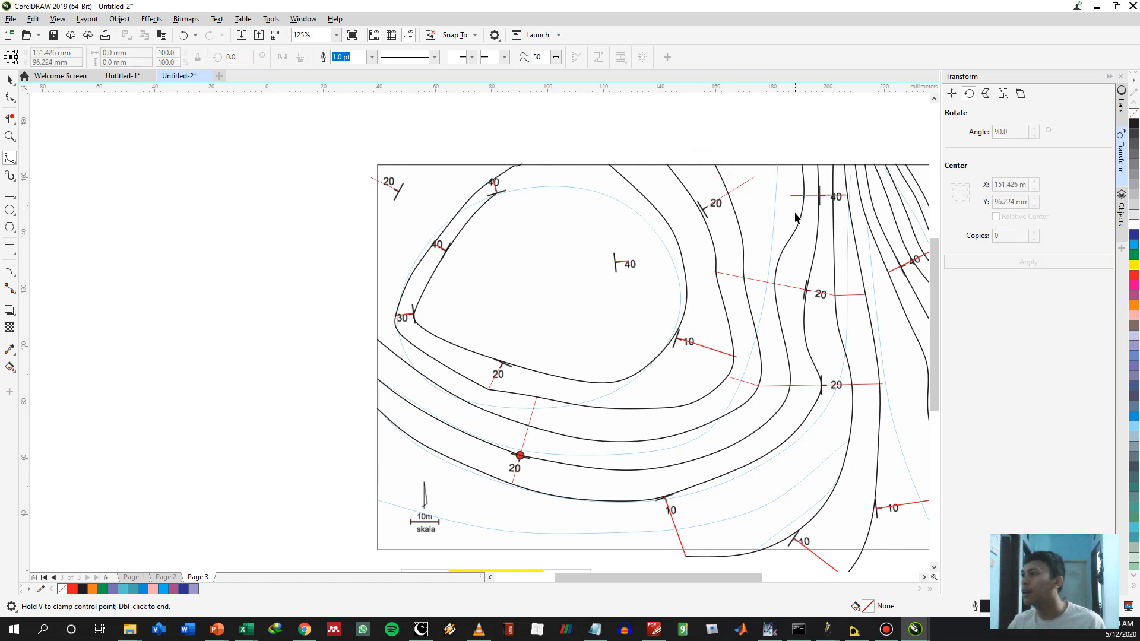
Delete the control points of the contour just west of the northeastern 40° symbol, from the north border to just above the upper 20° spacing line
click(797, 223)
key(F10)
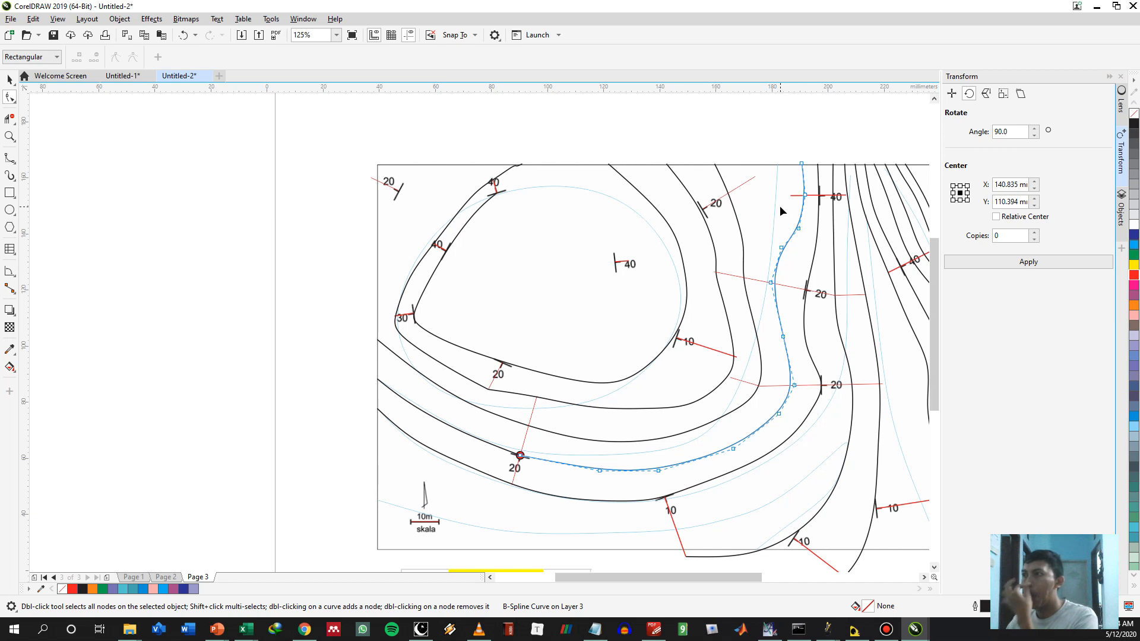
key(space)
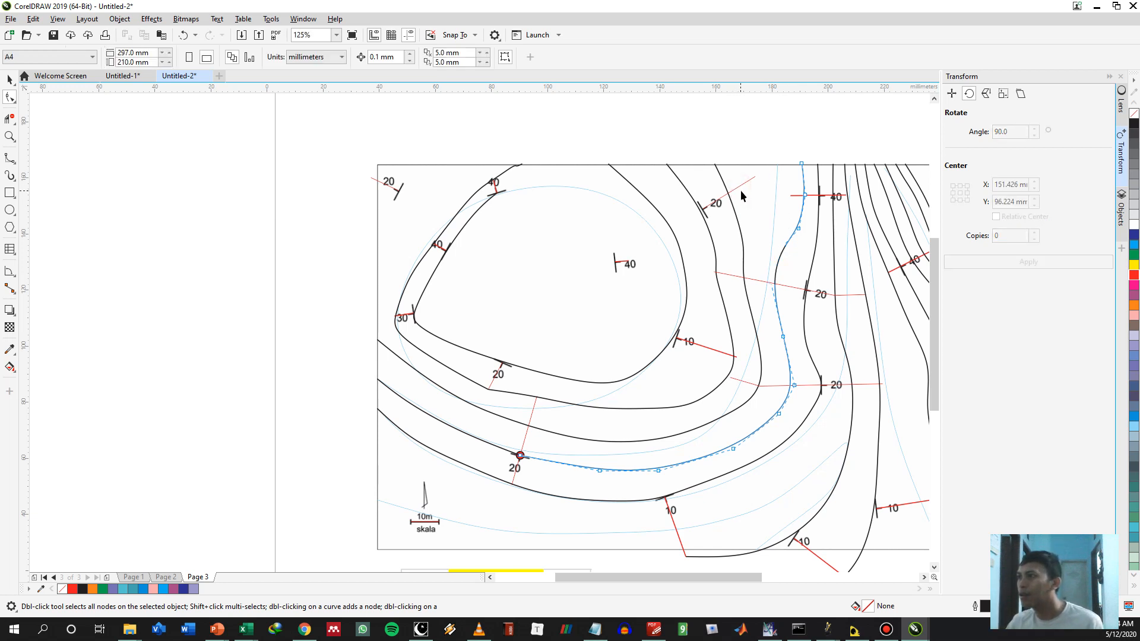
click(739, 186)
key(space)
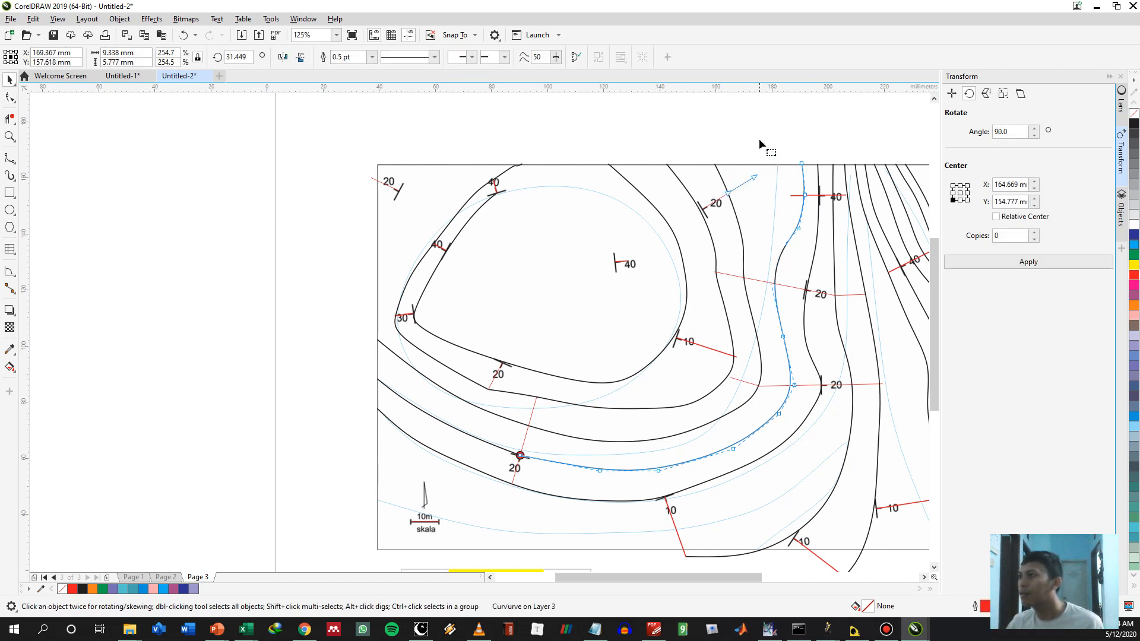
drag(764, 136, 822, 237)
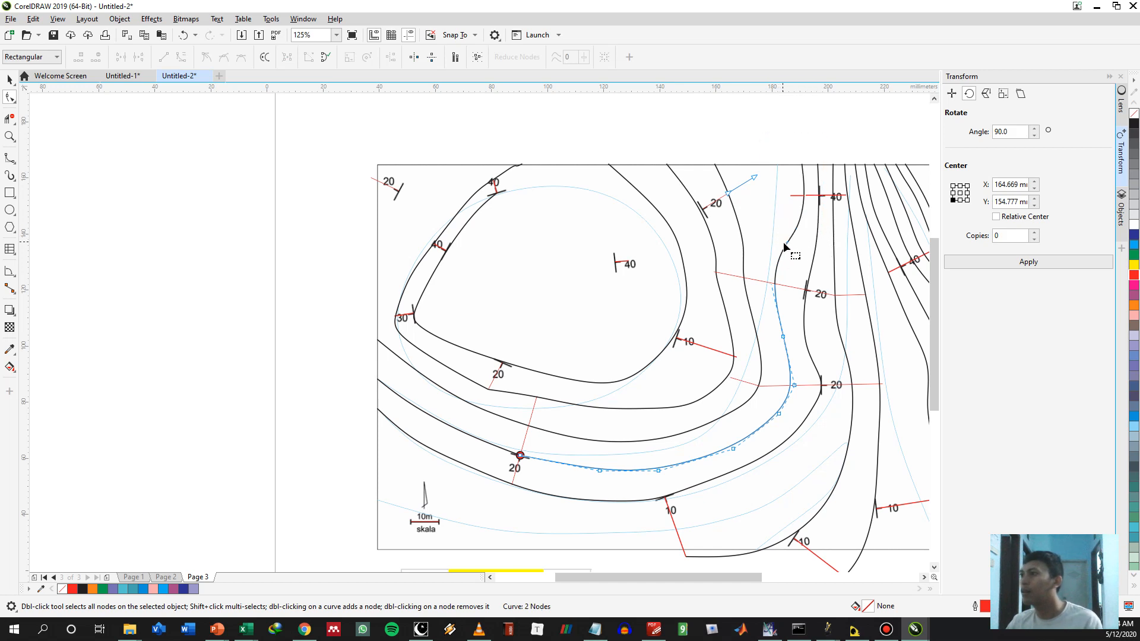
key(space)
click(778, 260)
key(space)
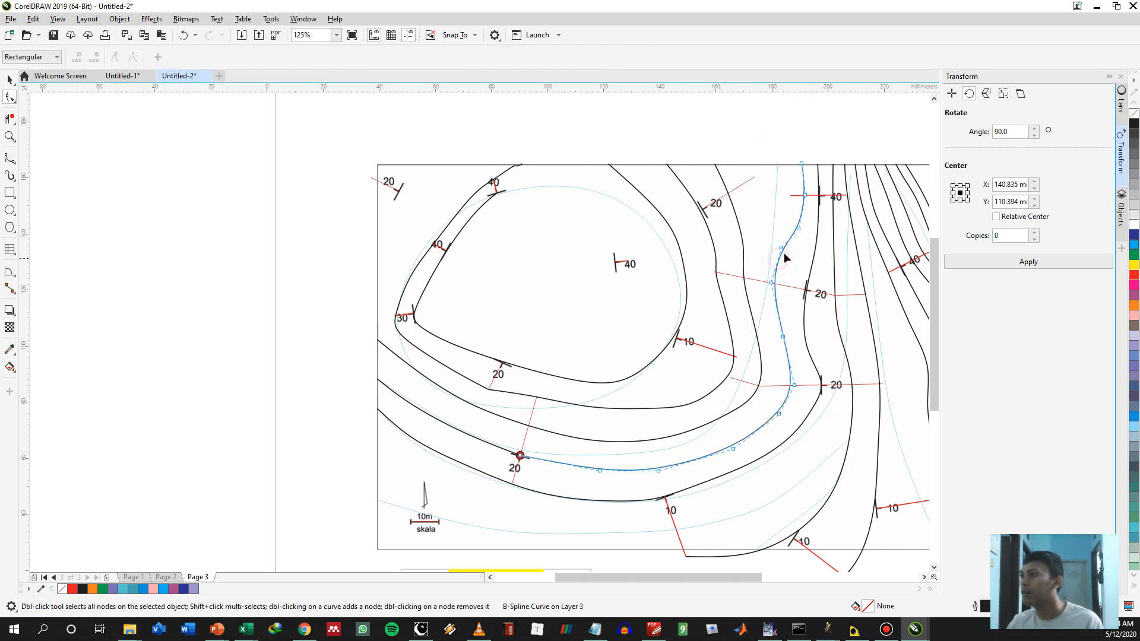
drag(782, 173, 818, 257)
key(Delete)
Extend this contour as a B-spline from its cut end on the upper 20° line, past the northern 20° line's outer end, to the north border
key(F5)
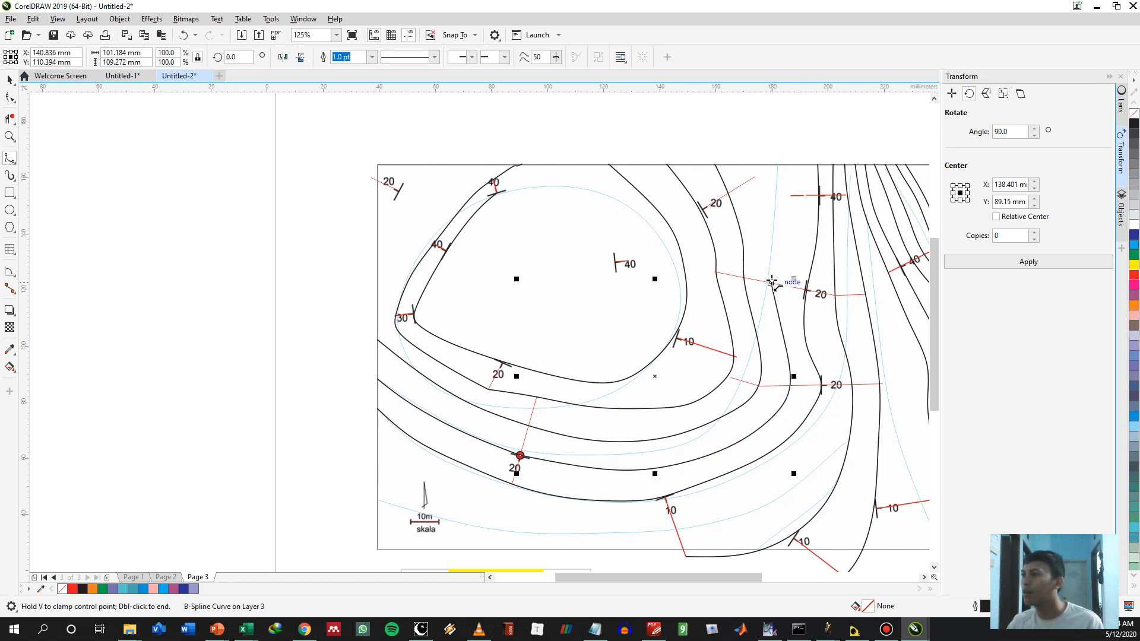
click(771, 281)
click(768, 219)
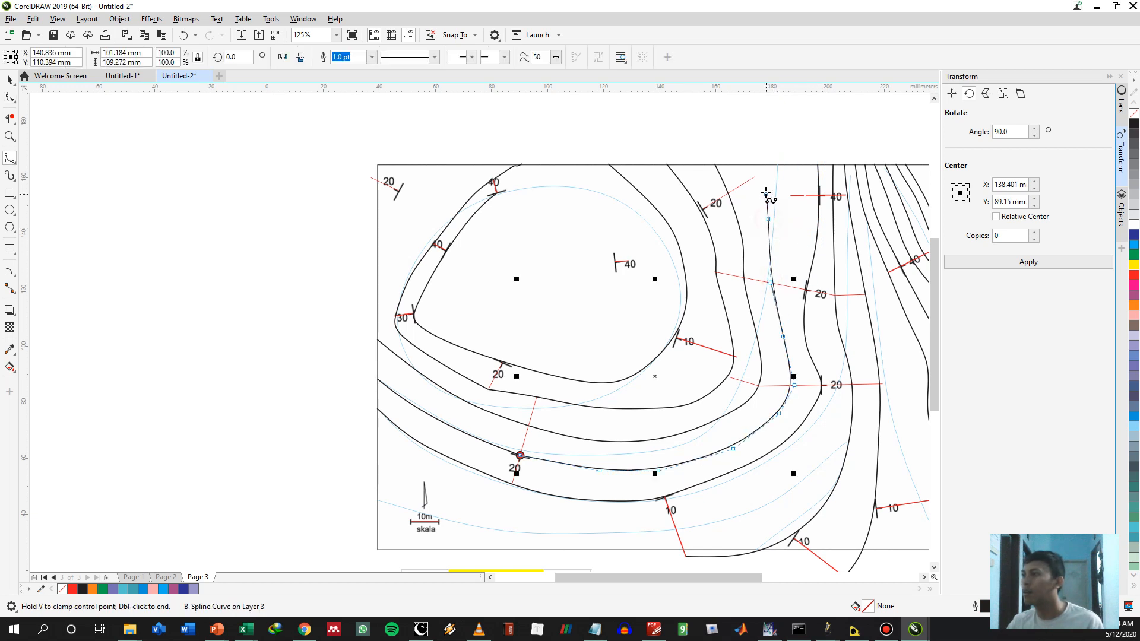
double_click(748, 164)
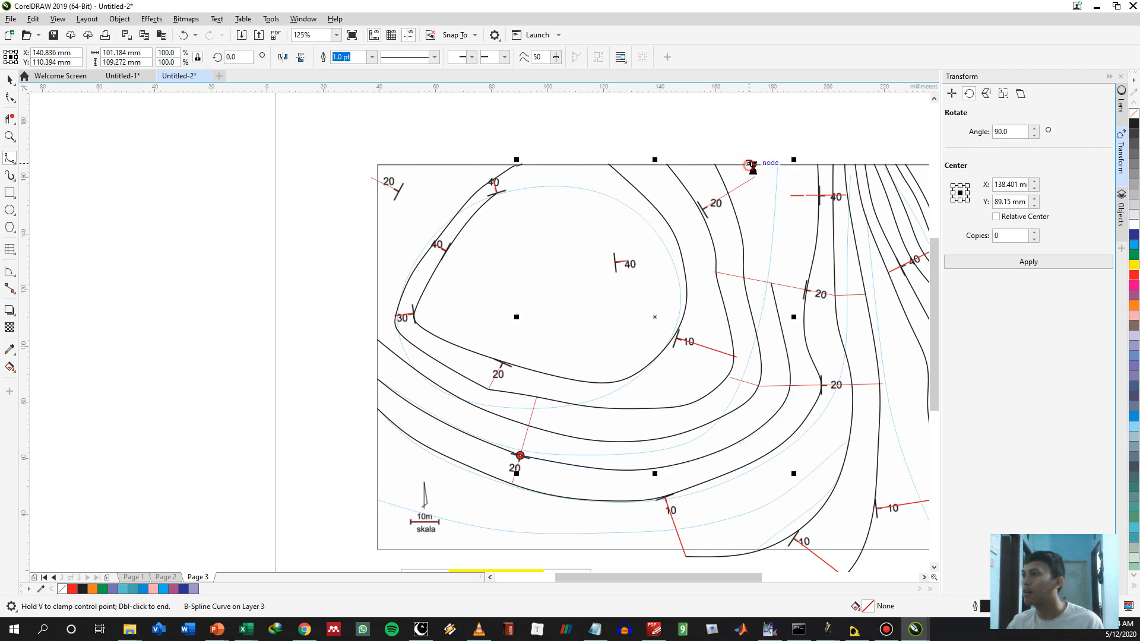
key(Escape)
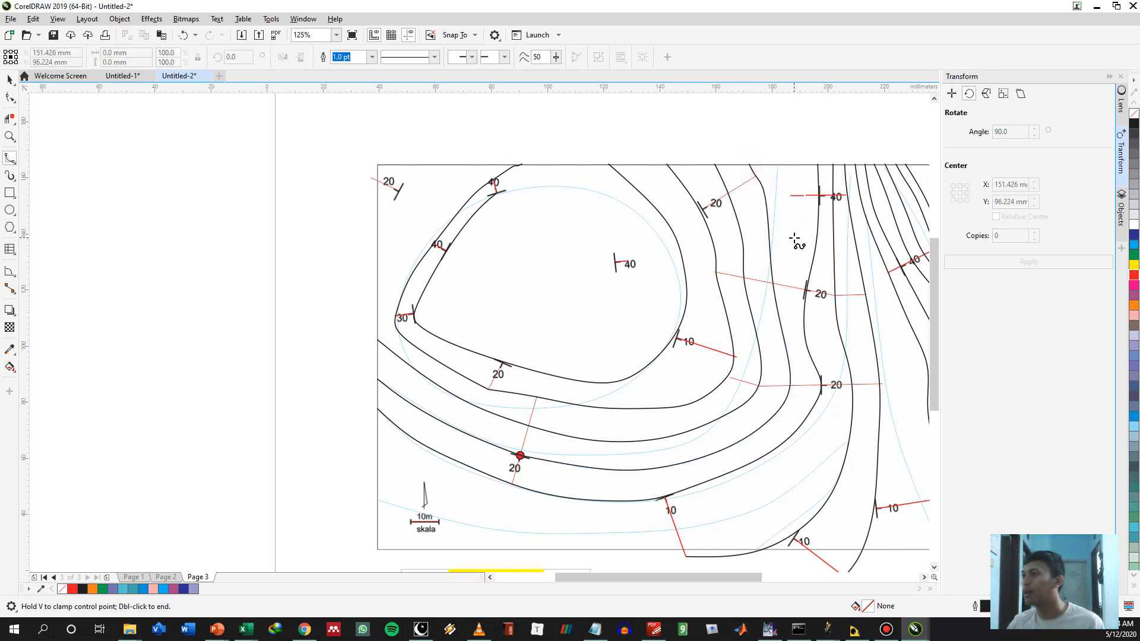
Delete the red spacing segments on the west side of the 40° symbol near the north border
key(space)
click(759, 188)
drag(788, 186, 817, 210)
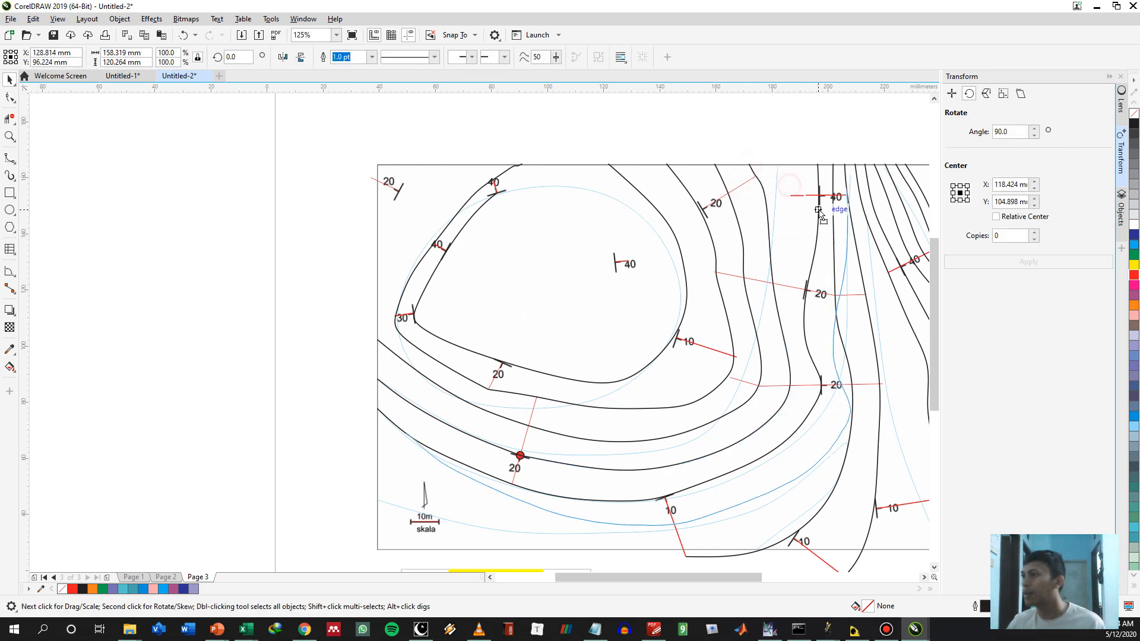
key(ctrl+z)
click(802, 195)
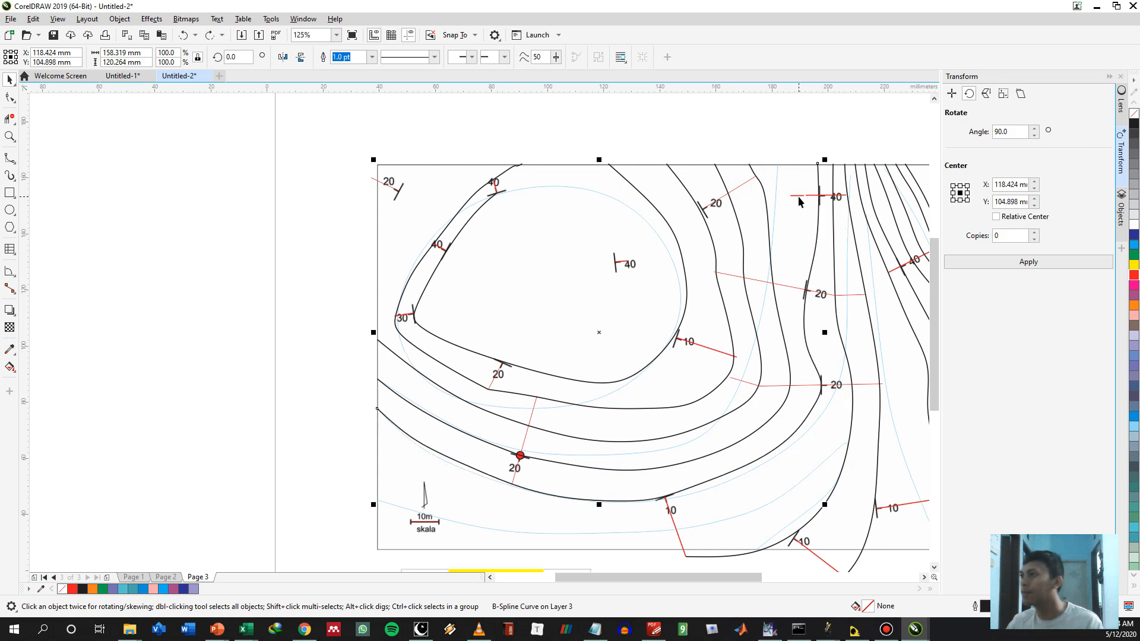
key(Delete)
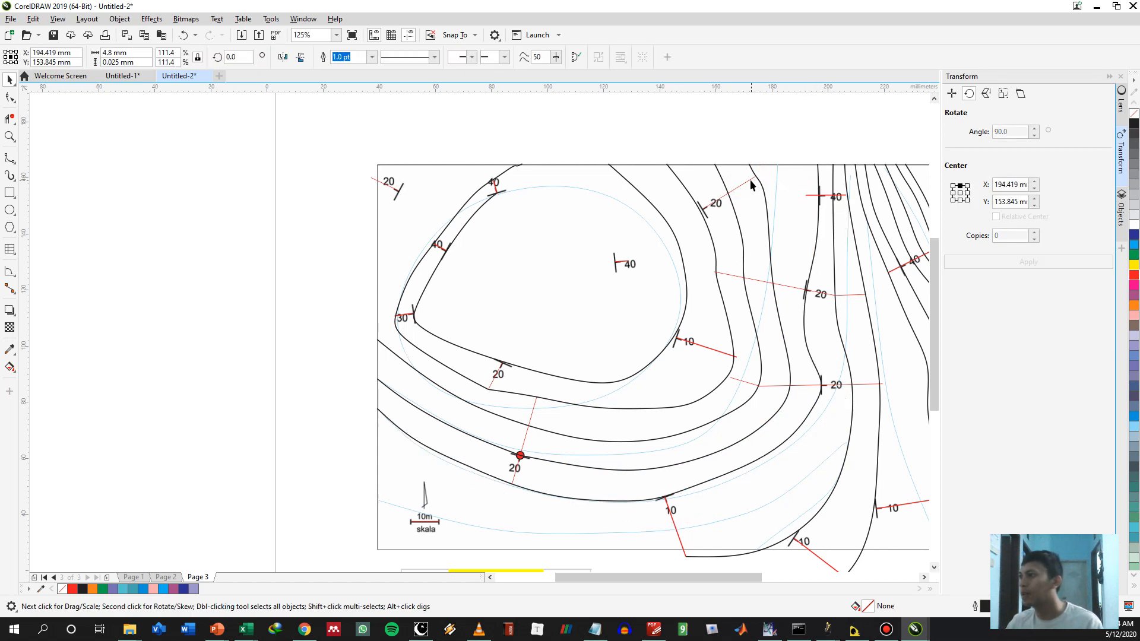
Try to copy the northern 20° spacing segment onto its own outer end, and undo the copy
click(740, 191)
click(743, 184)
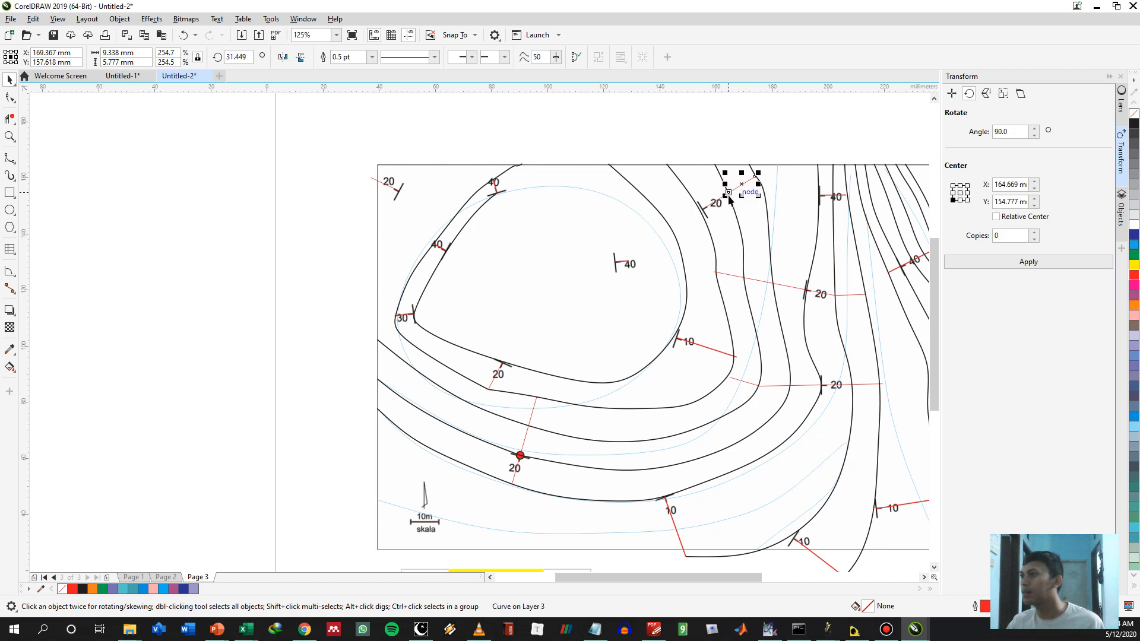
drag(766, 167, 755, 176)
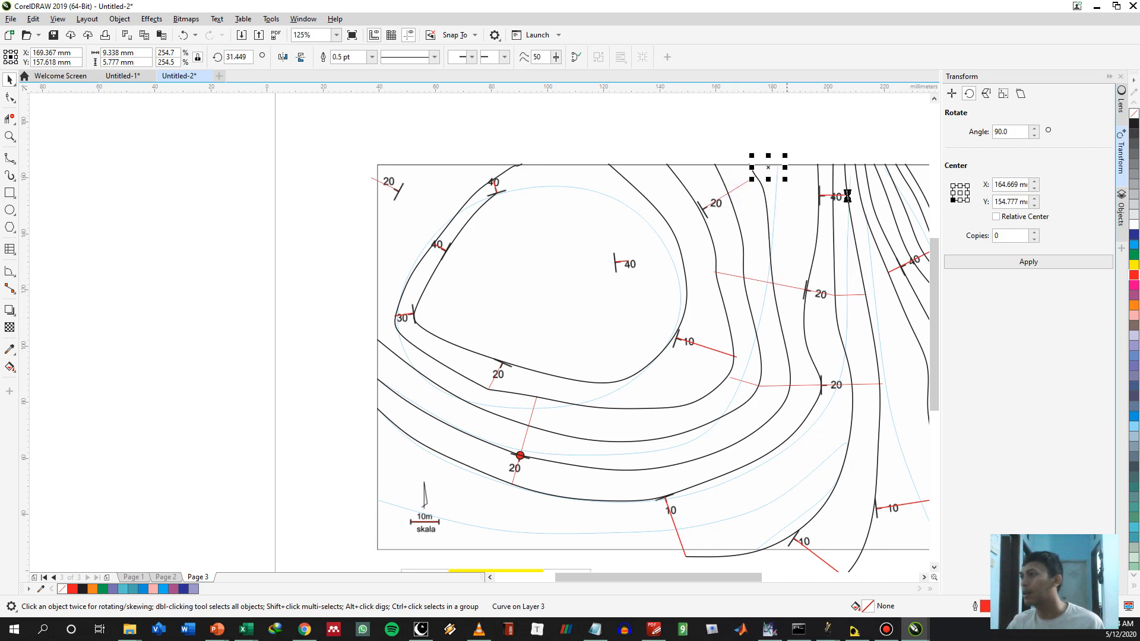
key(ctrl+z)
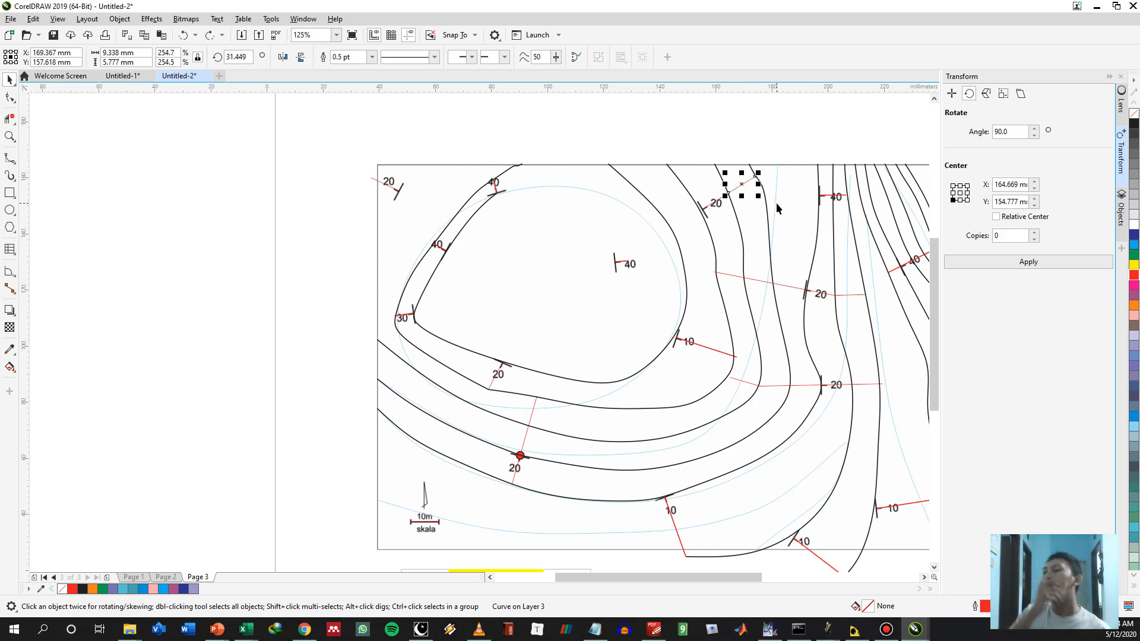
click(781, 132)
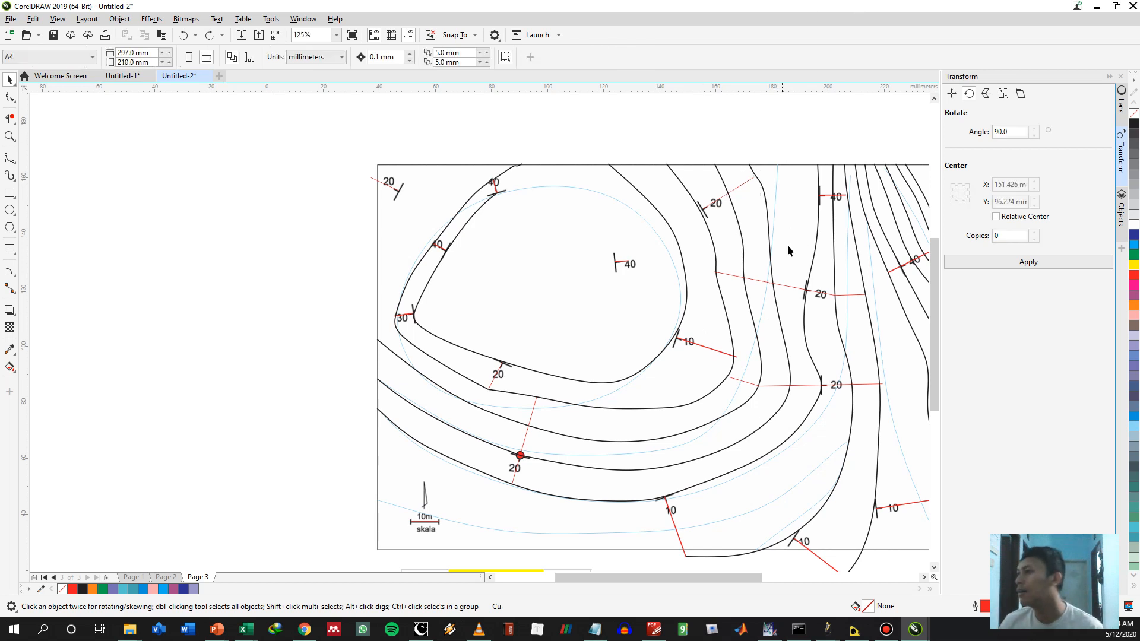
key(F5)
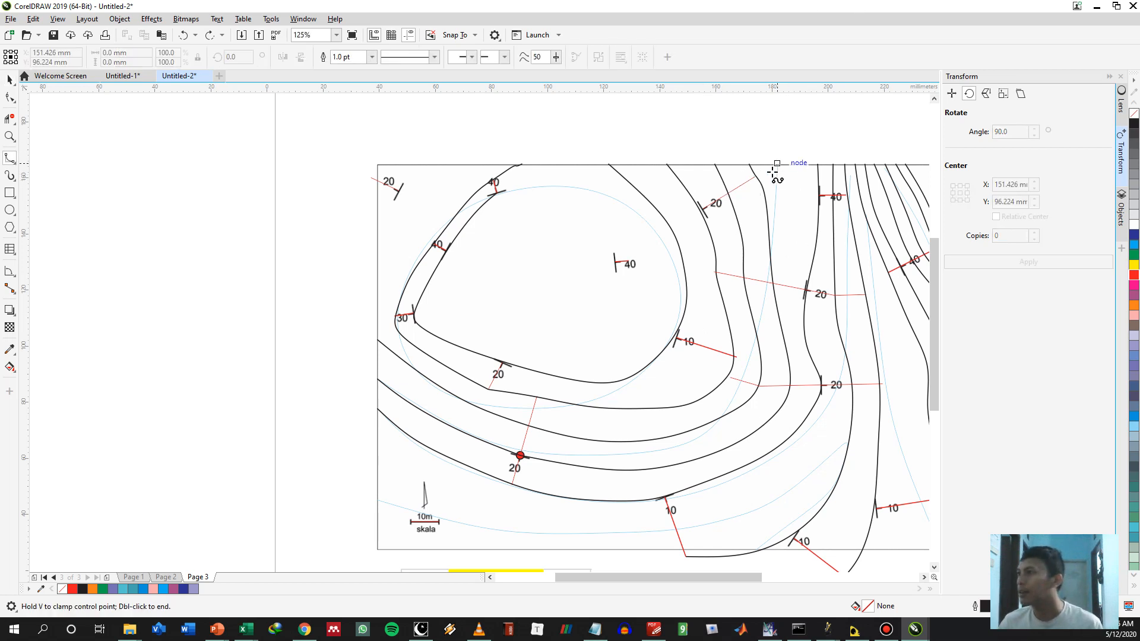
Copy the outer segment of the northern 20° spacing line onto its end so the line continues across the north border
key(space)
click(728, 191)
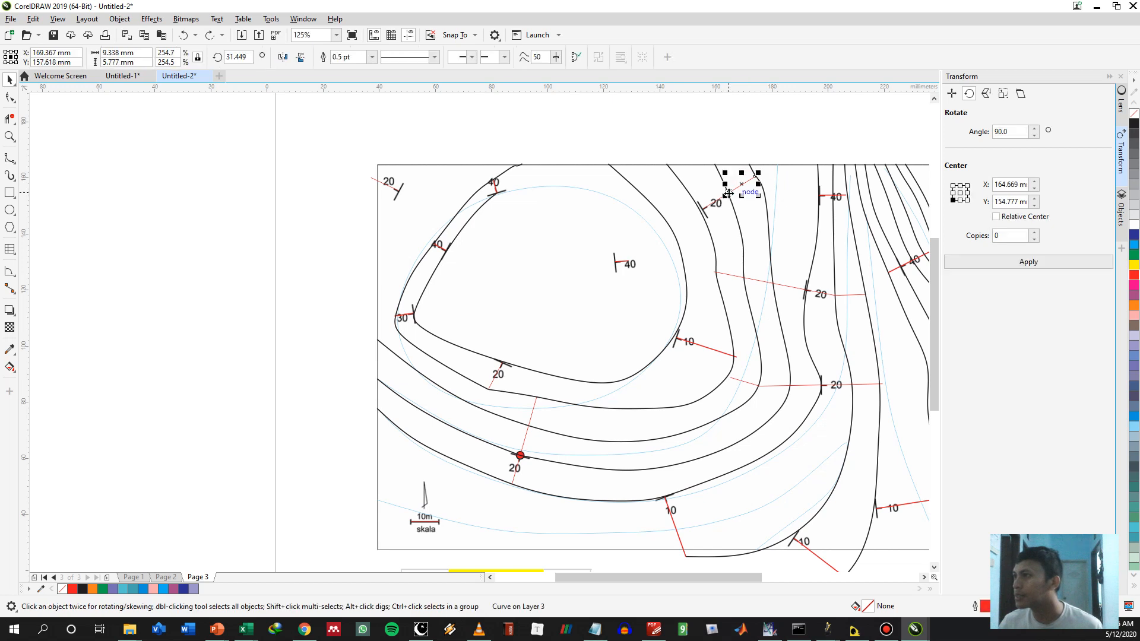
drag(729, 191, 759, 176)
Copy the 4.8 mm spacing segment of the northern 40° symbol to the west side of the contour, end to end with the original
click(824, 199)
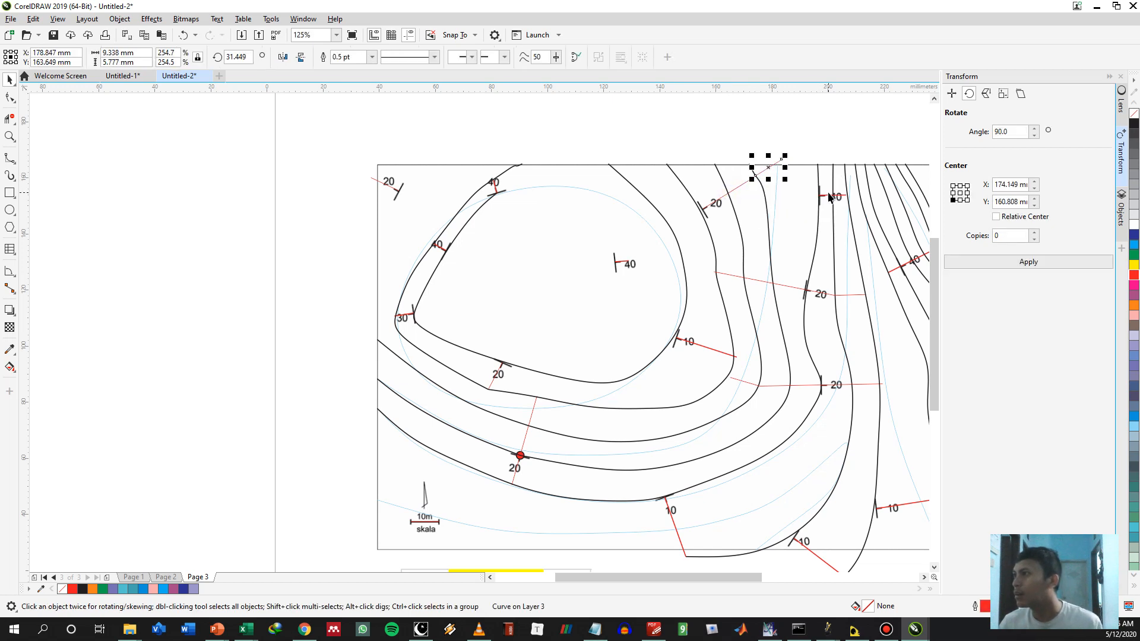
click(825, 197)
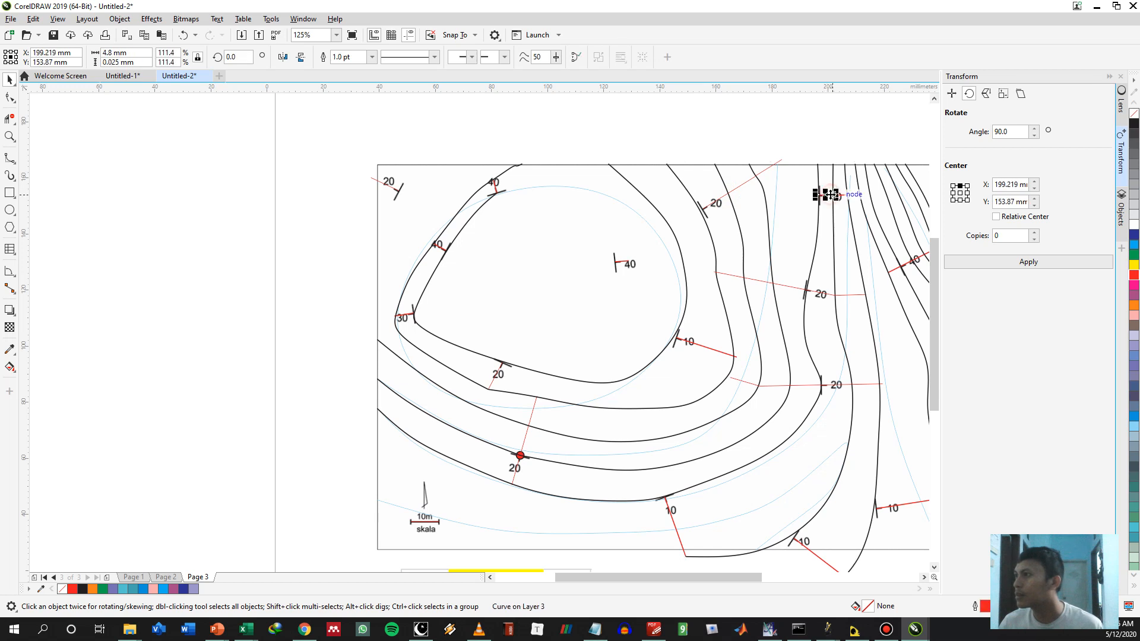
scroll(832, 199, up, 3)
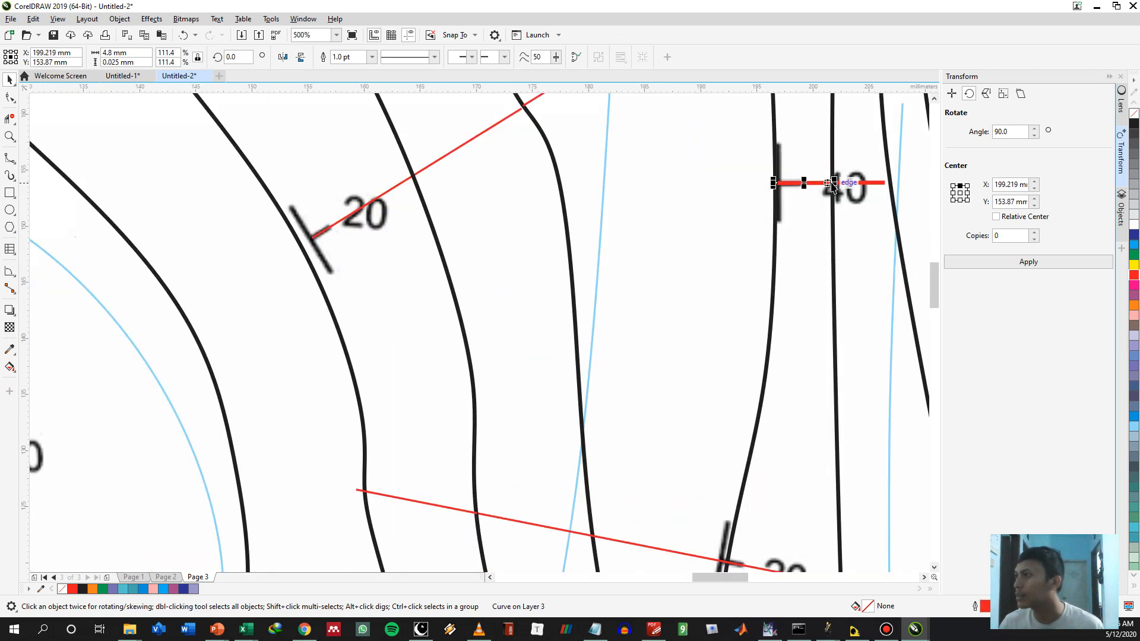
drag(833, 184, 715, 170)
scroll(706, 171, down, 2)
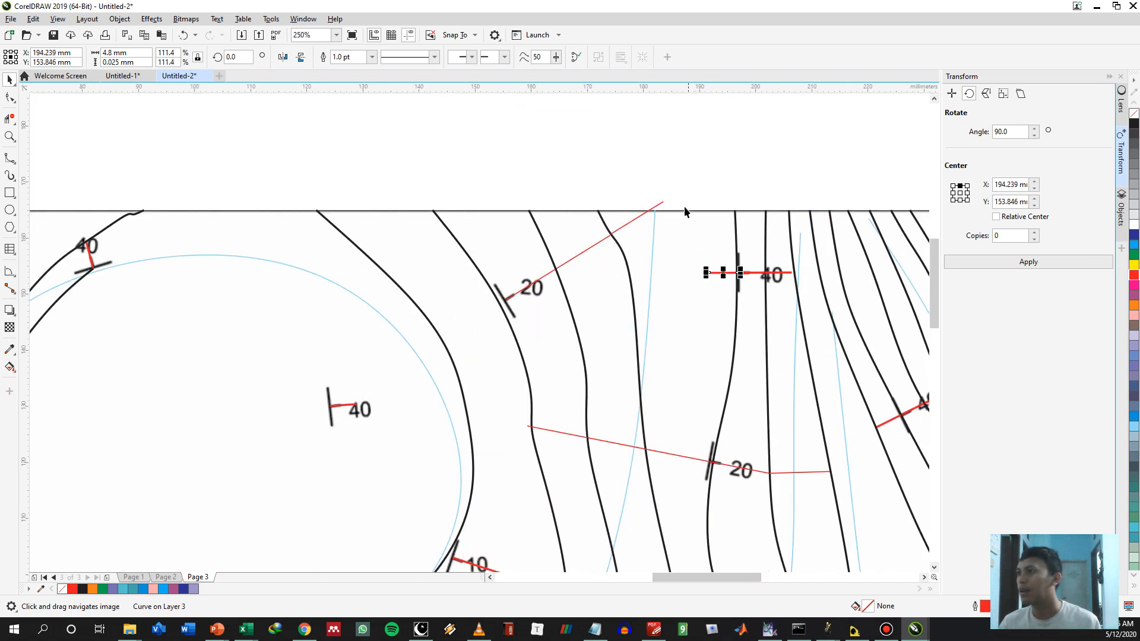
Draw a U-shaped B-spline contour from the northern 20° line's end through the 40° line's west end, and trim the overshoot at the north border
click(663, 202)
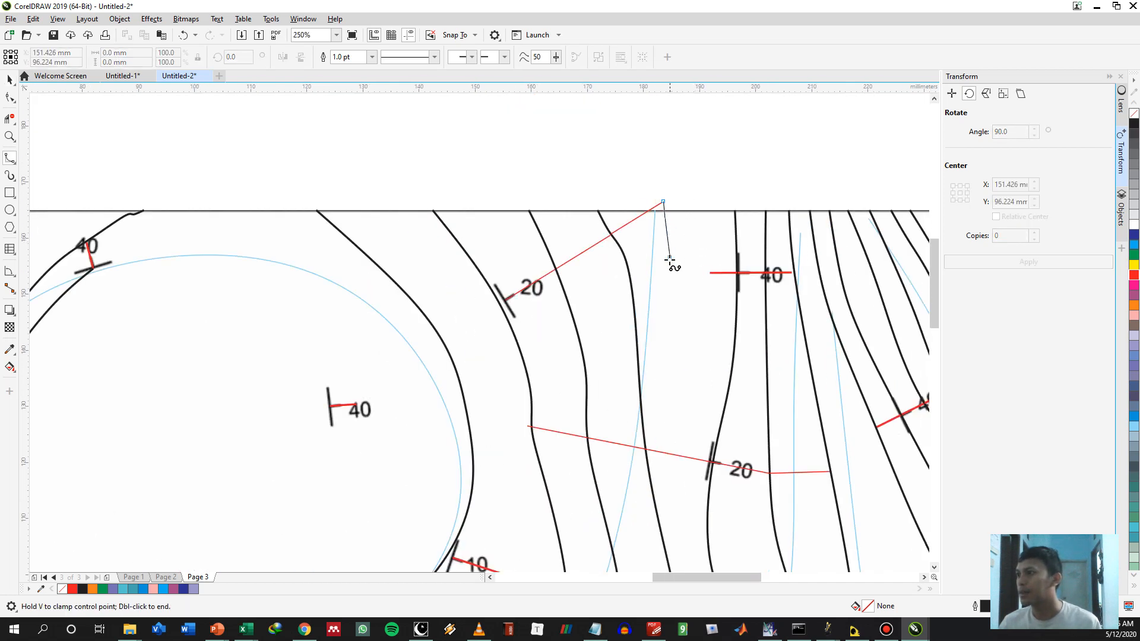
click(668, 262)
click(672, 348)
click(678, 410)
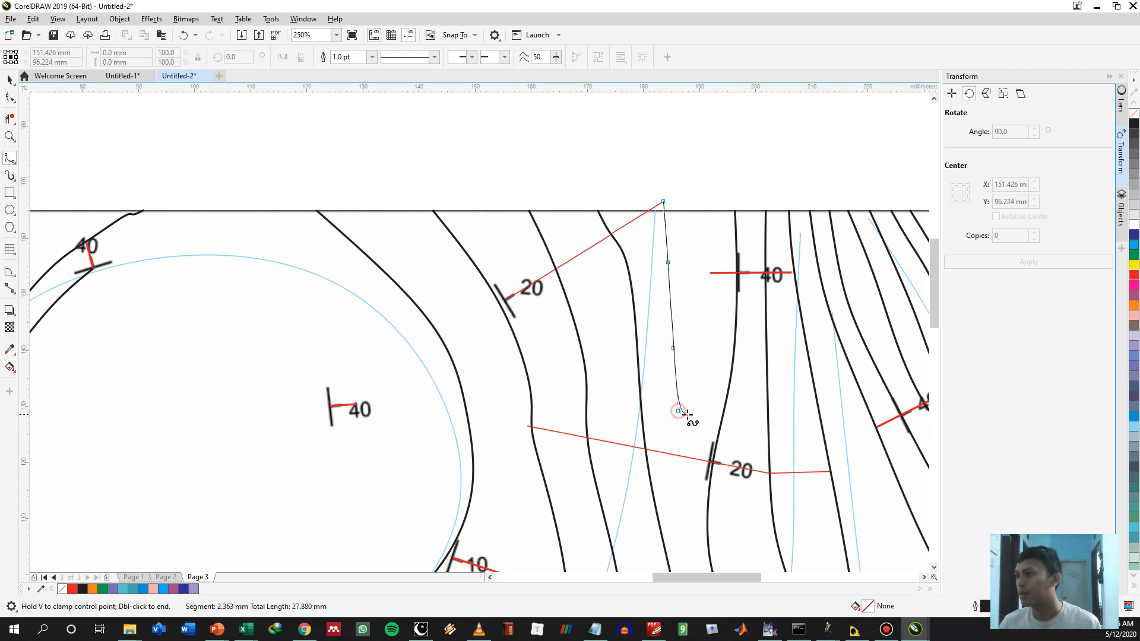
click(698, 385)
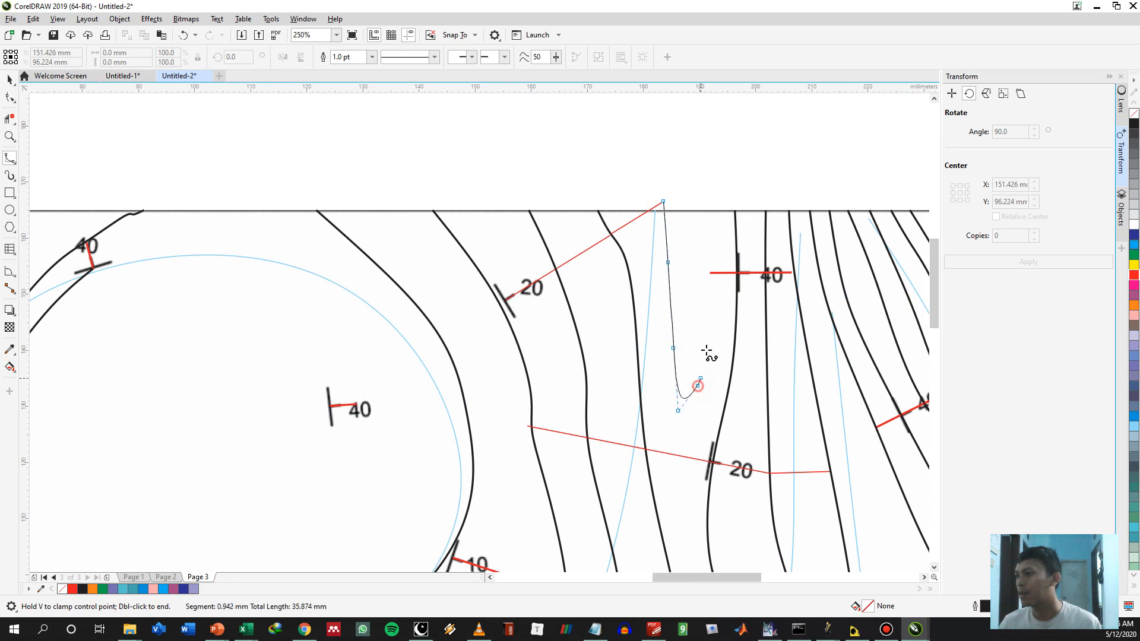
click(709, 273)
double_click(705, 199)
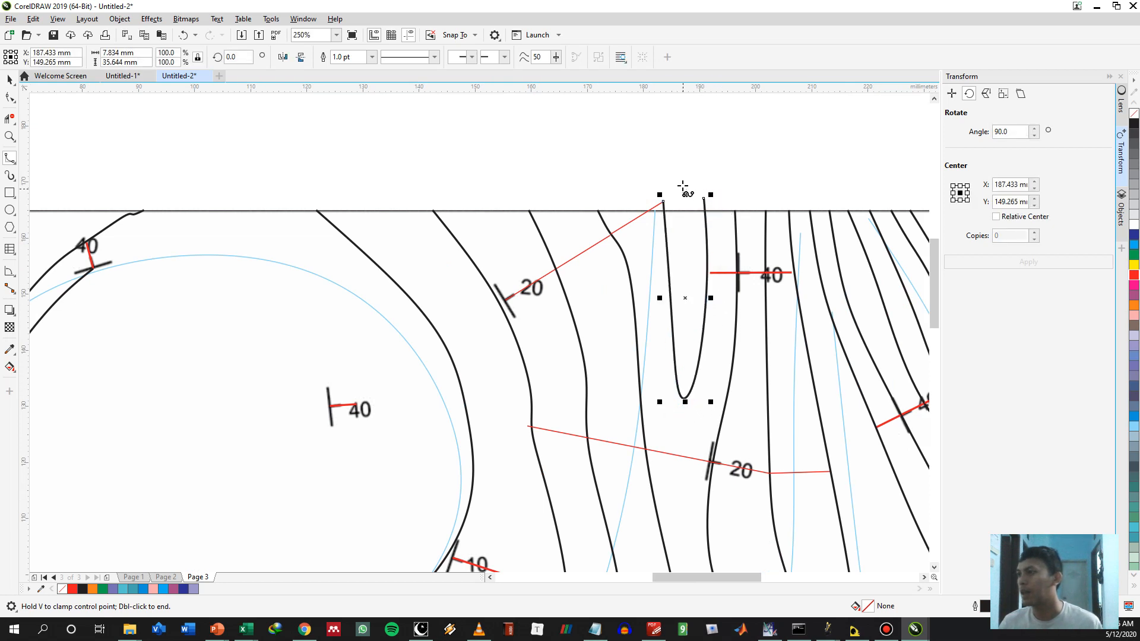
drag(713, 199, 647, 203)
key(space)
Extend the innermost contour with a short B-spline from the northwestern 40° symbol to the north border
scroll(680, 183, down, 2)
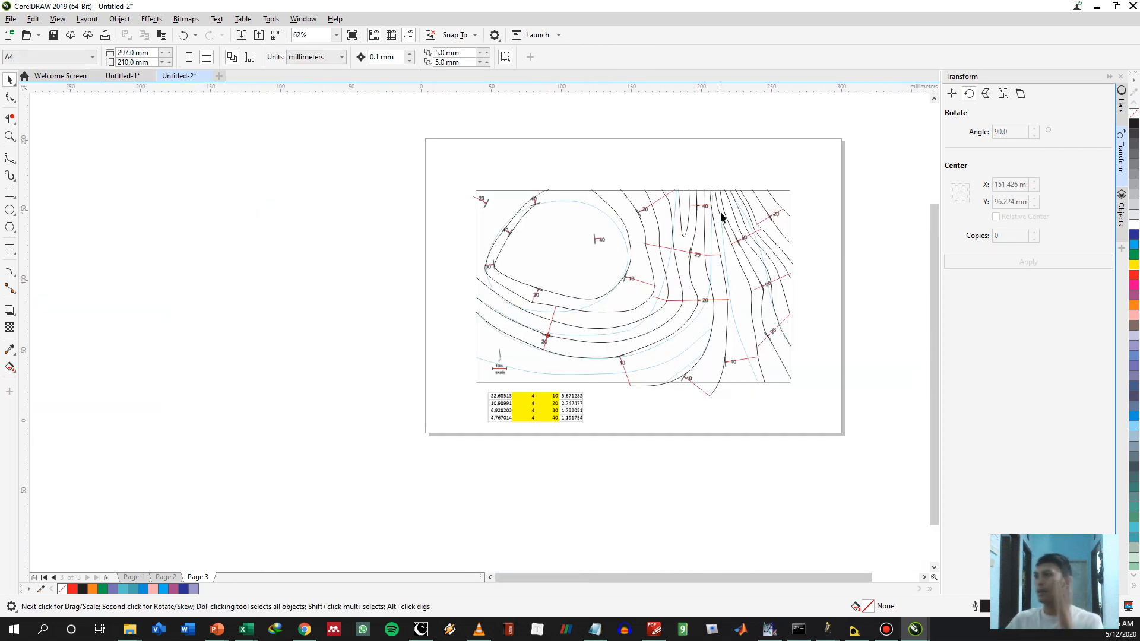
drag(626, 261, 711, 310)
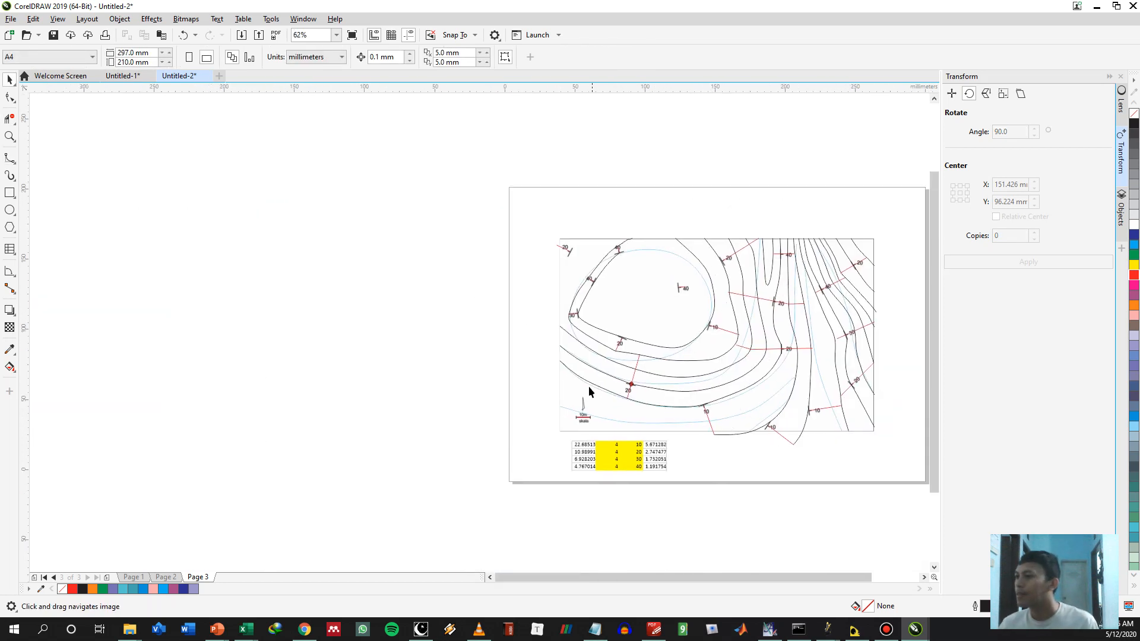
scroll(682, 309, up, 1)
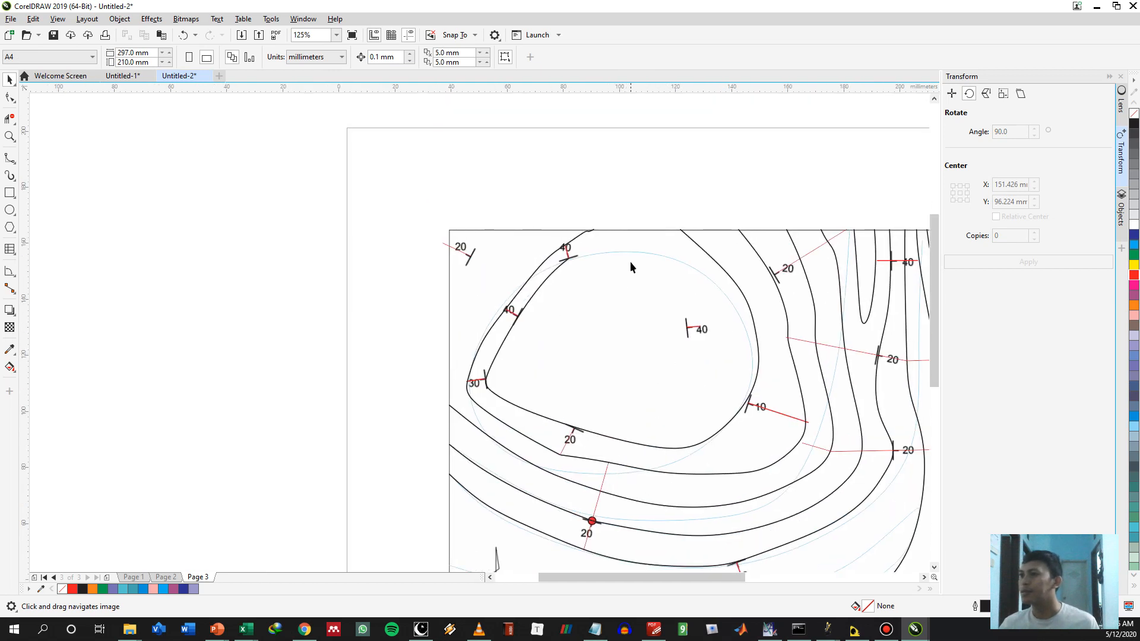
key(space)
click(568, 260)
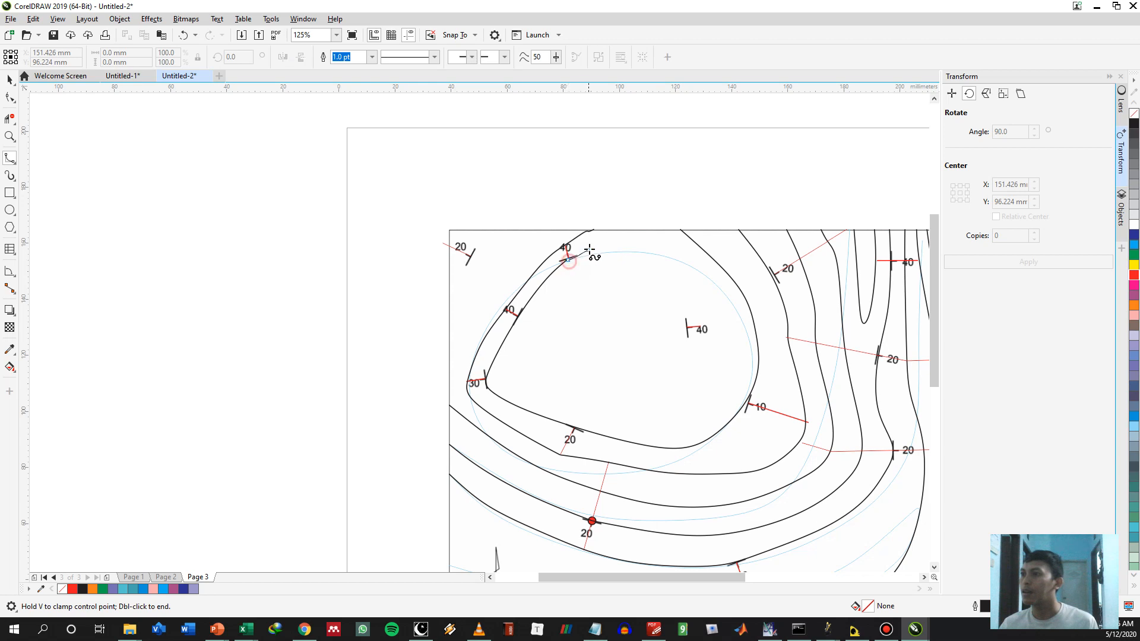
click(590, 248)
double_click(614, 230)
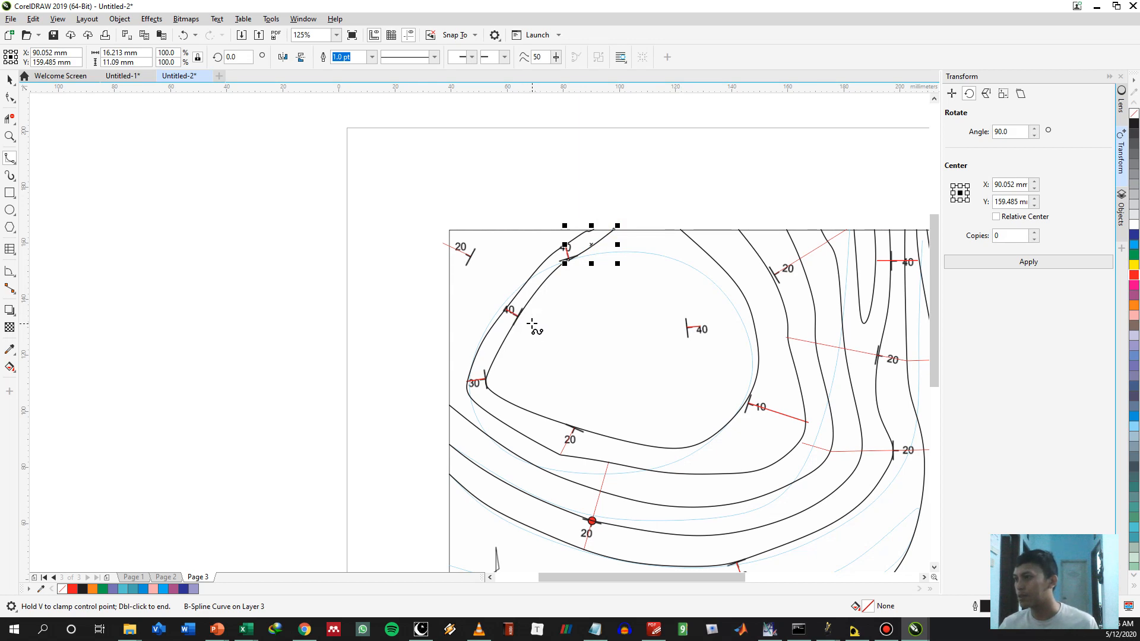
scroll(531, 323, up, 3)
drag(827, 338, 712, 336)
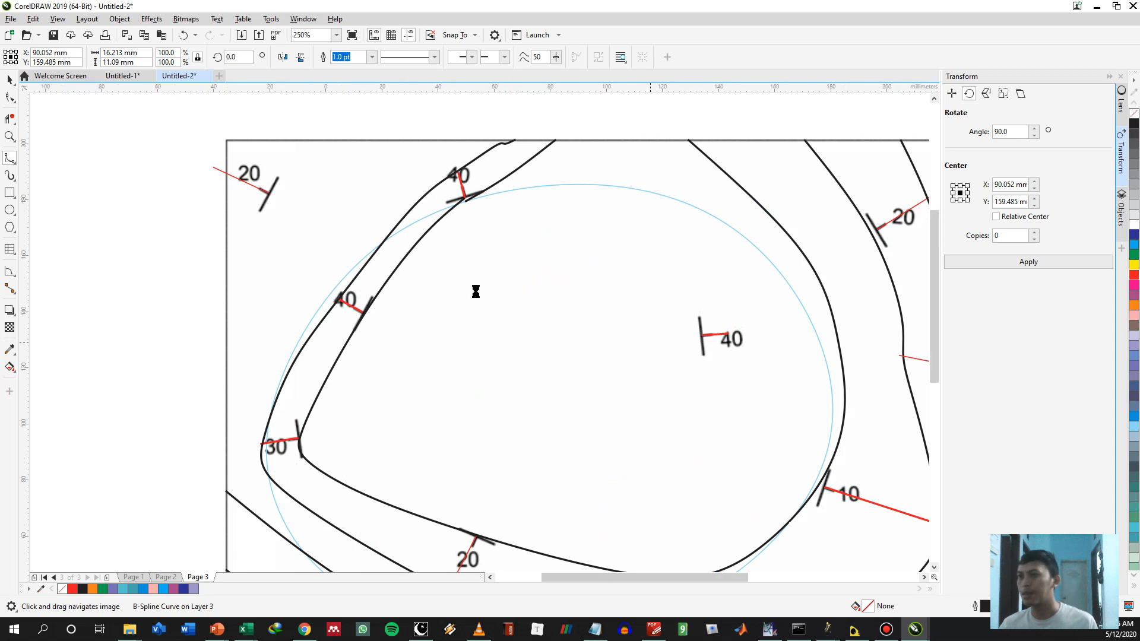
Trim the contour ends that overshoot the map's south border using Virtual Segment Delete
scroll(701, 344, down, 3)
scroll(827, 326, down, 3)
scroll(707, 362, up, 4)
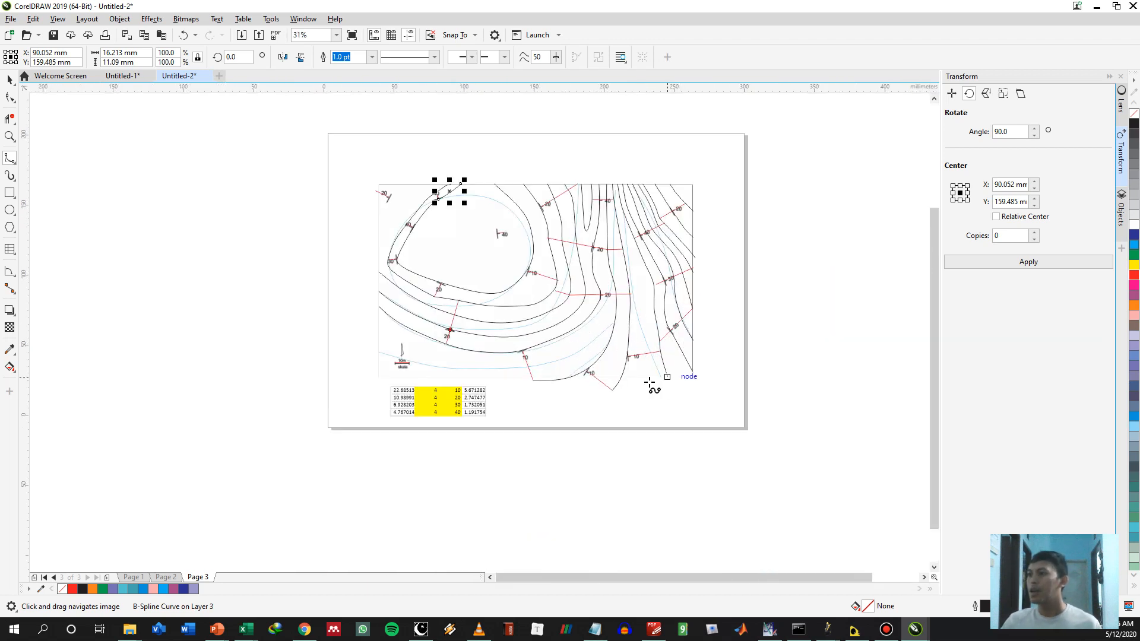
key(v)
drag(625, 384, 538, 399)
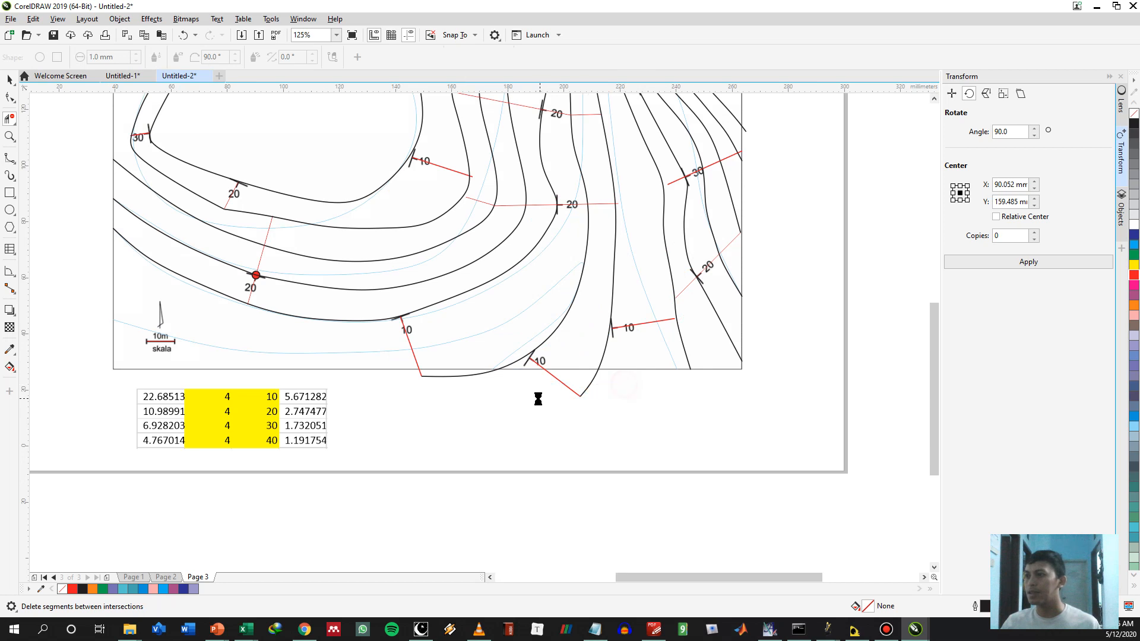
drag(410, 374, 457, 378)
key(space)
Hide Layer 2 with the blue draft B-spline curves on Page 3 and clear the selection
scroll(553, 411, down, 2)
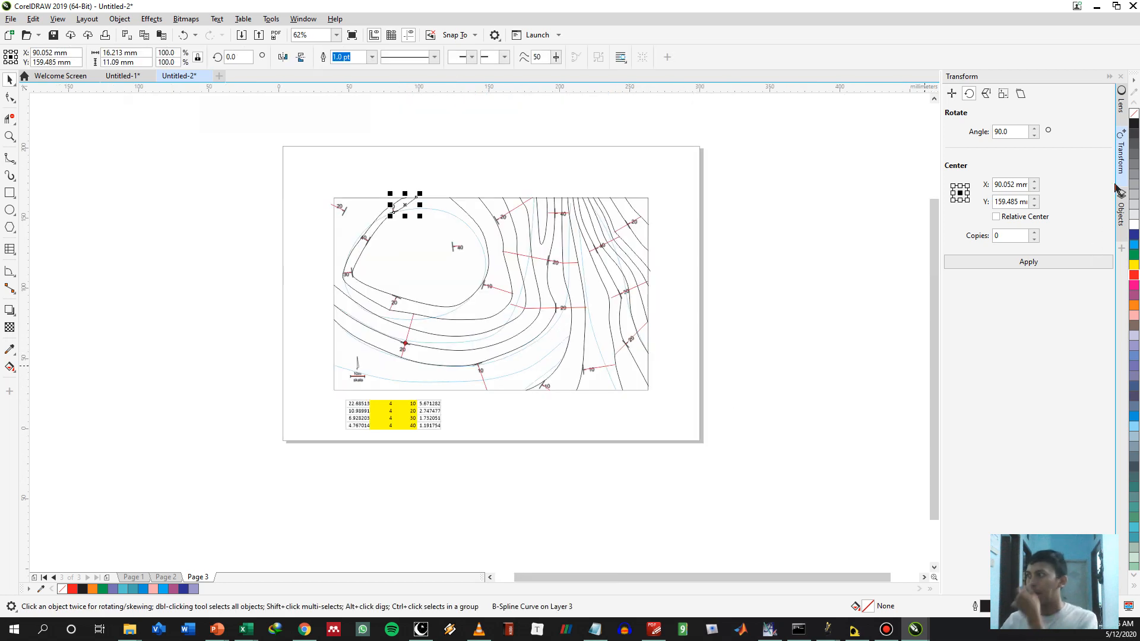
click(1120, 209)
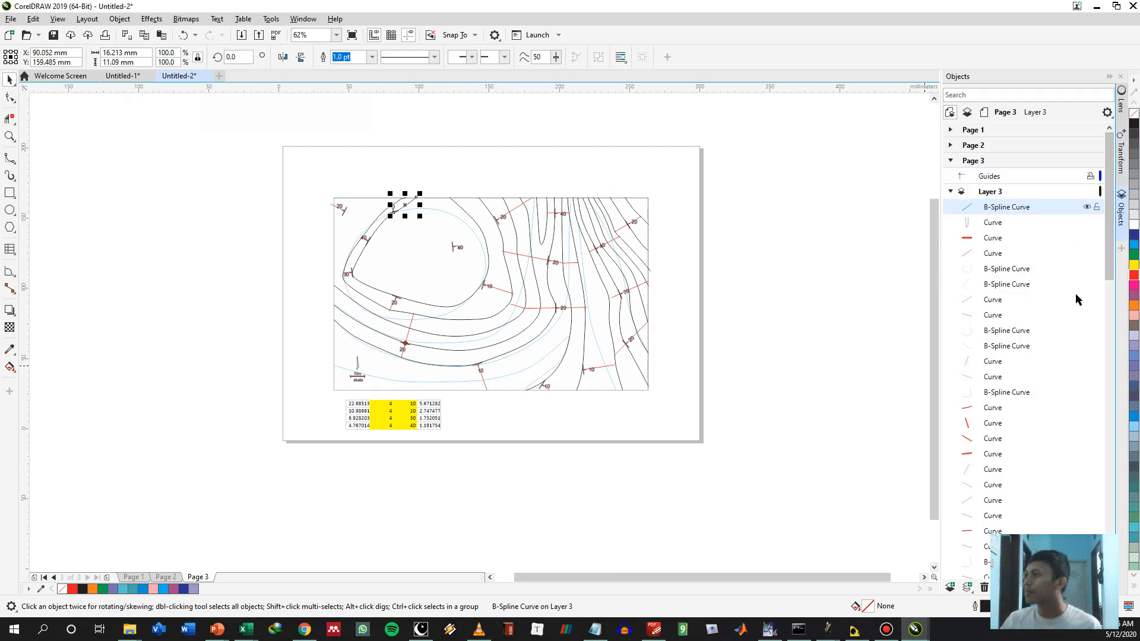
scroll(1038, 368, down, 3)
scroll(1019, 356, up, 3)
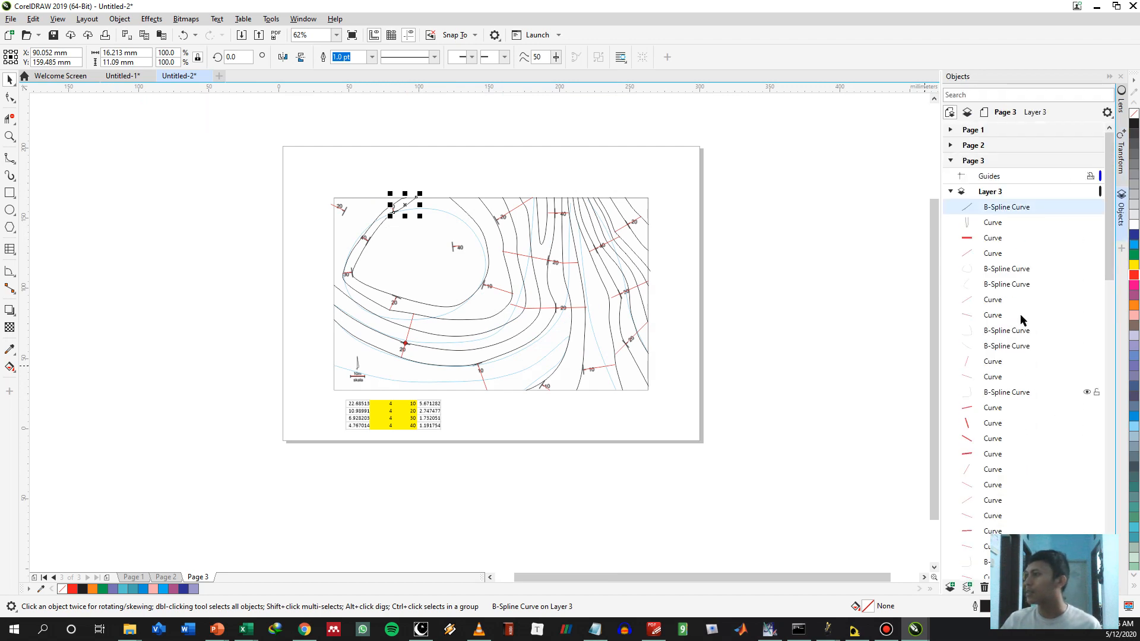
click(950, 192)
click(1082, 207)
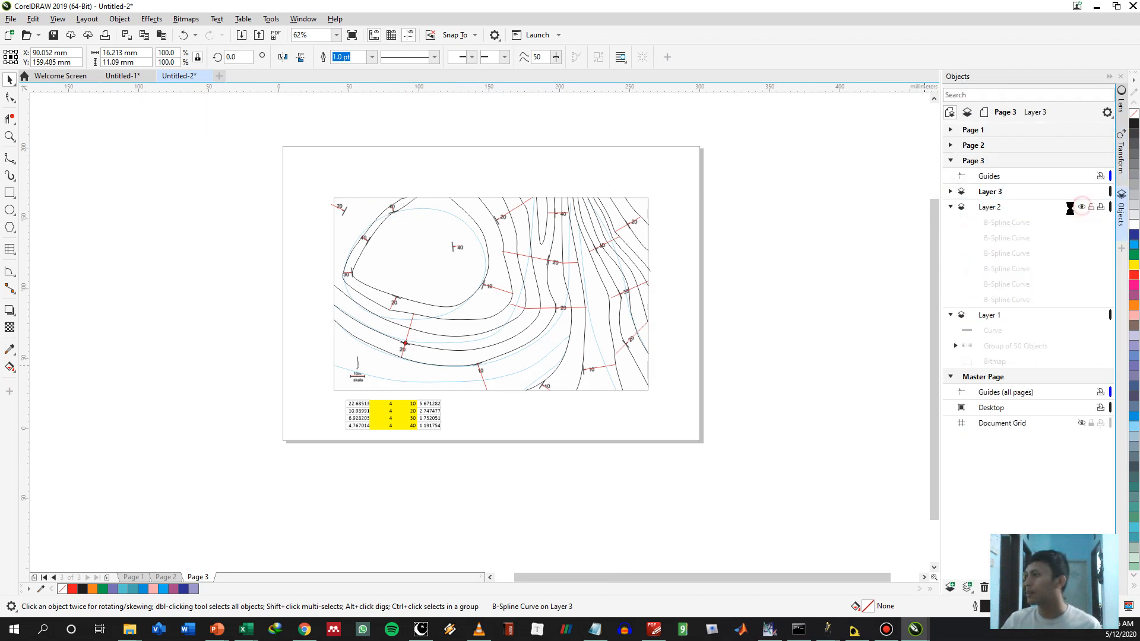
click(856, 233)
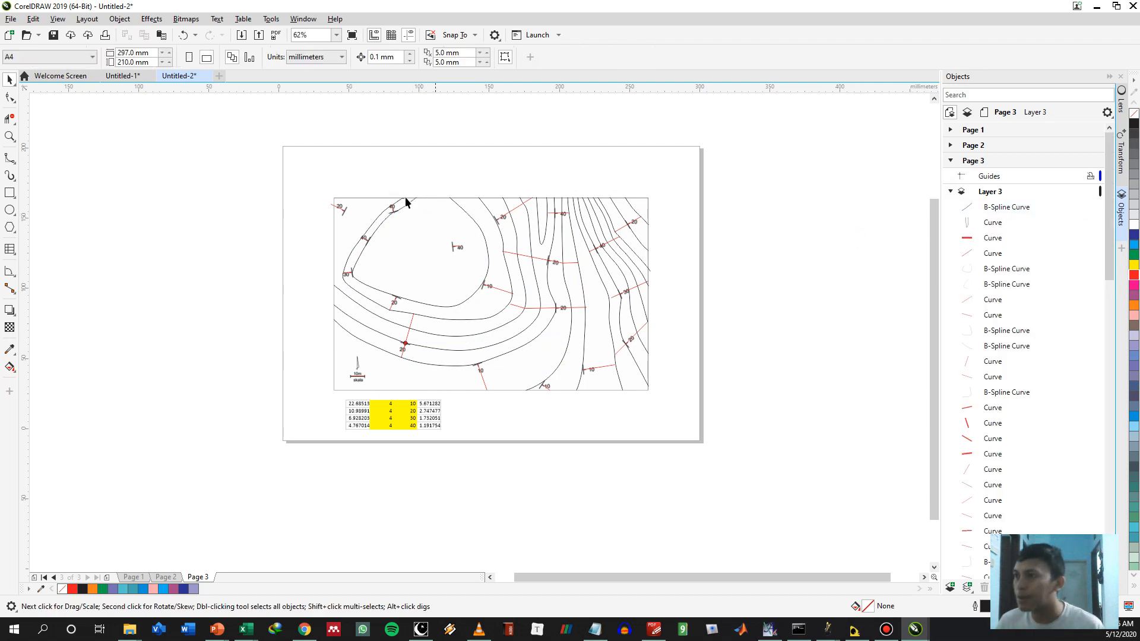
scroll(313, 257, up, 3)
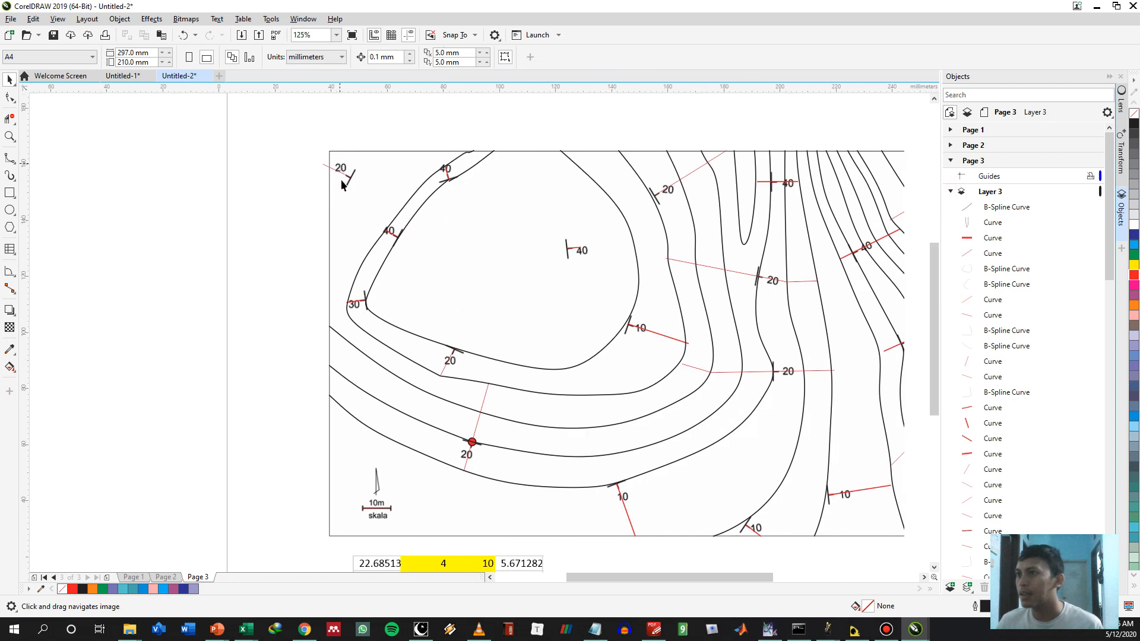
drag(689, 304, 533, 249)
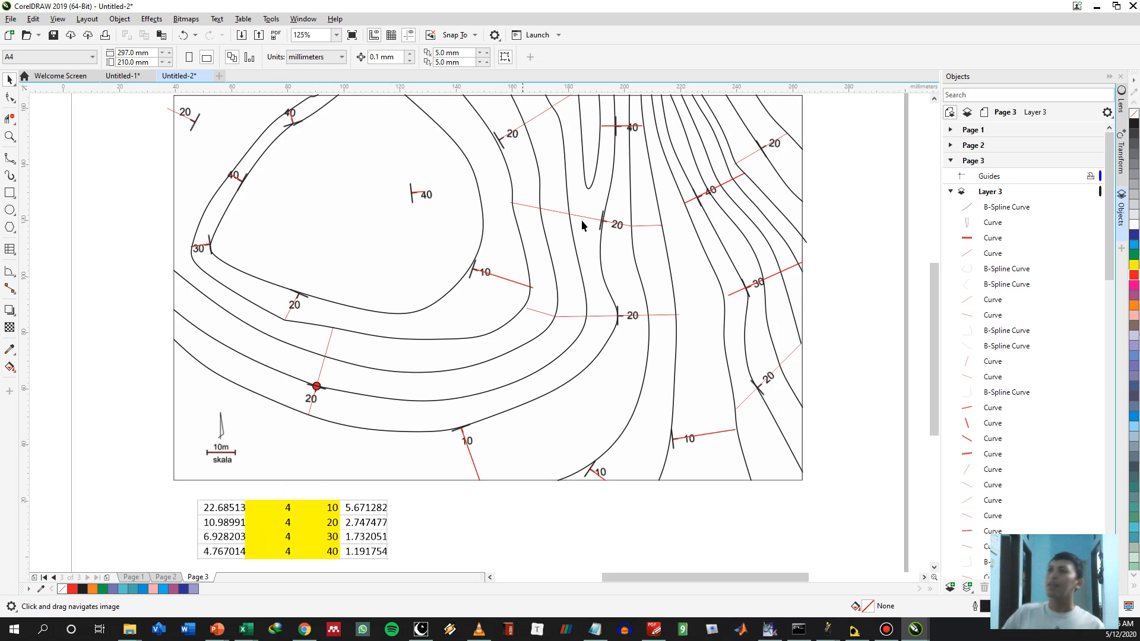
scroll(652, 183, down, 1)
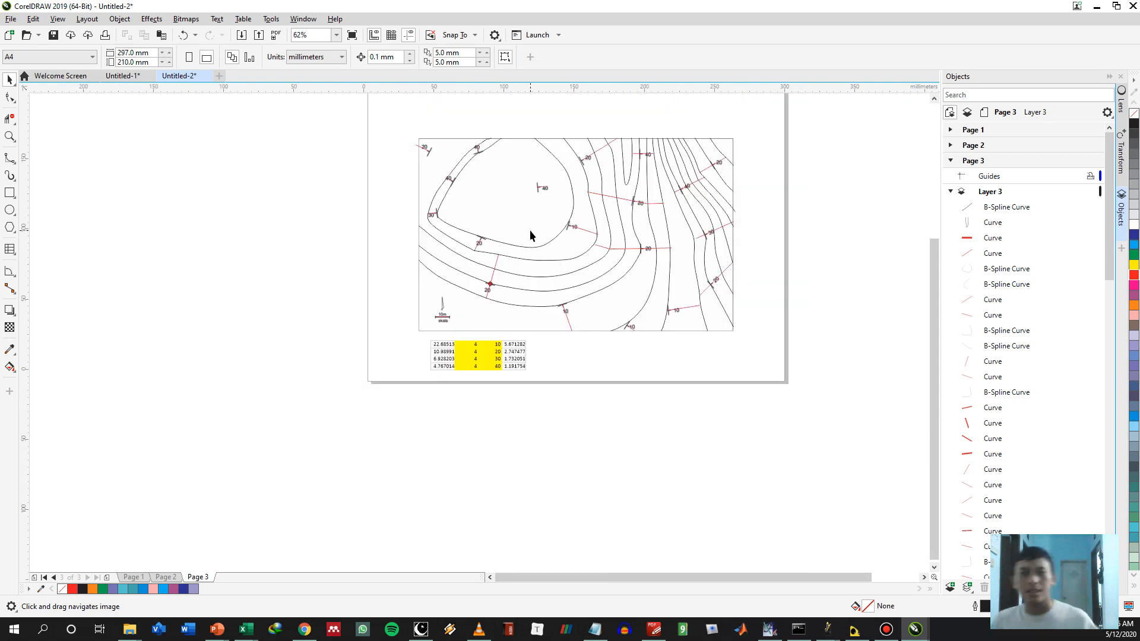